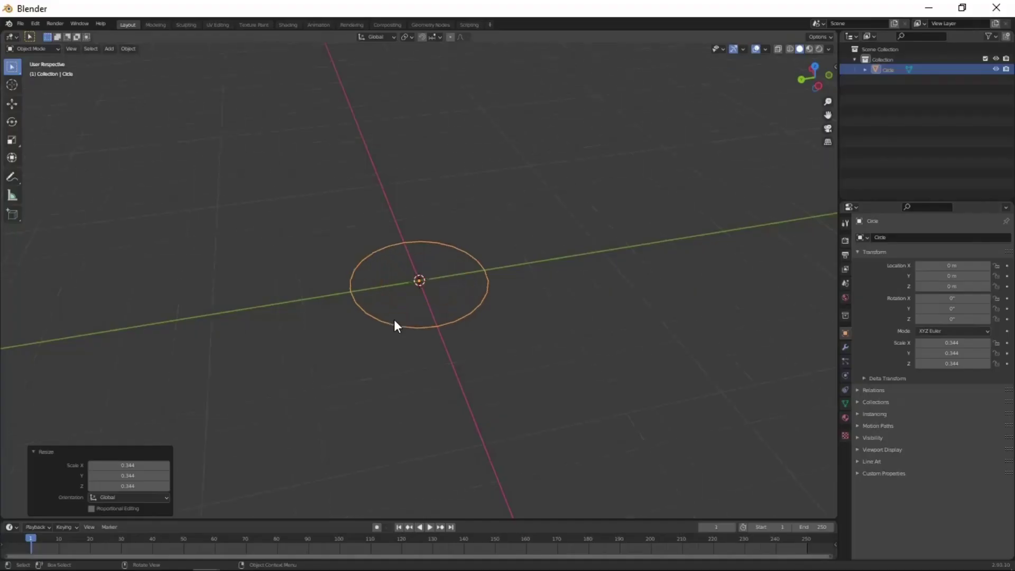
# Fill the scaled circle with a face and extrude it upward from the front view, then undo the first attempt.
pyautogui.click(442, 332)
pyautogui.press('f')
pyautogui.press('KP_1')
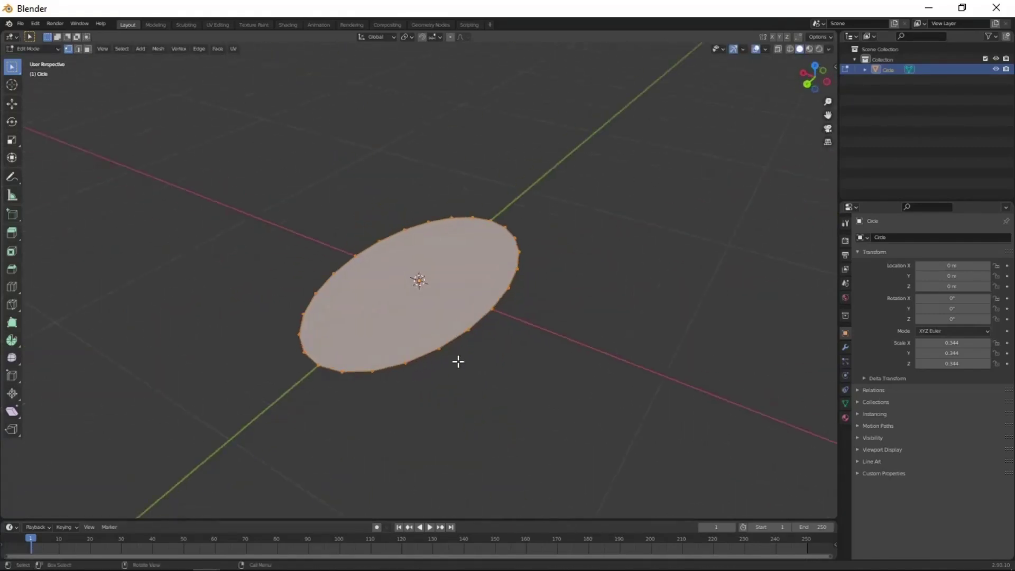
pyautogui.press('e')
pyautogui.click(443, 204)
pyautogui.moveTo(443, 204); pyautogui.dragTo(469, 335, button='middle')
pyautogui.press('KP_1')
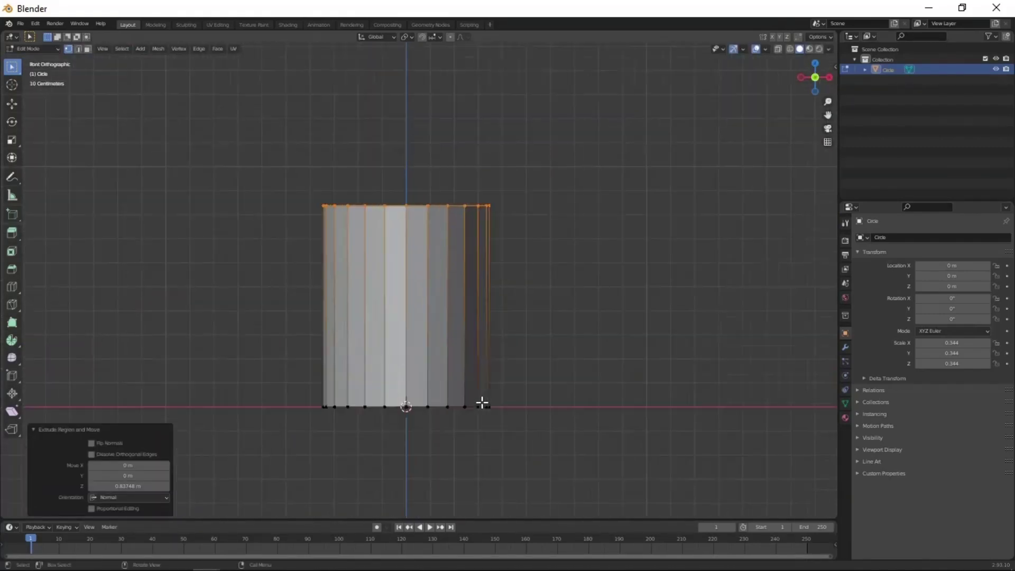
pyautogui.hotkey('ctrl', 'z')
pyautogui.scroll(1, 482, 391)
# Re-extrude the cylinder and inset its top face to start the narrower upper section.
pyautogui.press('e')
pyautogui.click(491, 73)
pyautogui.moveTo(491, 73); pyautogui.dragTo(450, 408, button='middle')
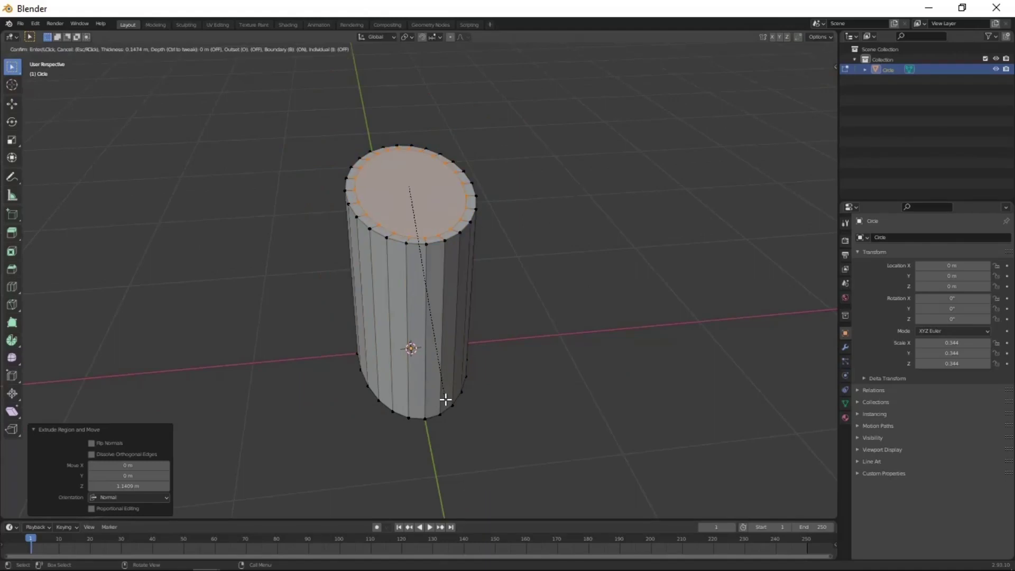
pyautogui.click(513, 384)
pyautogui.moveTo(512, 383)
pyautogui.mouseDown(button='middle')
pyautogui.moveTo(573, 410)
pyautogui.moveTo(401, 357)
pyautogui.moveTo(417, 347)
pyautogui.mouseUp(button='middle')
pyautogui.scroll(2, 453, 374)
pyautogui.press('Tab')
# Add a Solidify modifier with 0.08 m wall thickness to the body.
pyautogui.click(845, 347)
pyautogui.click(931, 238)
pyautogui.click(825, 402)
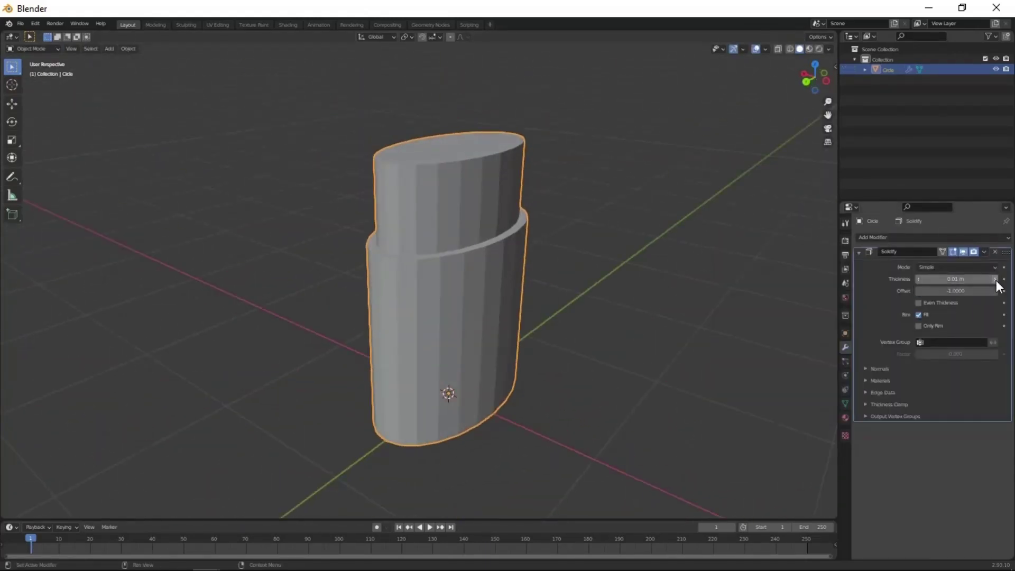
pyautogui.moveTo(996, 279); pyautogui.dragTo(1005, 279)
pyautogui.click(874, 237)
# Add a Bevel modifier of 0.08 m and a Subdivision modifier (Ctrl+1).
pyautogui.click(814, 275)
pyautogui.moveTo(918, 465); pyautogui.dragTo(899, 465)
pyautogui.scroll(3, 506, 294)
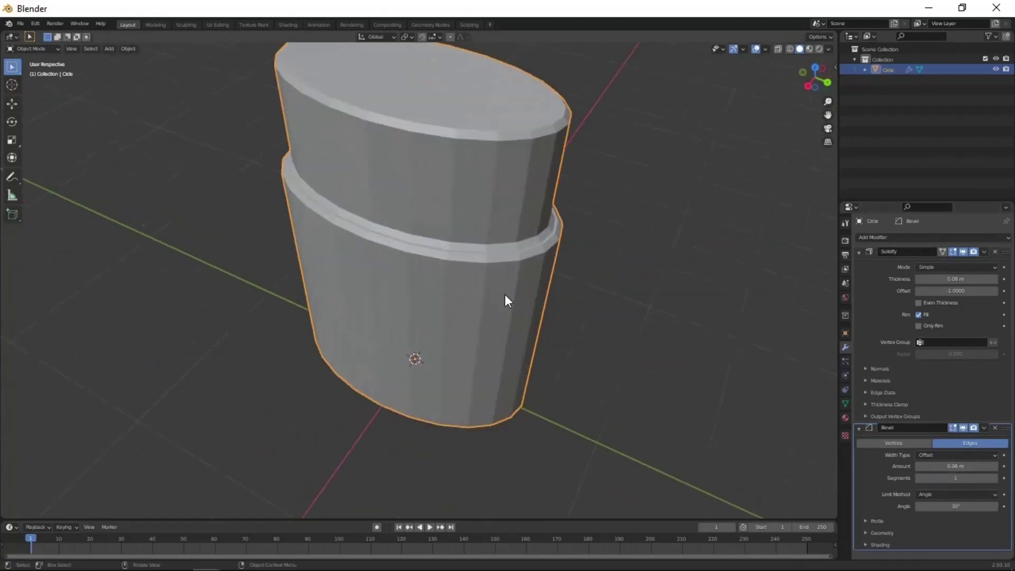
pyautogui.hotkey('ctrl', '1')
# Add two loop cuts near the base of the body.
pyautogui.press('Tab')
pyautogui.scroll(-3, 364, 223)
pyautogui.click(351, 175)
pyautogui.moveTo(351, 175); pyautogui.dragTo(356, 316, button='middle')
pyautogui.hotkey('ctrl', 'r')
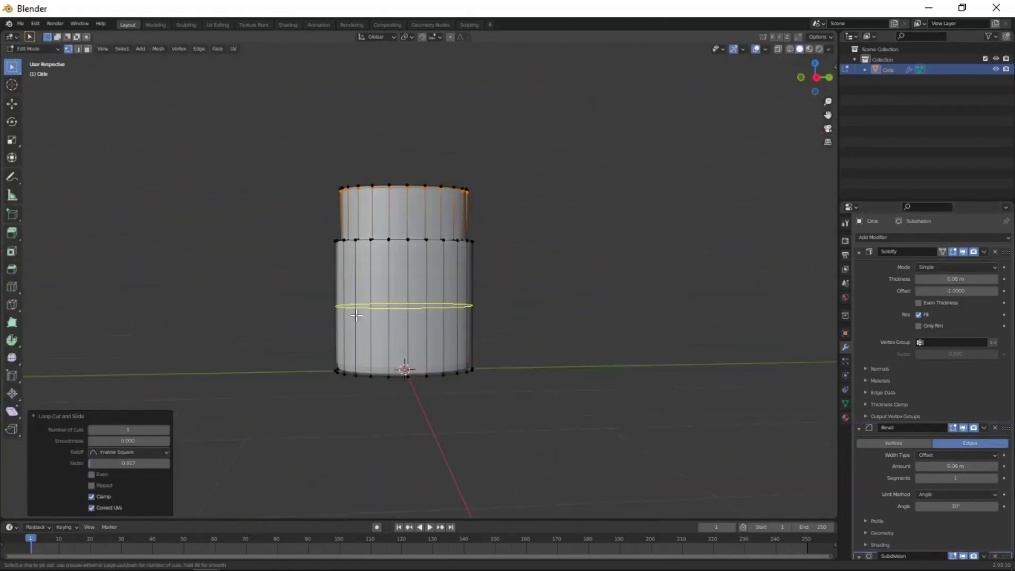
pyautogui.click(402, 344)
pyautogui.press('Tab')
# Shade the body smooth and raise the lower edge loop.
pyautogui.rightClick(592, 185)
pyautogui.click(592, 185)
pyautogui.moveTo(593, 185); pyautogui.dragTo(366, 209, button='middle')
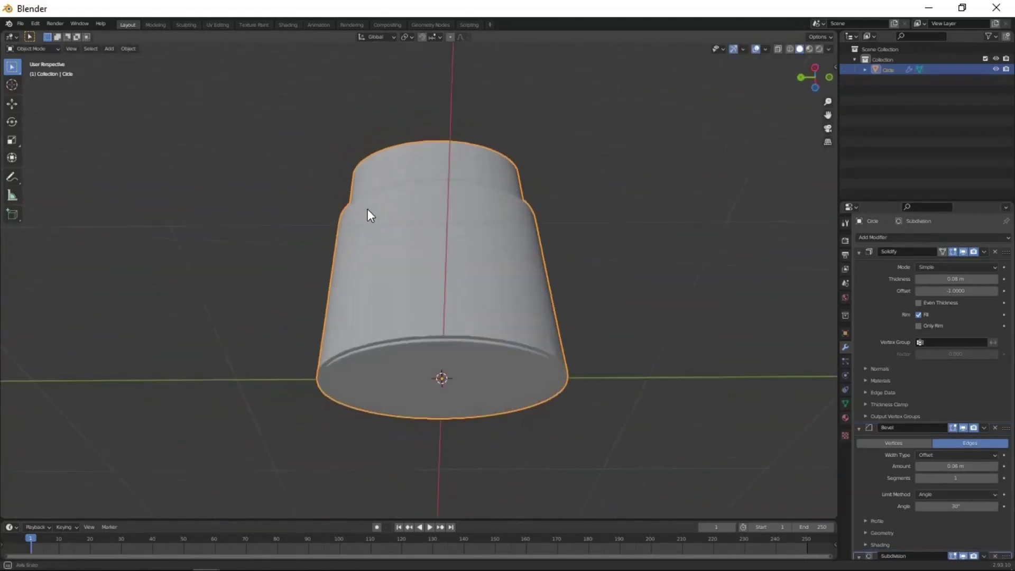
pyautogui.press('Tab')
pyautogui.click(575, 454)
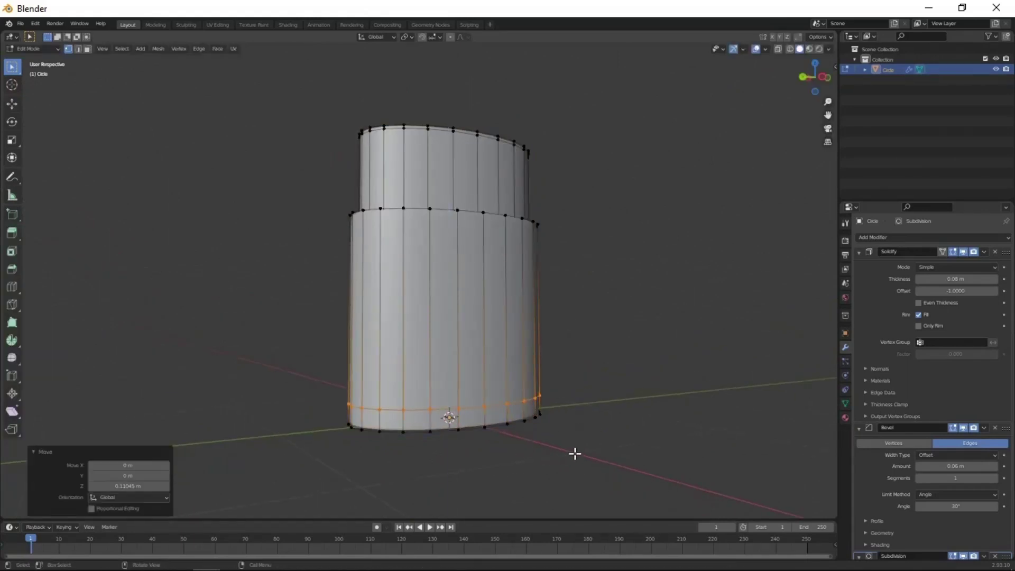
# Scale the bottom band of faces outward into a flared rim.
pyautogui.click(558, 420)
pyautogui.moveTo(558, 419); pyautogui.dragTo(479, 462, button='middle')
pyautogui.press('s')
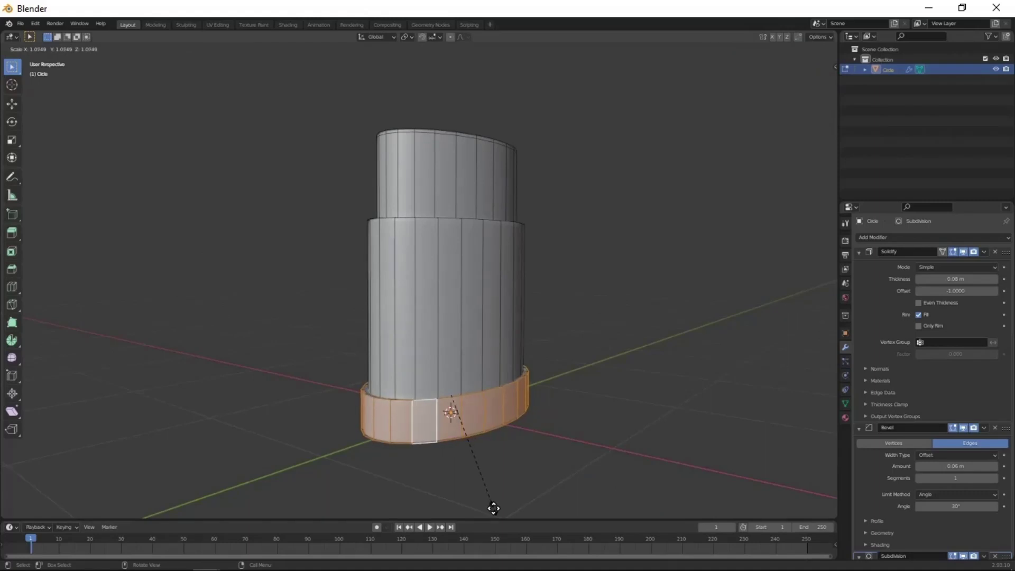
pyautogui.click(493, 508)
pyautogui.press('Tab')
pyautogui.moveTo(523, 367)
pyautogui.mouseDown(button='middle')
pyautogui.moveTo(410, 351)
pyautogui.moveTo(582, 399)
pyautogui.moveTo(429, 372)
pyautogui.moveTo(473, 412)
pyautogui.mouseUp(button='middle')
# Scale the whole mesh along X to give the body an oval cross-section.
pyautogui.press('Tab')
pyautogui.press('a')
pyautogui.press('s')
pyautogui.press('x')
pyautogui.click(484, 460)
pyautogui.press('Tab')
pyautogui.scroll(3, 476, 374)
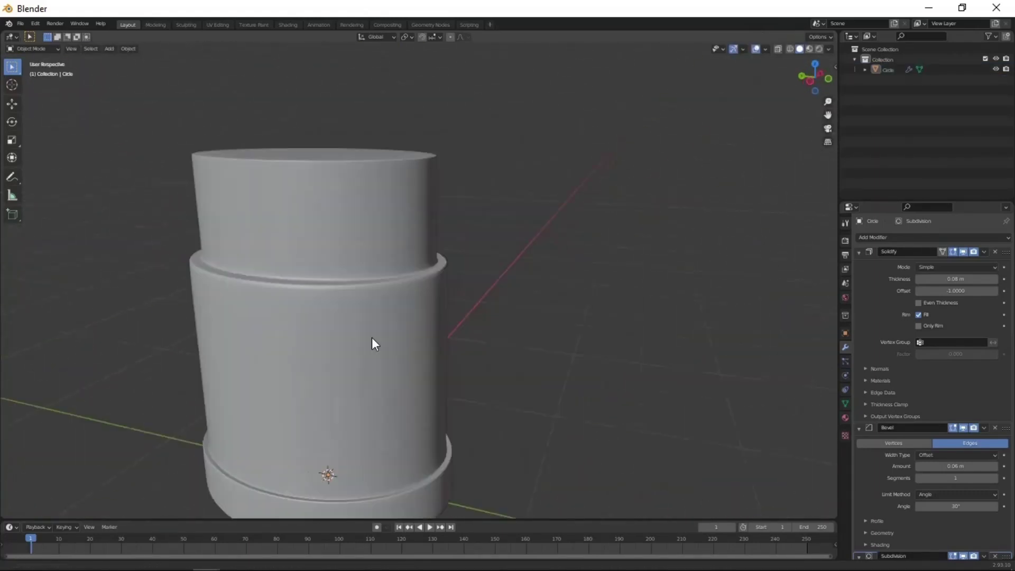
pyautogui.moveTo(374, 340)
pyautogui.mouseDown(button='middle')
pyautogui.moveTo(550, 412)
pyautogui.moveTo(423, 412)
pyautogui.mouseUp(button='middle')
pyautogui.press('KP_7')
# Add a small circle at a 3D cursor placed toward one end of the bottle top.
pyautogui.keyDown('shift'); pyautogui.rightClick(440, 224); pyautogui.keyUp('shift')
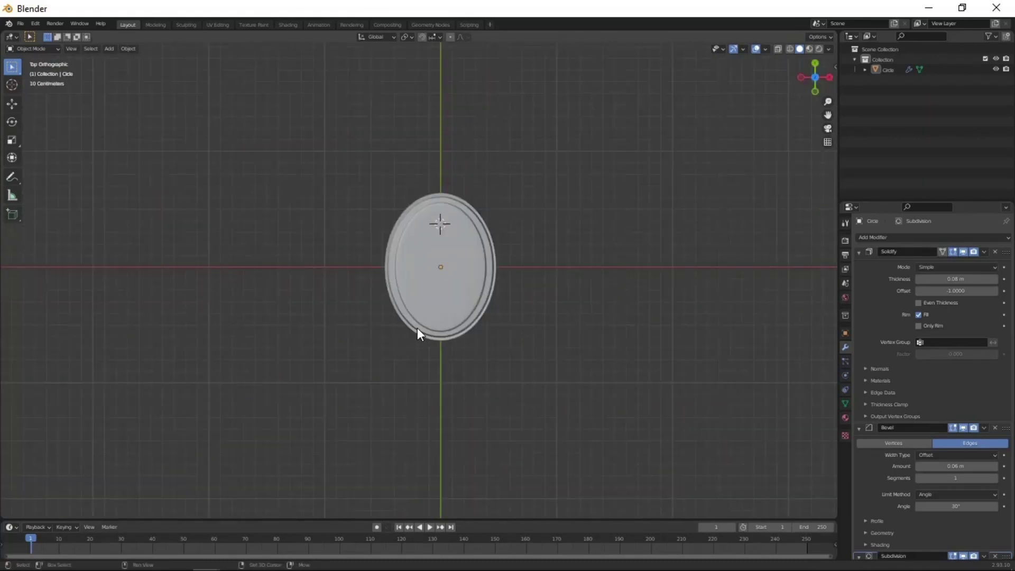
pyautogui.hotkey('shift', 'a')
pyautogui.press('s')
pyautogui.click(439, 270)
pyautogui.press('g')
pyautogui.press('y')
pyautogui.press('Escape')
pyautogui.moveTo(439, 270); pyautogui.dragTo(573, 279, button='middle')
# Fill and extrude the small circle into a short cylinder, shifting it along Y and enlarging it.
pyautogui.press('Tab')
pyautogui.press('e')
pyautogui.click(392, 335)
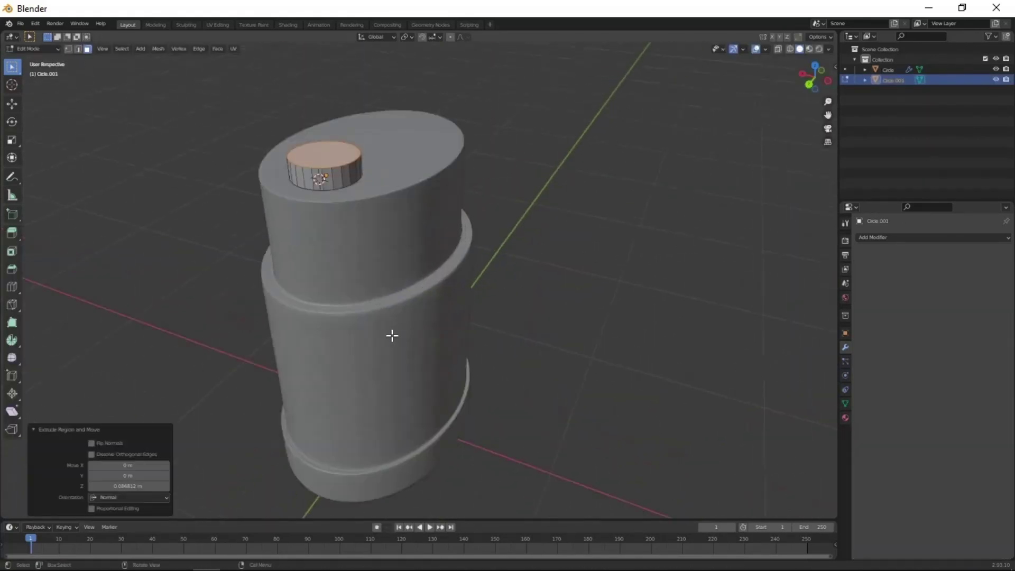
pyautogui.scroll(2, 516, 390)
pyautogui.click(544, 372)
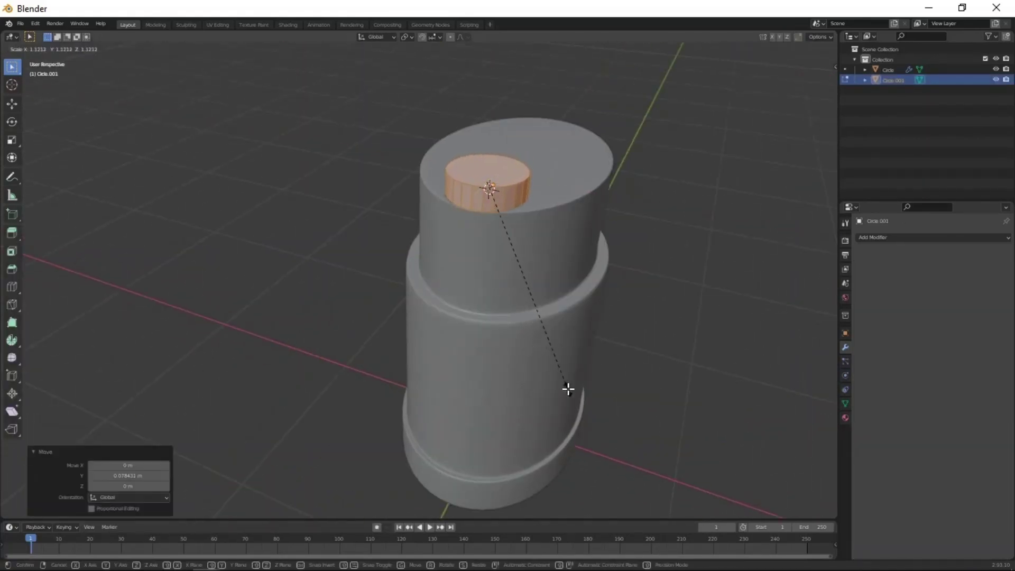
pyautogui.click(610, 418)
pyautogui.press('KP_7')
pyautogui.moveTo(426, 379); pyautogui.dragTo(437, 309, button='middle')
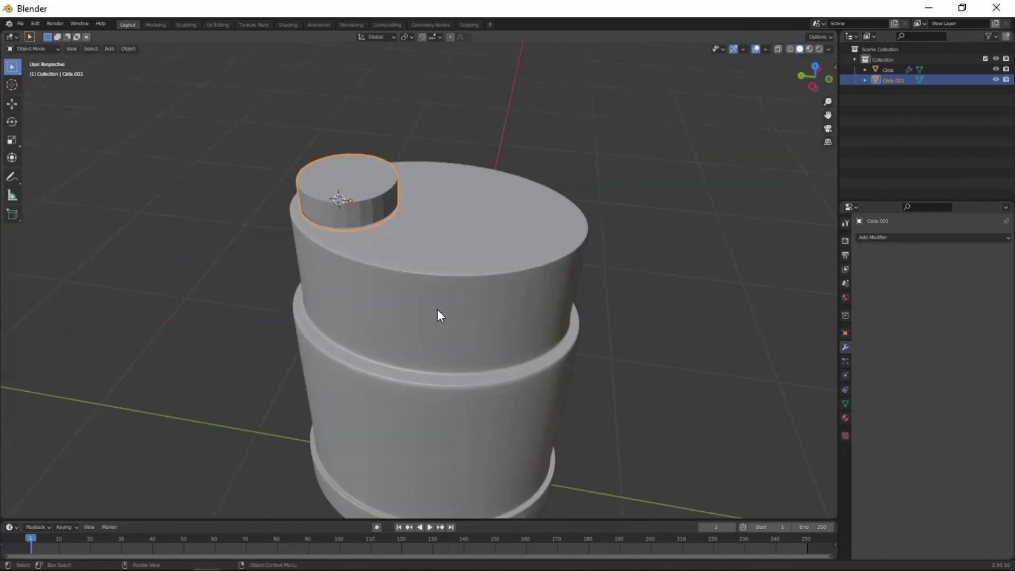
pyautogui.press('Tab')
# Narrow the bottle body slightly along X.
pyautogui.click(456, 397)
pyautogui.press('s')
pyautogui.press('x')
pyautogui.click(458, 396)
pyautogui.scroll(4, 482, 271)
# Resize the small cylinder from the top view.
pyautogui.click(481, 272)
pyautogui.press('KP_7')
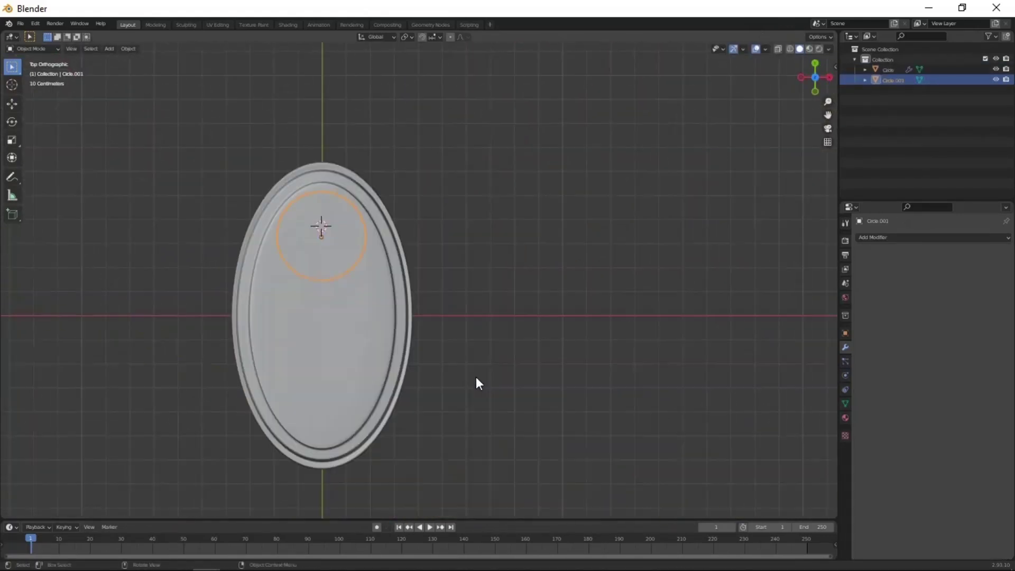
pyautogui.press('s')
pyautogui.click(393, 400)
pyautogui.moveTo(393, 400)
pyautogui.mouseDown(button='middle')
pyautogui.moveTo(452, 366)
pyautogui.moveTo(453, 249)
pyautogui.mouseUp(button='middle')
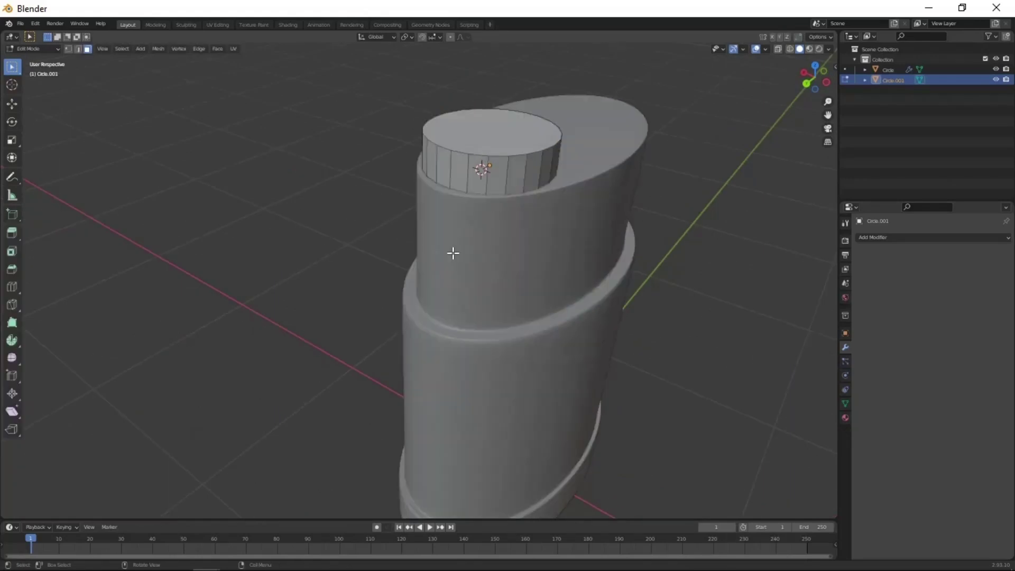
# Inset the small cylinder's top face and extrude it upward as a second tier.
pyautogui.press('Tab')
pyautogui.press('i')
pyautogui.click(462, 324)
pyautogui.click(461, 287)
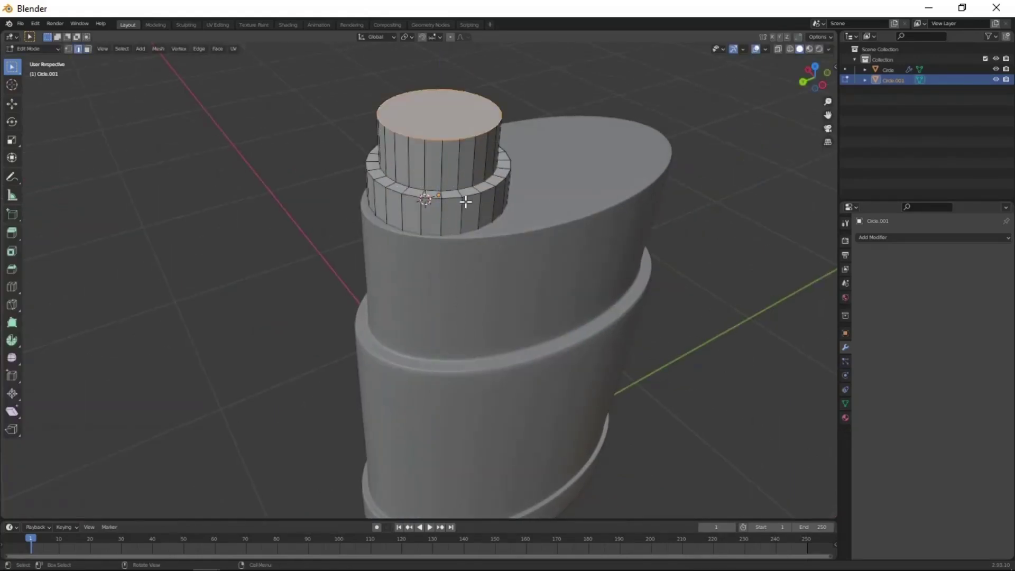
pyautogui.moveTo(464, 199); pyautogui.dragTo(441, 273, button='middle')
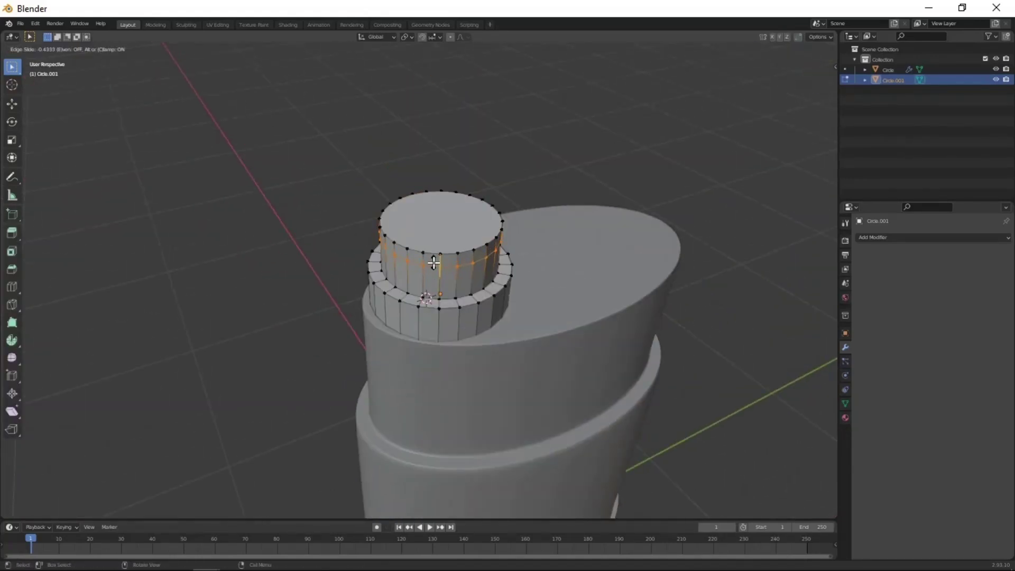
# Add a loop cut on the upper tier, slide it down and scale it in isolated view.
pyautogui.click(433, 263)
pyautogui.press('KP_Divide')
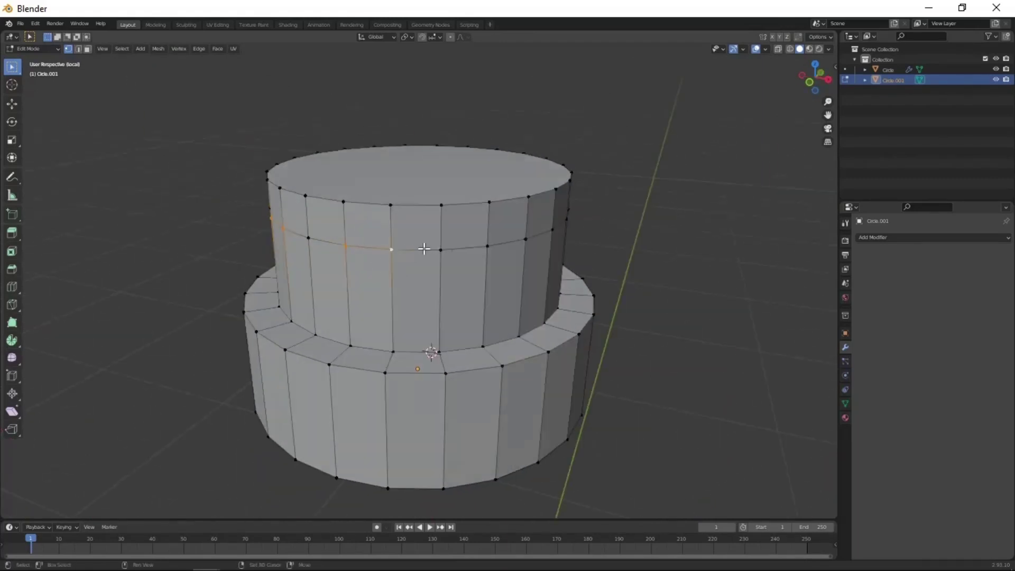
pyautogui.moveTo(424, 248)
pyautogui.mouseDown(button='middle')
pyautogui.moveTo(483, 272)
pyautogui.moveTo(451, 296)
pyautogui.moveTo(451, 348)
pyautogui.mouseUp(button='middle')
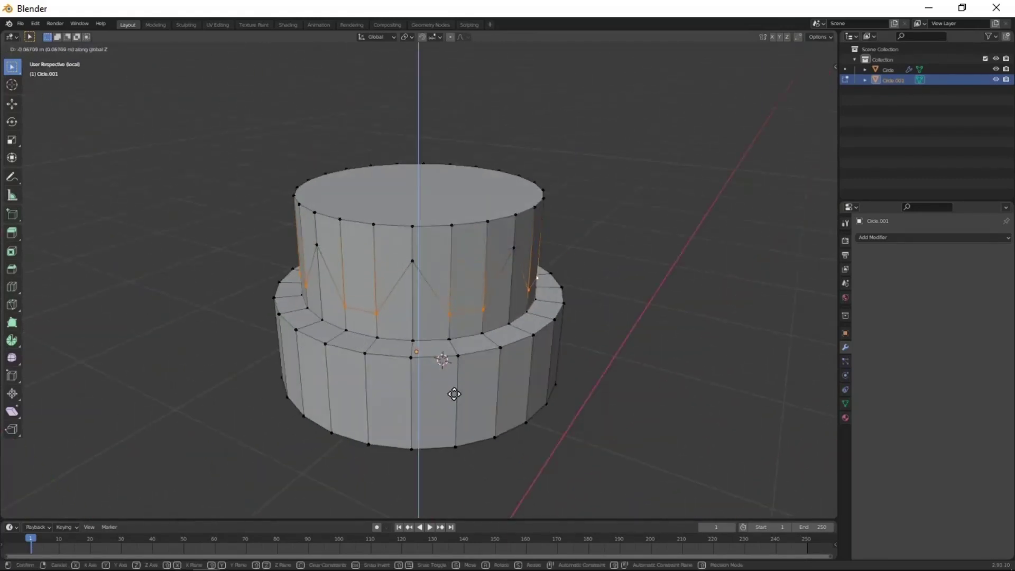
pyautogui.click(454, 394)
pyautogui.press('s')
pyautogui.press('3')
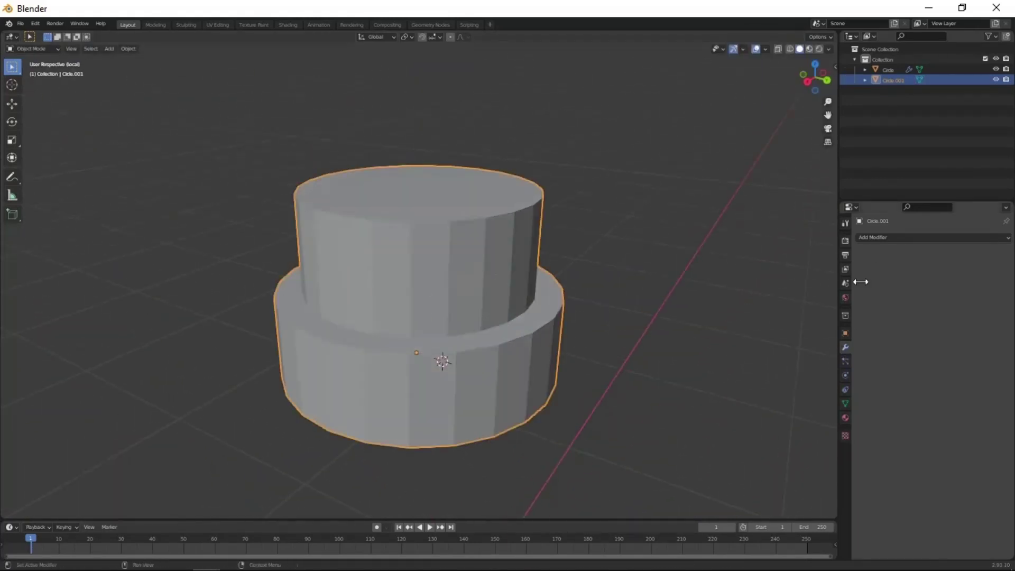
pyautogui.press('KP_Divide')
# Copy the body's Bevel, Solidify and Subdivision modifiers onto the pump neck.
pyautogui.keyDown('shift'); pyautogui.click(561, 346); pyautogui.keyUp('shift')
pyautogui.click(983, 427)
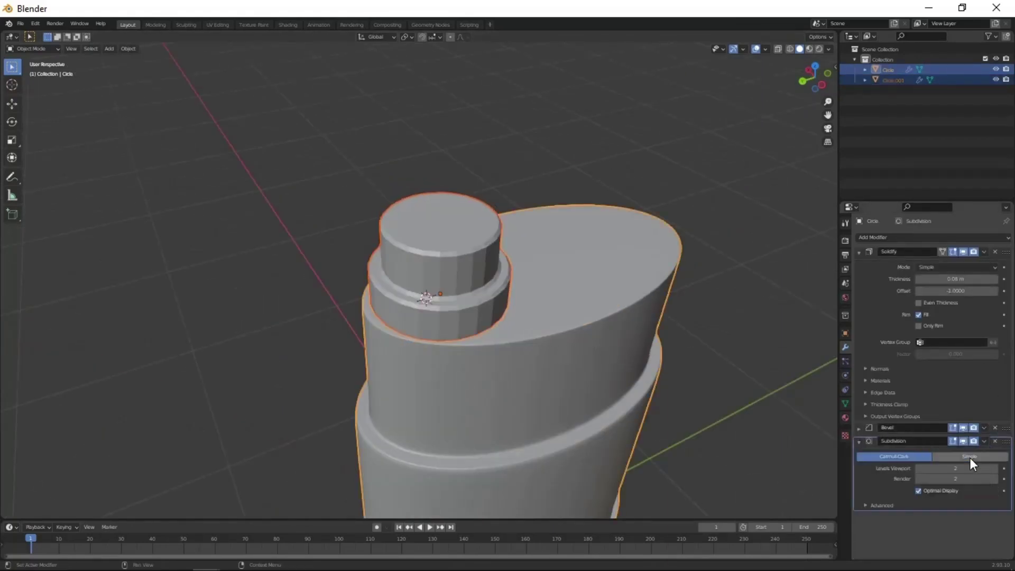
pyautogui.click(984, 441)
pyautogui.moveTo(528, 291)
pyautogui.mouseDown(button='middle')
pyautogui.moveTo(295, 222)
pyautogui.moveTo(481, 222)
pyautogui.mouseUp(button='middle')
# Slide an edge loop on the neck and shrink the selected wall faces.
pyautogui.press('Tab')
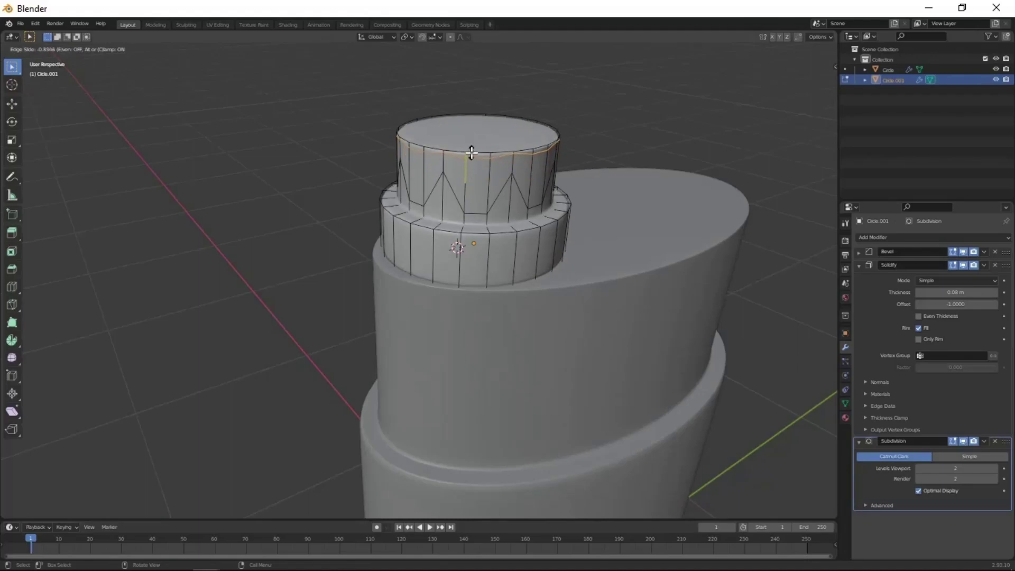
pyautogui.click(471, 153)
pyautogui.press('3')
pyautogui.click(473, 242)
pyautogui.press('KP_Divide')
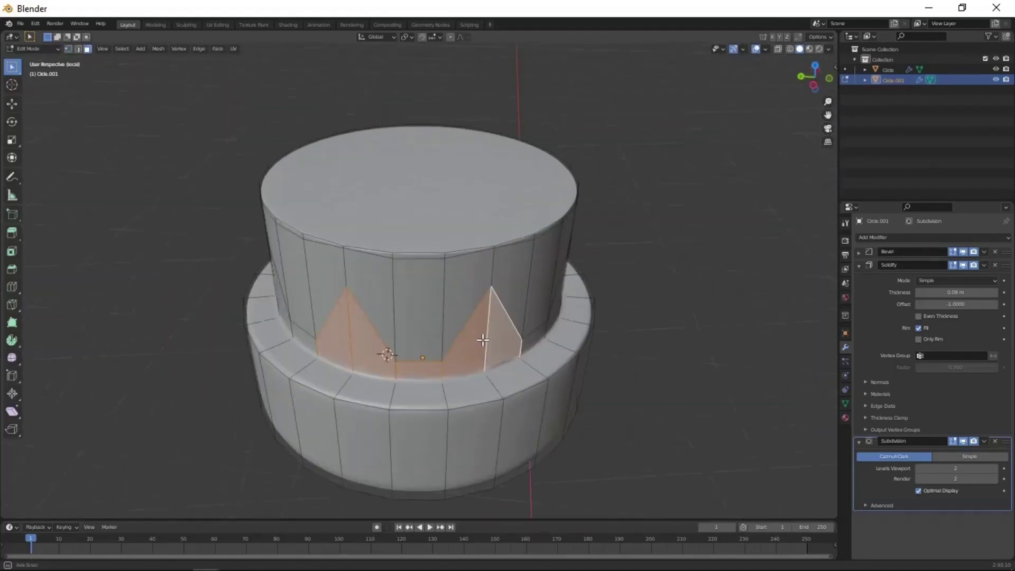
pyautogui.moveTo(483, 339)
pyautogui.mouseDown(button='middle')
pyautogui.moveTo(525, 279)
pyautogui.moveTo(492, 321)
pyautogui.moveTo(471, 279)
pyautogui.moveTo(506, 378)
pyautogui.mouseUp(button='middle')
pyautogui.click(515, 396)
pyautogui.moveTo(532, 415)
pyautogui.mouseDown(button='middle')
pyautogui.moveTo(430, 355)
pyautogui.moveTo(437, 376)
pyautogui.mouseUp(button='middle')
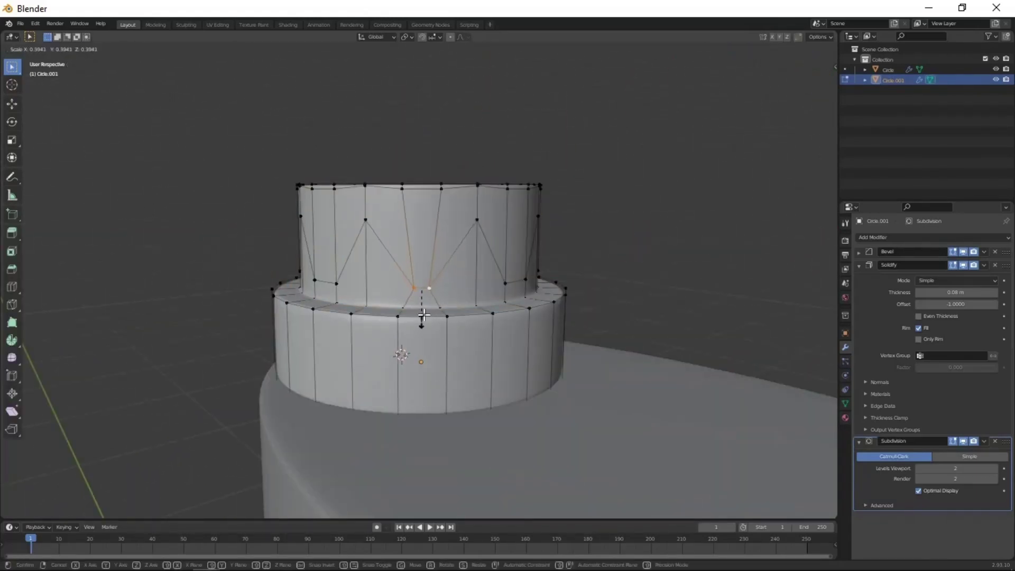
pyautogui.click(421, 357)
pyautogui.moveTo(422, 358); pyautogui.dragTo(444, 354, button='middle')
# Begin connecting vertices on the isolated upper tier to form zigzag edges.
pyautogui.press('1')
pyautogui.moveTo(404, 305); pyautogui.dragTo(495, 286, button='middle')
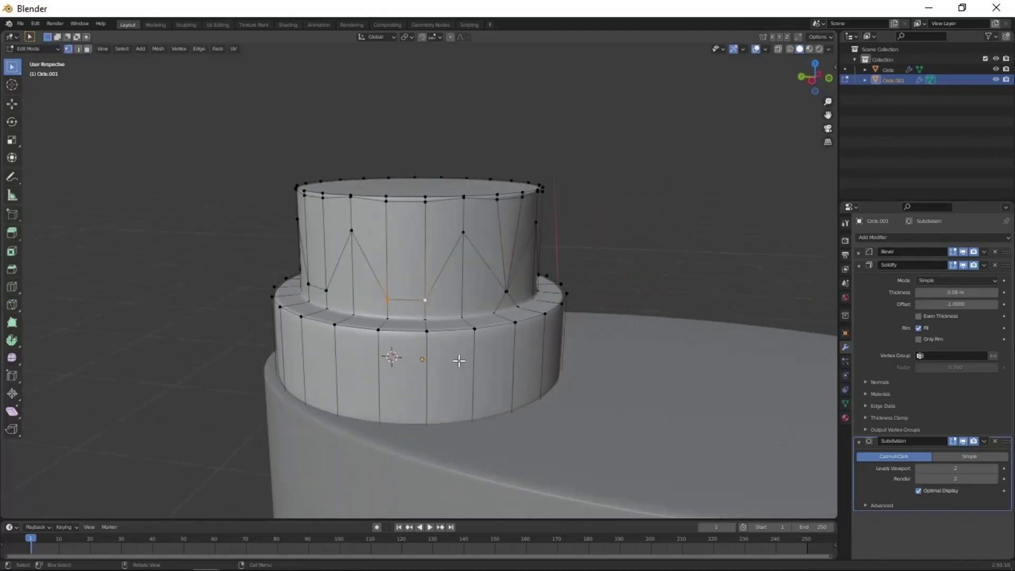
pyautogui.press('KP_Divide')
pyautogui.press('Escape')
pyautogui.moveTo(428, 317); pyautogui.dragTo(396, 296, button='middle')
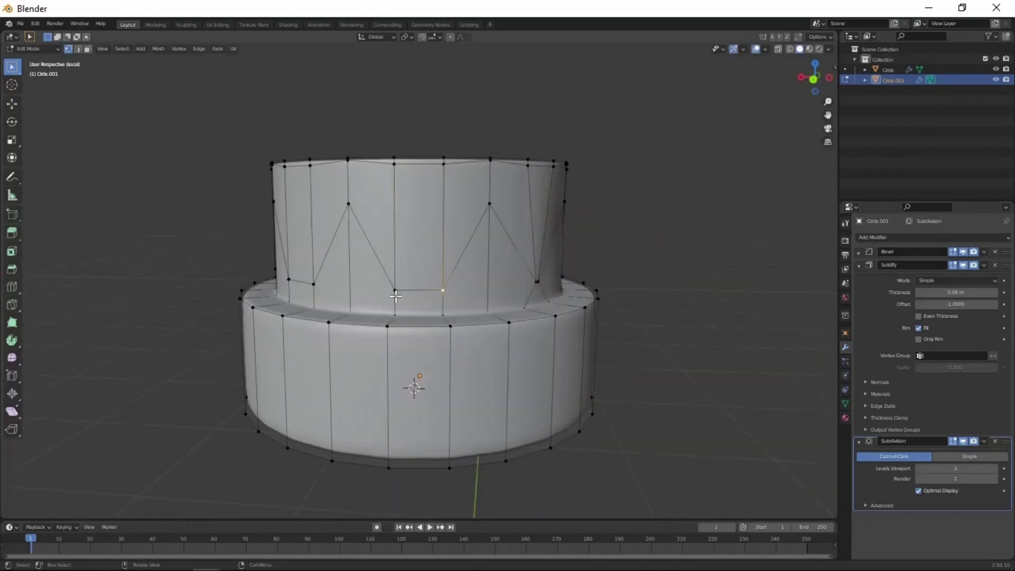
pyautogui.press('Escape')
# Continue cutting the zigzag diagonal edges around the upper tier from several angles.
pyautogui.moveTo(473, 374); pyautogui.dragTo(485, 301, button='middle')
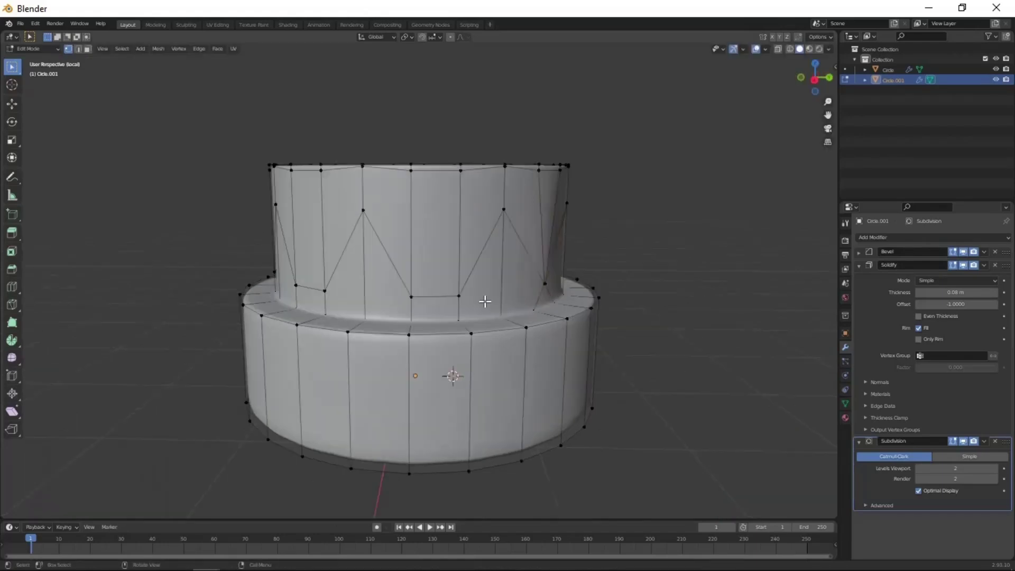
pyautogui.press('Escape')
pyautogui.moveTo(418, 337); pyautogui.dragTo(506, 299, button='middle')
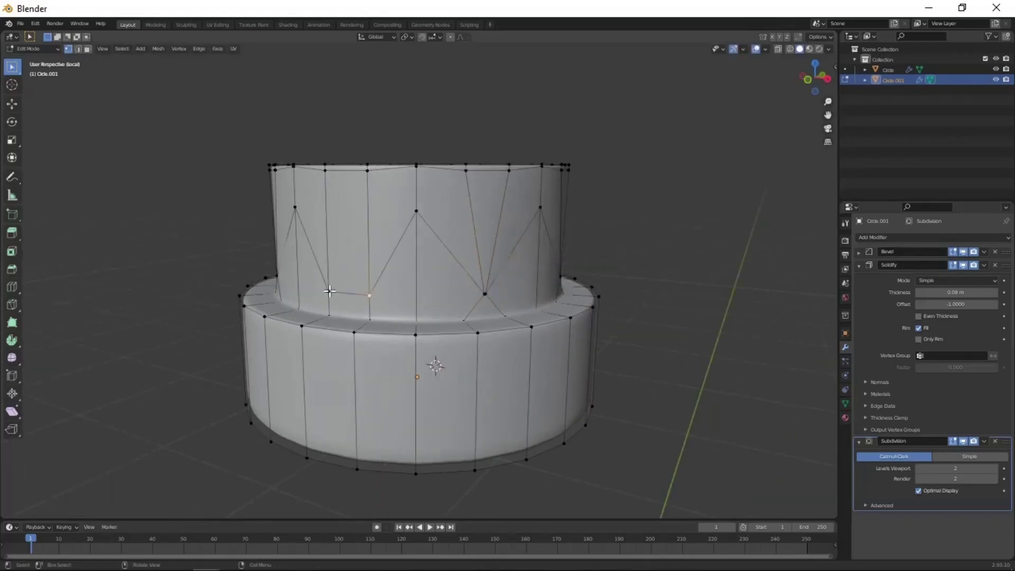
pyautogui.press('Escape')
pyautogui.moveTo(330, 291); pyautogui.dragTo(400, 343, button='middle')
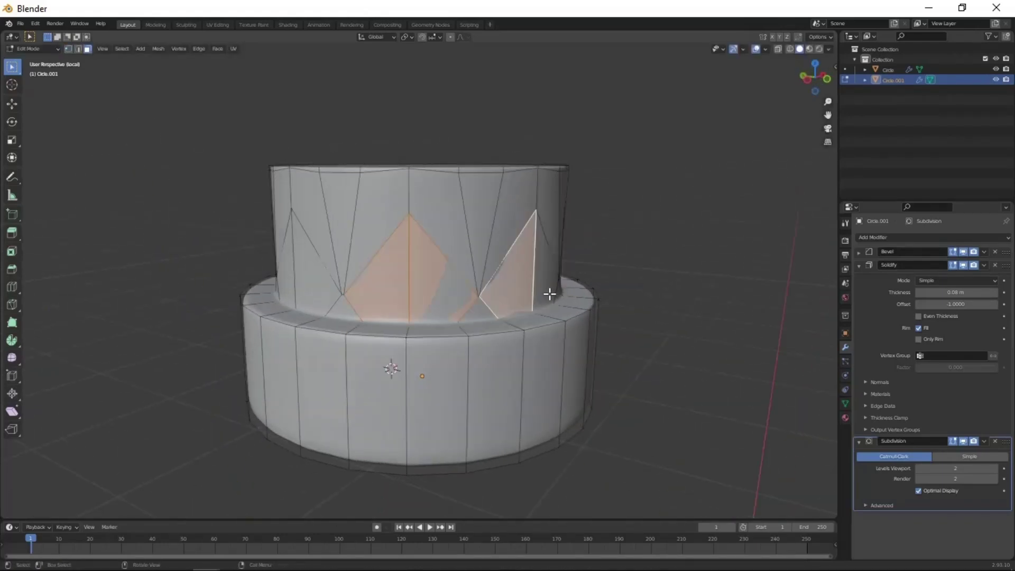
pyautogui.moveTo(550, 295)
pyautogui.mouseDown(button='middle')
pyautogui.moveTo(460, 365)
pyautogui.moveTo(629, 421)
pyautogui.moveTo(492, 391)
pyautogui.moveTo(451, 362)
pyautogui.mouseUp(button='middle')
pyautogui.press('1')
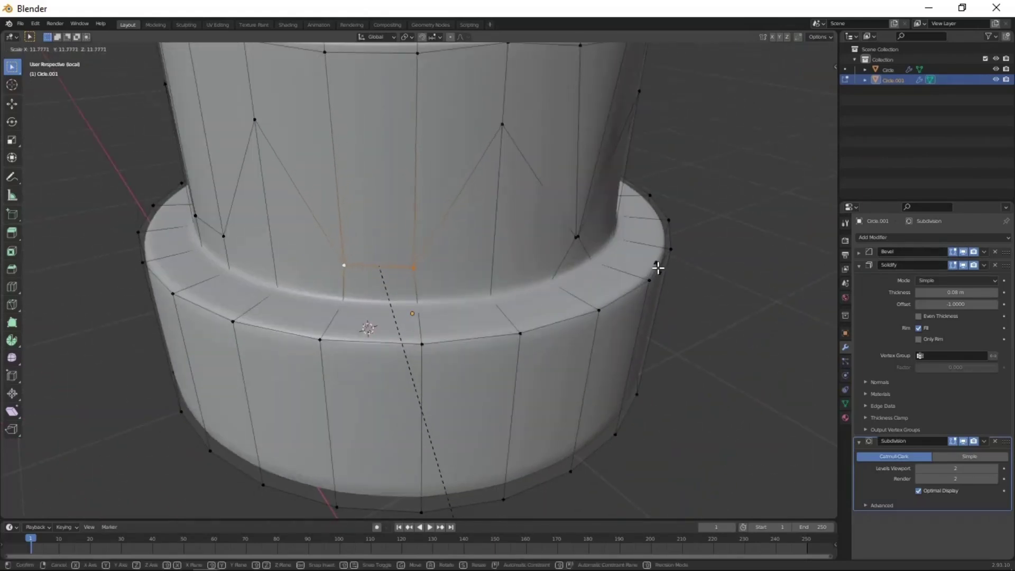
# Select the linked ring of zigzag faces and scale it outward into raised ridges.
pyautogui.click(660, 267)
pyautogui.scroll(-4, 548, 290)
pyautogui.moveTo(406, 255)
pyautogui.mouseDown(button='middle')
pyautogui.moveTo(363, 267)
pyautogui.moveTo(539, 332)
pyautogui.mouseUp(button='middle')
pyautogui.hotkey('ctrl', 'l')
pyautogui.press('s')
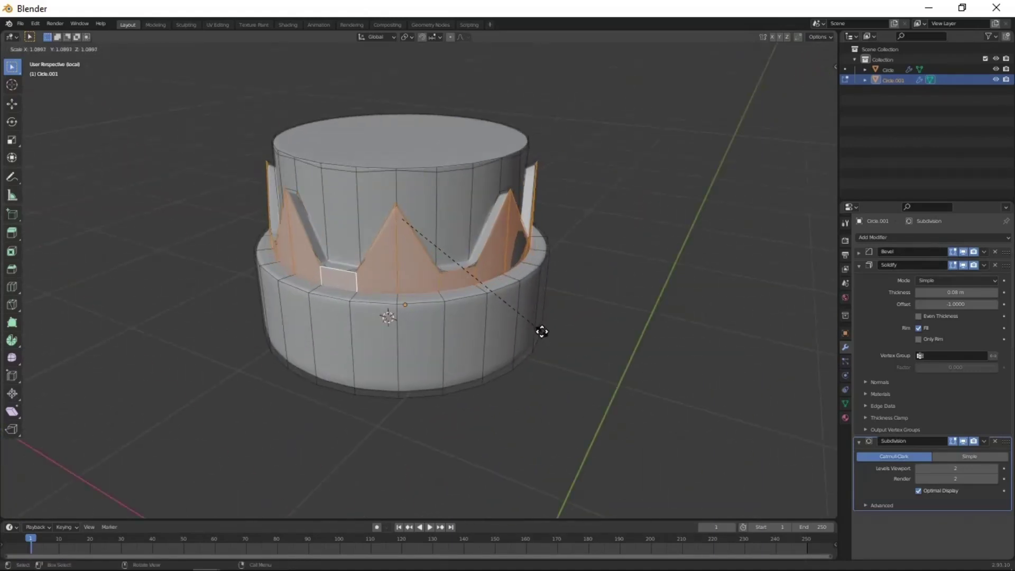
pyautogui.click(542, 331)
pyautogui.press('Tab')
pyautogui.press('Tab')
# Box-select the upper tier's zigzag region in front ortho view with X-ray on.
pyautogui.hotkey('alt', 'a')
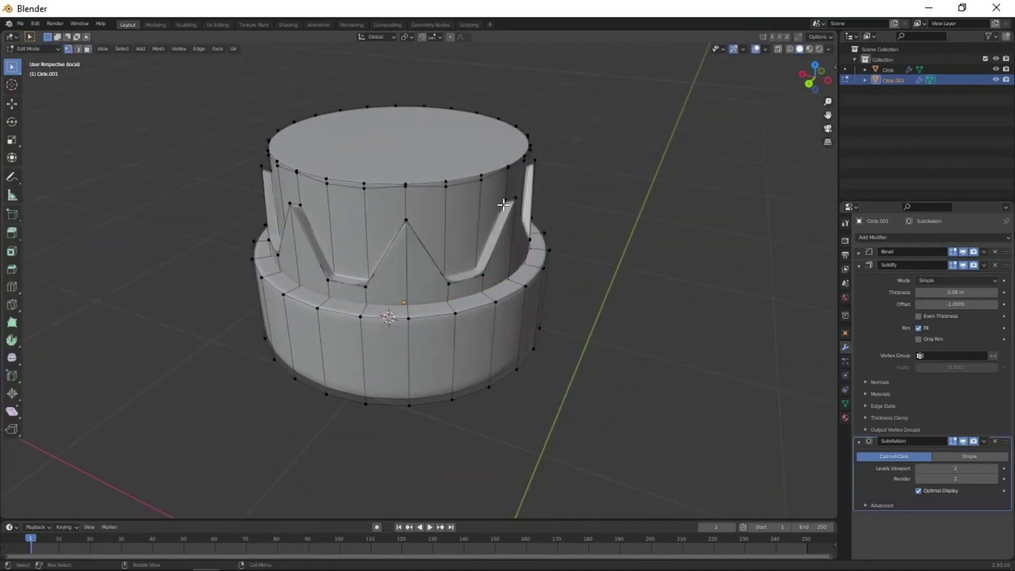
pyautogui.moveTo(503, 205); pyautogui.dragTo(487, 220, button='middle')
pyautogui.press('KP_1')
pyautogui.hotkey('alt', 'z')
pyautogui.moveTo(291, 157); pyautogui.dragTo(600, 191)
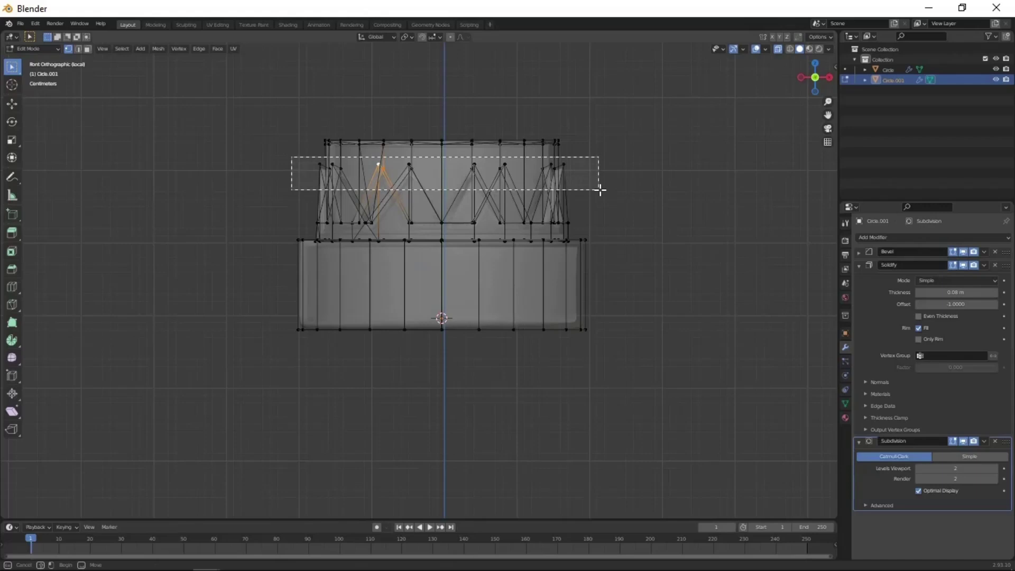
pyautogui.click(777, 49)
pyautogui.moveTo(529, 238); pyautogui.dragTo(465, 296, button='middle')
# Switch between object and edit mode to inspect the ridged cap.
pyautogui.press('Tab')
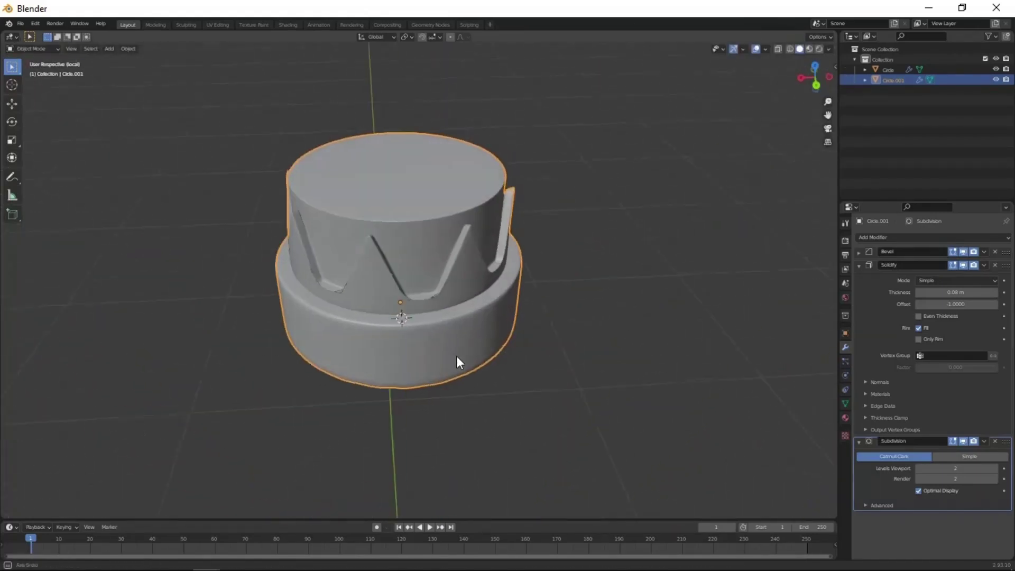
pyautogui.moveTo(455, 357); pyautogui.dragTo(417, 314, button='middle')
pyautogui.press('Tab')
pyautogui.press('Tab')
pyautogui.hotkey('alt', 'a')
# Enter edit mode on the cap and try face, vertex and edge selection while orbiting it.
pyautogui.press('KP_Divide')
pyautogui.hotkey('ctrl', 'z')
pyautogui.press('3')
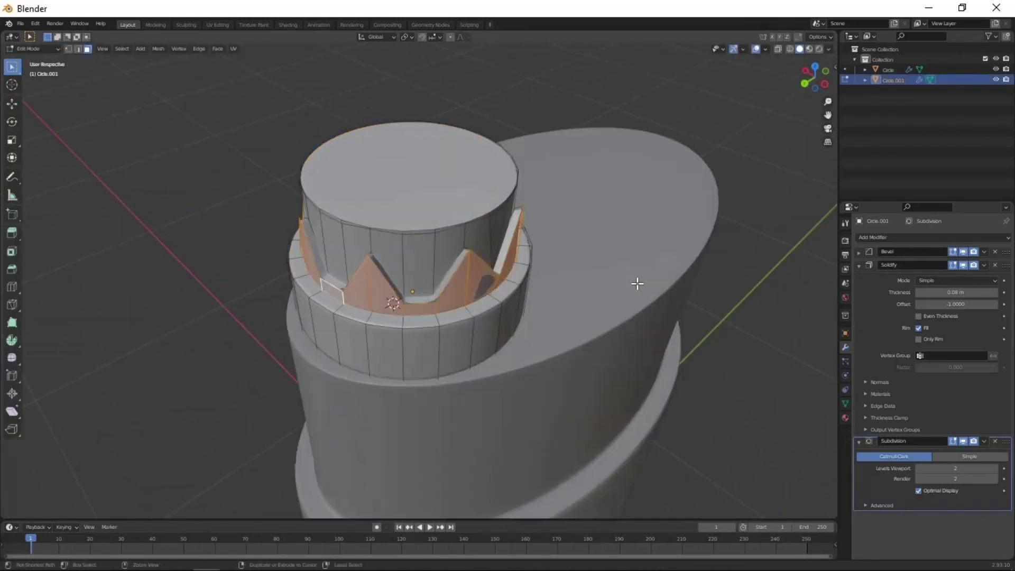
pyautogui.moveTo(639, 284)
pyautogui.mouseDown(button='middle')
pyautogui.moveTo(673, 306)
pyautogui.moveTo(392, 253)
pyautogui.mouseUp(button='middle')
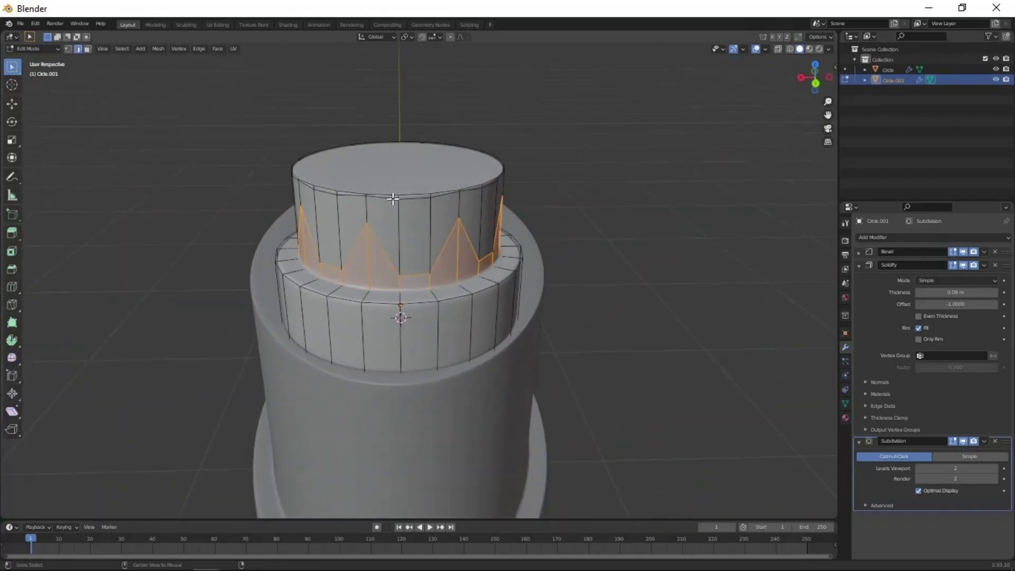
pyautogui.rightClick(479, 342)
pyautogui.press('Escape')
pyautogui.press('1')
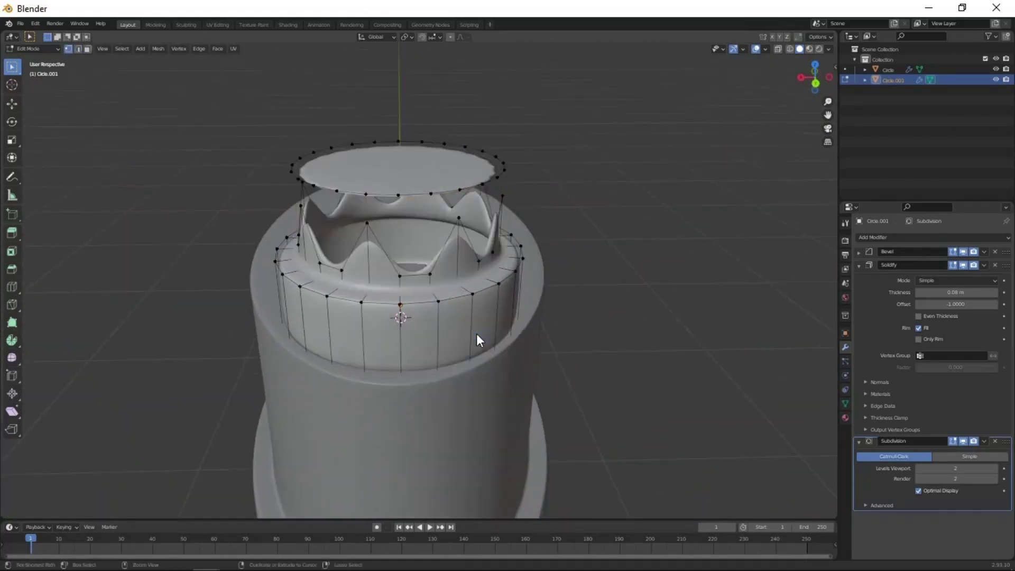
pyautogui.rightClick(476, 333)
pyautogui.press('Escape')
pyautogui.press('2')
pyautogui.moveTo(471, 355)
pyautogui.mouseDown(button='middle')
pyautogui.moveTo(394, 310)
pyautogui.moveTo(407, 261)
pyautogui.moveTo(385, 294)
pyautogui.moveTo(499, 251)
pyautogui.moveTo(468, 272)
pyautogui.moveTo(508, 275)
pyautogui.moveTo(512, 362)
pyautogui.mouseUp(button='middle')
# Reselect the ring of zigzag faces and extrude it along normals into a raised band.
pyautogui.hotkey('ctrl', 'z')
pyautogui.press('e')
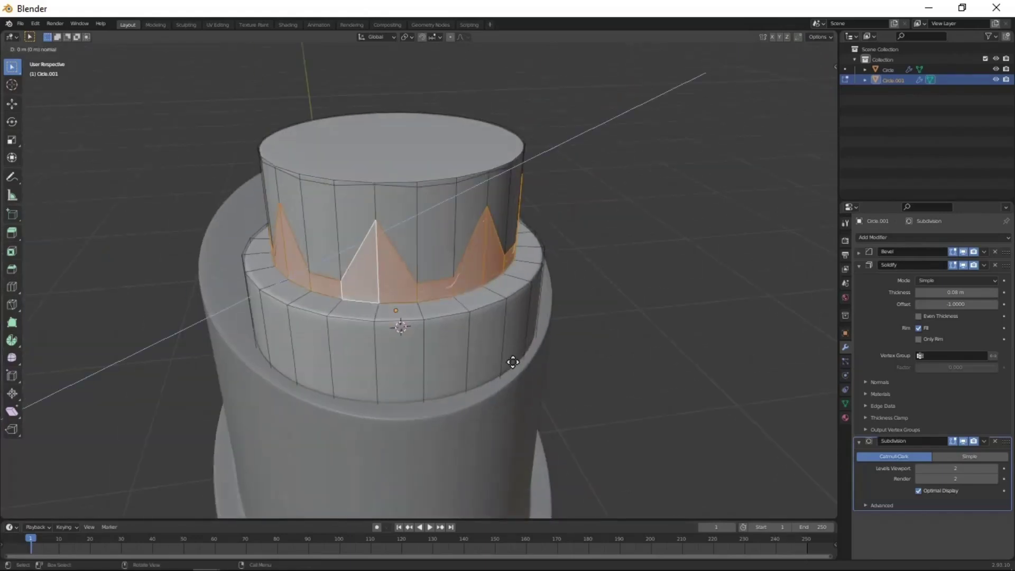
pyautogui.click(514, 370)
pyautogui.press('Tab')
pyautogui.press('Tab')
# Set the cap's Solidify thickness to 0.05 m and start adding a new mesh above the bottle.
pyautogui.click(917, 469)
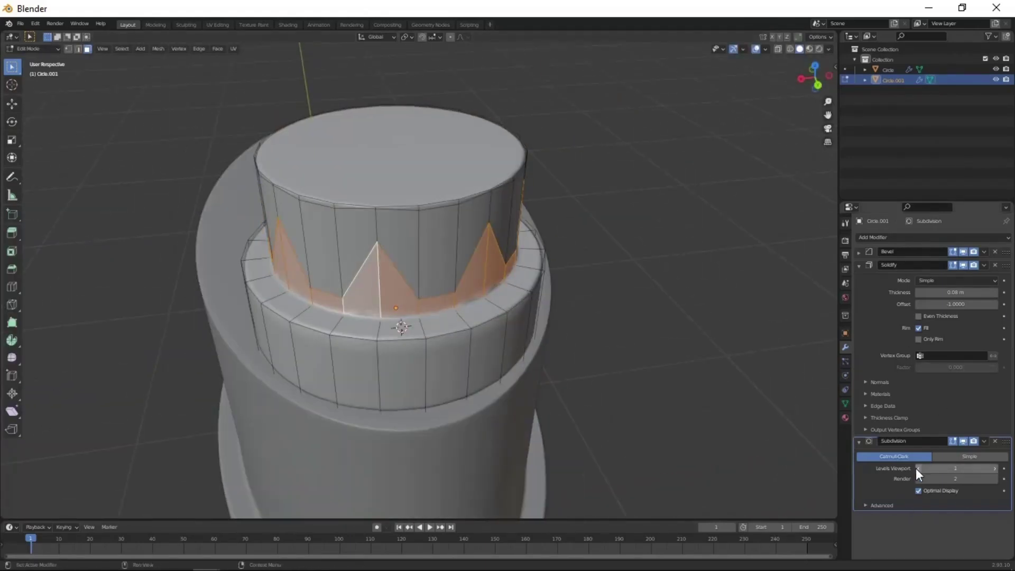
pyautogui.press('Escape')
pyautogui.hotkey('ctrl', 'z')
pyautogui.hotkey('ctrl', 'z')
pyautogui.hotkey('ctrl', 'z')
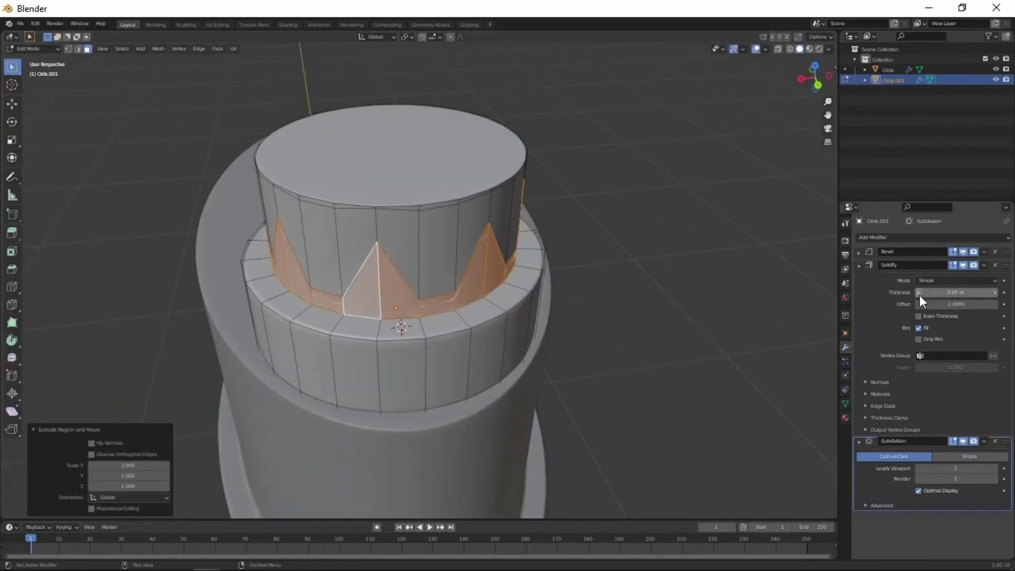
pyautogui.click(919, 294)
pyautogui.click(919, 294)
pyautogui.press('Escape')
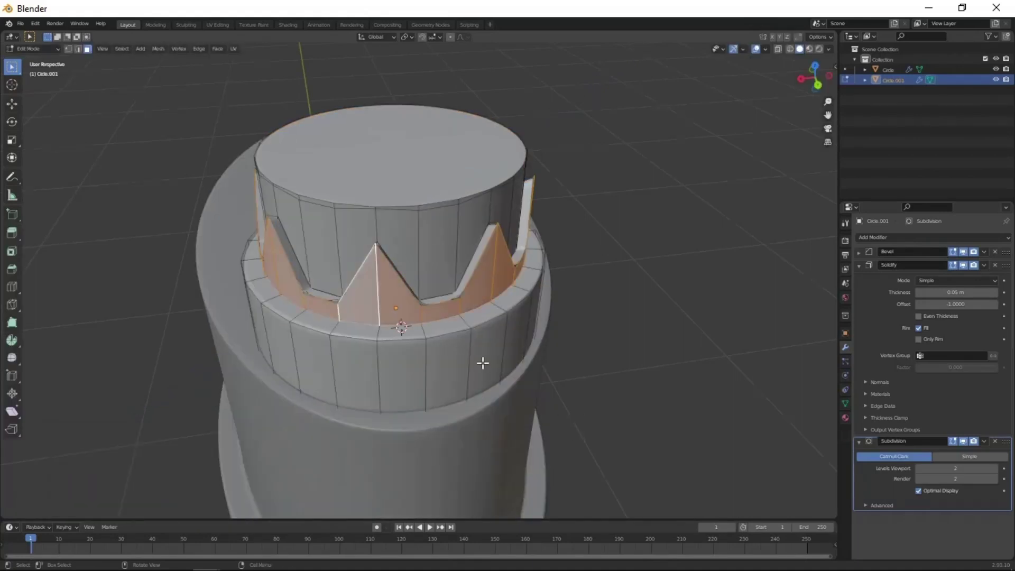
pyautogui.moveTo(483, 362); pyautogui.dragTo(392, 370, button='middle')
pyautogui.scroll(-3, 391, 370)
pyautogui.hotkey('shift', 'a')
# Add a circle over the bottle top, shrink it, and extrude it into a base tier.
pyautogui.click(421, 360)
pyautogui.press('s')
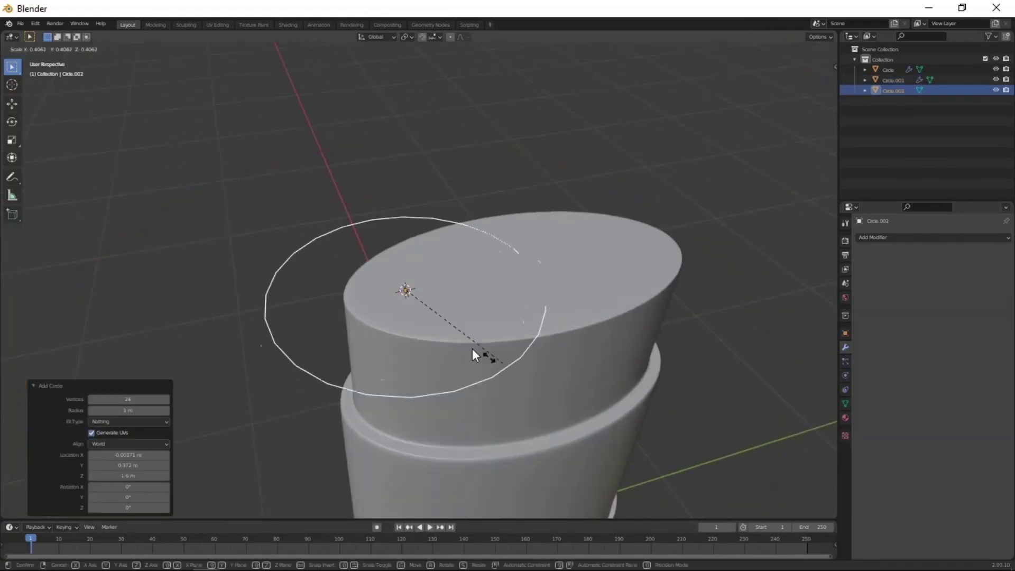
pyautogui.click(488, 405)
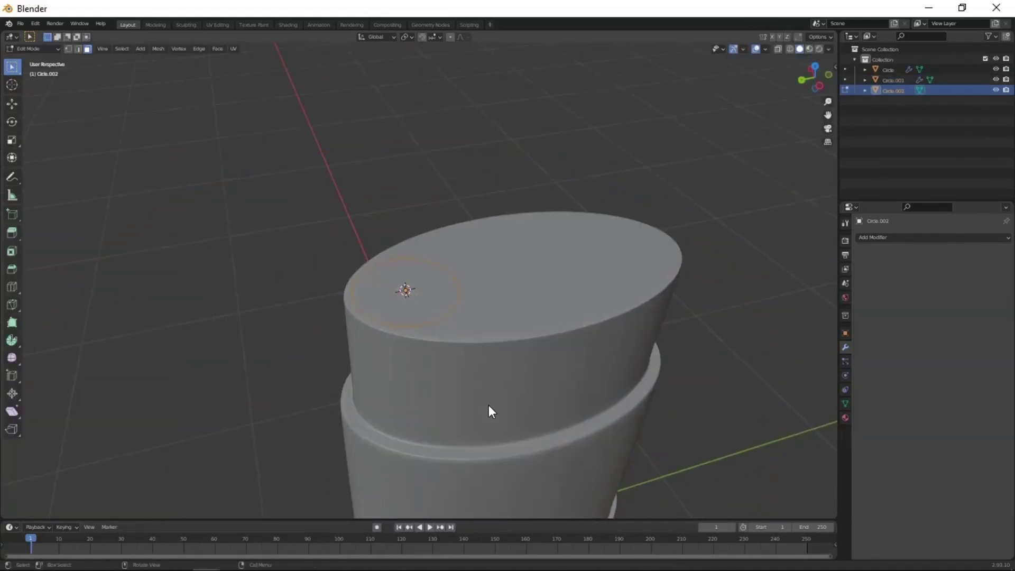
pyautogui.click(494, 458)
pyautogui.moveTo(494, 457)
pyautogui.mouseDown(button='middle')
pyautogui.moveTo(544, 451)
pyautogui.moveTo(550, 496)
pyautogui.mouseUp(button='middle')
# Extrude the top face upward and inset it to form the stepped second tier.
pyautogui.press('e')
pyautogui.click(524, 408)
pyautogui.click(576, 465)
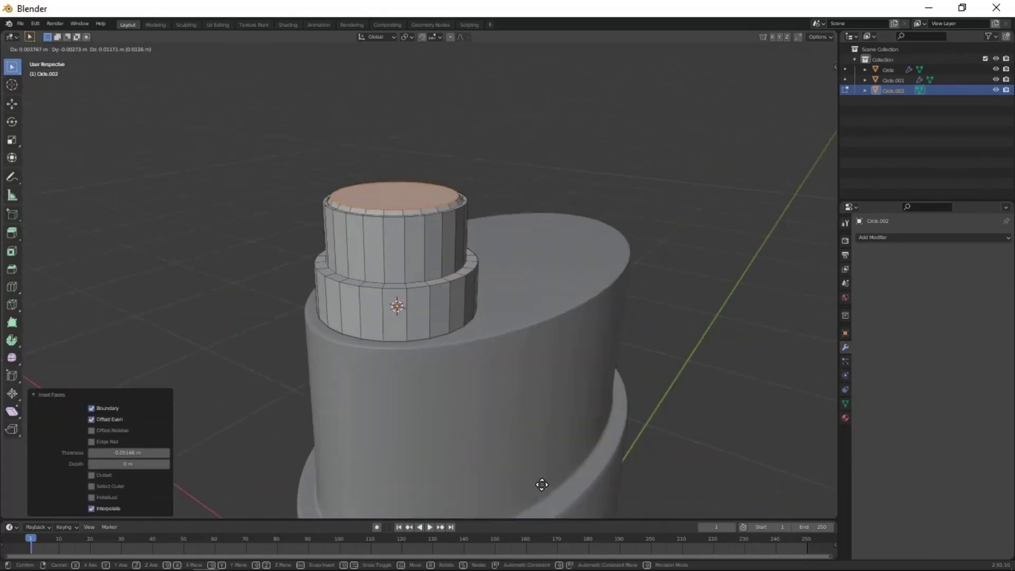
pyautogui.click(542, 484)
pyautogui.press('i')
pyautogui.click(484, 358)
pyautogui.moveTo(484, 357); pyautogui.dragTo(561, 487, button='middle')
pyautogui.press('i')
pyautogui.click(521, 457)
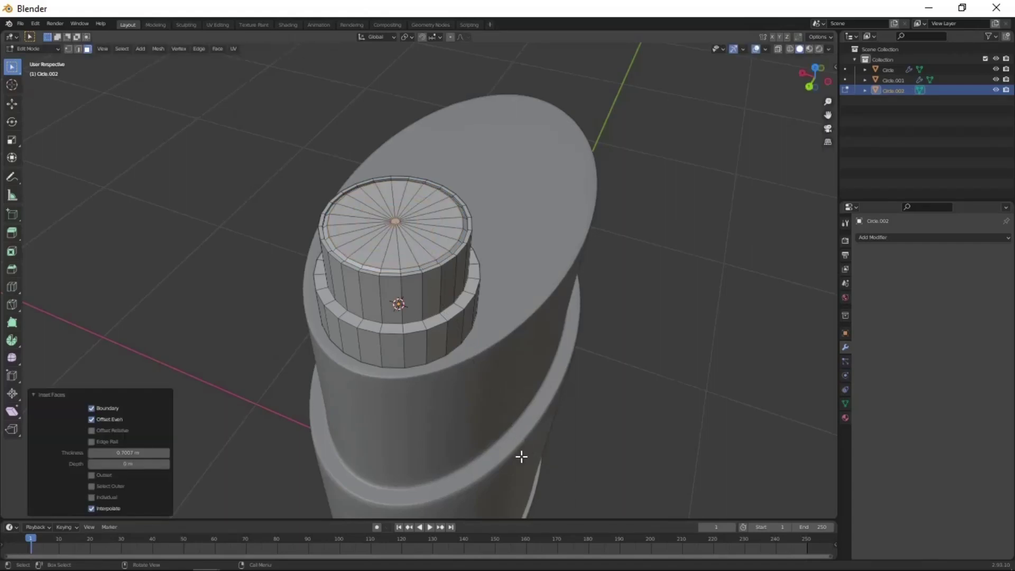
# Return to object mode and add a Bevel modifier to the stepped cylinder.
pyautogui.press('Tab')
pyautogui.moveTo(422, 320); pyautogui.dragTo(467, 344, button='middle')
pyautogui.click(933, 237)
pyautogui.click(815, 264)
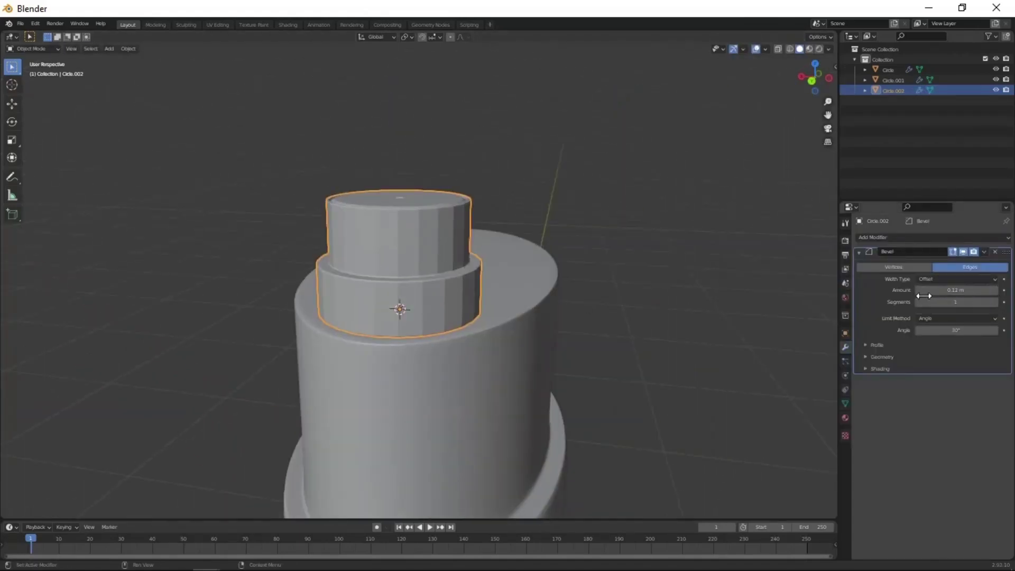
# Add a Subdivision modifier to the cylinder and shade it smooth.
pyautogui.hotkey('ctrl', '2')
pyautogui.rightClick(556, 176)
pyautogui.click(556, 175)
# Slide and raise support edge loops on the cylinder to keep its tier edges crisp.
pyautogui.press('KP_Divide')
pyautogui.press('Tab')
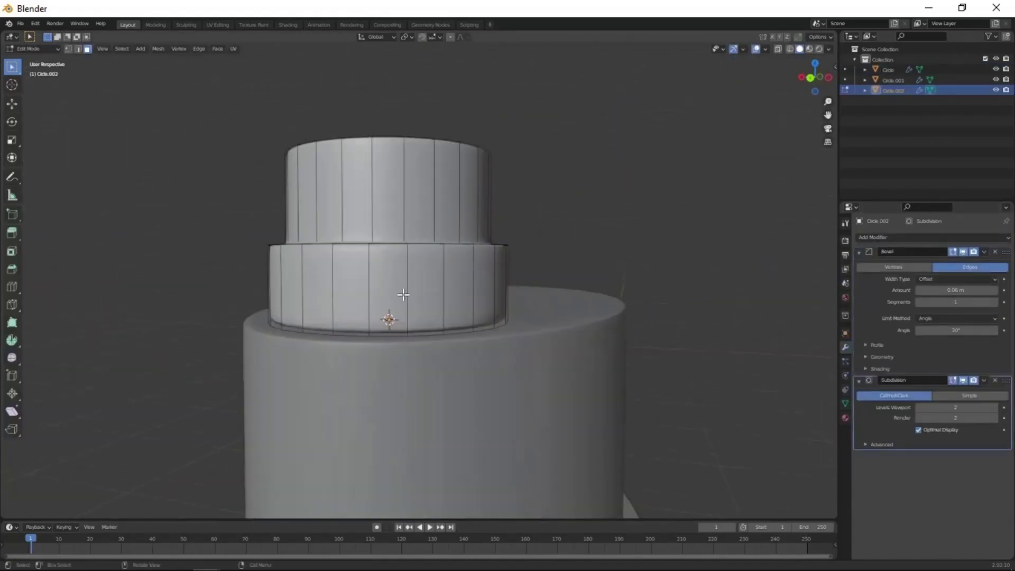
pyautogui.click(443, 405)
pyautogui.press('KP_Divide')
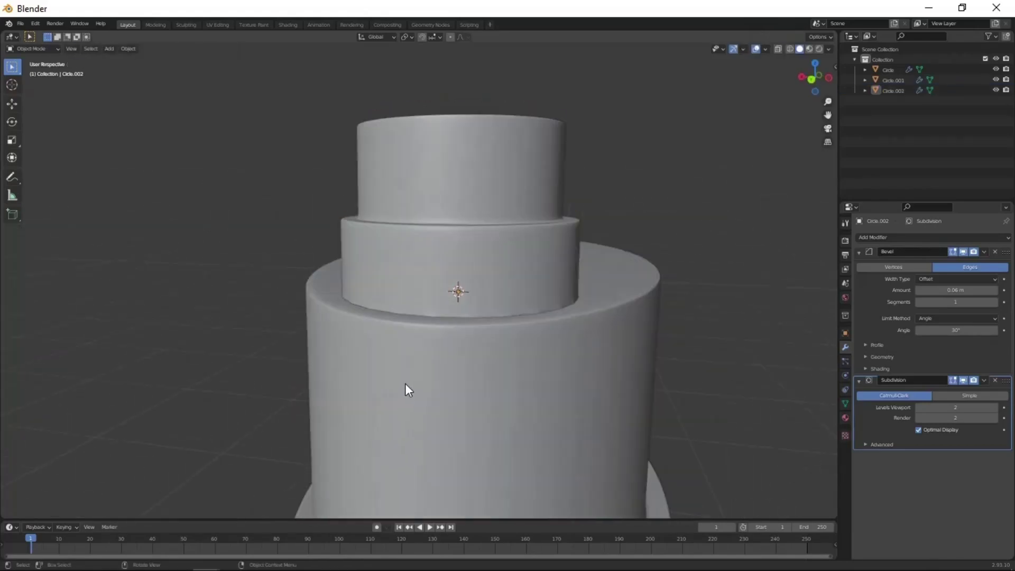
pyautogui.click(512, 394)
pyautogui.moveTo(516, 261)
pyautogui.mouseDown(button='middle')
pyautogui.moveTo(436, 316)
pyautogui.moveTo(269, 329)
pyautogui.mouseUp(button='middle')
# Loop-cut the upper cylinder tier and move the new edge loop upward.
pyautogui.click(505, 389)
pyautogui.press('Tab')
pyautogui.press('Tab')
pyautogui.hotkey('ctrl', 'r')
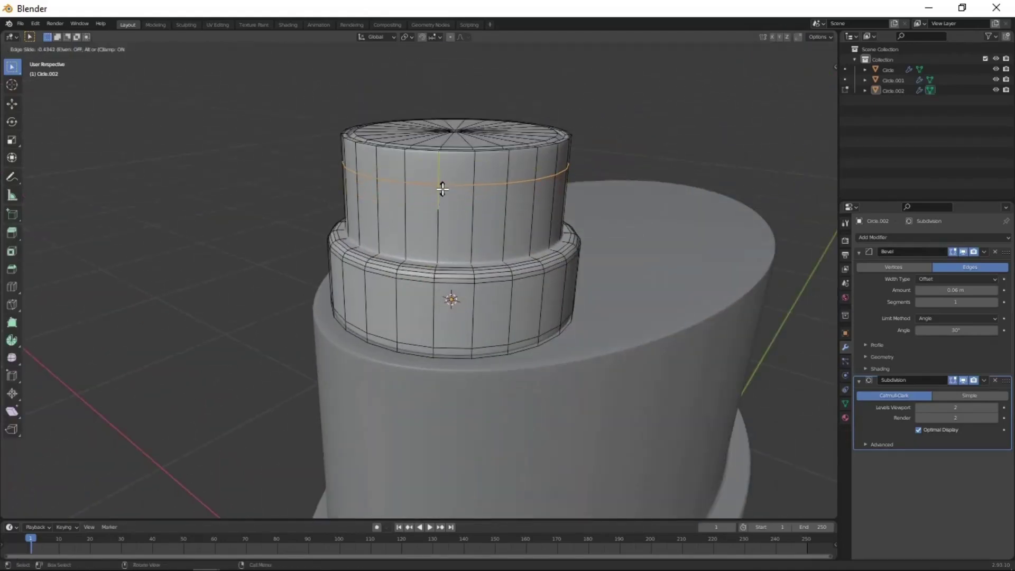
pyautogui.click(443, 189)
pyautogui.moveTo(442, 189); pyautogui.dragTo(483, 149, button='middle')
pyautogui.hotkey('alt', 'a')
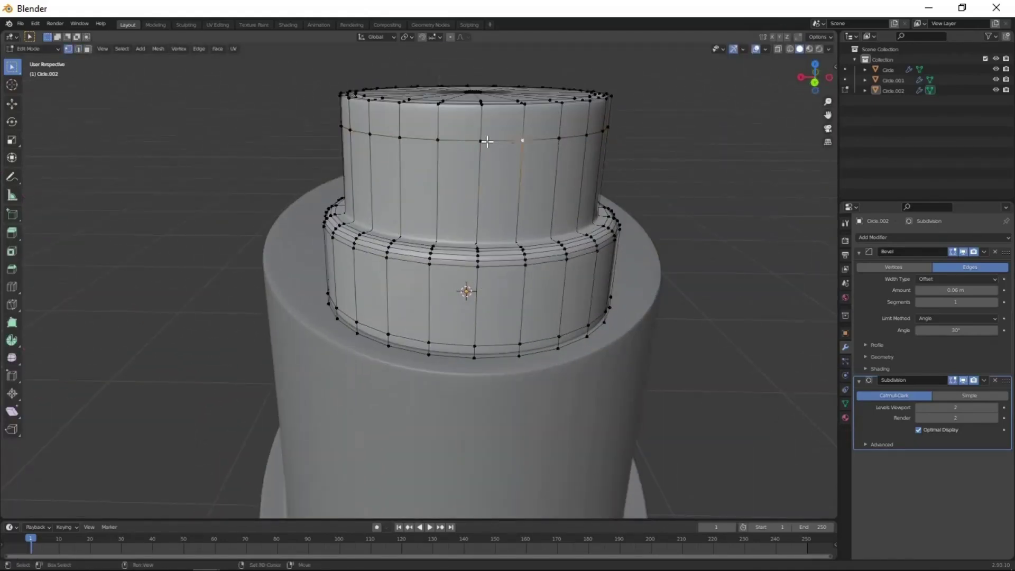
pyautogui.moveTo(566, 137)
pyautogui.mouseDown(button='middle')
pyautogui.moveTo(580, 142)
pyautogui.moveTo(463, 131)
pyautogui.mouseUp(button='middle')
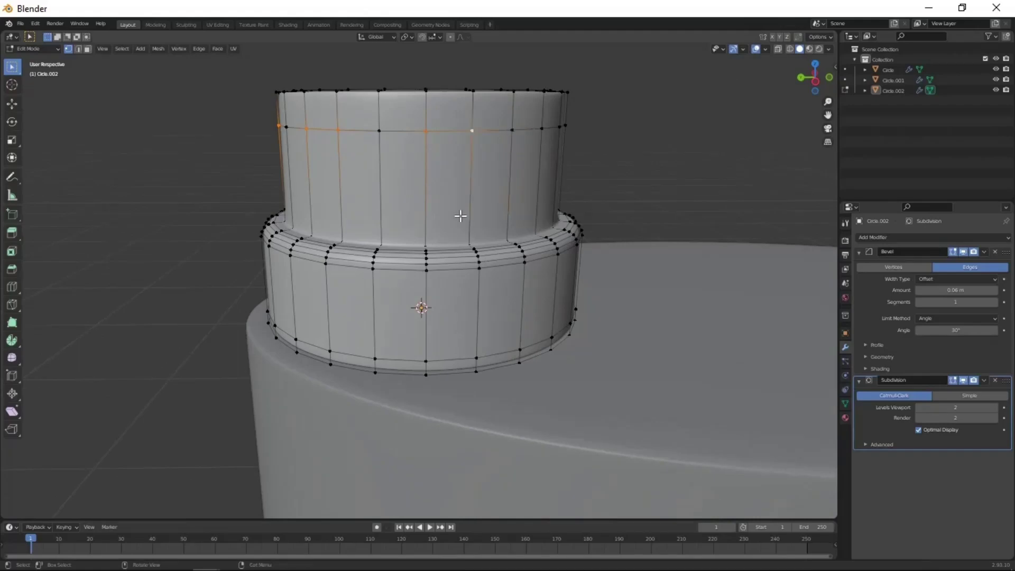
pyautogui.moveTo(461, 216)
pyautogui.mouseDown(button='middle')
pyautogui.moveTo(403, 152)
pyautogui.moveTo(423, 212)
pyautogui.moveTo(431, 129)
pyautogui.moveTo(474, 318)
pyautogui.mouseUp(button='middle')
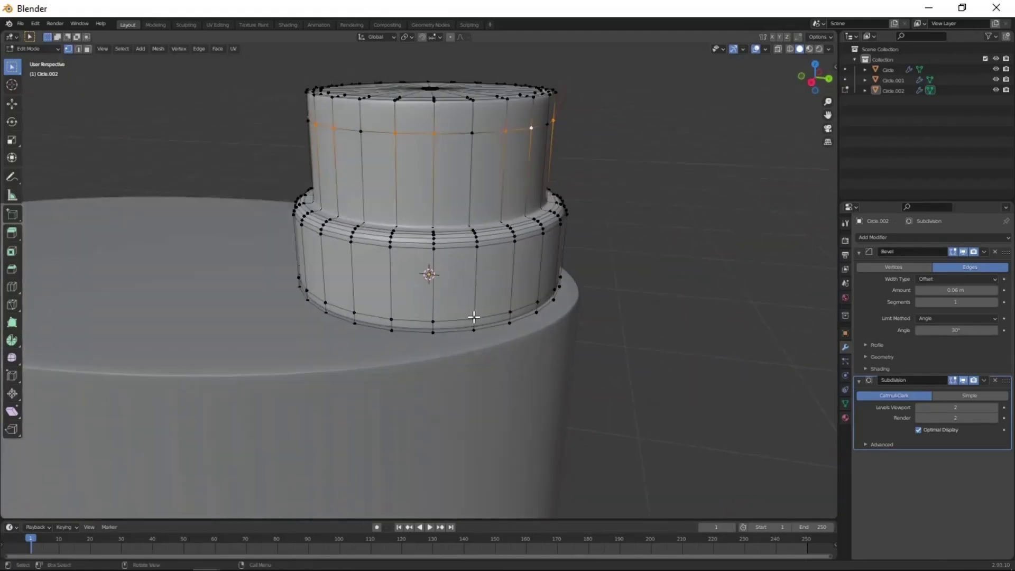
pyautogui.click(484, 368)
# Select a zigzag run of faces, checking it in isolated front view with see-through display.
pyautogui.moveTo(484, 368); pyautogui.dragTo(715, 270, button='middle')
pyautogui.keyDown('ctrl'); pyautogui.click(478, 153); pyautogui.keyUp('ctrl')
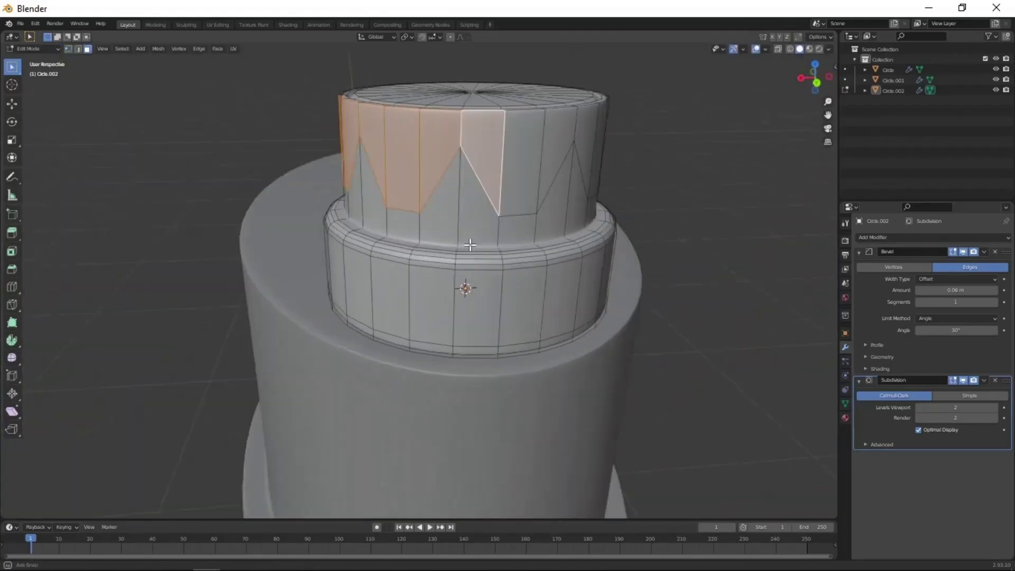
pyautogui.moveTo(466, 233); pyautogui.dragTo(423, 264, button='middle')
pyautogui.scroll(-4, 484, 328)
pyautogui.press('KP_Divide')
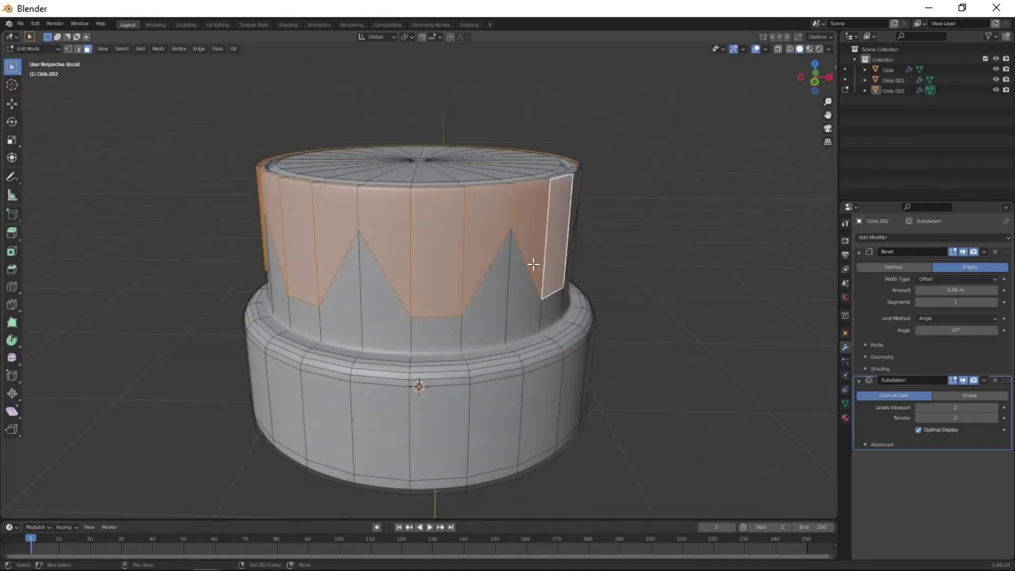
pyautogui.press('KP_1')
pyautogui.click(778, 49)
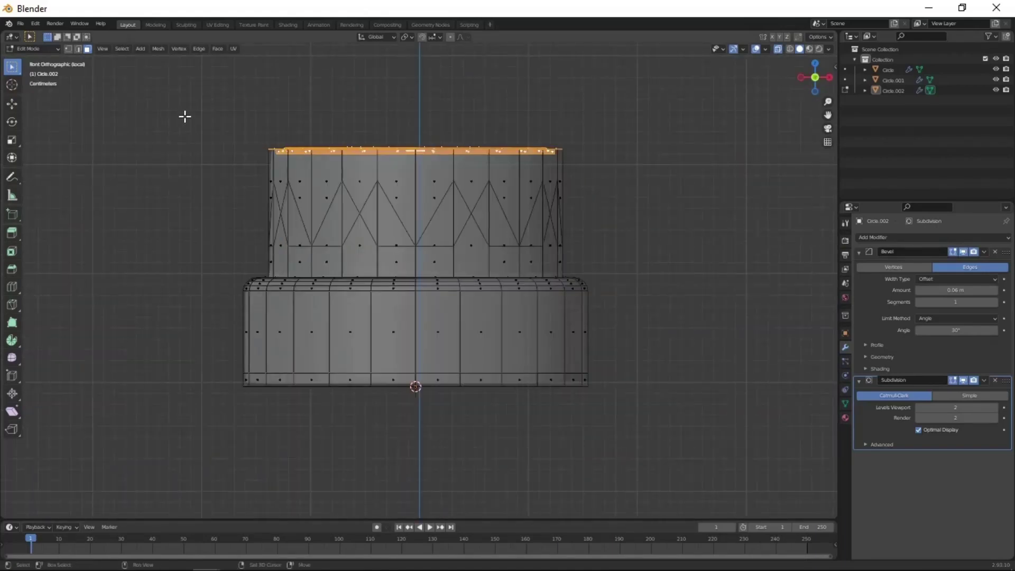
pyautogui.moveTo(185, 116); pyautogui.dragTo(521, 392, button='middle')
pyautogui.hotkey('alt', 'z')
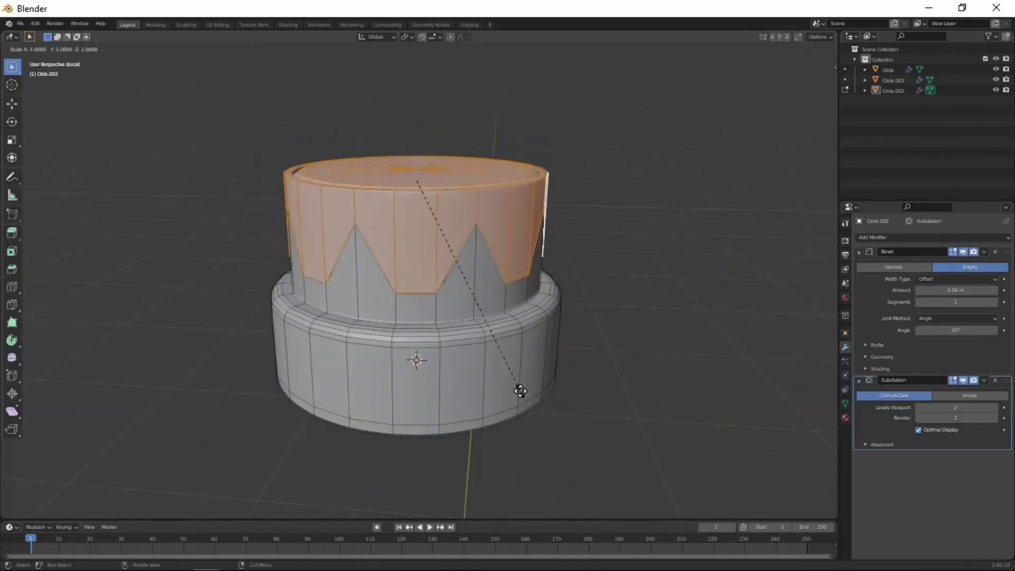
# Return to object mode and raise the cap's bevel segments to 2.
pyautogui.rightClick(521, 391)
pyautogui.press('Tab')
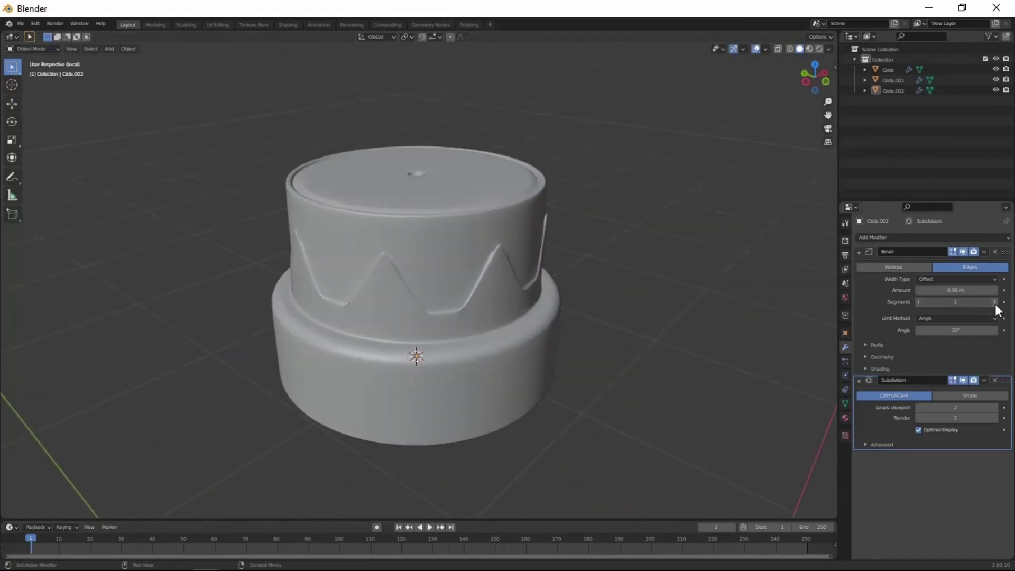
pyautogui.click(995, 303)
pyautogui.press('KP_1')
# Remove the cap's Bevel modifier and inset its bottom face.
pyautogui.click(995, 253)
pyautogui.press('Tab')
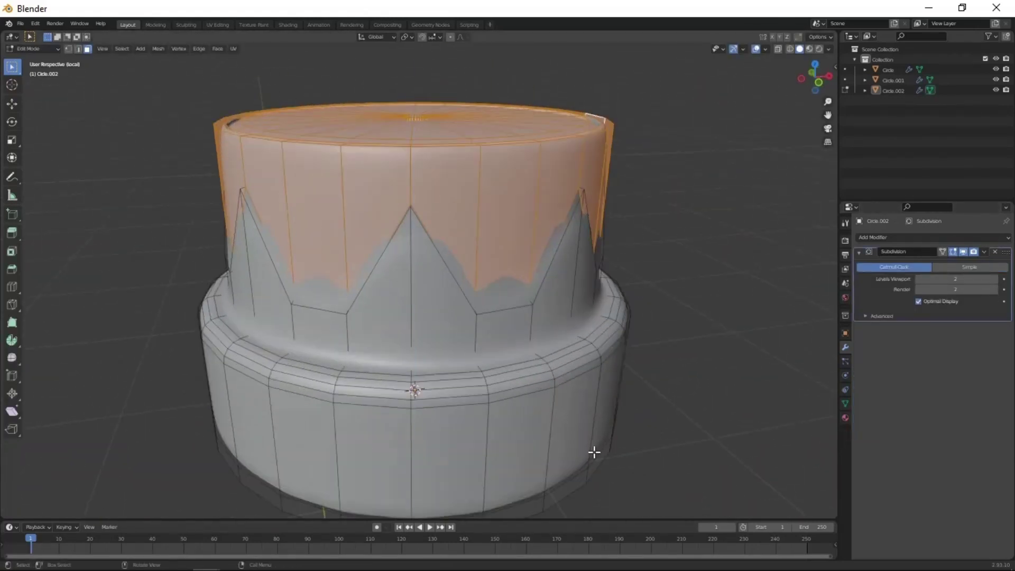
pyautogui.moveTo(639, 434)
pyautogui.mouseDown(button='middle')
pyautogui.moveTo(561, 465)
pyautogui.moveTo(506, 315)
pyautogui.mouseUp(button='middle')
pyautogui.press('Tab')
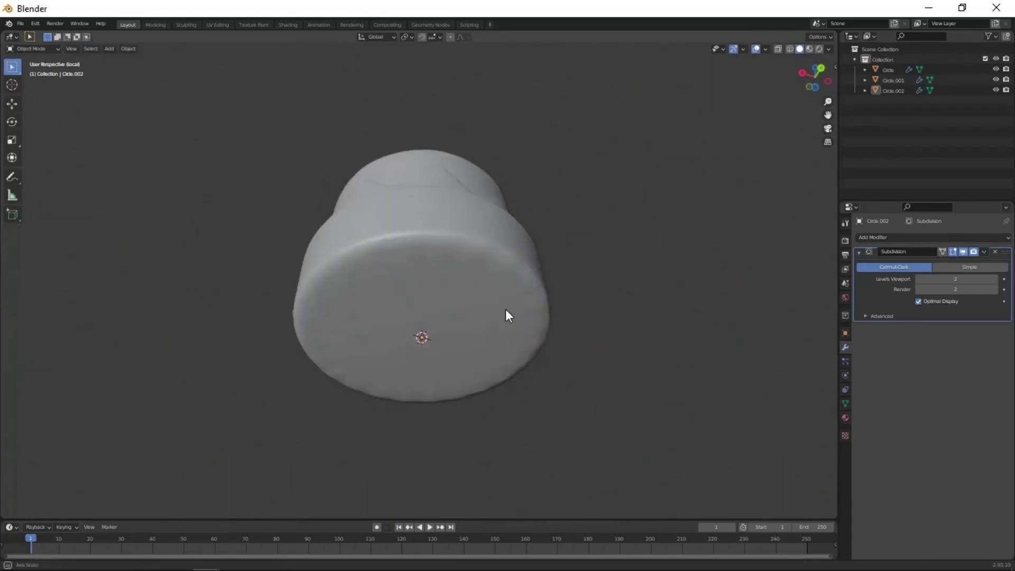
pyautogui.press('Tab')
pyautogui.moveTo(462, 347)
pyautogui.mouseDown(button='middle')
pyautogui.moveTo(425, 429)
pyautogui.moveTo(528, 423)
pyautogui.mouseUp(button='middle')
pyautogui.click(529, 423)
pyautogui.press('i')
pyautogui.click(607, 453)
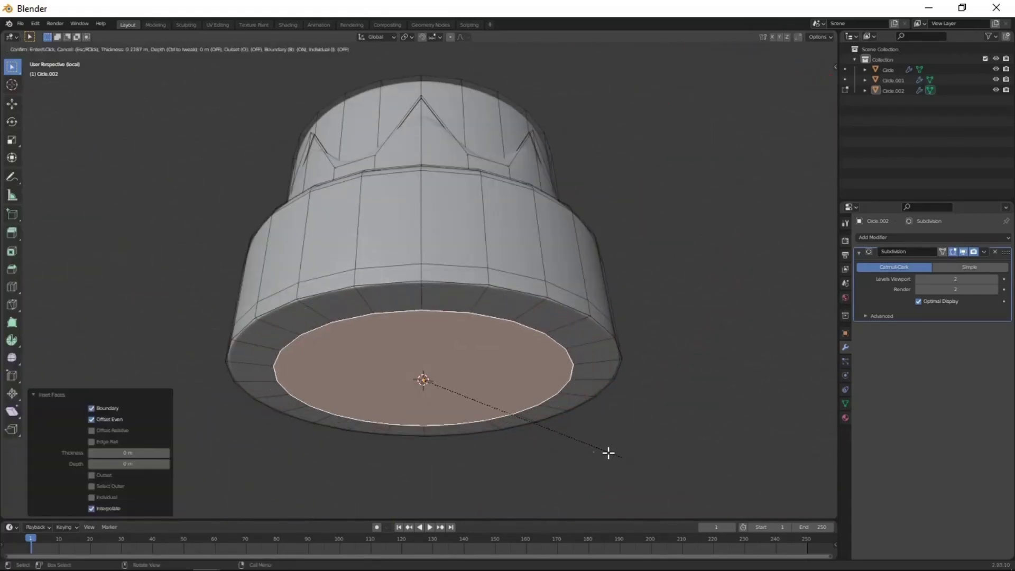
pyautogui.press('Tab')
# Enlarge the cap and move it into place, checking from the top view.
pyautogui.press('KP_Divide')
pyautogui.moveTo(511, 384)
pyautogui.mouseDown(button='middle')
pyautogui.moveTo(462, 401)
pyautogui.moveTo(407, 257)
pyautogui.mouseUp(button='middle')
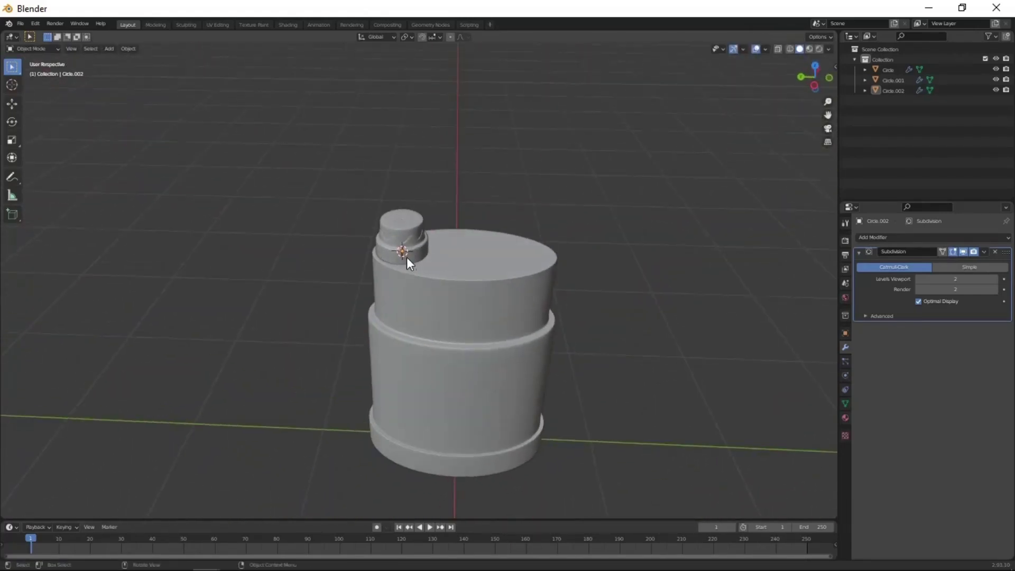
pyautogui.click(497, 397)
pyautogui.press('KP_7')
pyautogui.click(451, 442)
pyautogui.moveTo(451, 442); pyautogui.dragTo(529, 370, button='middle')
# Scale the bottle body along Y into an oval, then begin adding a new circle.
pyautogui.click(454, 217)
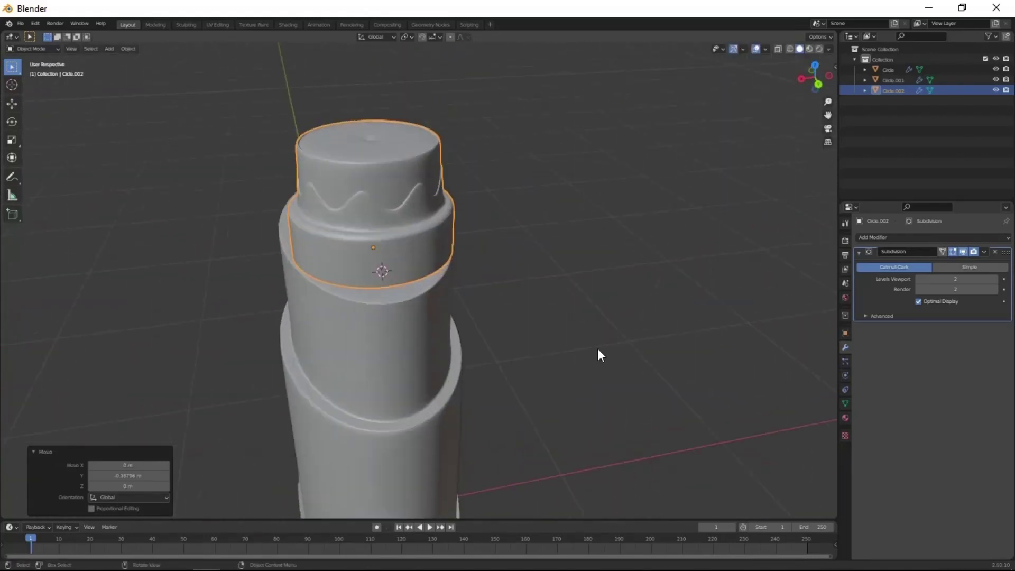
pyautogui.press('s')
pyautogui.click(549, 439)
pyautogui.moveTo(548, 439); pyautogui.dragTo(503, 398, button='middle')
pyautogui.press('s')
pyautogui.press('y')
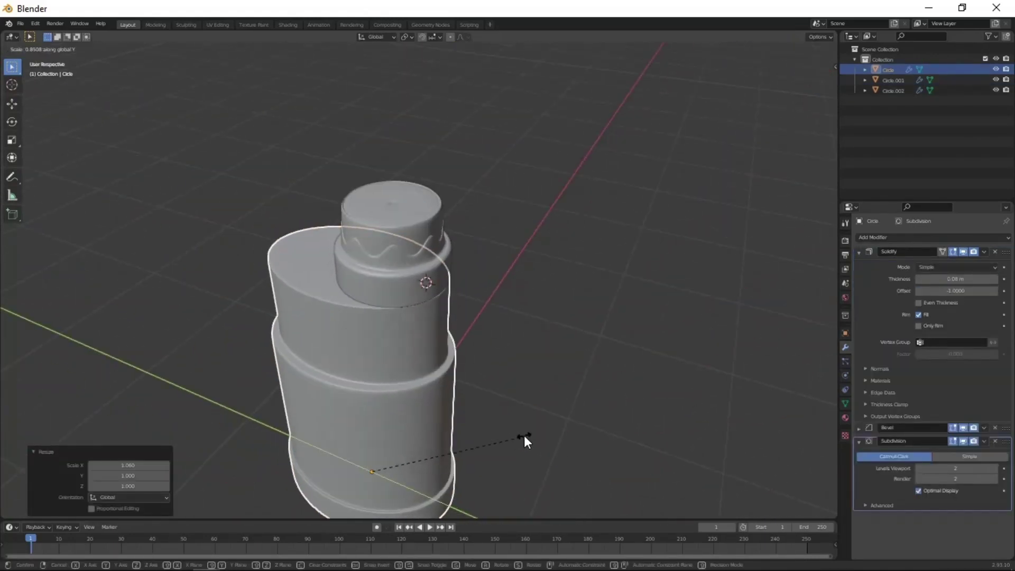
pyautogui.press('KP_7')
pyautogui.click(512, 465)
pyautogui.moveTo(513, 472)
pyautogui.mouseDown(button='middle')
pyautogui.moveTo(597, 372)
pyautogui.moveTo(498, 372)
pyautogui.moveTo(515, 248)
pyautogui.mouseUp(button='middle')
pyautogui.press('KP_7')
pyautogui.hotkey('shift', 'a')
# Shrink the new circle and extrude it into a short cylinder.
pyautogui.click(534, 101)
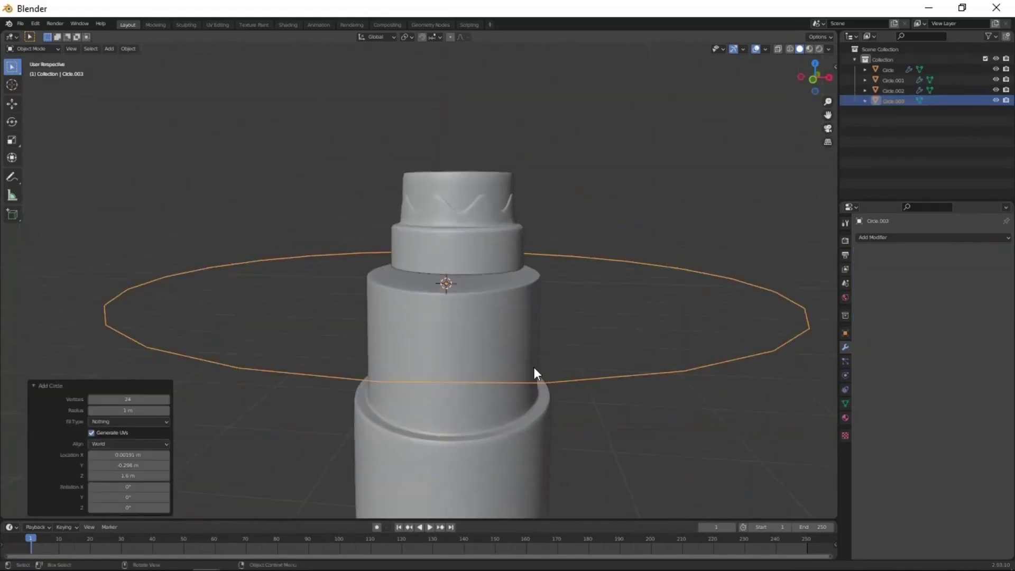
pyautogui.press('KP_7')
pyautogui.press('s')
pyautogui.click(484, 334)
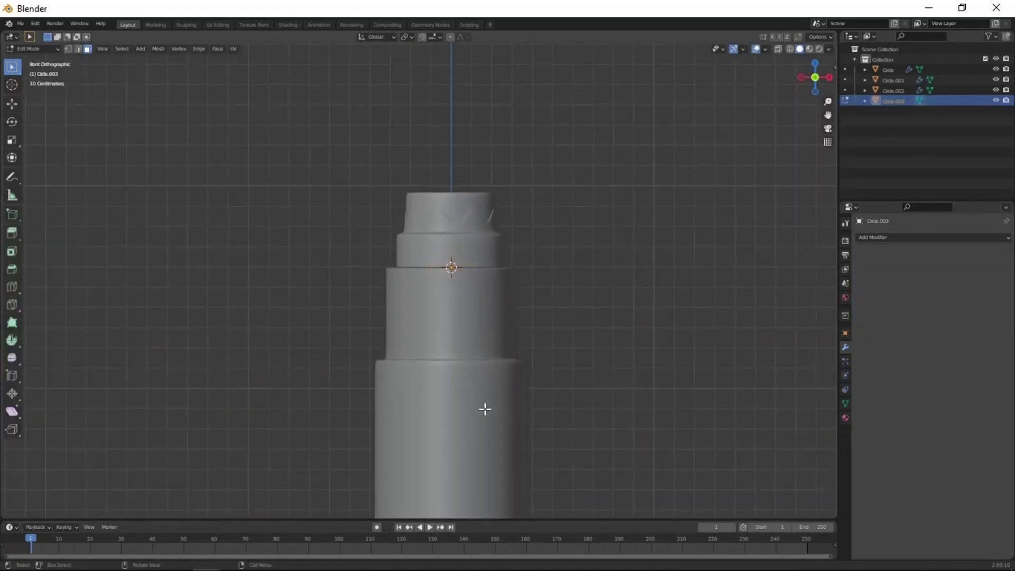
pyautogui.click(489, 403)
# Flatten the cylinder's height and bevel its edges.
pyautogui.press('s')
pyautogui.moveTo(486, 398)
pyautogui.mouseDown(button='middle')
pyautogui.moveTo(534, 439)
pyautogui.moveTo(481, 414)
pyautogui.moveTo(470, 349)
pyautogui.moveTo(562, 400)
pyautogui.moveTo(525, 395)
pyautogui.mouseUp(button='middle')
pyautogui.click(591, 448)
pyautogui.click(474, 347)
pyautogui.click(521, 411)
pyautogui.press('Tab')
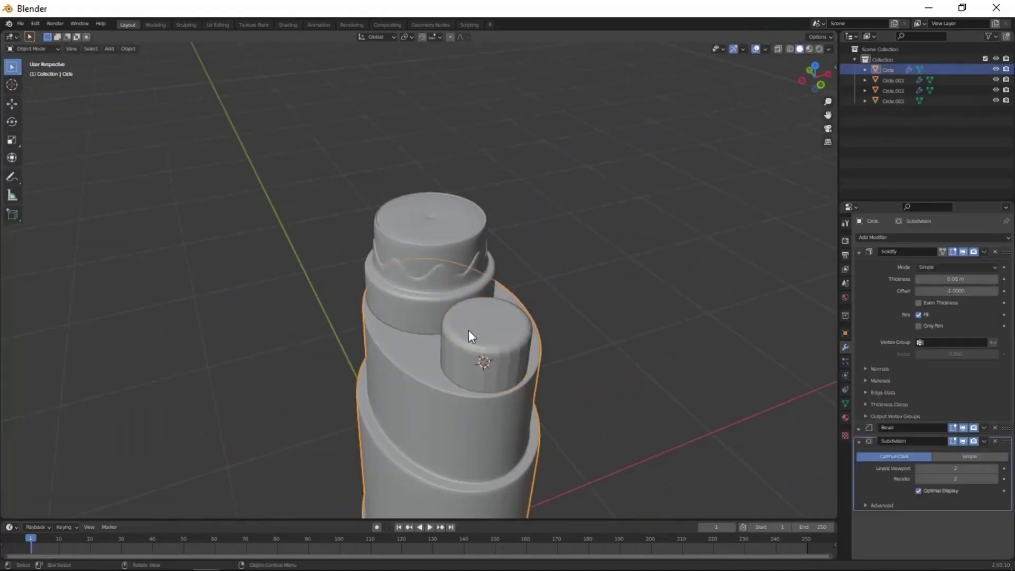
# Add a loop cut near the small cylinder's base and lower it onto the body.
pyautogui.click(468, 330)
pyautogui.press('Tab')
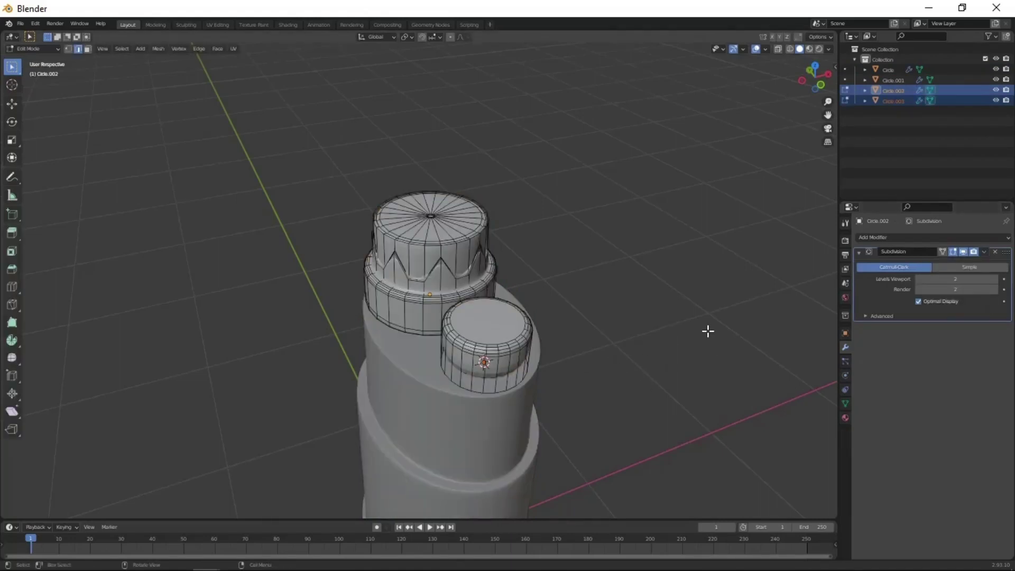
pyautogui.press('Tab')
pyautogui.click(486, 365)
pyautogui.press('Tab')
pyautogui.press('KP_Divide')
pyautogui.hotkey('ctrl', 'r')
pyautogui.click(638, 404)
pyautogui.press('Tab')
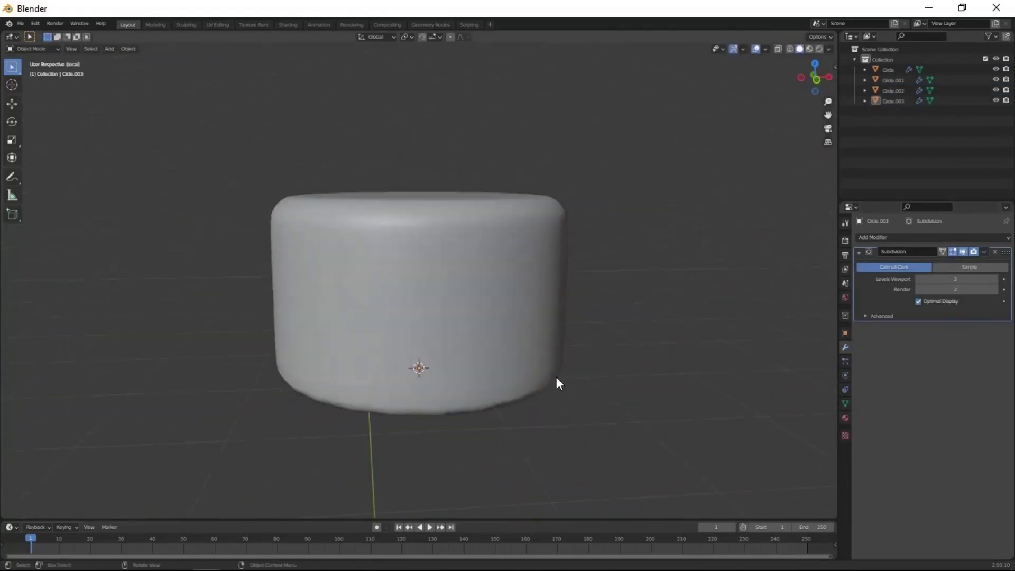
pyautogui.press('KP_Divide')
pyautogui.press('Tab')
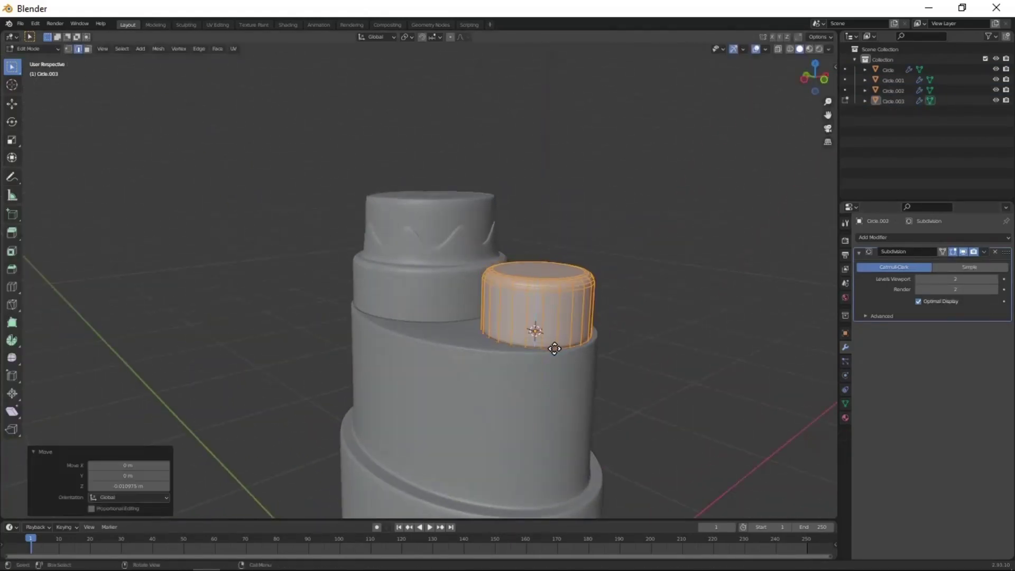
pyautogui.hotkey('alt', 'a')
# Add a new circle over the small cylinder from the top view.
pyautogui.press('KP_7')
pyautogui.hotkey('shift', 'a')
pyautogui.click(540, 161)
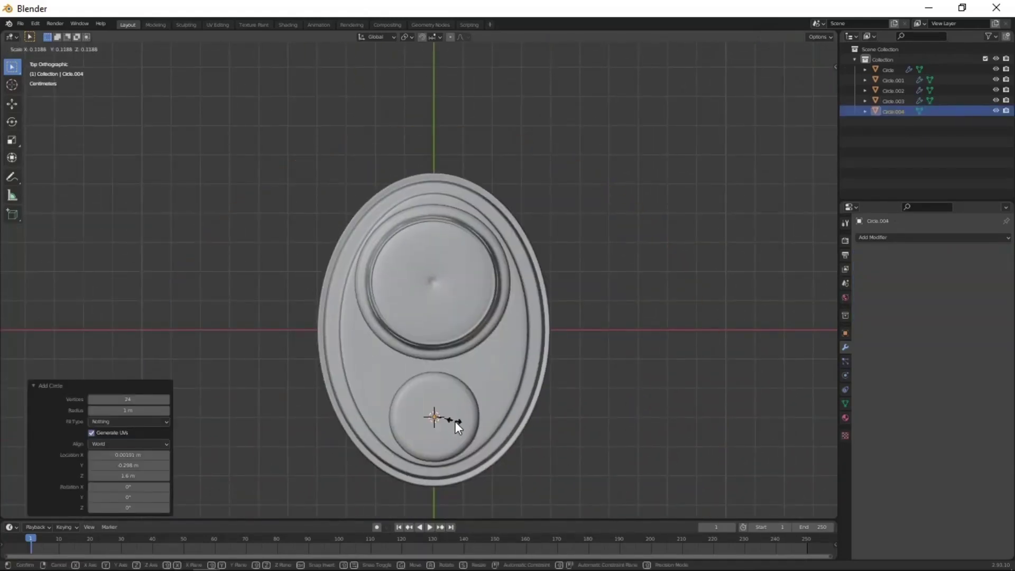
# Extrude the small circle straight up into a tube from the front view.
pyautogui.click(537, 490)
pyautogui.press('Tab')
pyautogui.press('KP_1')
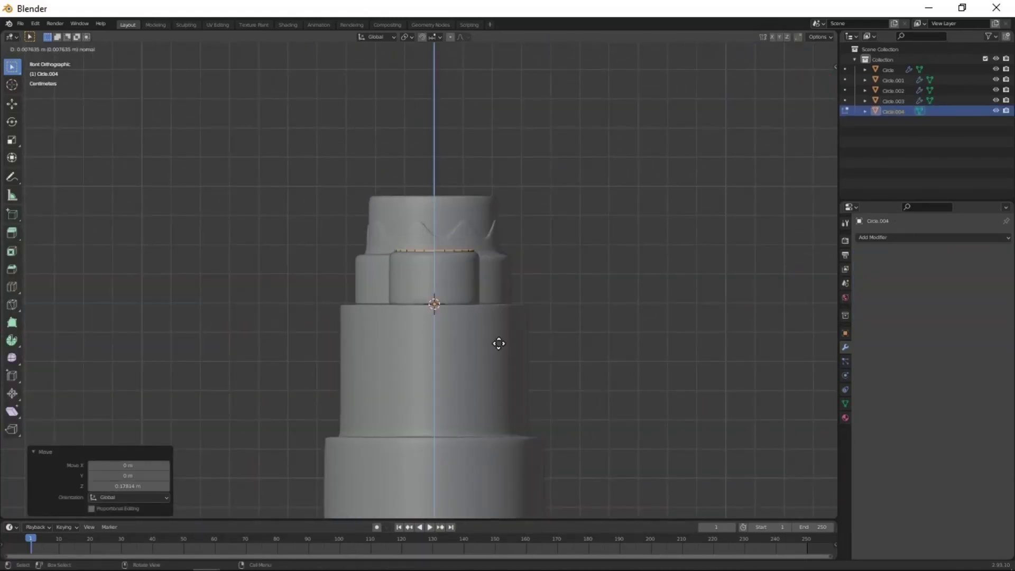
pyautogui.click(470, 374)
pyautogui.moveTo(469, 374); pyautogui.dragTo(512, 442, button='middle')
# Stretch the tube taller and scale it uniformly into a thin stem.
pyautogui.press('s')
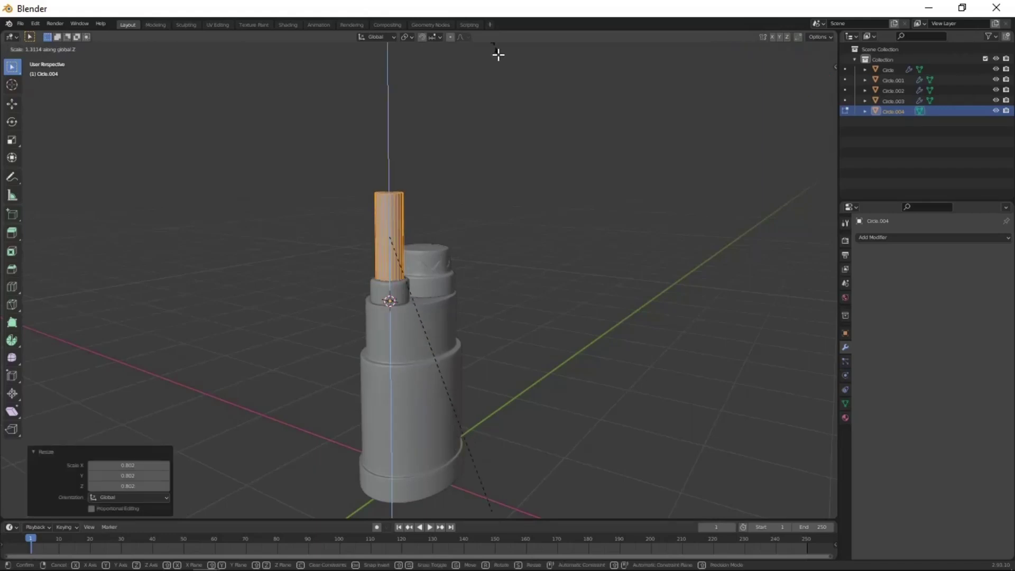
pyautogui.click(498, 54)
pyautogui.moveTo(498, 55); pyautogui.dragTo(507, 329, button='middle')
pyautogui.scroll(2, 508, 329)
pyautogui.press('s')
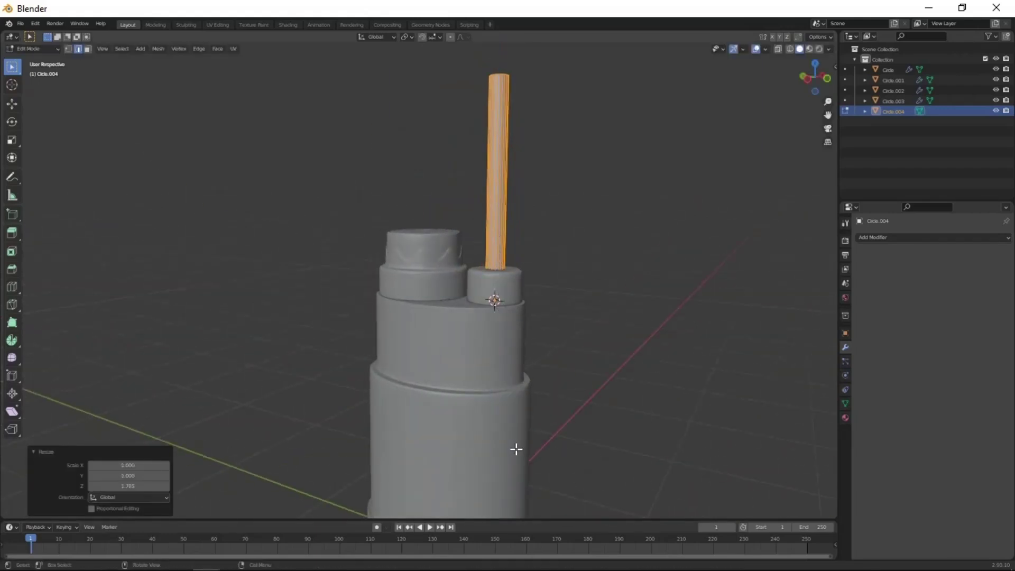
pyautogui.moveTo(516, 449)
pyautogui.mouseDown(button='middle')
pyautogui.moveTo(454, 356)
pyautogui.moveTo(637, 395)
pyautogui.mouseUp(button='middle')
pyautogui.scroll(2, 485, 202)
# Add an edge loop near the stem's top and extrude the top faces into a wider head.
pyautogui.click(484, 202)
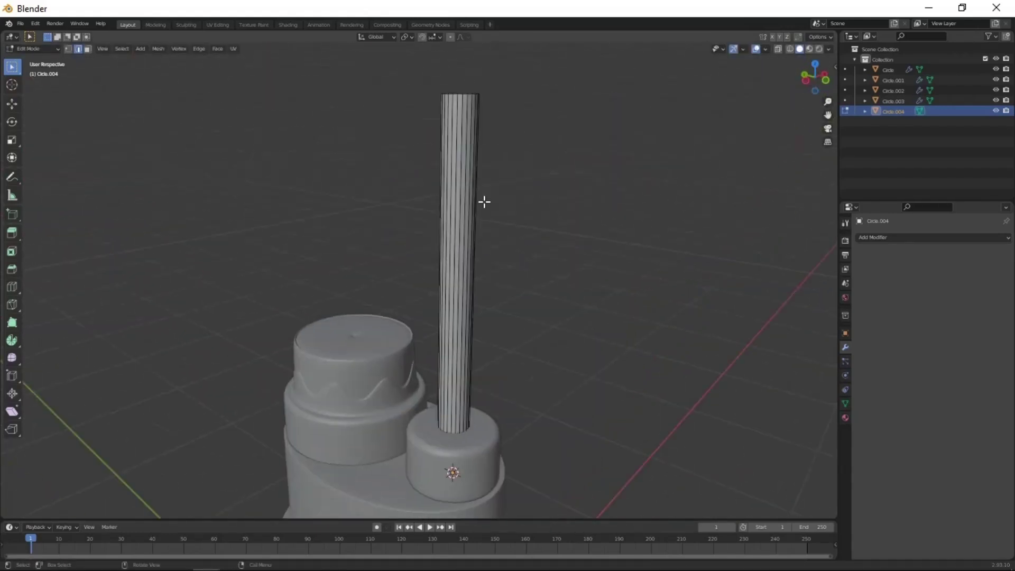
pyautogui.click(482, 101)
pyautogui.scroll(-2, 461, 136)
pyautogui.press('ctrl+KP_Add')
pyautogui.click(525, 350)
pyautogui.moveTo(525, 351); pyautogui.dragTo(425, 260, button='middle')
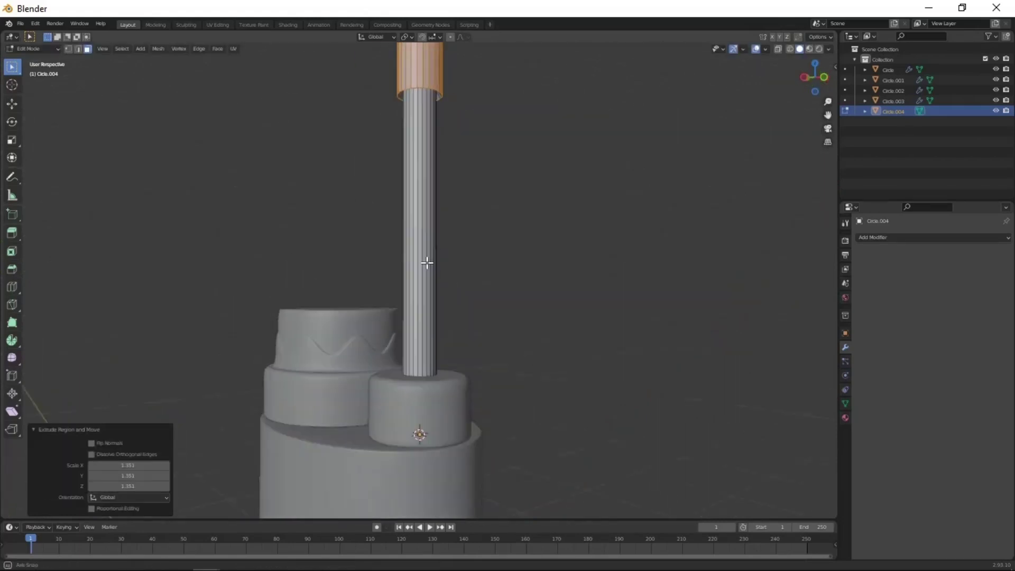
pyautogui.hotkey('ctrl', 'z')
pyautogui.click(447, 265)
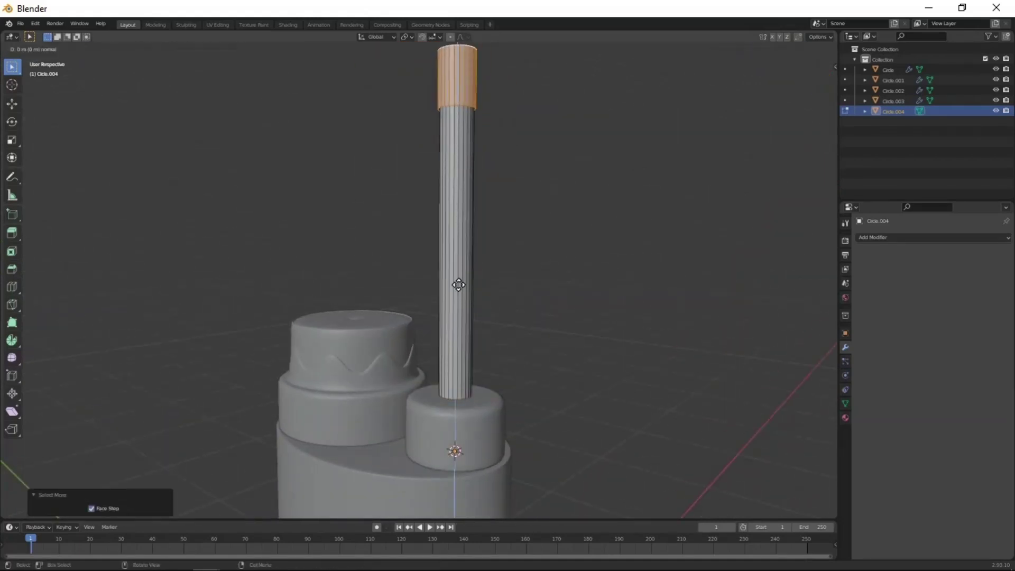
pyautogui.scroll(-2, 433, 288)
pyautogui.moveTo(433, 288)
pyautogui.mouseDown(button='middle')
pyautogui.moveTo(481, 240)
pyautogui.moveTo(472, 296)
pyautogui.mouseUp(button='middle')
# Shade the stem smooth, add level-2 subdivision and extra edge loops, then select the bottle body.
pyautogui.press('a')
pyautogui.rightClick(621, 160)
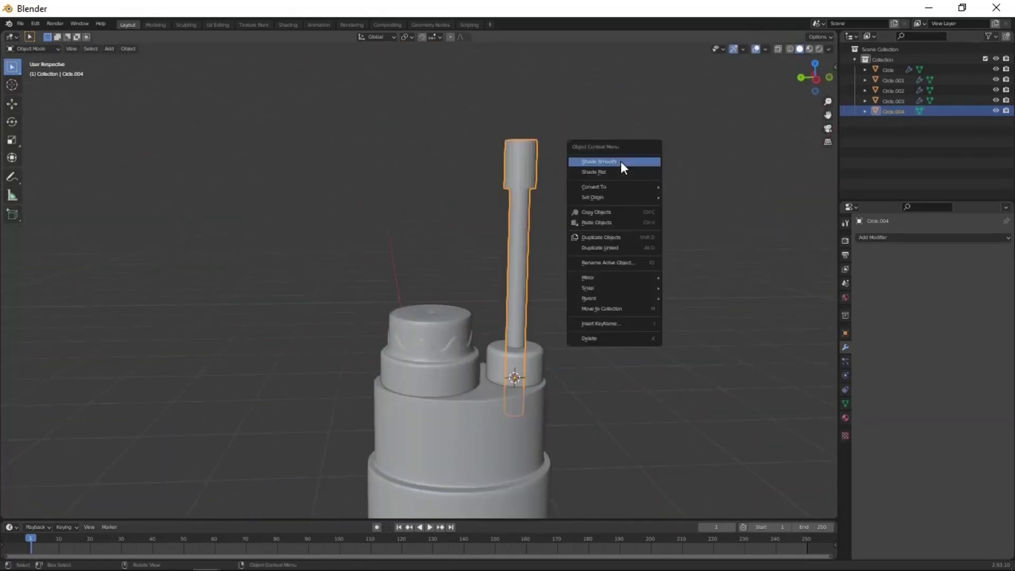
pyautogui.press('Escape')
pyautogui.hotkey('ctrl', '2')
pyautogui.hotkey('ctrl', 'r')
pyautogui.click(525, 138)
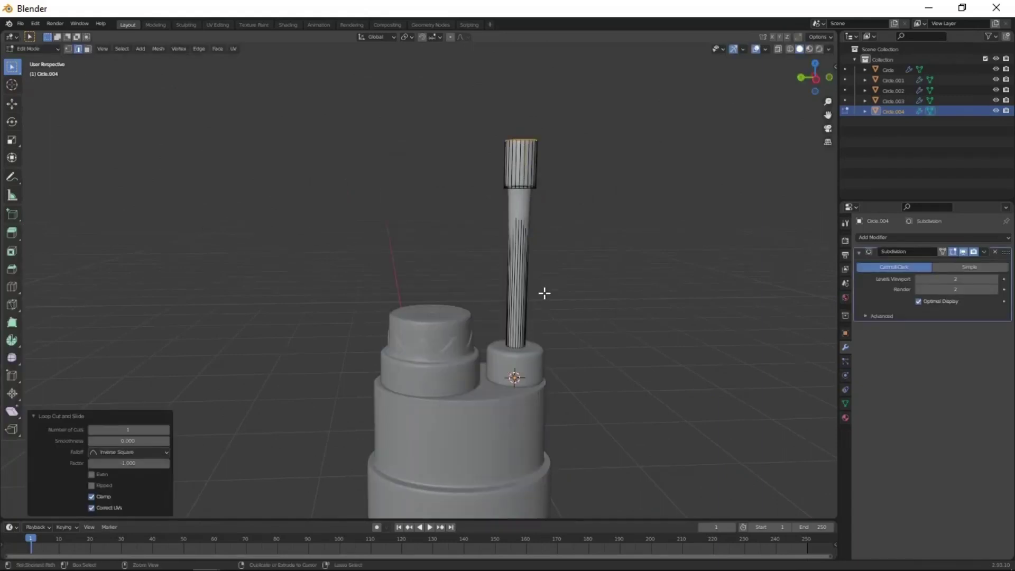
pyautogui.press('Tab')
pyautogui.press('Tab')
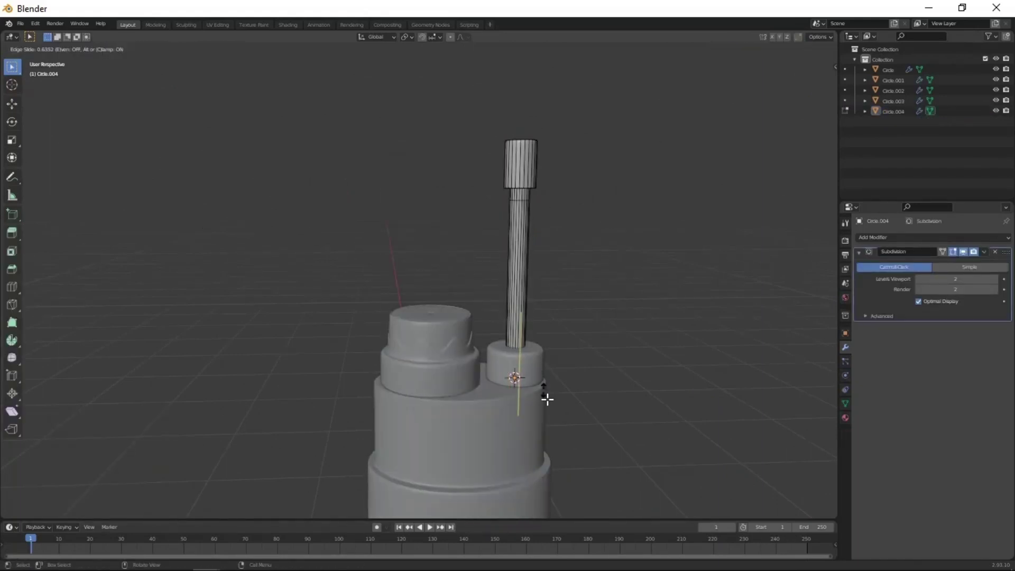
pyautogui.press('Tab')
pyautogui.moveTo(546, 399)
pyautogui.mouseDown(button='middle')
pyautogui.moveTo(431, 306)
pyautogui.moveTo(444, 419)
pyautogui.moveTo(490, 341)
pyautogui.moveTo(369, 419)
pyautogui.moveTo(390, 449)
pyautogui.moveTo(437, 321)
pyautogui.mouseUp(button='middle')
pyautogui.click(436, 320)
pyautogui.press('Tab')
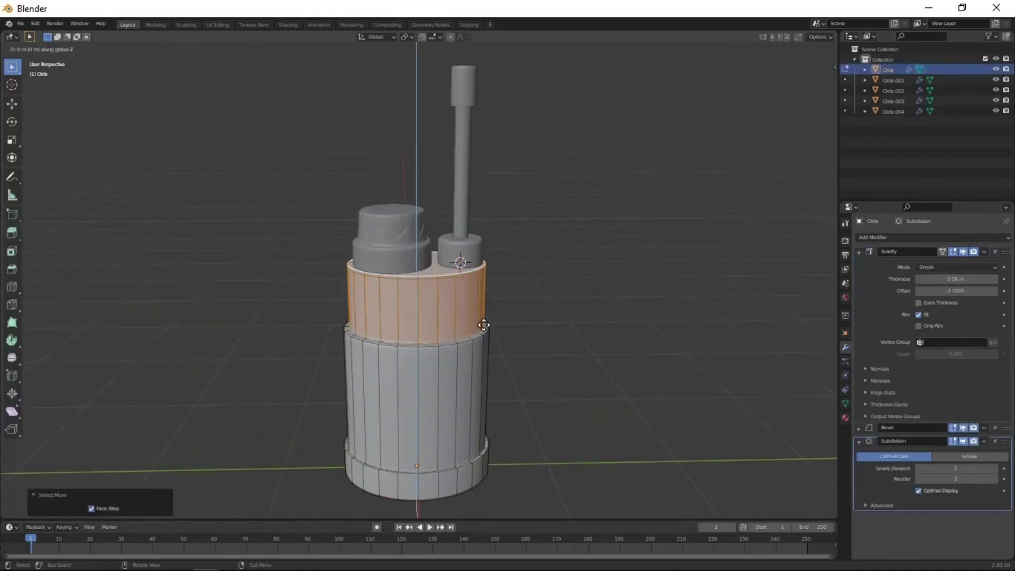
# Raise the bottle body's upper band and box-select its faces from the top view.
pyautogui.click(494, 309)
pyautogui.moveTo(499, 299); pyautogui.dragTo(474, 334, button='middle')
pyautogui.press('KP_7')
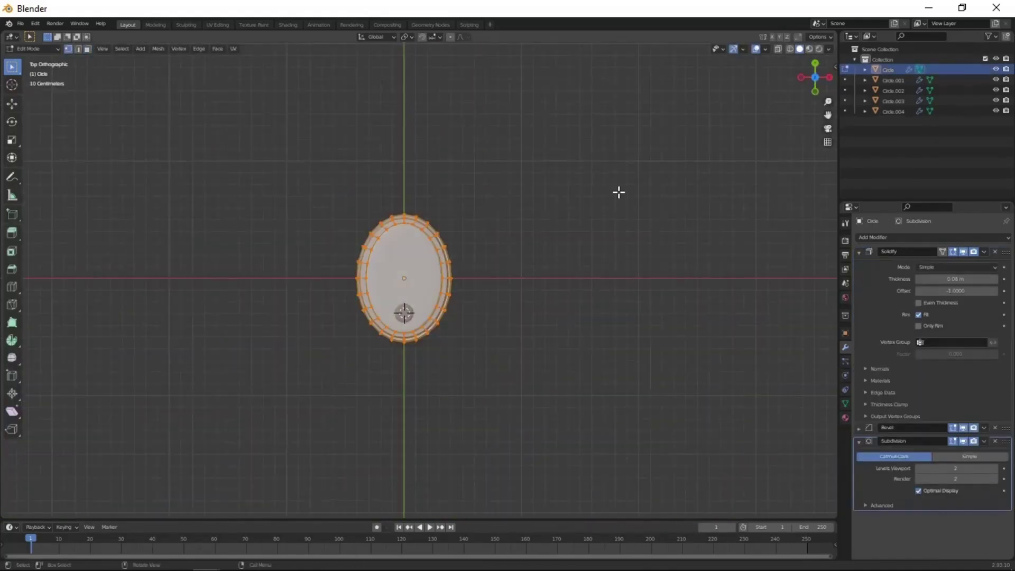
pyautogui.press('KP_1')
pyautogui.press('KP_7')
pyautogui.moveTo(296, 249)
pyautogui.mouseDown()
pyautogui.moveTo(510, 351)
pyautogui.moveTo(648, 460)
pyautogui.mouseUp()
pyautogui.moveTo(649, 460); pyautogui.dragTo(650, 314, button='middle')
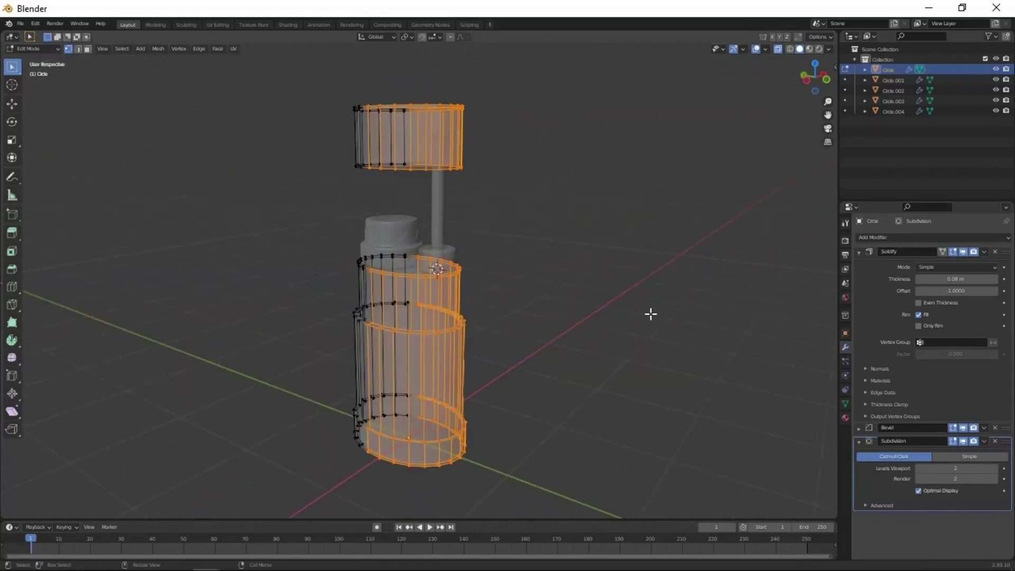
# Separate the selected faces into a new object, Circle.005, and edit its mesh in front view.
pyautogui.press('Tab')
pyautogui.click(458, 348)
pyautogui.moveTo(458, 348)
pyautogui.mouseDown(button='middle')
pyautogui.moveTo(458, 195)
pyautogui.moveTo(528, 260)
pyautogui.moveTo(485, 300)
pyautogui.mouseUp(button='middle')
pyautogui.press('Tab')
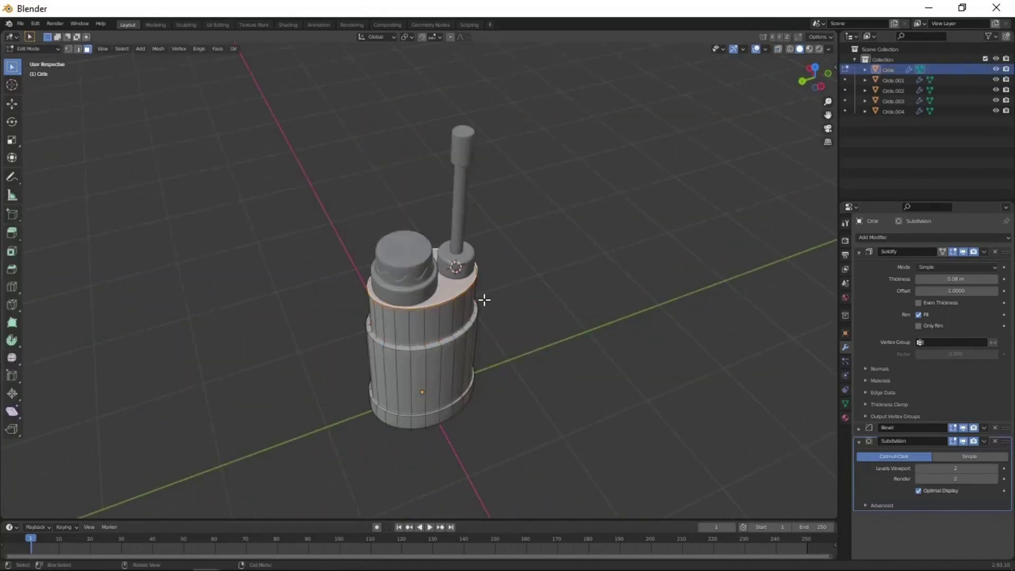
pyautogui.press('p')
pyautogui.click(582, 236)
pyautogui.press('Tab')
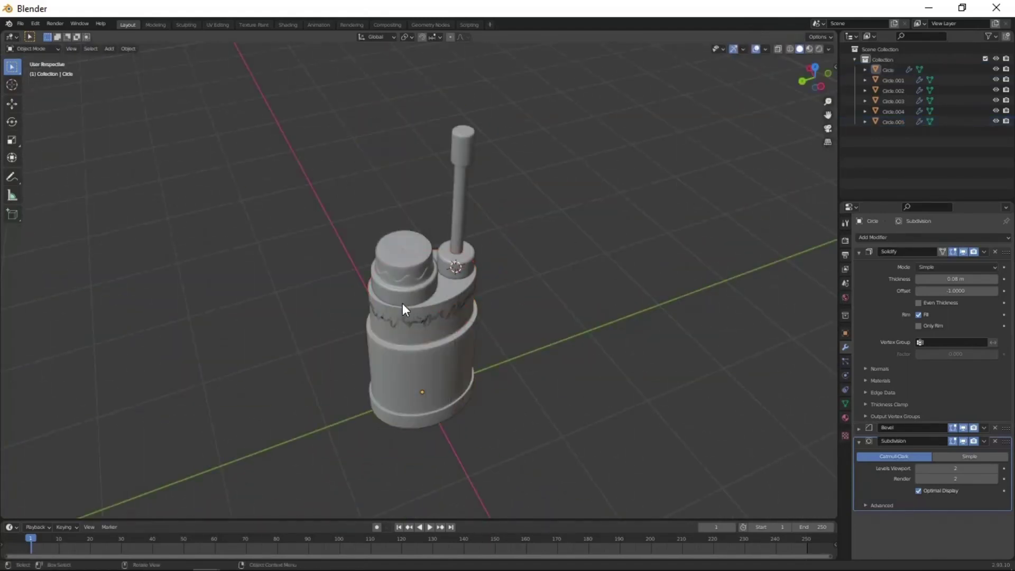
pyautogui.press('Escape')
pyautogui.press('KP_1')
pyautogui.press('Tab')
# Shrink the nozzle to 0.416 and shift the whole pump head along Y.
pyautogui.press('KP_7')
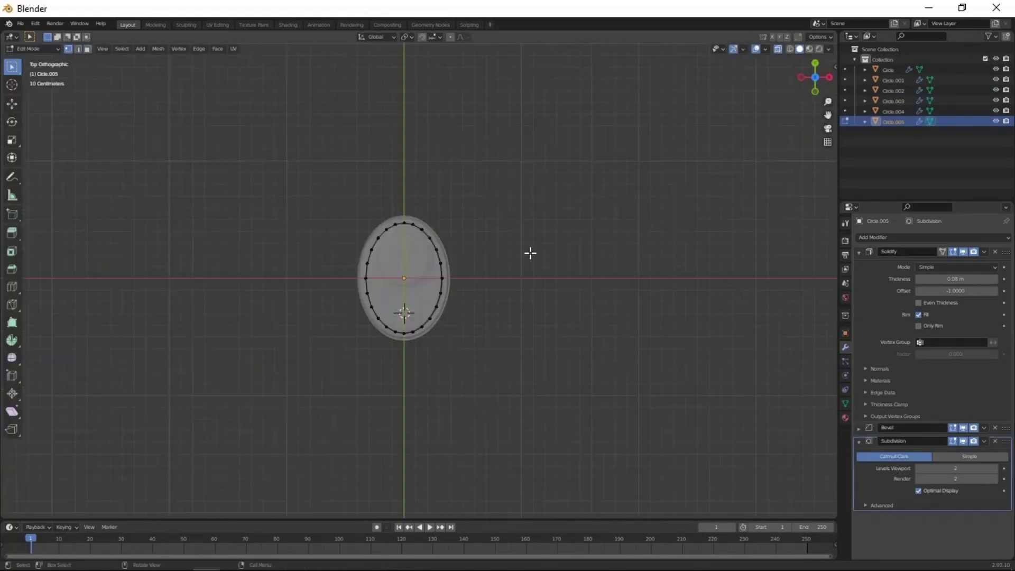
pyautogui.moveTo(494, 372); pyautogui.dragTo(536, 323, button='middle')
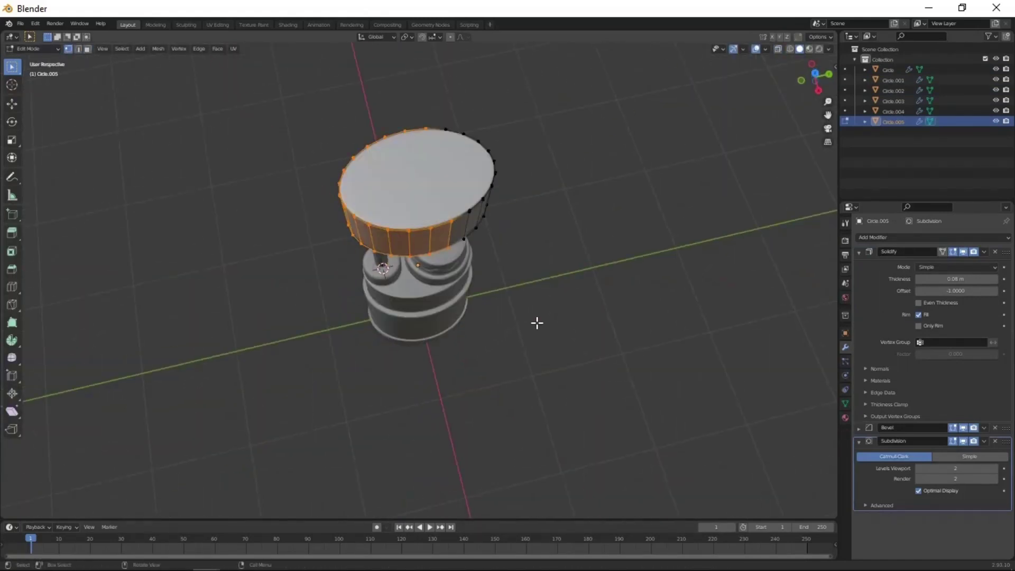
pyautogui.click(423, 286)
pyautogui.moveTo(423, 285); pyautogui.dragTo(388, 343, button='middle')
pyautogui.press('s')
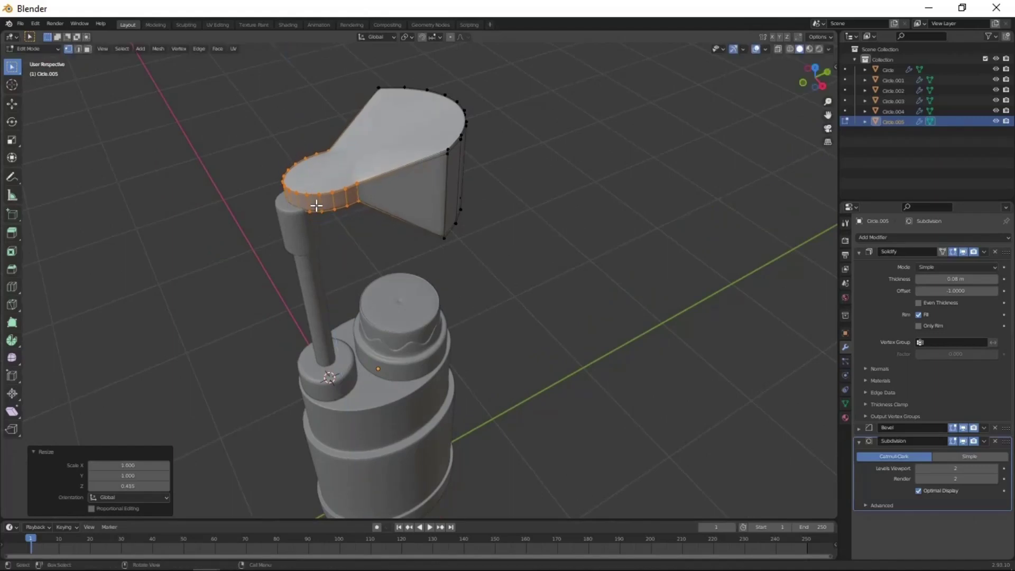
pyautogui.press('a')
pyautogui.press('g')
pyautogui.press('y')
pyautogui.press('Escape')
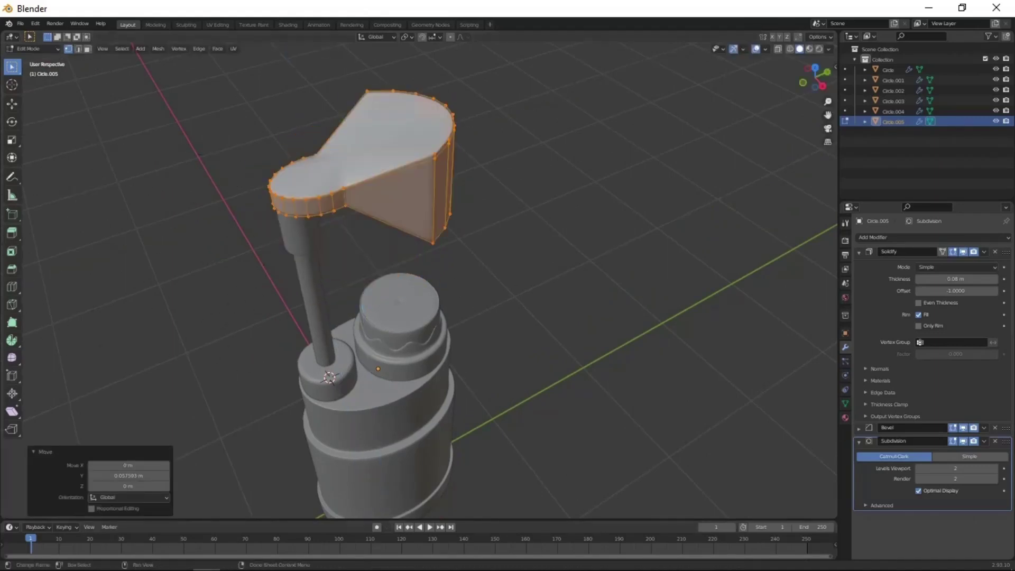
pyautogui.press('KP_7')
pyautogui.click(377, 109)
pyautogui.moveTo(377, 109)
pyautogui.mouseDown(button='middle')
pyautogui.moveTo(675, 324)
pyautogui.moveTo(464, 340)
pyautogui.moveTo(553, 78)
pyautogui.mouseUp(button='middle')
# Box-select the funnel end from the top view and flatten it along Z to 0.157.
pyautogui.press('KP_7')
pyautogui.moveTo(285, 340); pyautogui.dragTo(653, 508)
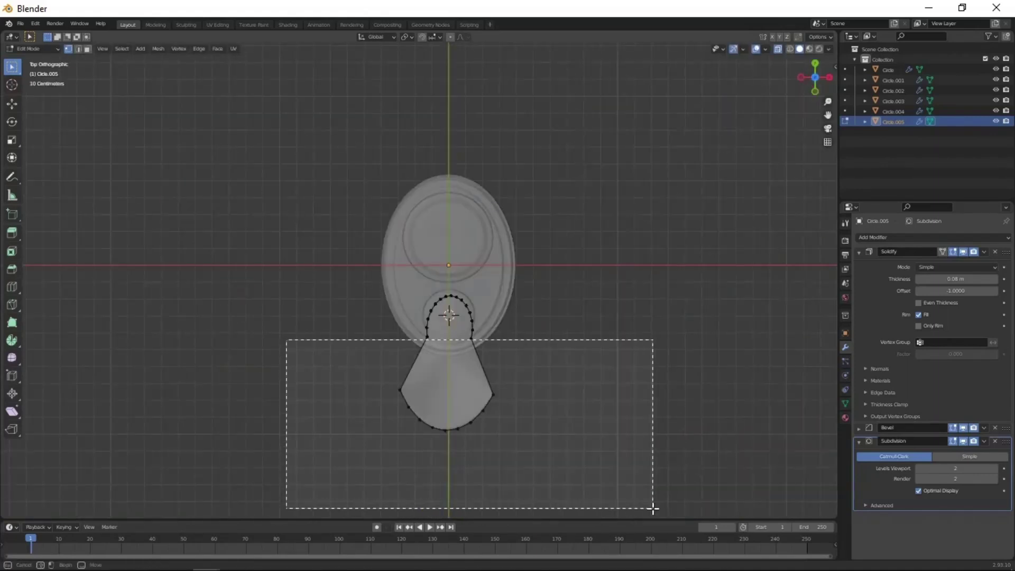
pyautogui.moveTo(653, 507); pyautogui.dragTo(779, 49, button='middle')
pyautogui.click(779, 49)
pyautogui.press('s')
pyautogui.press('z')
pyautogui.click(582, 159)
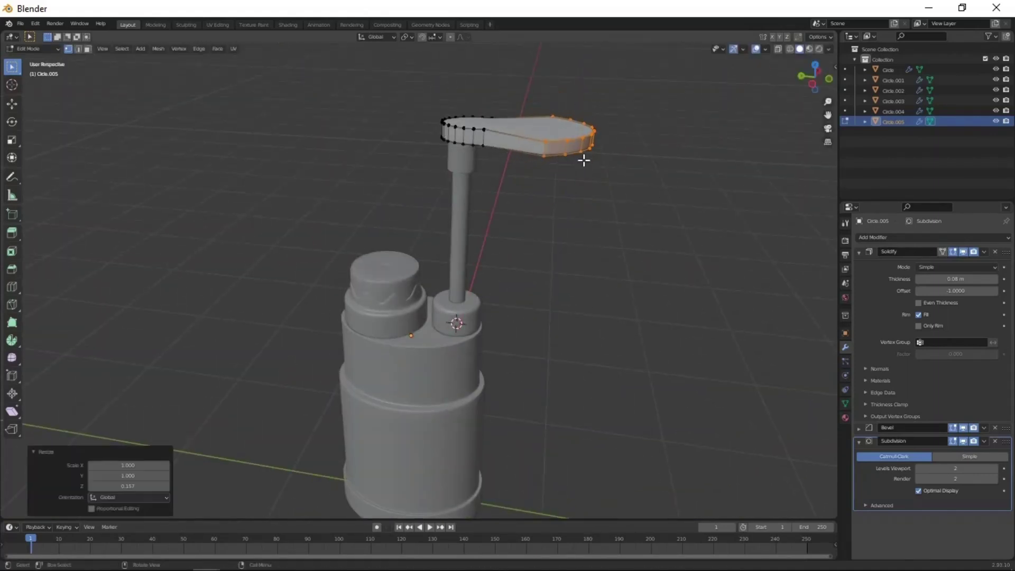
pyautogui.press('KP_1')
# Adjust the spout rim's height and flatten it along Z.
pyautogui.moveTo(547, 97)
pyautogui.mouseDown(button='middle')
pyautogui.moveTo(573, 256)
pyautogui.moveTo(539, 206)
pyautogui.moveTo(477, 275)
pyautogui.moveTo(553, 312)
pyautogui.mouseUp(button='middle')
pyautogui.click(472, 291)
pyautogui.click(545, 228)
pyautogui.moveTo(546, 227); pyautogui.dragTo(456, 225, button='middle')
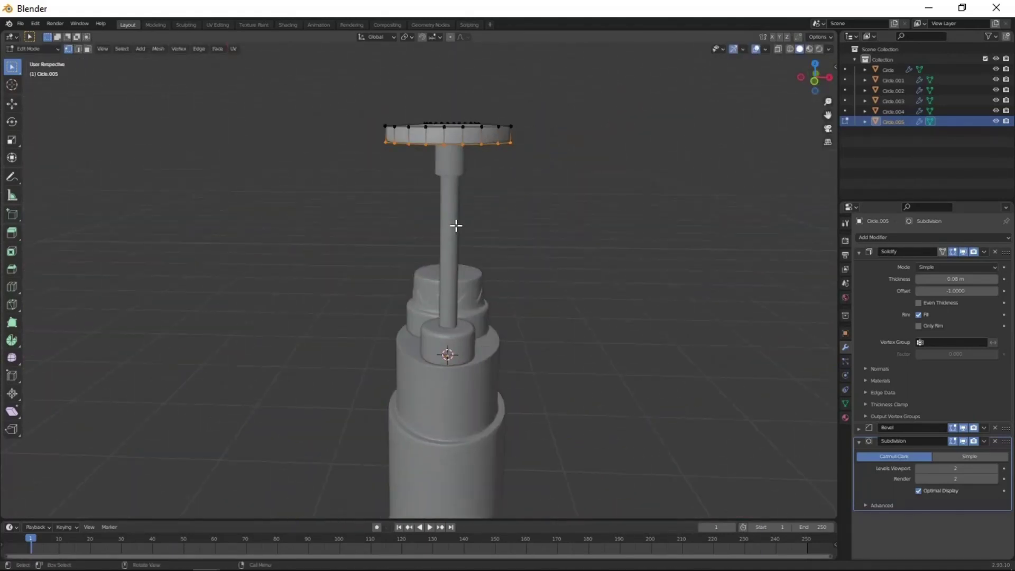
pyautogui.click(454, 265)
pyautogui.moveTo(454, 265)
pyautogui.mouseDown(button='middle')
pyautogui.moveTo(521, 106)
pyautogui.moveTo(534, 186)
pyautogui.moveTo(505, 239)
pyautogui.mouseUp(button='middle')
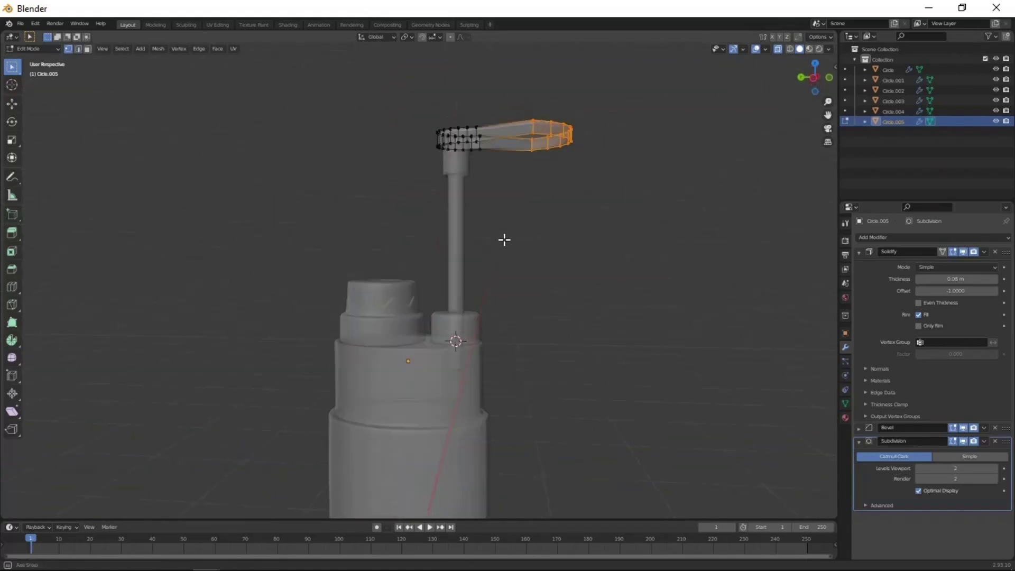
pyautogui.click(550, 287)
pyautogui.moveTo(550, 325)
pyautogui.mouseDown(button='middle')
pyautogui.moveTo(596, 226)
pyautogui.moveTo(480, 136)
pyautogui.moveTo(440, 121)
pyautogui.mouseUp(button='middle')
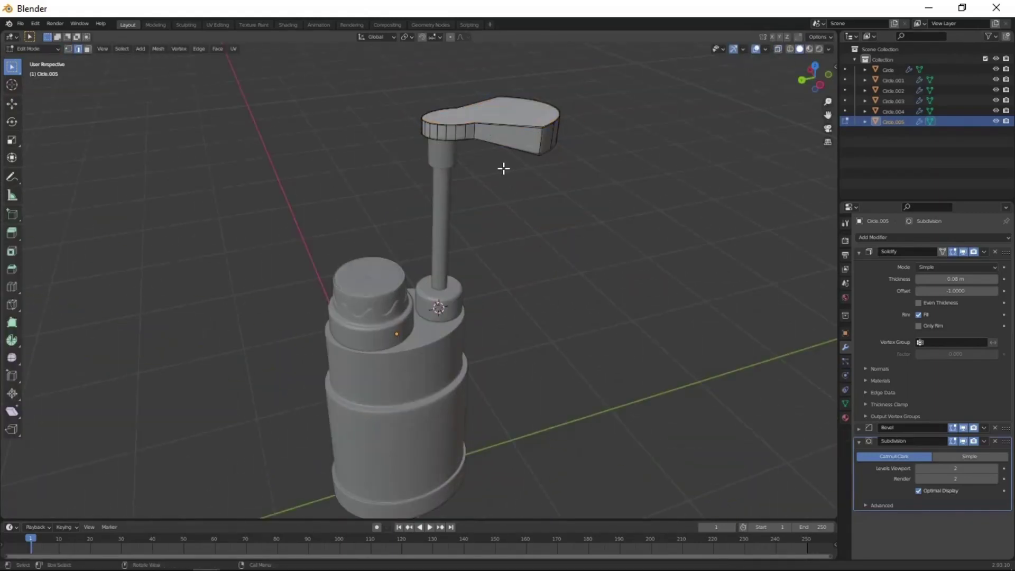
# Inspect the pump head in local view, then leave it to view the whole bottle in object mode.
pyautogui.press('KP_Divide')
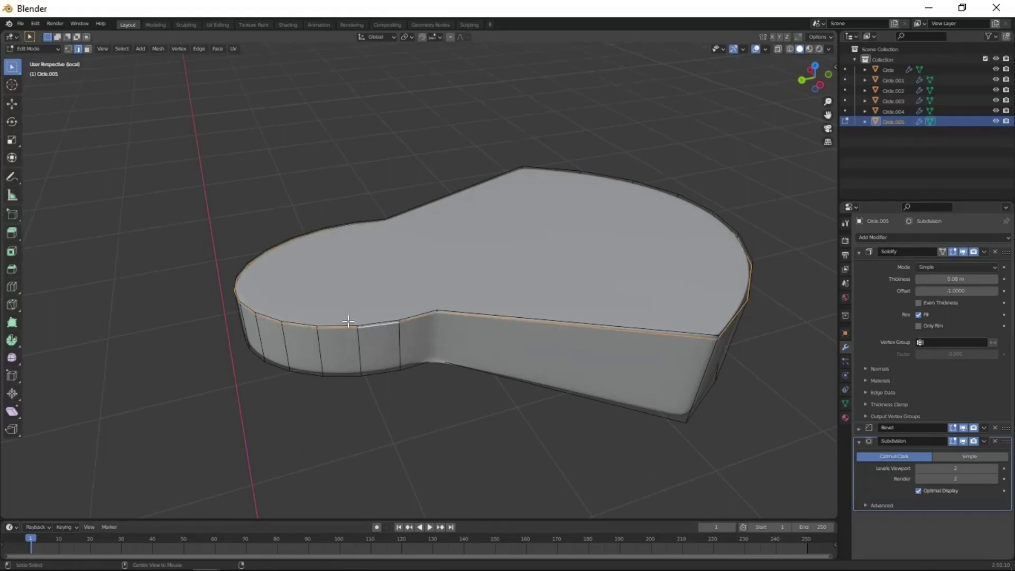
pyautogui.rightClick(416, 359)
pyautogui.press('Escape')
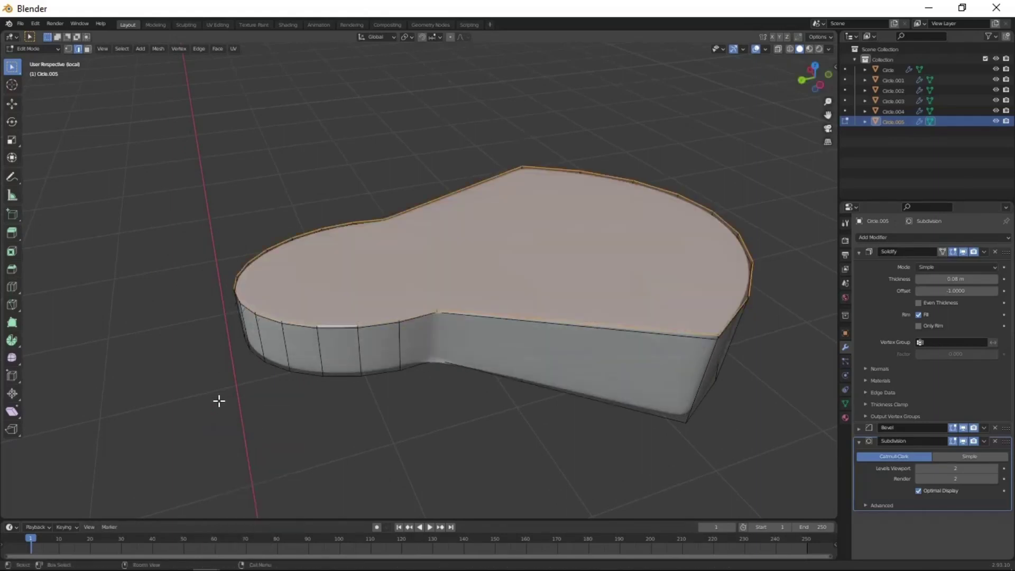
pyautogui.press('Escape')
pyautogui.press('x')
pyautogui.press('Escape')
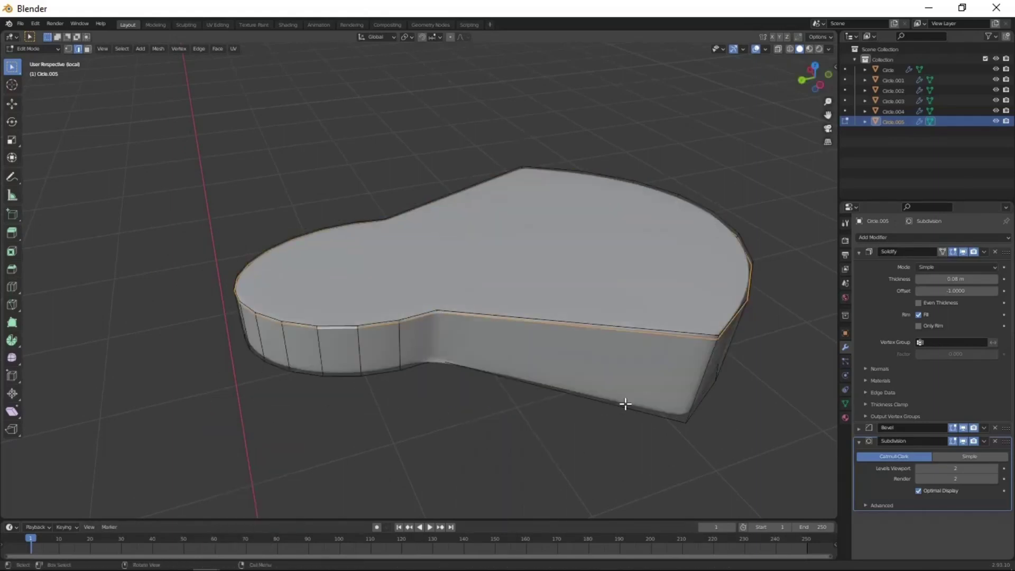
pyautogui.press('Tab')
pyautogui.scroll(-3, 598, 357)
pyautogui.press('KP_Divide')
pyautogui.scroll(3, 487, 400)
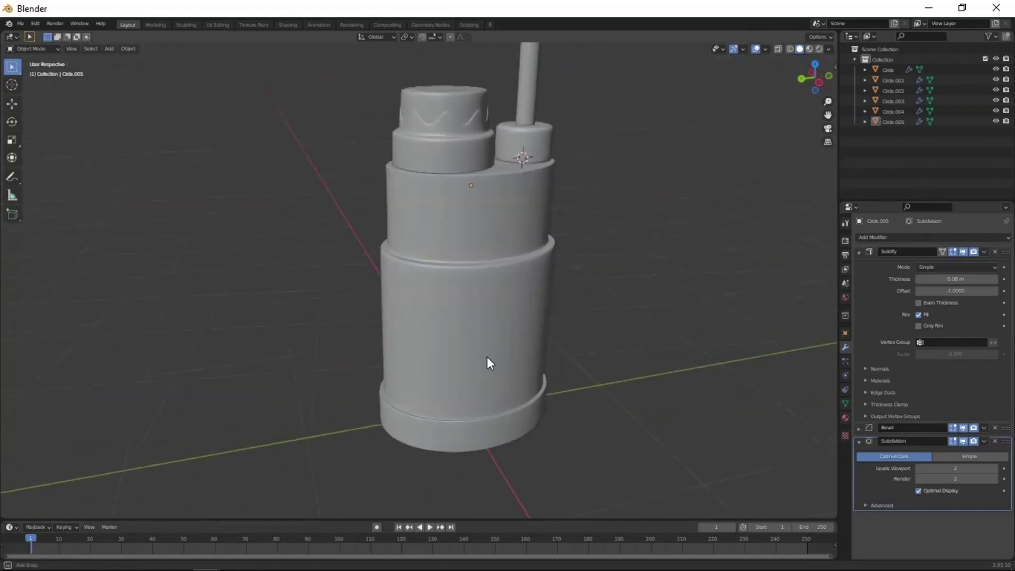
pyautogui.moveTo(487, 357)
pyautogui.mouseDown(button='middle')
pyautogui.moveTo(351, 183)
pyautogui.moveTo(666, 293)
pyautogui.moveTo(344, 216)
pyautogui.moveTo(386, 287)
pyautogui.mouseUp(button='middle')
# Place the 3D cursor on the side of the cap and add a circle there.
pyautogui.press('KP_3')
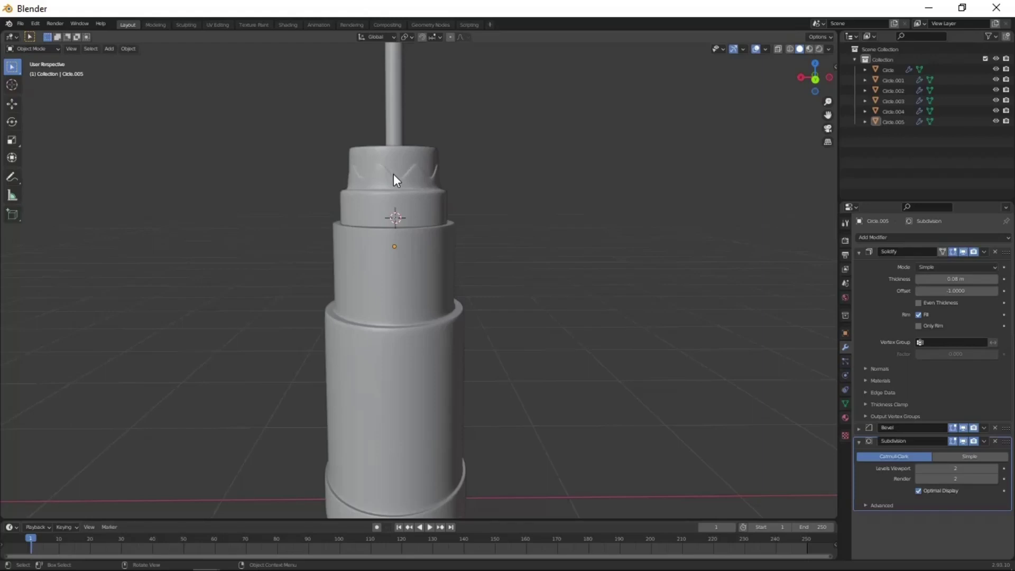
pyautogui.keyDown('shift'); pyautogui.rightClick(394, 172); pyautogui.keyUp('shift')
pyautogui.hotkey('shift', 'a')
pyautogui.click(449, 323)
# Rotate the circle 90° about X to stand it upright and scale it to 0.05.
pyautogui.press('r')
pyautogui.press('x')
pyautogui.press('9')
pyautogui.press('0')
pyautogui.press('Return')
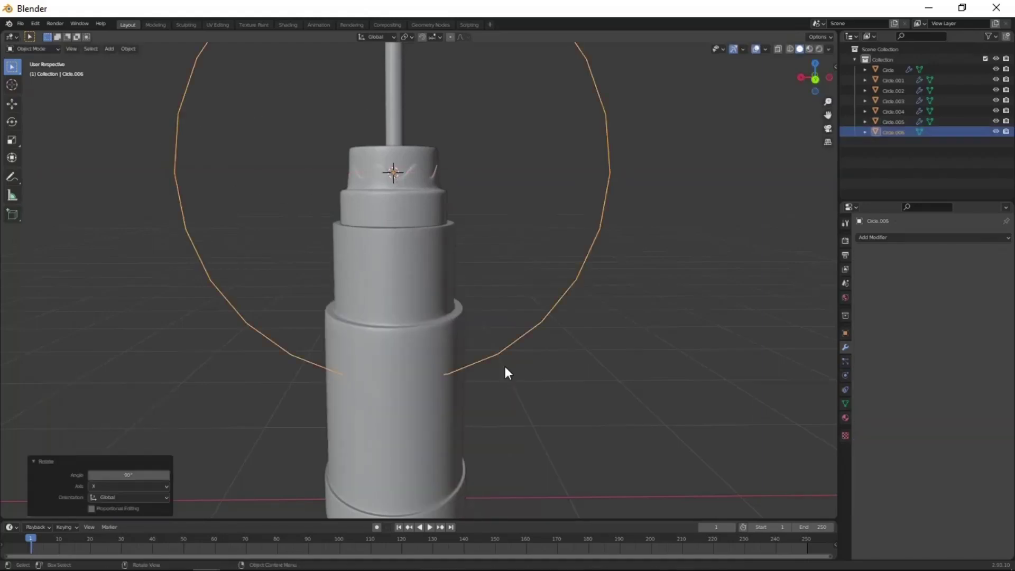
pyautogui.press('s')
pyautogui.press('.')
pyautogui.press('0')
pyautogui.press('5')
pyautogui.press('Return')
pyautogui.press('Tab')
# Shrink the circle to 0.758 and inset the tube end.
pyautogui.moveTo(468, 263); pyautogui.dragTo(451, 315, button='middle')
pyautogui.press('s')
pyautogui.click(376, 336)
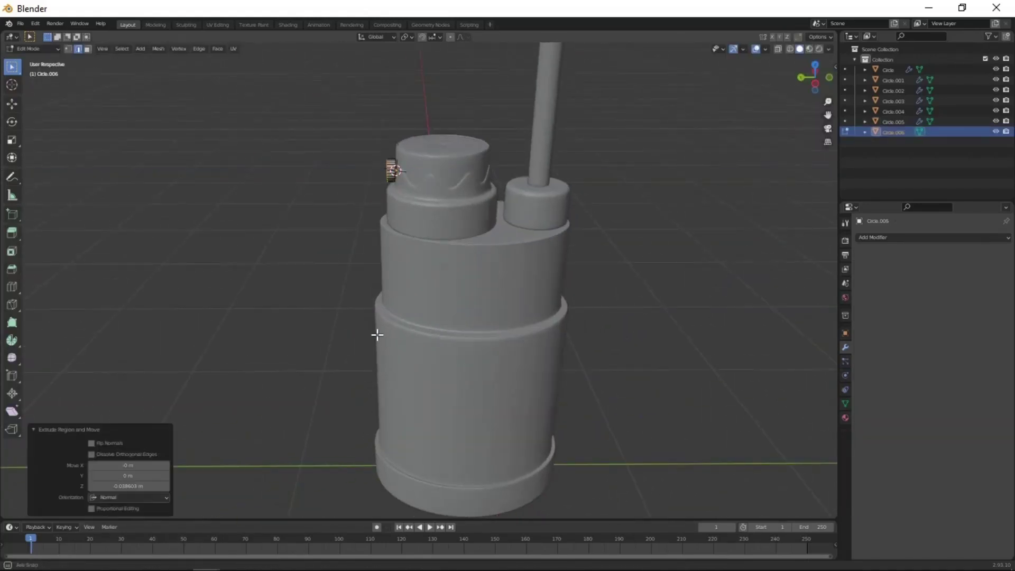
pyautogui.moveTo(376, 335)
pyautogui.mouseDown(button='middle')
pyautogui.moveTo(464, 303)
pyautogui.moveTo(363, 295)
pyautogui.mouseUp(button='middle')
pyautogui.press('s')
pyautogui.press('x')
pyautogui.press('Escape')
pyautogui.moveTo(451, 365); pyautogui.dragTo(504, 318, button='middle')
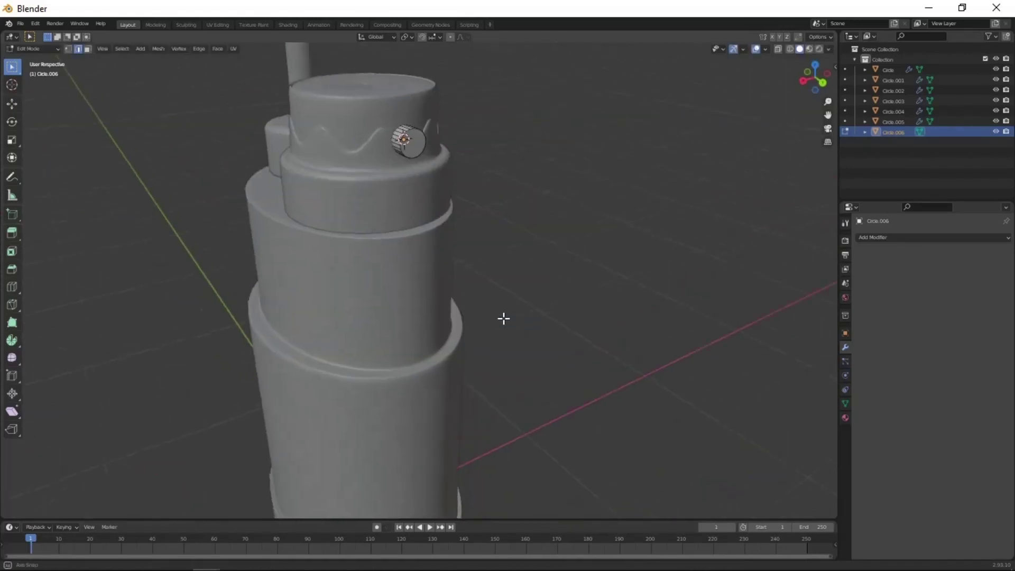
pyautogui.click(564, 395)
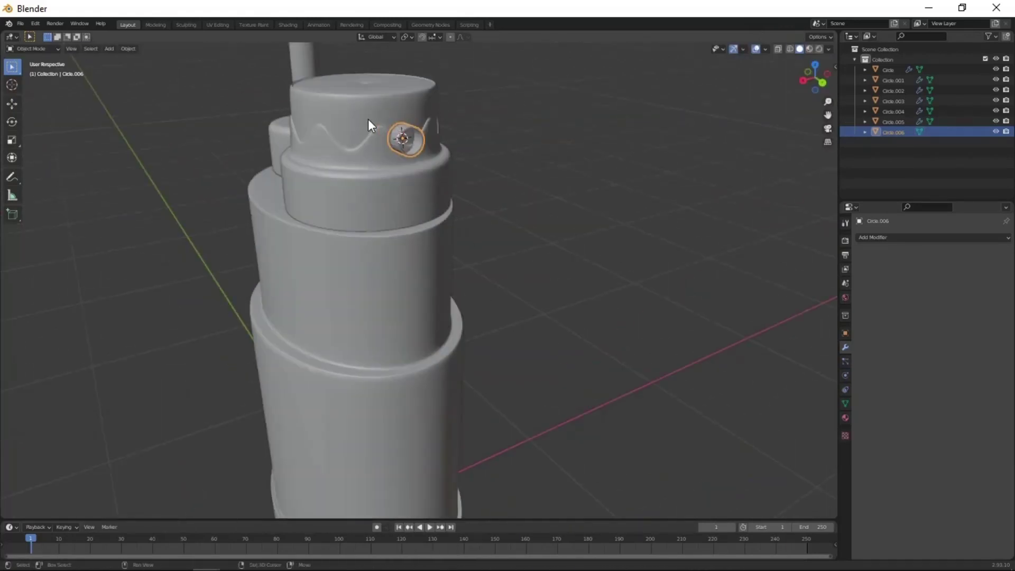
# Give the tube a level-2 Subdivision and an edge loop near its end.
pyautogui.hotkey('ctrl', '2')
pyautogui.press('KP_Divide')
pyautogui.hotkey('ctrl', 'r')
pyautogui.click(363, 285)
pyautogui.click(360, 282)
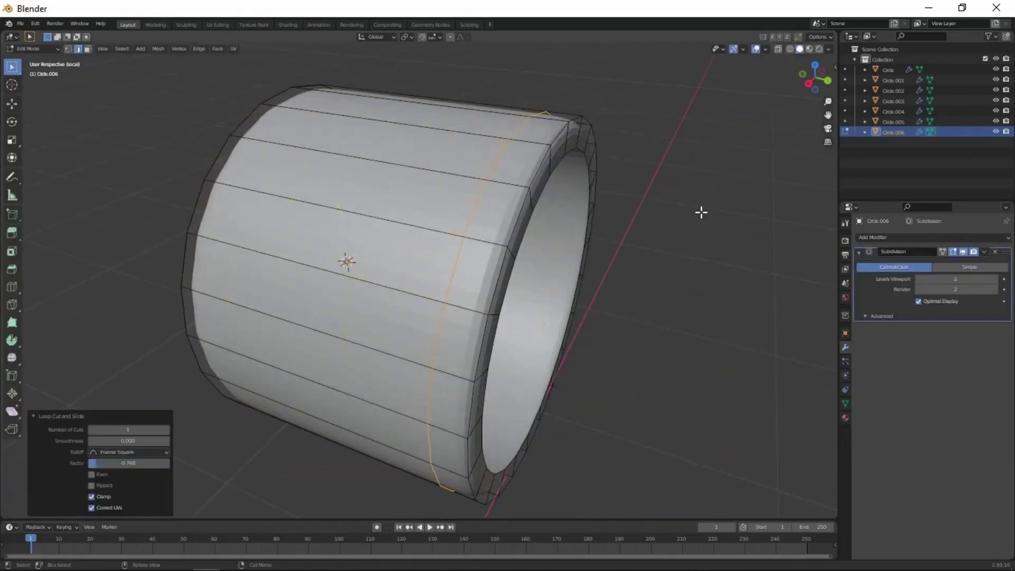
pyautogui.press('Tab')
pyautogui.moveTo(701, 212); pyautogui.dragTo(423, 199, button='middle')
# Add a Solidify modifier with 0.04 m wall thickness to the tube.
pyautogui.click(909, 238)
pyautogui.click(825, 400)
pyautogui.click(995, 354)
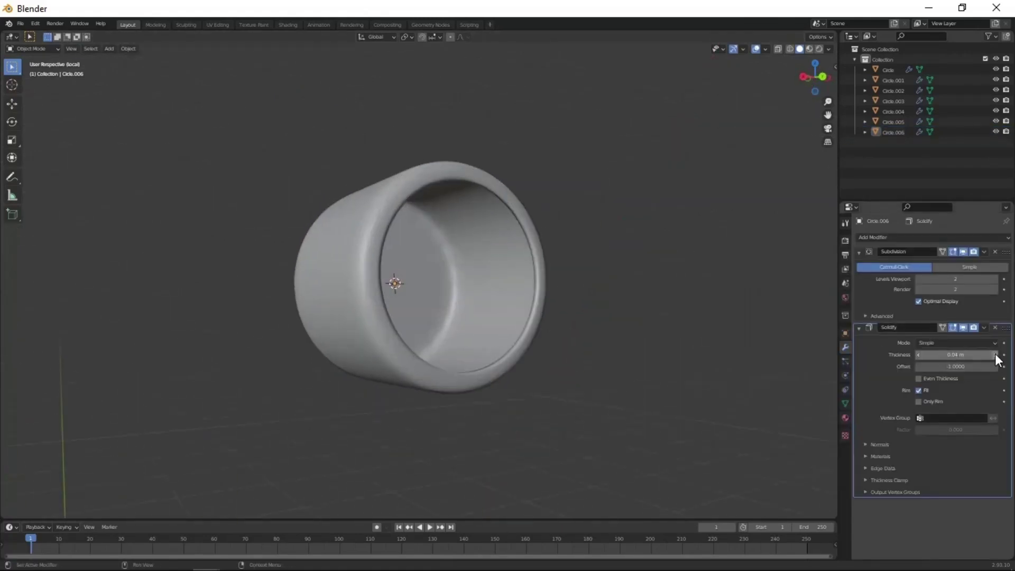
pyautogui.click(844, 403)
# Try insetting the tube's end face, then undo it and leave edit mode.
pyautogui.press('Tab')
pyautogui.moveTo(370, 306); pyautogui.dragTo(491, 363, button='middle')
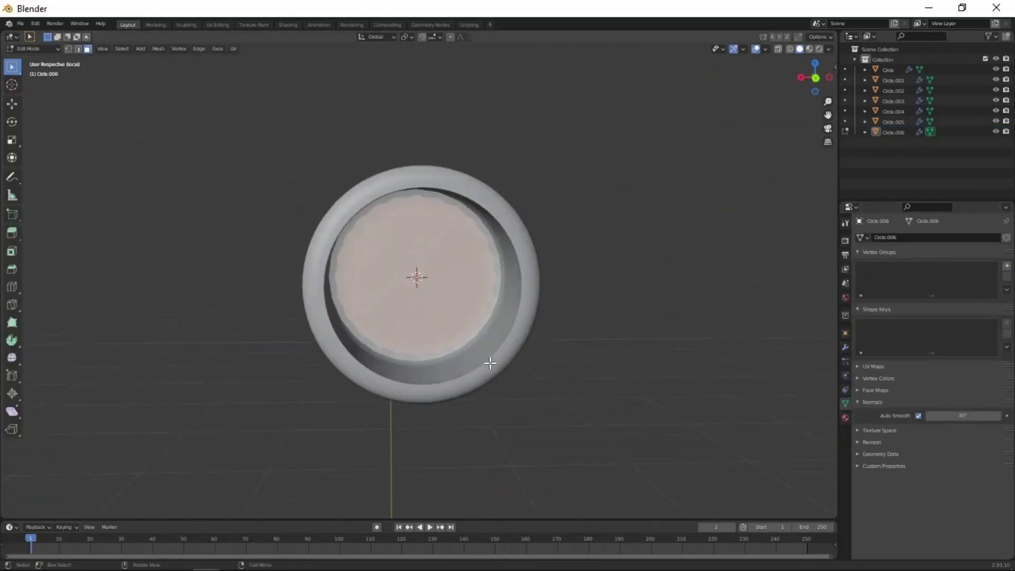
pyautogui.press('i')
pyautogui.click(544, 469)
pyautogui.press('x')
pyautogui.moveTo(543, 469); pyautogui.dragTo(551, 388, button='middle')
pyautogui.hotkey('ctrl', 'z')
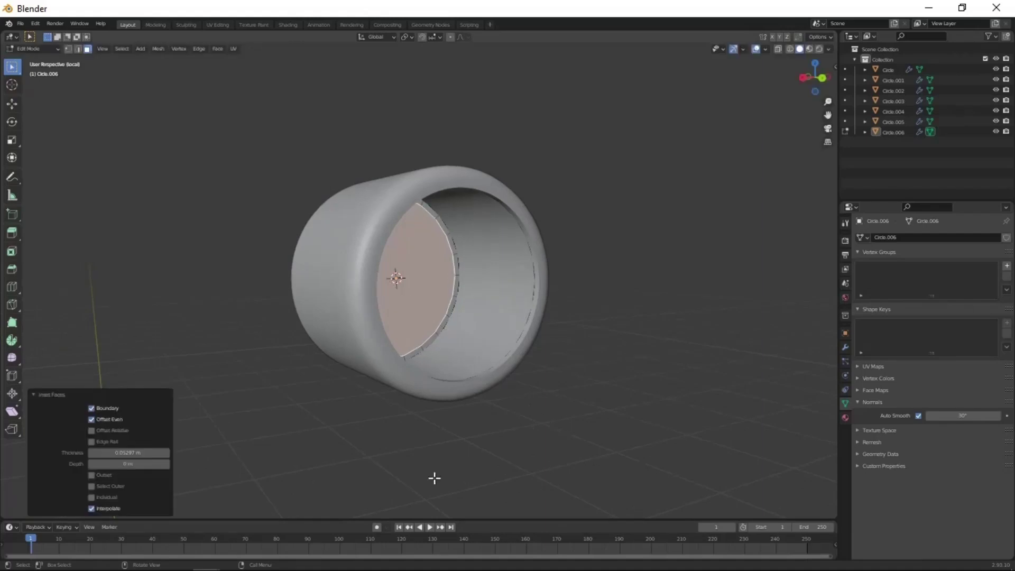
pyautogui.press('Tab')
pyautogui.moveTo(435, 478); pyautogui.dragTo(527, 446, button='middle')
# Select the new side tube and add a Single Vert object for the hose.
pyautogui.press('KP_Divide')
pyautogui.moveTo(517, 330)
pyautogui.mouseDown(button='middle')
pyautogui.moveTo(397, 280)
pyautogui.moveTo(407, 347)
pyautogui.moveTo(381, 270)
pyautogui.moveTo(512, 317)
pyautogui.mouseUp(button='middle')
pyautogui.click(428, 321)
pyautogui.scroll(4, 418, 322)
pyautogui.click(420, 310)
pyautogui.hotkey('shift', 'a')
pyautogui.click(583, 422)
pyautogui.moveTo(582, 422)
pyautogui.mouseDown(button='middle')
pyautogui.moveTo(478, 361)
pyautogui.moveTo(465, 389)
pyautogui.mouseUp(button='middle')
# Extrude the hose vertex outward from the cap spout, then downward.
pyautogui.press('g')
pyautogui.rightClick(595, 376)
pyautogui.moveTo(512, 290); pyautogui.dragTo(483, 204, button='middle')
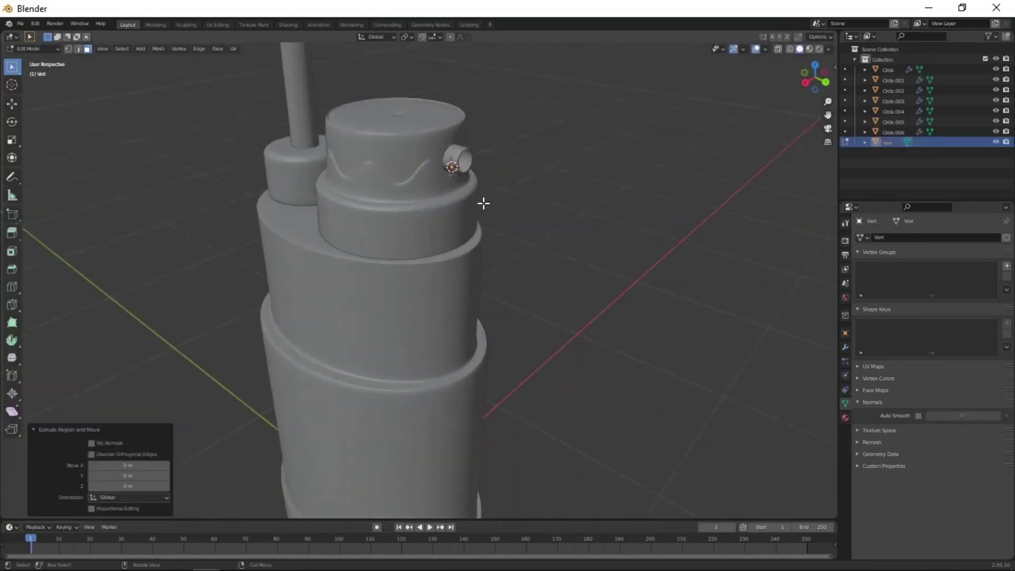
pyautogui.press('KP_3')
pyautogui.scroll(2, 462, 261)
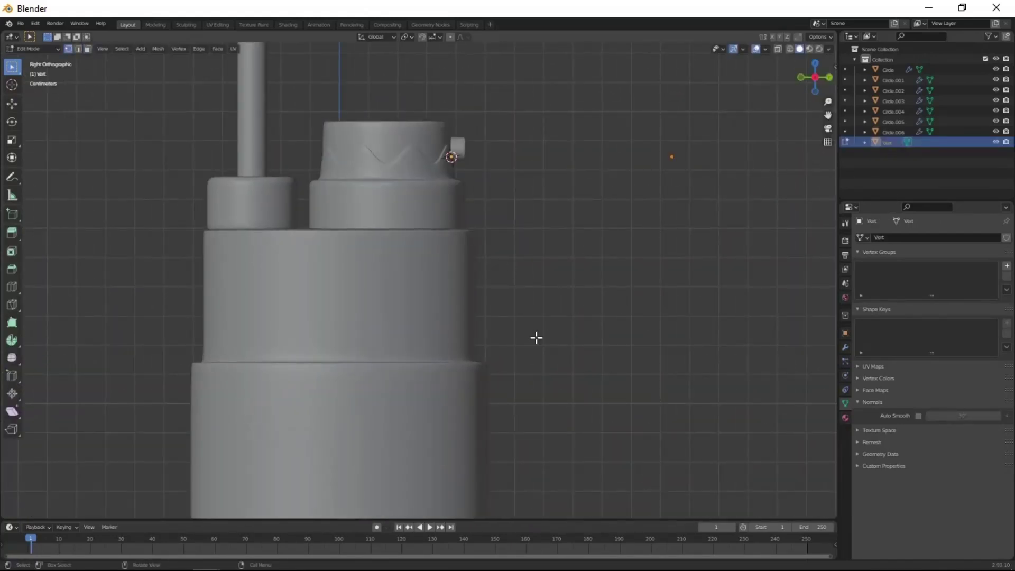
pyautogui.click(475, 186)
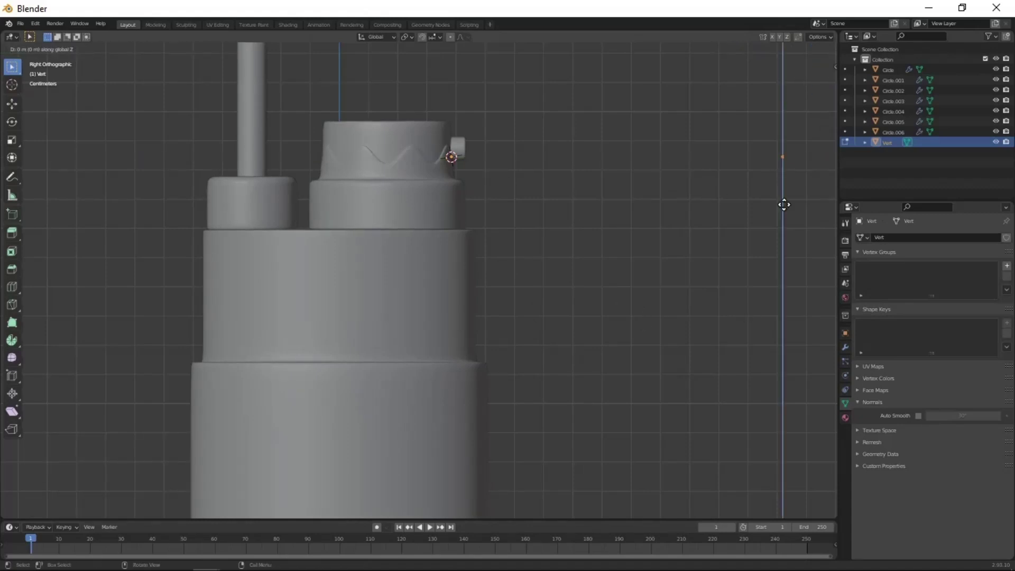
pyautogui.click(626, 417)
pyautogui.scroll(-4, 581, 401)
pyautogui.moveTo(551, 388); pyautogui.dragTo(372, 416, button='middle')
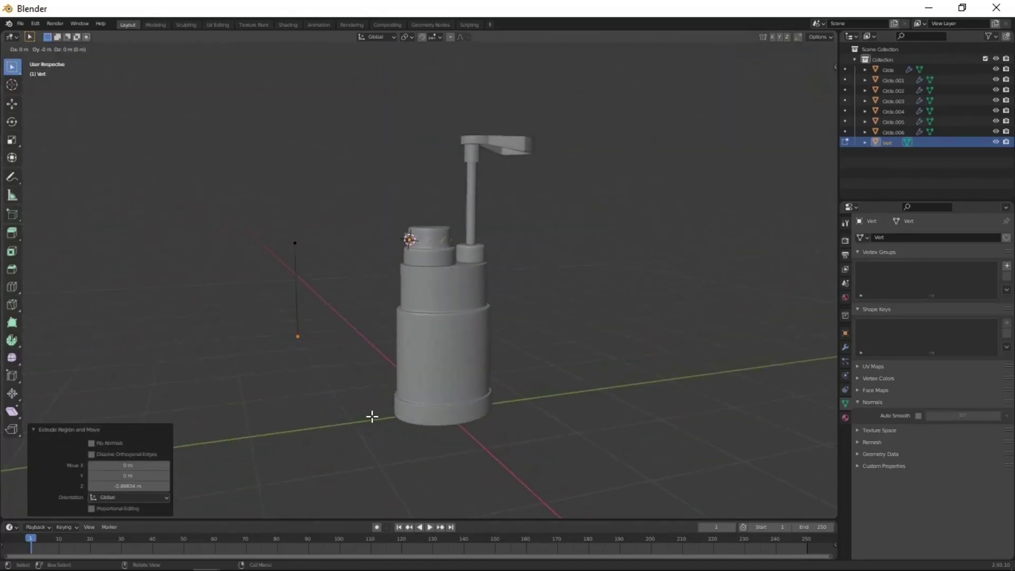
pyautogui.click(424, 509)
pyautogui.moveTo(424, 508)
pyautogui.mouseDown(button='middle')
pyautogui.moveTo(357, 449)
pyautogui.moveTo(398, 311)
pyautogui.mouseUp(button='middle')
# Extend the hose path sideways along X and reposition its vertex.
pyautogui.press('x')
pyautogui.click(358, 449)
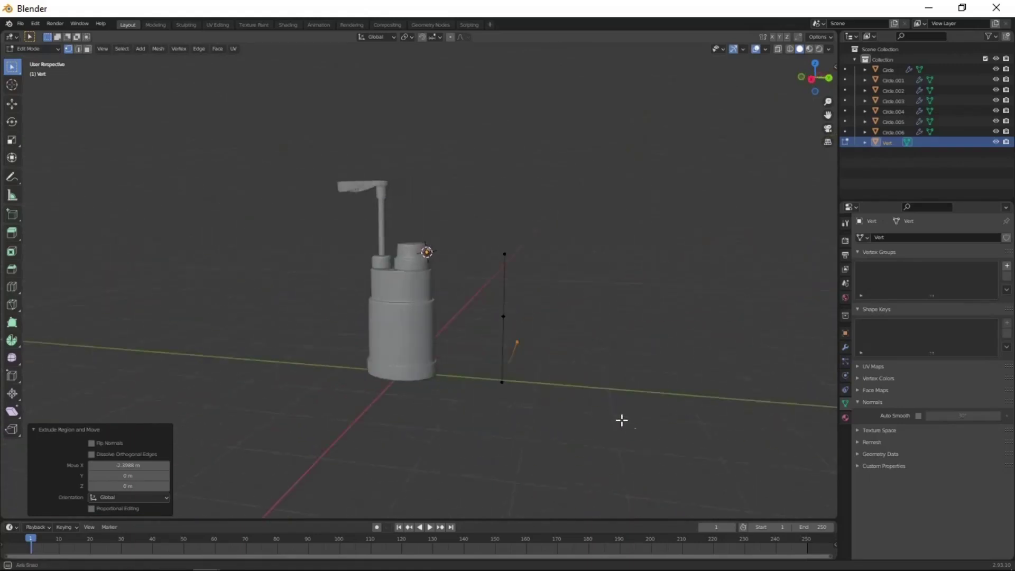
pyautogui.moveTo(622, 420); pyautogui.dragTo(503, 264, button='middle')
pyautogui.scroll(4, 471, 192)
pyautogui.moveTo(471, 193)
pyautogui.mouseDown(button='middle')
pyautogui.moveTo(533, 236)
pyautogui.moveTo(533, 293)
pyautogui.mouseUp(button='middle')
pyautogui.press('KP_3')
pyautogui.rightClick(428, 309)
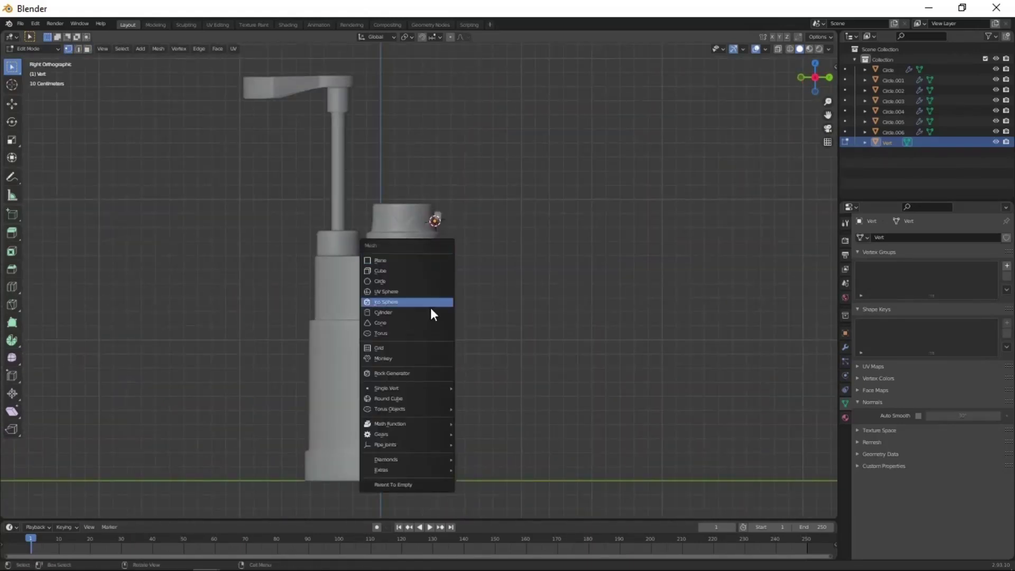
pyautogui.click(524, 376)
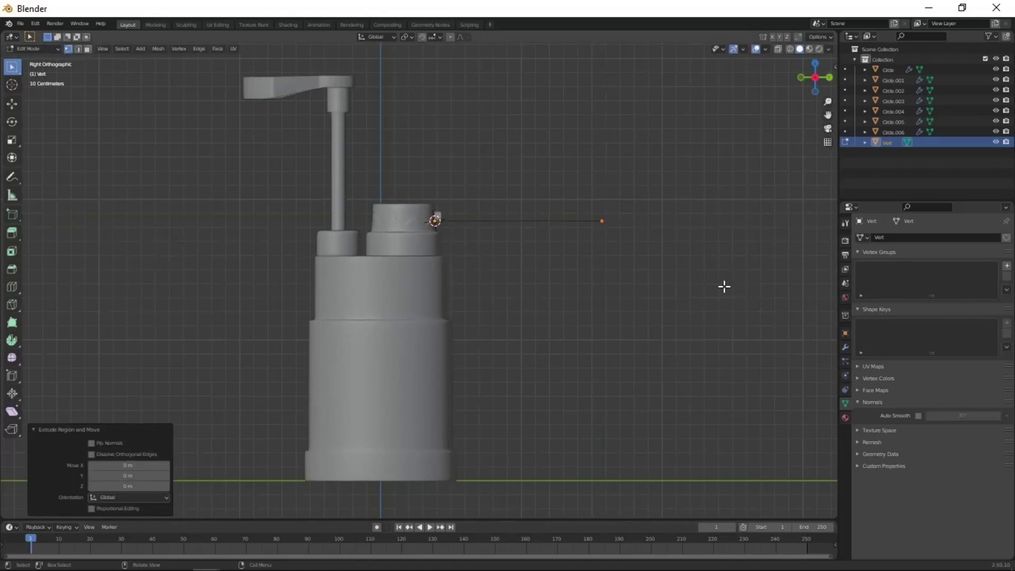
pyautogui.click(642, 472)
pyautogui.moveTo(642, 472)
pyautogui.mouseDown(button='middle')
pyautogui.moveTo(540, 316)
pyautogui.moveTo(581, 380)
pyautogui.mouseUp(button='middle')
# Bevel the corner vertex round and extrude the path end straight down along Z.
pyautogui.hotkey('ctrl', 'shift', 'b')
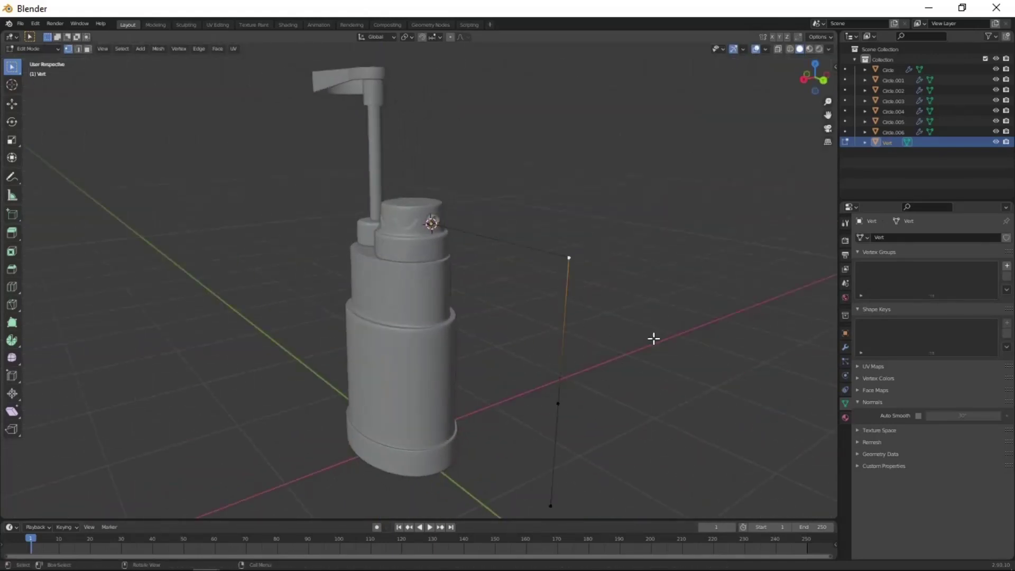
pyautogui.click(674, 381)
pyautogui.moveTo(674, 381); pyautogui.dragTo(490, 415, button='middle')
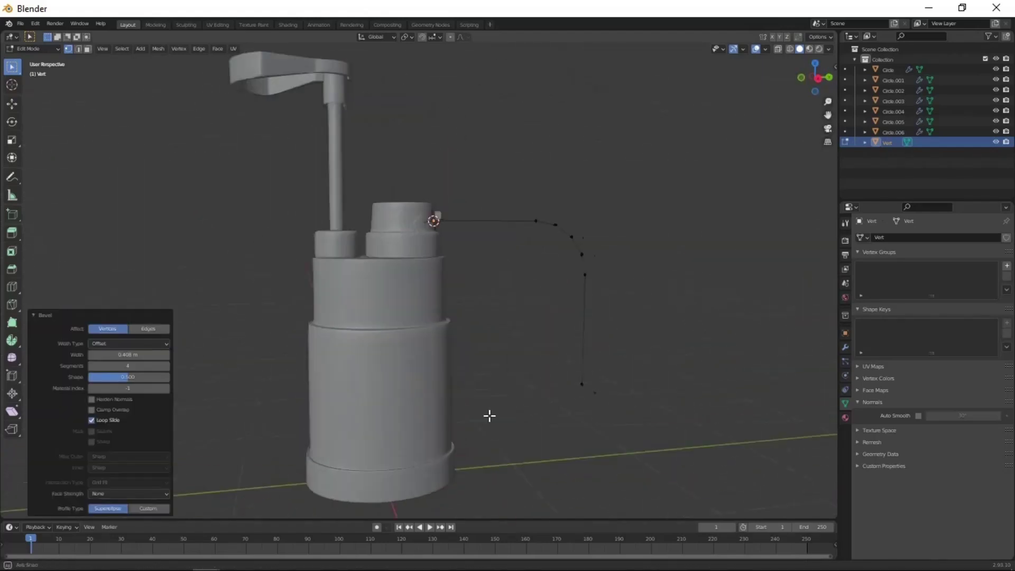
pyautogui.press('e')
pyautogui.press('z')
pyautogui.click(594, 462)
pyautogui.moveTo(593, 462); pyautogui.dragTo(554, 436, button='middle')
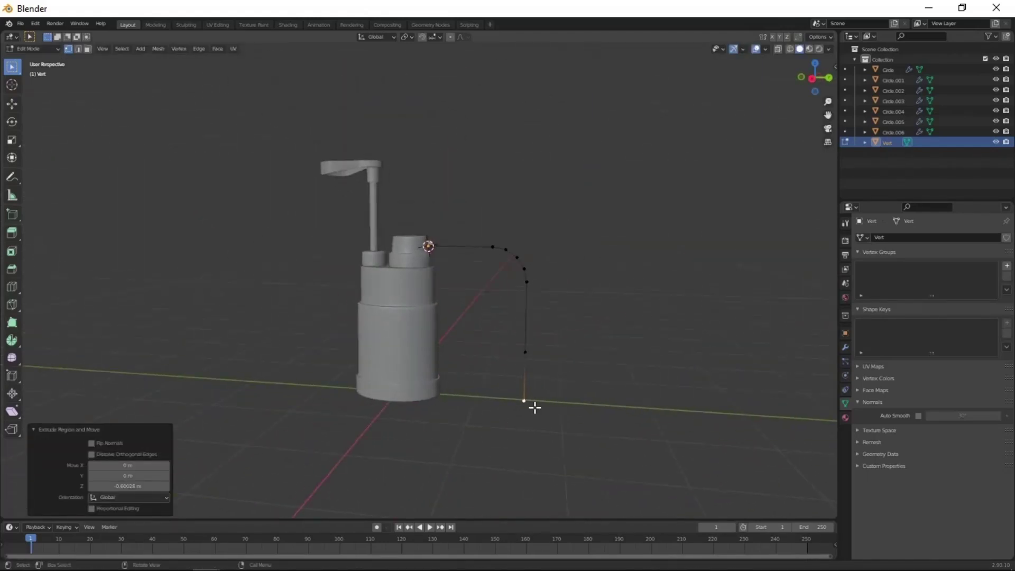
pyautogui.click(559, 456)
pyautogui.press('Tab')
# Convert the Vert path to a curve and give it a 0.05 m bevel depth.
pyautogui.click(128, 49)
pyautogui.click(229, 324)
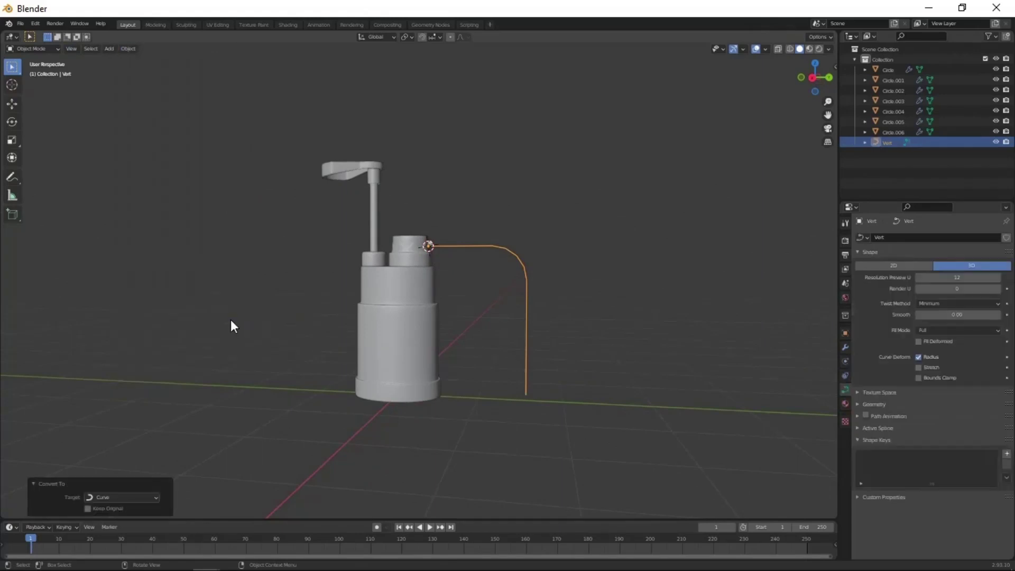
pyautogui.click(874, 404)
pyautogui.moveTo(996, 506); pyautogui.dragTo(1004, 506)
# Scale the hose tube slightly larger to fit the pump head.
pyautogui.moveTo(528, 343); pyautogui.dragTo(452, 331, button='middle')
pyautogui.scroll(3, 465, 307)
pyautogui.moveTo(477, 280)
pyautogui.mouseDown(button='middle')
pyautogui.moveTo(418, 293)
pyautogui.moveTo(472, 329)
pyautogui.mouseUp(button='middle')
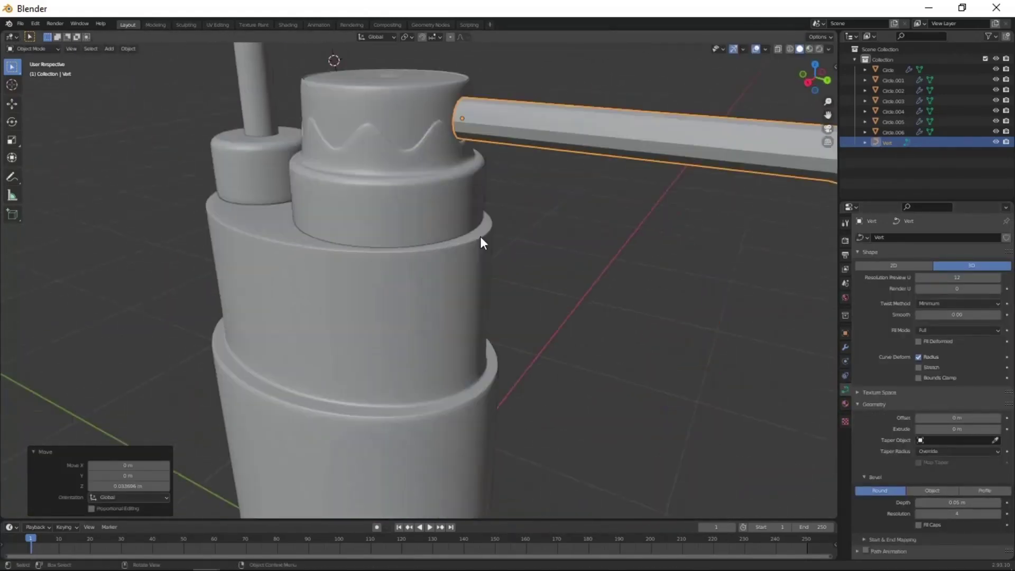
pyautogui.moveTo(483, 242)
pyautogui.mouseDown(button='middle')
pyautogui.moveTo(601, 390)
pyautogui.moveTo(430, 369)
pyautogui.moveTo(418, 340)
pyautogui.moveTo(456, 331)
pyautogui.moveTo(484, 349)
pyautogui.moveTo(385, 362)
pyautogui.moveTo(558, 349)
pyautogui.moveTo(363, 379)
pyautogui.mouseUp(button='middle')
pyautogui.press('s')
pyautogui.click(426, 350)
# Duplicate the bottle body's middle band and separate it into its own object.
pyautogui.click(461, 370)
pyautogui.press('Tab')
pyautogui.press('KP_Divide')
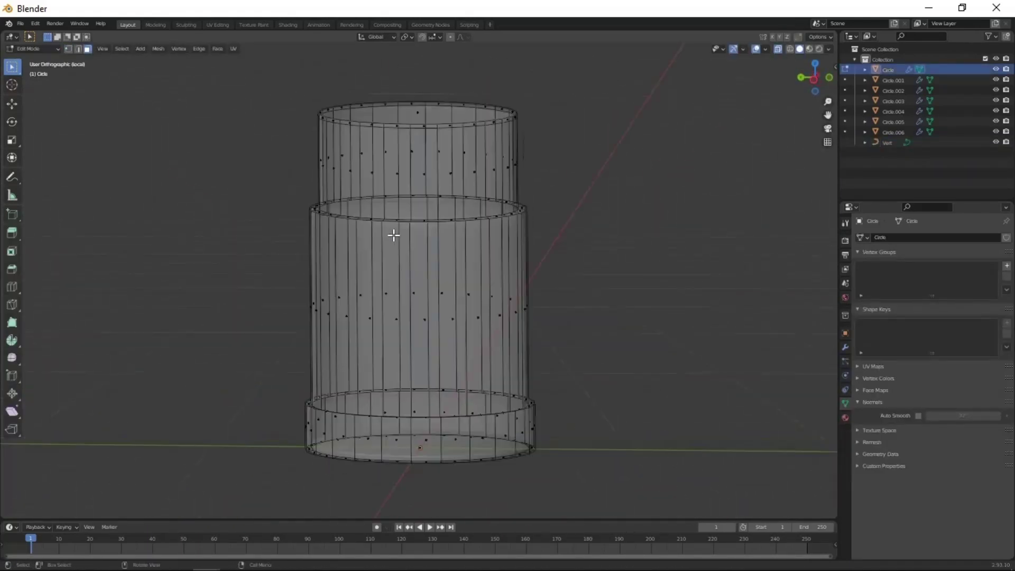
pyautogui.press('KP_1')
pyautogui.moveTo(217, 205); pyautogui.dragTo(677, 408)
pyautogui.moveTo(677, 408); pyautogui.dragTo(526, 410, button='middle')
pyautogui.hotkey('shift', 'd')
pyautogui.press('p')
pyautogui.click(593, 383)
pyautogui.press('Tab')
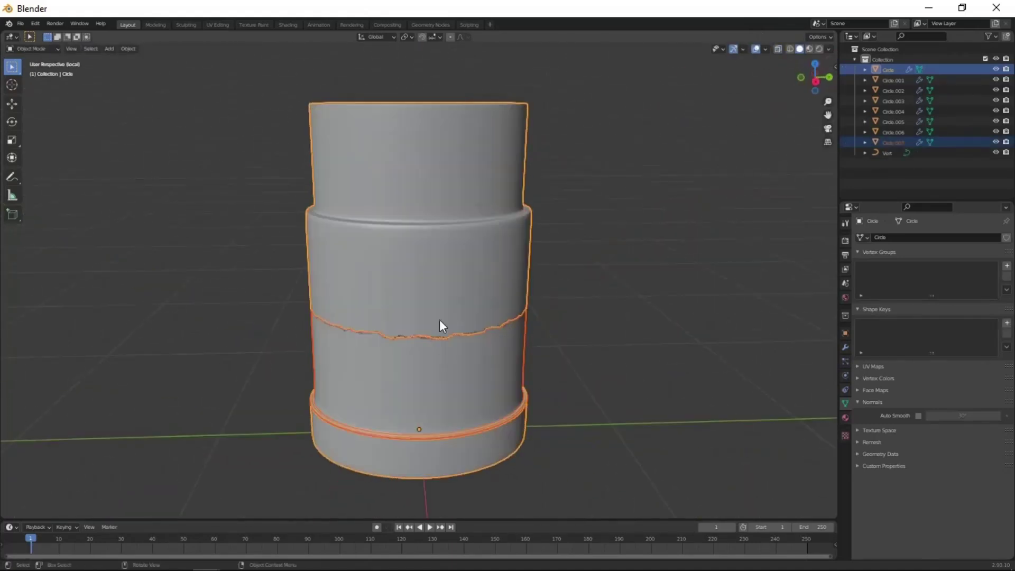
# Move the separated band along Y to sit beside the bottle under the hose.
pyautogui.click(440, 324)
pyautogui.press('g')
pyautogui.press('y')
pyautogui.click(334, 422)
pyautogui.press('KP_Divide')
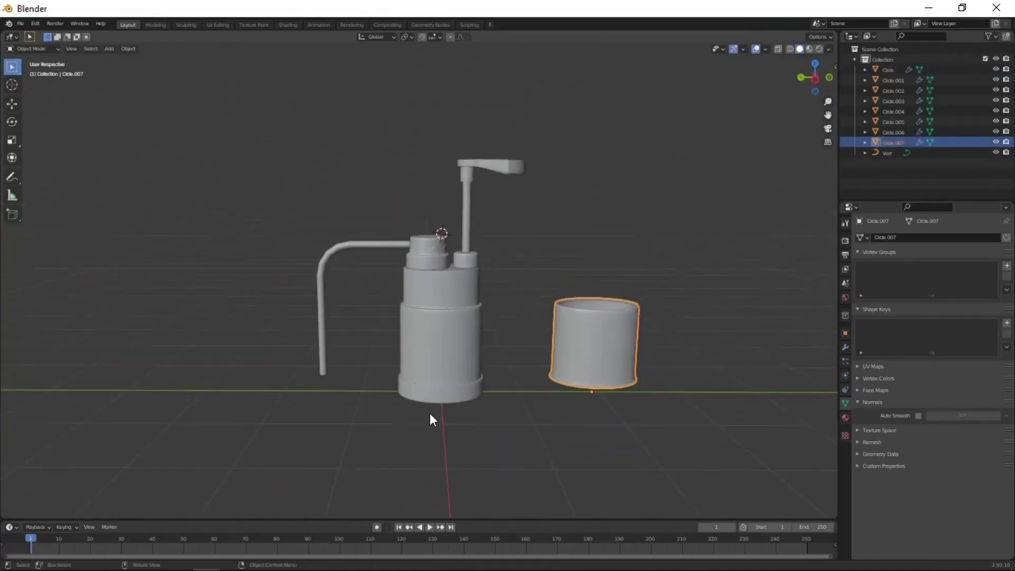
pyautogui.press('g')
pyautogui.press('y')
pyautogui.click(277, 453)
# Box-select the cup's bottom edge in front view and move it into place.
pyautogui.press('KP_3')
pyautogui.press('Tab')
pyautogui.moveTo(530, 172)
pyautogui.mouseDown(button='middle')
pyautogui.moveTo(529, 436)
pyautogui.moveTo(487, 369)
pyautogui.moveTo(516, 412)
pyautogui.moveTo(431, 472)
pyautogui.moveTo(608, 356)
pyautogui.moveTo(585, 406)
pyautogui.mouseUp(button='middle')
pyautogui.click(777, 51)
pyautogui.press('KP_Divide')
pyautogui.press('KP_1')
pyautogui.press('b')
pyautogui.press('g')
pyautogui.click(527, 420)
# Inset the cup's bottom face, apply Shade Smooth, and return to edit mode.
pyautogui.press('i')
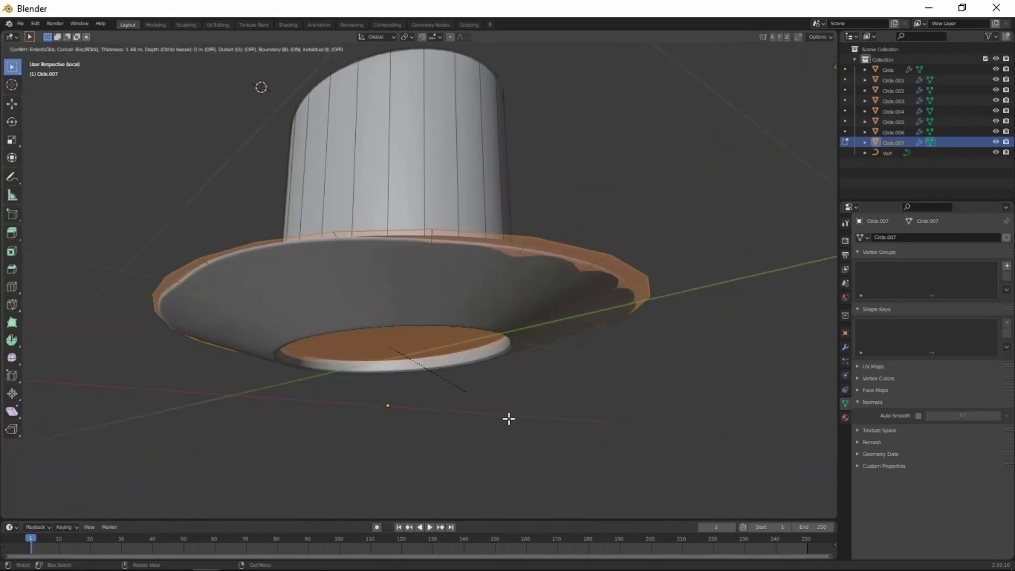
pyautogui.click(509, 419)
pyautogui.moveTo(508, 419)
pyautogui.mouseDown(button='middle')
pyautogui.moveTo(629, 403)
pyautogui.moveTo(641, 313)
pyautogui.mouseUp(button='middle')
pyautogui.press('Tab')
pyautogui.press('KP_Divide')
pyautogui.scroll(3, 479, 451)
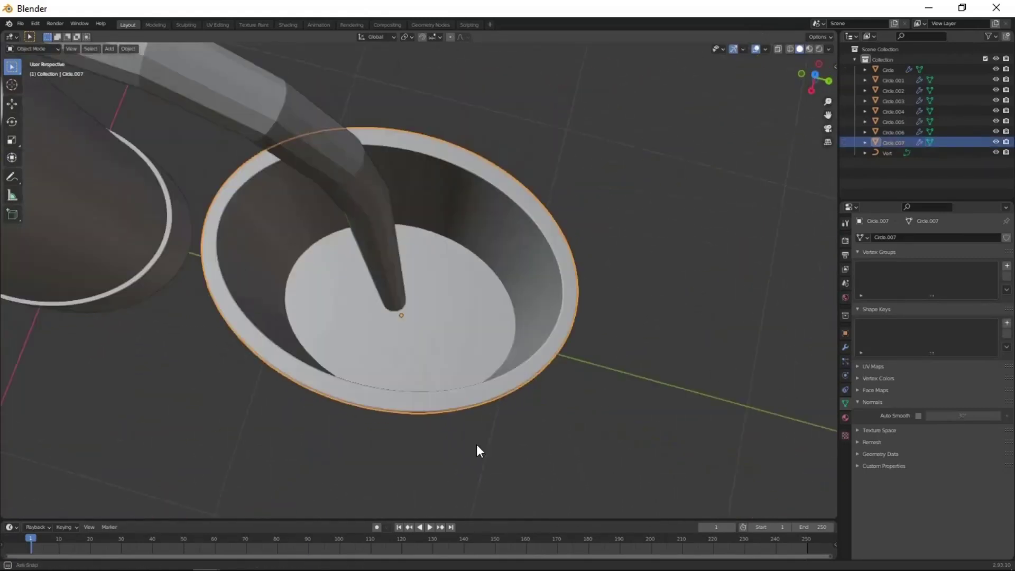
pyautogui.moveTo(479, 451)
pyautogui.mouseDown(button='middle')
pyautogui.moveTo(537, 274)
pyautogui.moveTo(438, 446)
pyautogui.moveTo(400, 279)
pyautogui.moveTo(538, 208)
pyautogui.mouseUp(button='middle')
pyautogui.rightClick(438, 446)
pyautogui.click(438, 438)
pyautogui.press('Tab')
pyautogui.moveTo(575, 456)
pyautogui.mouseDown(button='middle')
pyautogui.moveTo(499, 352)
pyautogui.moveTo(410, 410)
pyautogui.moveTo(422, 354)
pyautogui.mouseUp(button='middle')
# Add a centred loop cut around the existing cup and return to object mode.
pyautogui.hotkey('ctrl', 'r')
pyautogui.click(422, 355)
pyautogui.rightClick(422, 355)
pyautogui.press('a')
pyautogui.rightClick(544, 333)
pyautogui.click(544, 333)
pyautogui.press('Tab')
# Add a new mesh circle from the front and side orthographic views.
pyautogui.hotkey('shift', 'a')
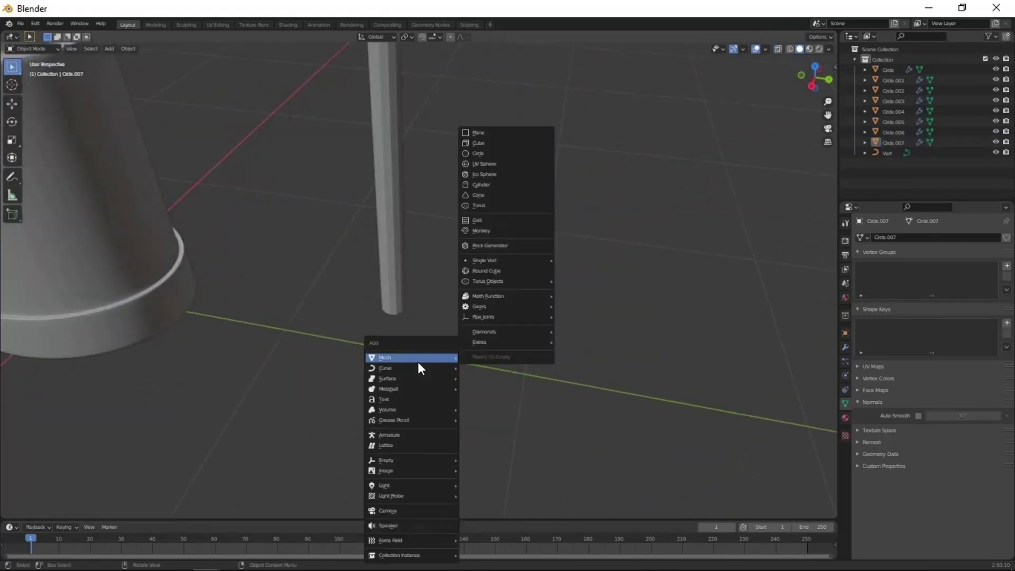
pyautogui.press('KP_1')
pyautogui.press('KP_3')
pyautogui.hotkey('shift', 'a')
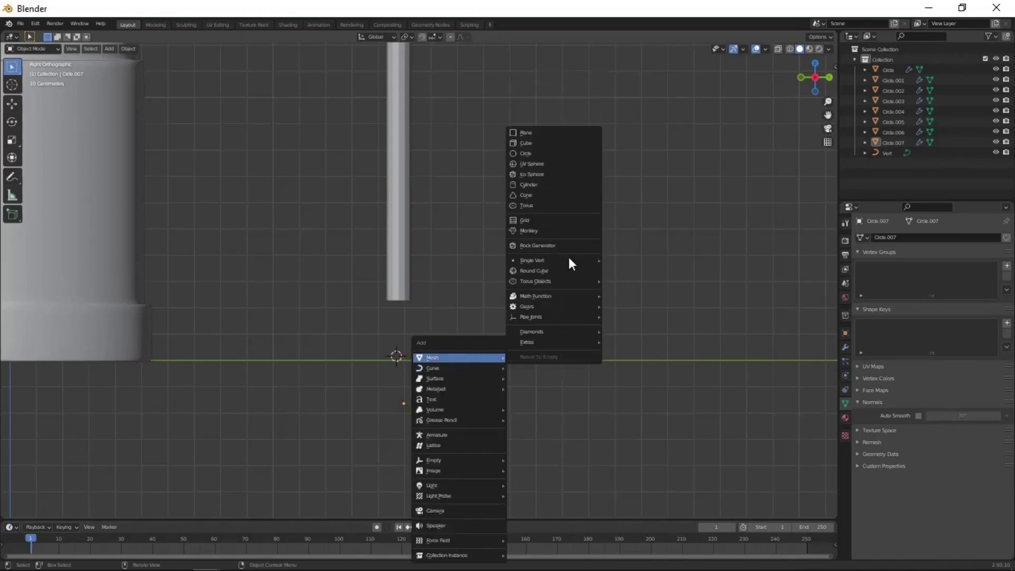
pyautogui.click(545, 156)
# Extrude the circle up into a cylinder and delete its top face to open the cup.
pyautogui.press('Tab')
pyautogui.press('e')
pyautogui.click(478, 245)
pyautogui.moveTo(478, 245); pyautogui.dragTo(571, 509, button='middle')
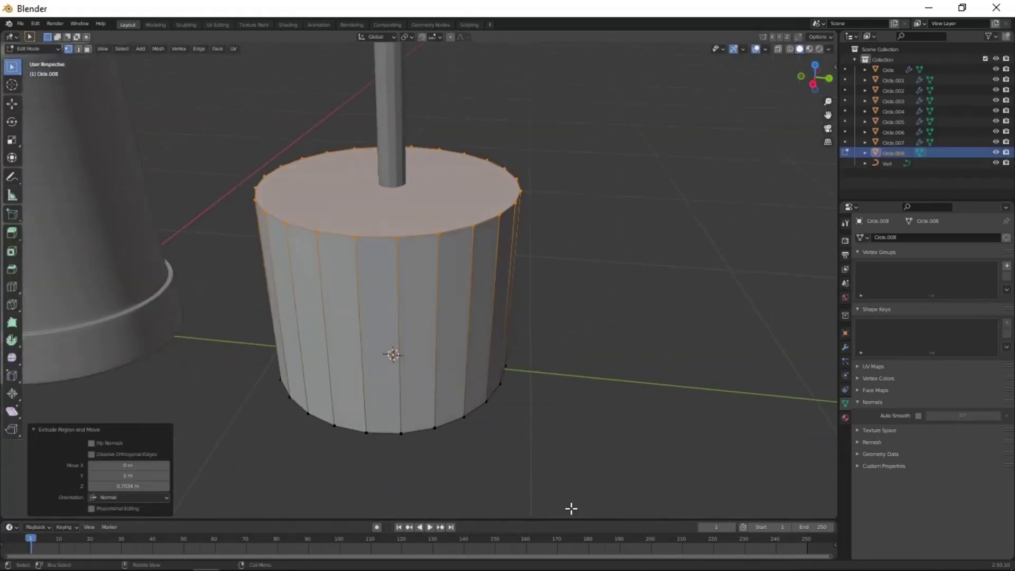
pyautogui.rightClick(569, 502)
pyautogui.press('x')
pyautogui.click(601, 456)
# Add a Solidify modifier to thicken the cup walls.
pyautogui.click(845, 347)
pyautogui.click(933, 238)
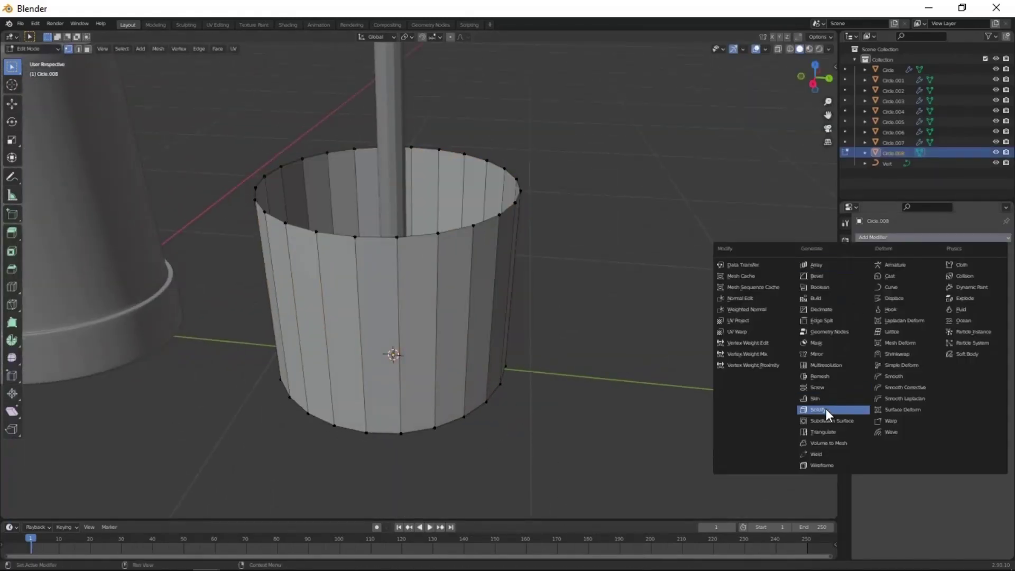
pyautogui.click(764, 410)
pyautogui.scroll(-2, 392, 344)
# Add a level-2 Subdivision modifier and a Bevel modifier to the cup.
pyautogui.press('Tab')
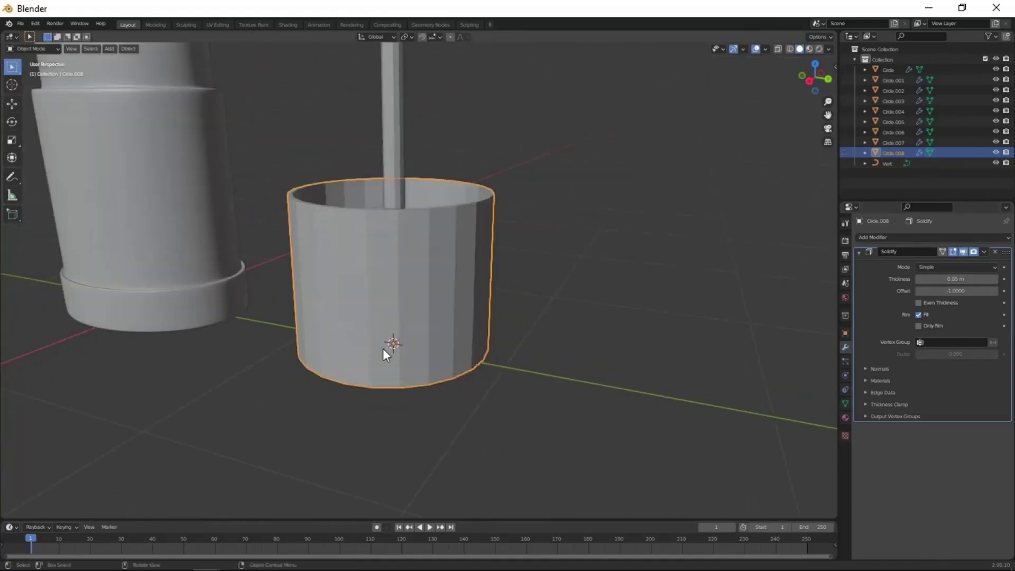
pyautogui.hotkey('ctrl', '2')
pyautogui.press('Tab')
pyautogui.moveTo(503, 337); pyautogui.dragTo(586, 305, button='middle')
pyautogui.click(934, 237)
pyautogui.click(843, 331)
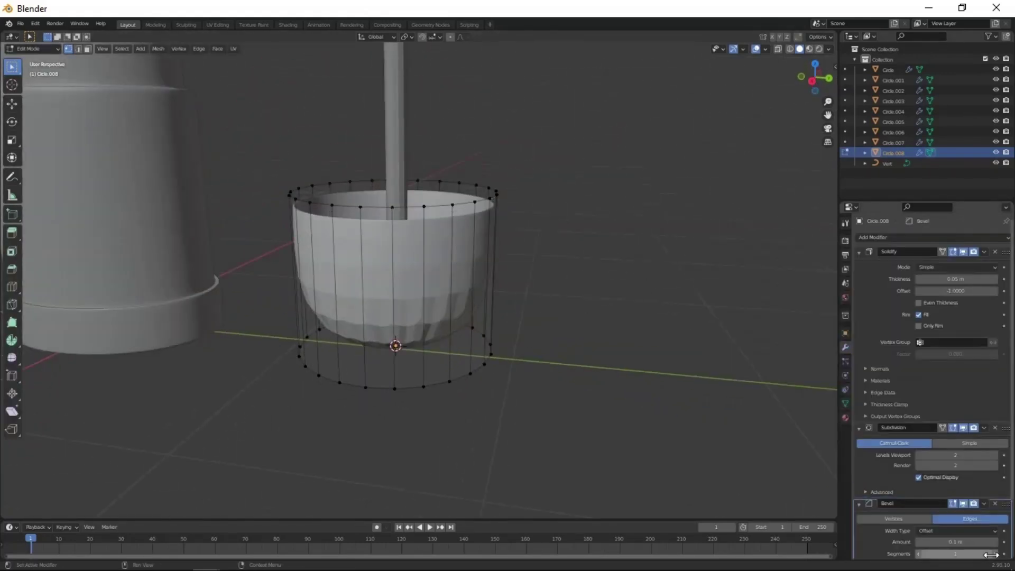
# Select the cup's bottom edge loop and inspect the cup in object and edit mode.
pyautogui.moveTo(398, 317); pyautogui.dragTo(410, 349, button='middle')
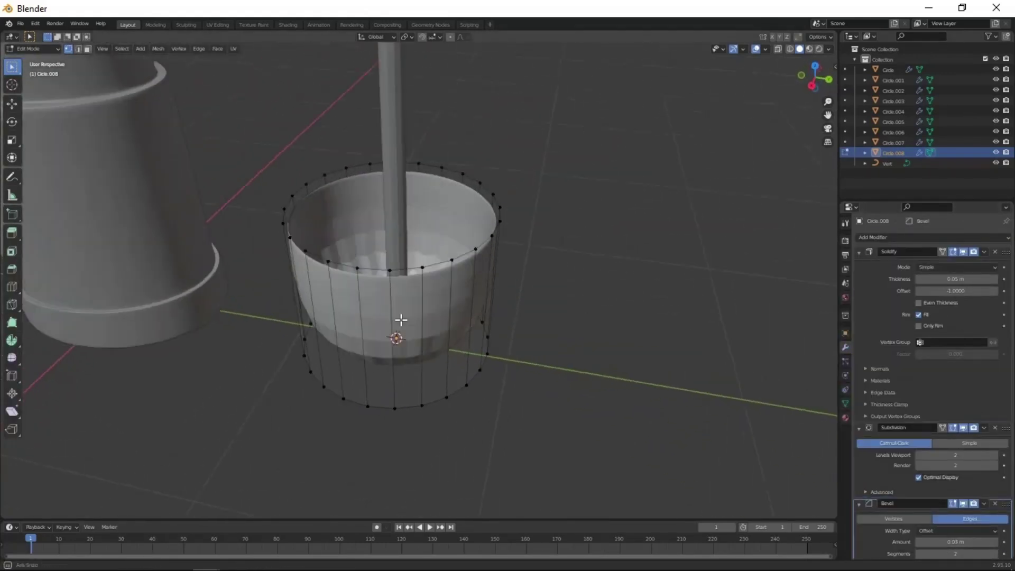
pyautogui.keyDown('alt'); pyautogui.click(394, 372); pyautogui.keyUp('alt')
pyautogui.press('Tab')
pyautogui.moveTo(391, 290)
pyautogui.mouseDown(button='middle')
pyautogui.moveTo(445, 309)
pyautogui.moveTo(418, 336)
pyautogui.mouseUp(button='middle')
pyautogui.press('Tab')
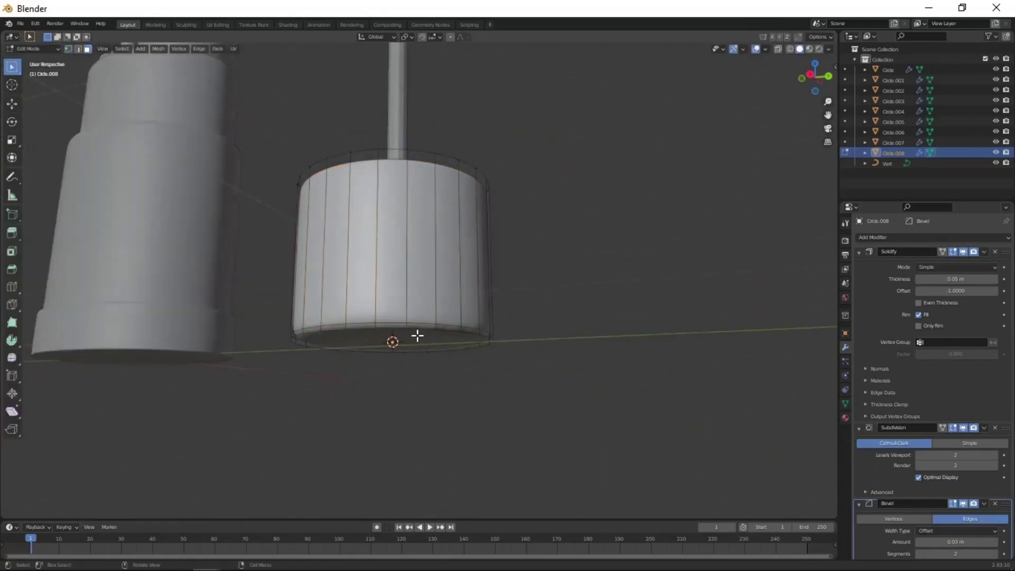
pyautogui.click(434, 380)
pyautogui.press('Tab')
pyautogui.moveTo(433, 380)
pyautogui.mouseDown(button='middle')
pyautogui.moveTo(645, 275)
pyautogui.moveTo(451, 379)
pyautogui.moveTo(489, 301)
pyautogui.mouseUp(button='middle')
# Add an edge loop slid up near the cup's rim to round it.
pyautogui.press('Tab')
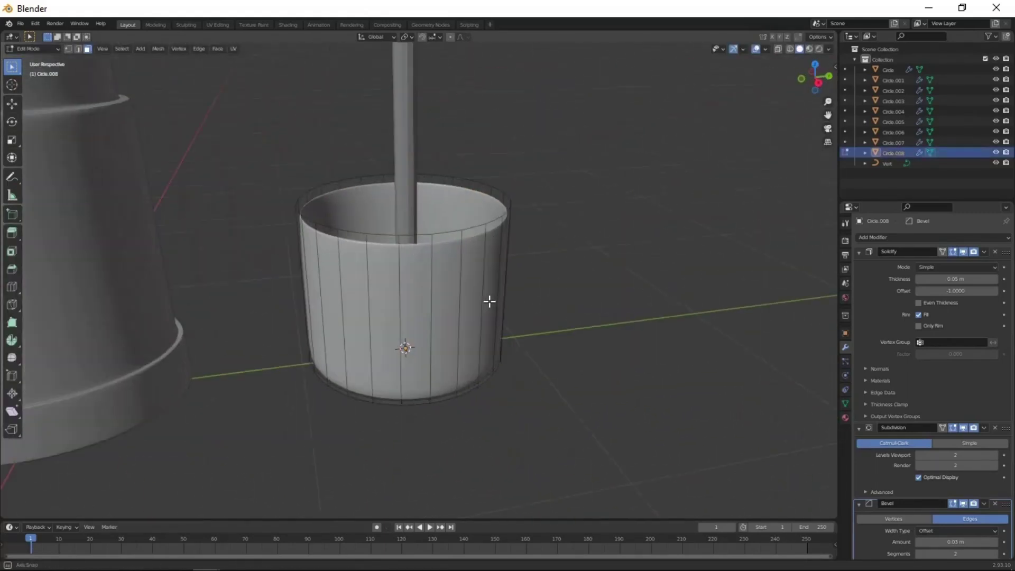
pyautogui.click(459, 240)
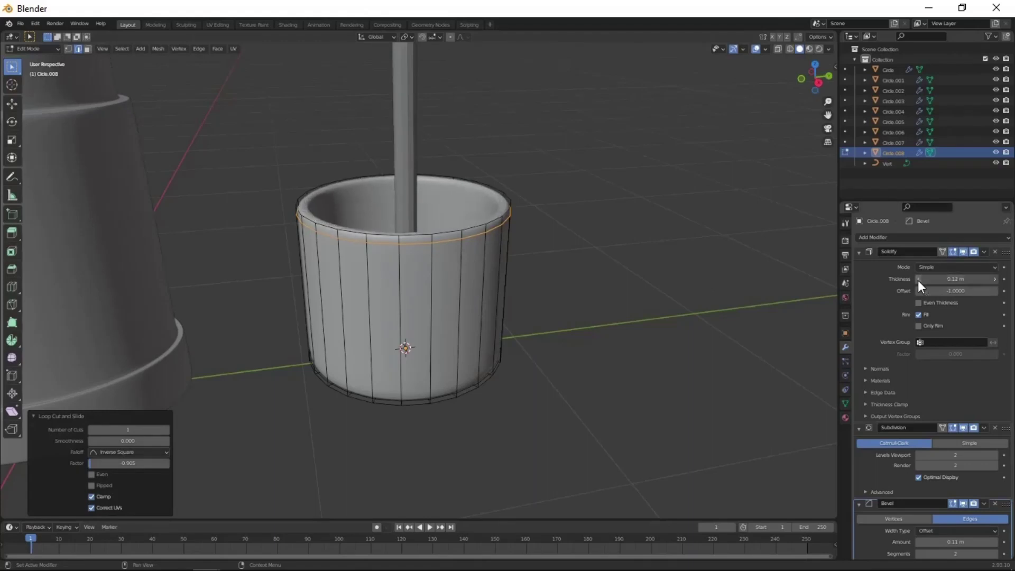
pyautogui.press('BackSpace')
pyautogui.press('Tab')
pyautogui.moveTo(466, 370)
pyautogui.mouseDown(button='middle')
pyautogui.moveTo(458, 331)
pyautogui.moveTo(443, 370)
pyautogui.mouseUp(button='middle')
pyautogui.scroll(-5, 478, 309)
pyautogui.press('KP_5')
# Give the tube a level-2 Subdivision modifier and smooth shading.
pyautogui.click(548, 415)
pyautogui.hotkey('ctrl', '2')
pyautogui.moveTo(651, 351); pyautogui.dragTo(208, 219, button='middle')
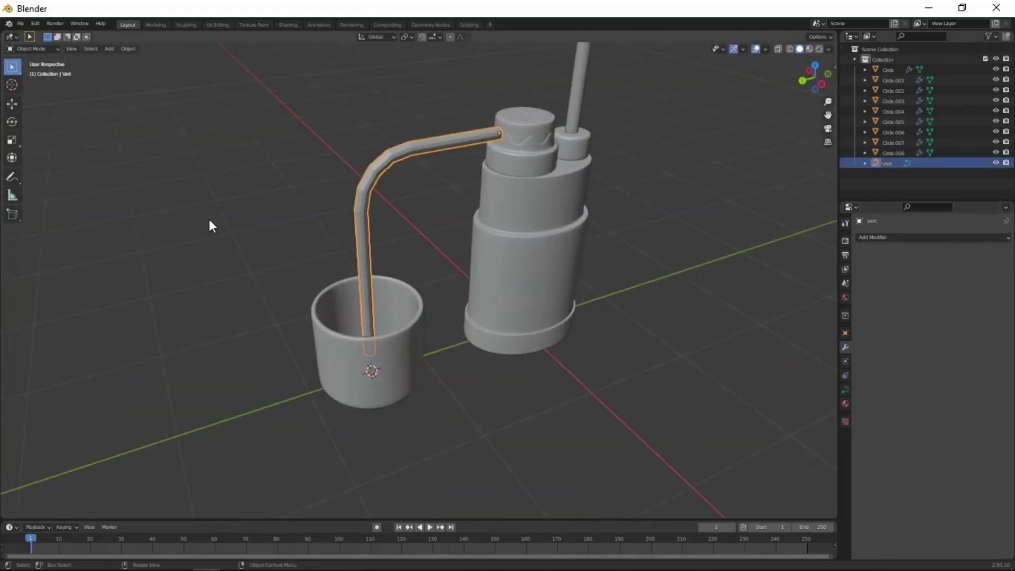
pyautogui.rightClick(208, 219)
pyautogui.click(370, 191)
pyautogui.moveTo(371, 190)
pyautogui.mouseDown(button='middle')
pyautogui.moveTo(555, 215)
pyautogui.moveTo(318, 306)
pyautogui.moveTo(218, 295)
pyautogui.mouseUp(button='middle')
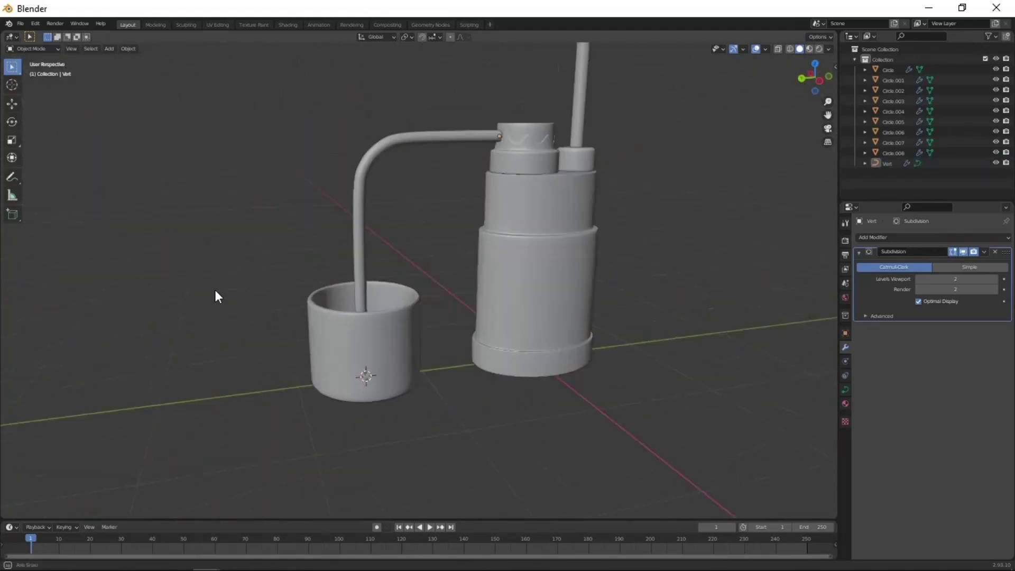
pyautogui.scroll(4, 528, 310)
pyautogui.scroll(-5, 527, 309)
# Select the bottle body and enter its edit mode.
pyautogui.moveTo(471, 404); pyautogui.dragTo(446, 410, button='middle')
pyautogui.click(444, 364)
pyautogui.press('Tab')
pyautogui.moveTo(444, 365)
pyautogui.mouseDown(button='middle')
pyautogui.moveTo(413, 340)
pyautogui.moveTo(490, 346)
pyautogui.mouseUp(button='middle')
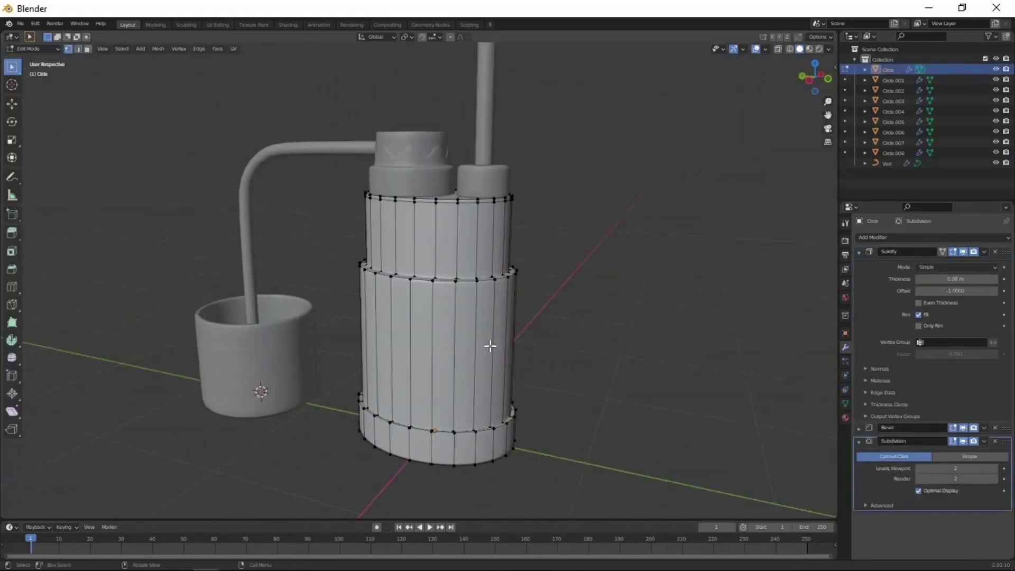
# Add loop cuts around the bottle body.
pyautogui.click(464, 307)
pyautogui.hotkey('ctrl', 'r')
pyautogui.scroll(2, 469, 372)
pyautogui.click(614, 338)
pyautogui.moveTo(613, 339); pyautogui.dragTo(395, 293, button='middle')
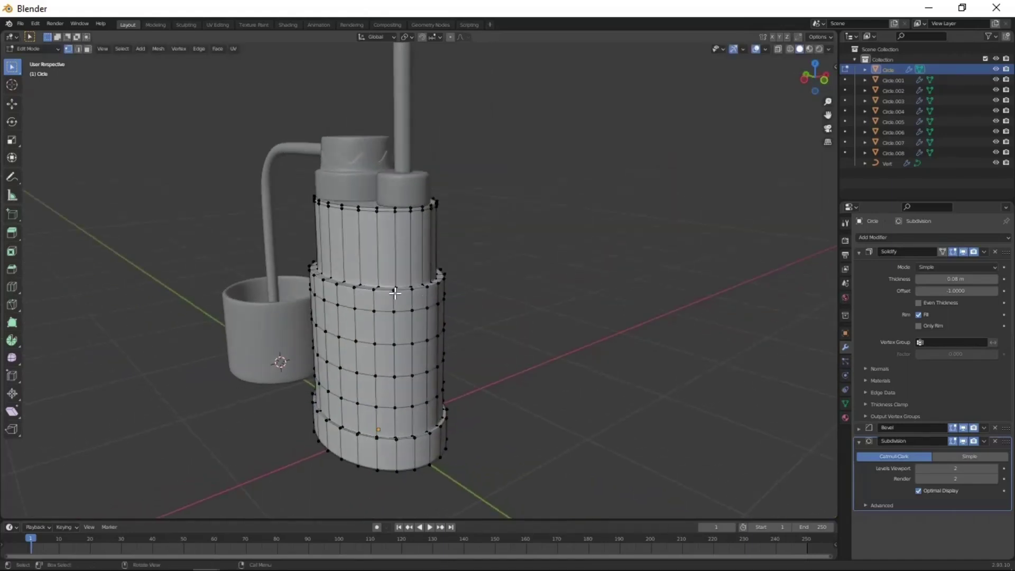
# Isolate the bottle body in local view and orbit around it.
pyautogui.scroll(3, 357, 372)
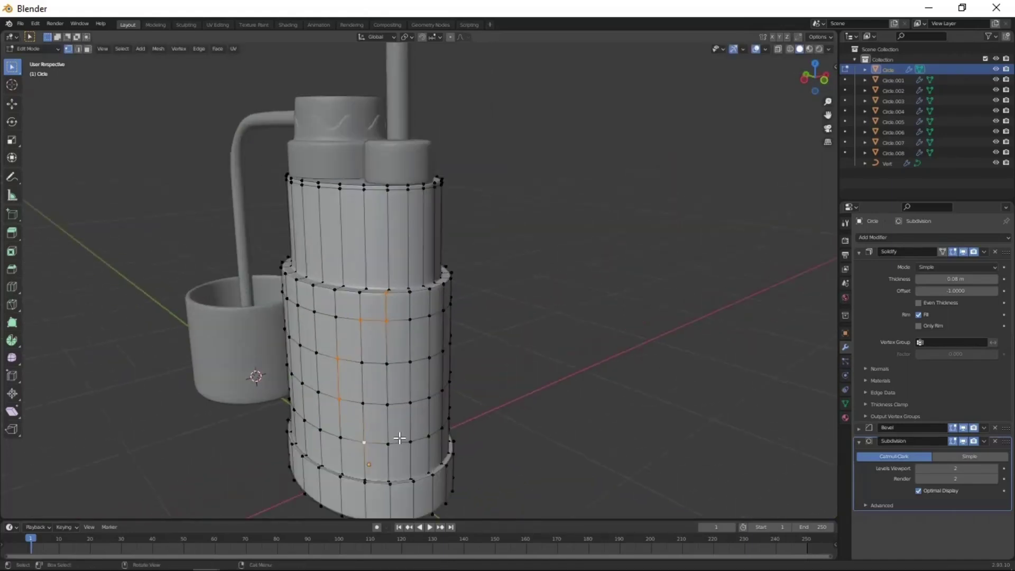
pyautogui.scroll(4, 398, 437)
pyautogui.scroll(-4, 387, 439)
pyautogui.moveTo(301, 224)
pyautogui.mouseDown(button='middle')
pyautogui.moveTo(154, 351)
pyautogui.moveTo(283, 358)
pyautogui.mouseUp(button='middle')
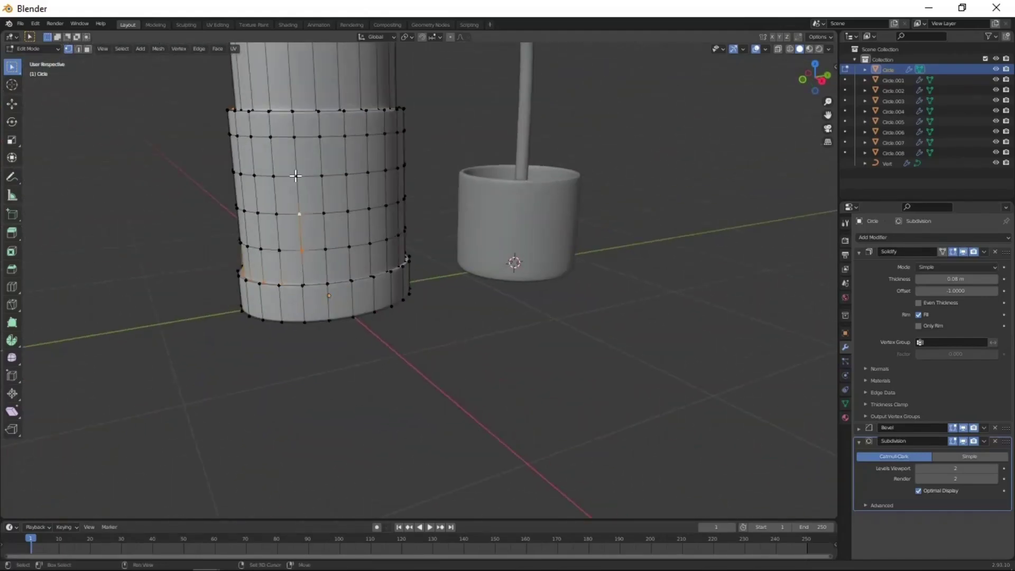
pyautogui.press('KP_Divide')
pyautogui.moveTo(302, 190)
pyautogui.mouseDown(button='middle')
pyautogui.moveTo(328, 281)
pyautogui.moveTo(452, 246)
pyautogui.moveTo(438, 277)
pyautogui.moveTo(404, 297)
pyautogui.moveTo(478, 401)
pyautogui.moveTo(538, 379)
pyautogui.moveTo(446, 421)
pyautogui.moveTo(513, 413)
pyautogui.mouseUp(button='middle')
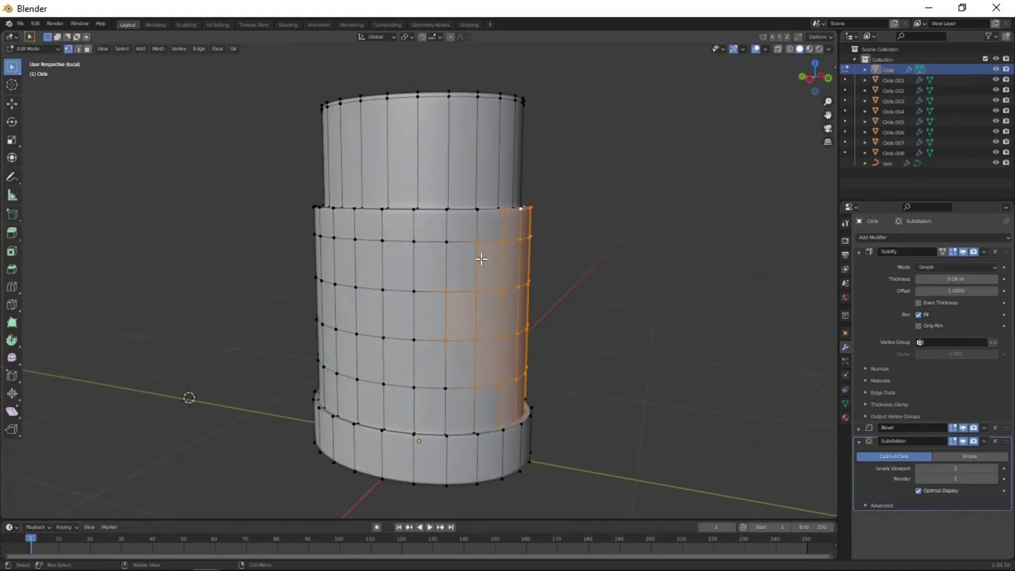
pyautogui.scroll(2, 481, 259)
# Select and move a vertex on the body, then cancel the move.
pyautogui.click(492, 231)
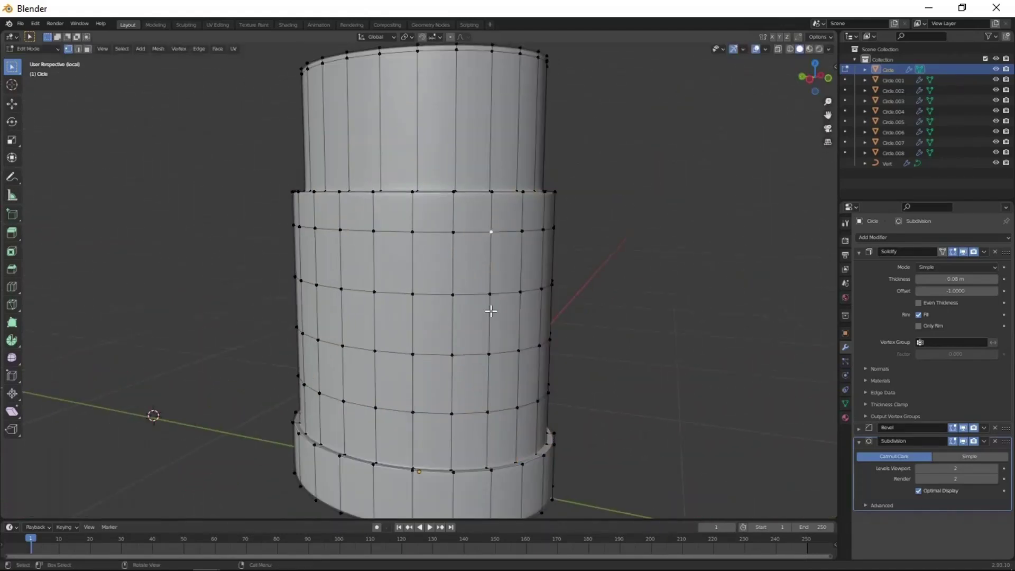
pyautogui.click(450, 374)
pyautogui.scroll(5, 465, 343)
pyautogui.press('g')
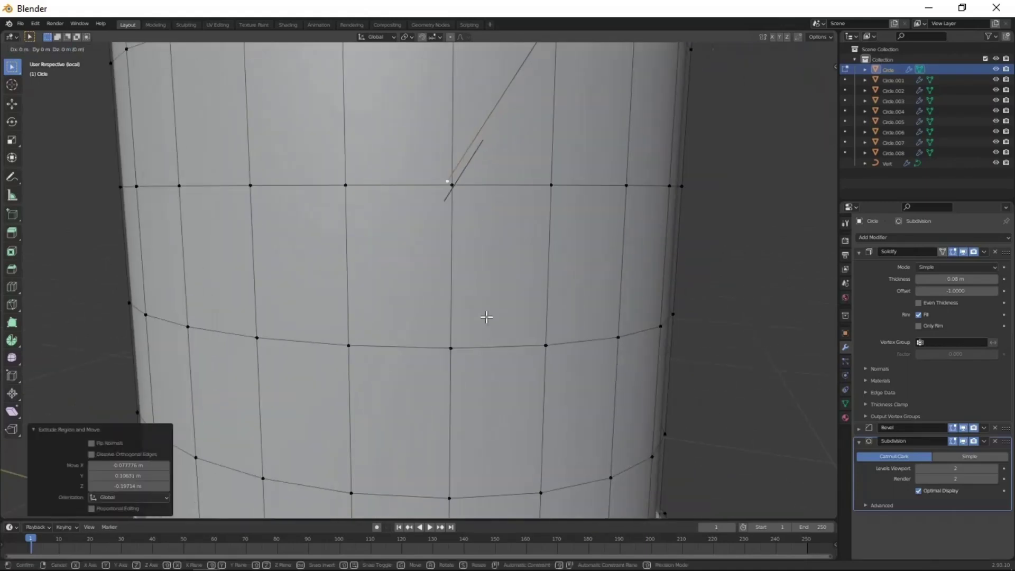
pyautogui.click(492, 318)
pyautogui.scroll(-3, 493, 318)
pyautogui.scroll(-1, 395, 379)
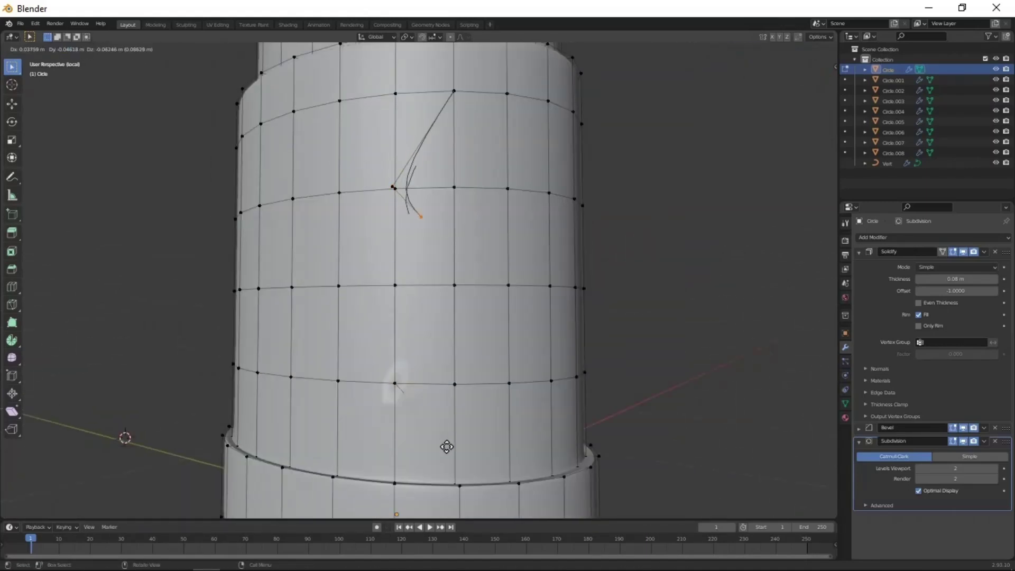
pyautogui.press('Escape')
pyautogui.press('Escape')
pyautogui.scroll(-2, 388, 386)
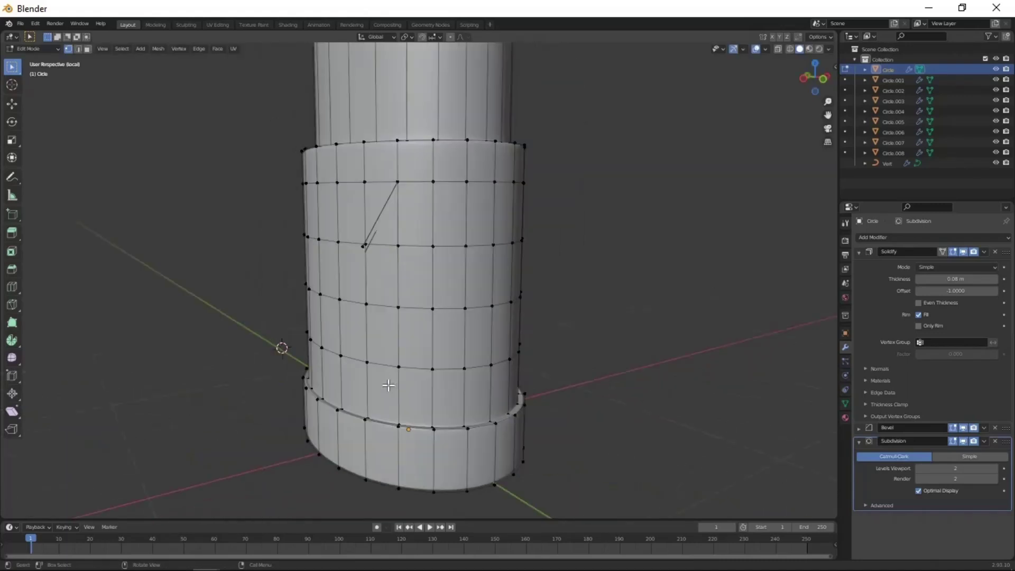
pyautogui.scroll(1, 391, 220)
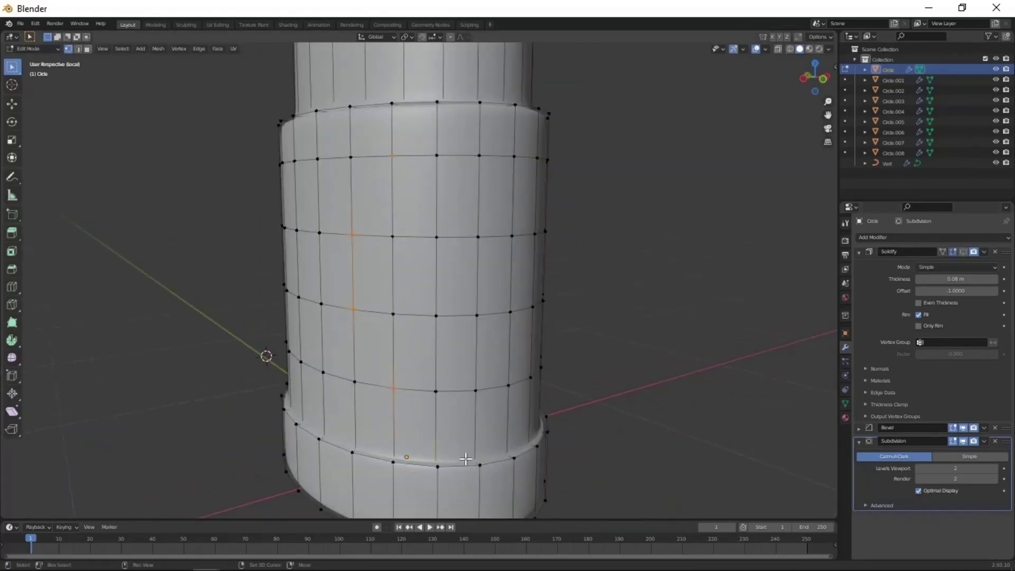
# Box-select a band of faces on the body's lower side.
pyautogui.moveTo(381, 131)
pyautogui.mouseDown(button='middle')
pyautogui.moveTo(462, 369)
pyautogui.moveTo(487, 403)
pyautogui.moveTo(407, 196)
pyautogui.mouseUp(button='middle')
pyautogui.moveTo(407, 196); pyautogui.dragTo(498, 424)
pyautogui.keyDown('shift'); pyautogui.moveTo(464, 244); pyautogui.dragTo(465, 246); pyautogui.keyUp('shift')
pyautogui.scroll(-3, 465, 246)
pyautogui.moveTo(465, 245)
pyautogui.mouseDown(button='middle')
pyautogui.moveTo(478, 458)
pyautogui.moveTo(442, 419)
pyautogui.moveTo(462, 430)
pyautogui.moveTo(483, 329)
pyautogui.moveTo(479, 343)
pyautogui.moveTo(501, 358)
pyautogui.moveTo(391, 372)
pyautogui.moveTo(498, 403)
pyautogui.mouseUp(button='middle')
pyautogui.scroll(3, 462, 429)
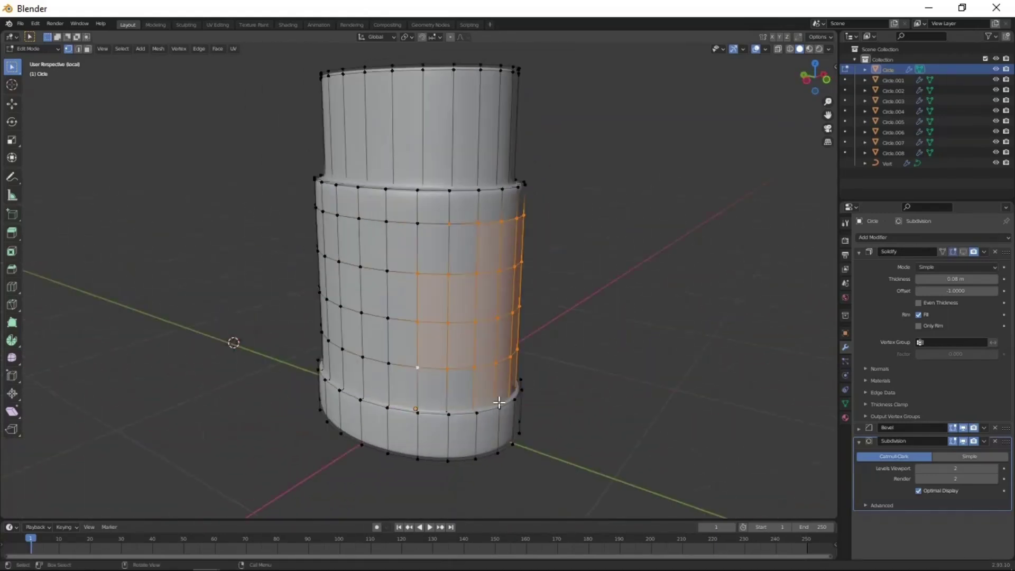
# Separate the duplicated faces into their own object, Circle.009.
pyautogui.rightClick(590, 418)
pyautogui.press('p')
pyautogui.click(597, 419)
pyautogui.press('Tab')
pyautogui.scroll(3, 478, 417)
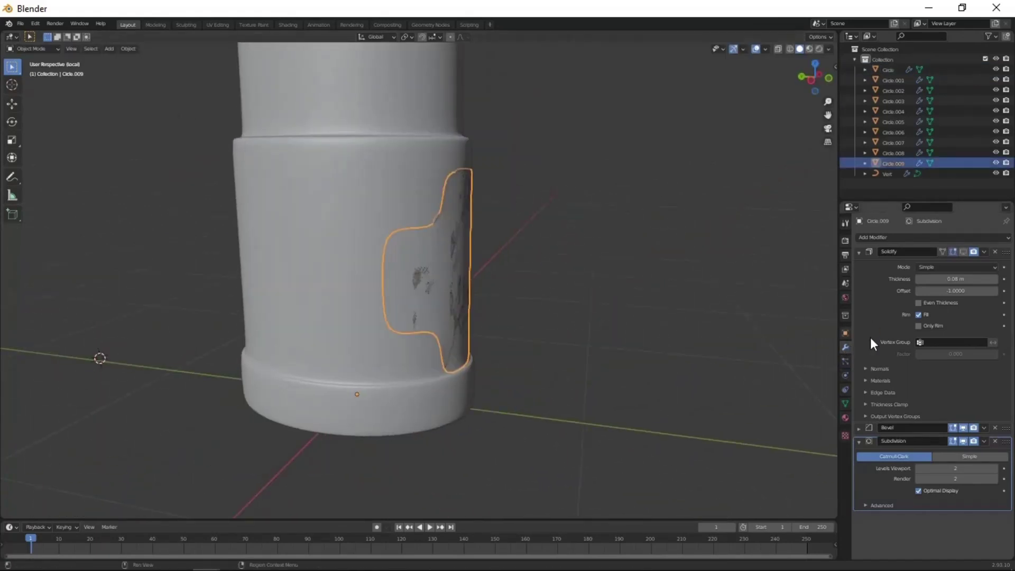
# Add a Solidify modifier to the new panel and undo a face offset.
pyautogui.click(933, 237)
pyautogui.click(890, 379)
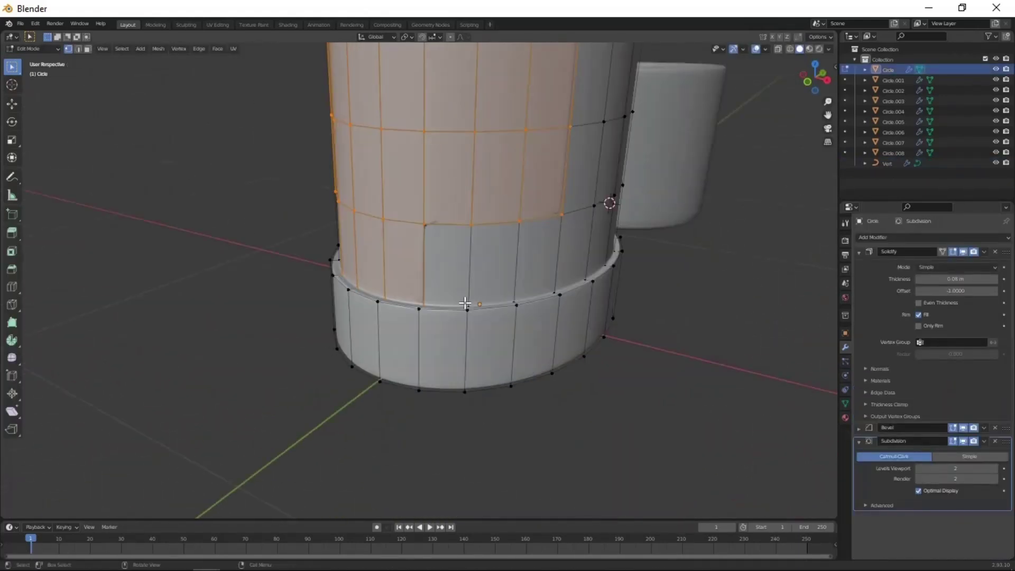
pyautogui.moveTo(495, 256)
pyautogui.mouseDown(button='middle')
pyautogui.moveTo(424, 242)
pyautogui.moveTo(439, 423)
pyautogui.moveTo(502, 399)
pyautogui.moveTo(615, 400)
pyautogui.moveTo(475, 460)
pyautogui.moveTo(466, 426)
pyautogui.moveTo(474, 436)
pyautogui.moveTo(508, 423)
pyautogui.mouseUp(button='middle')
pyautogui.click(610, 395)
pyautogui.hotkey('ctrl', 'z')
# Cut a new edge loop around the bottle body and move it vertically.
pyautogui.moveTo(581, 431); pyautogui.dragTo(503, 433, button='middle')
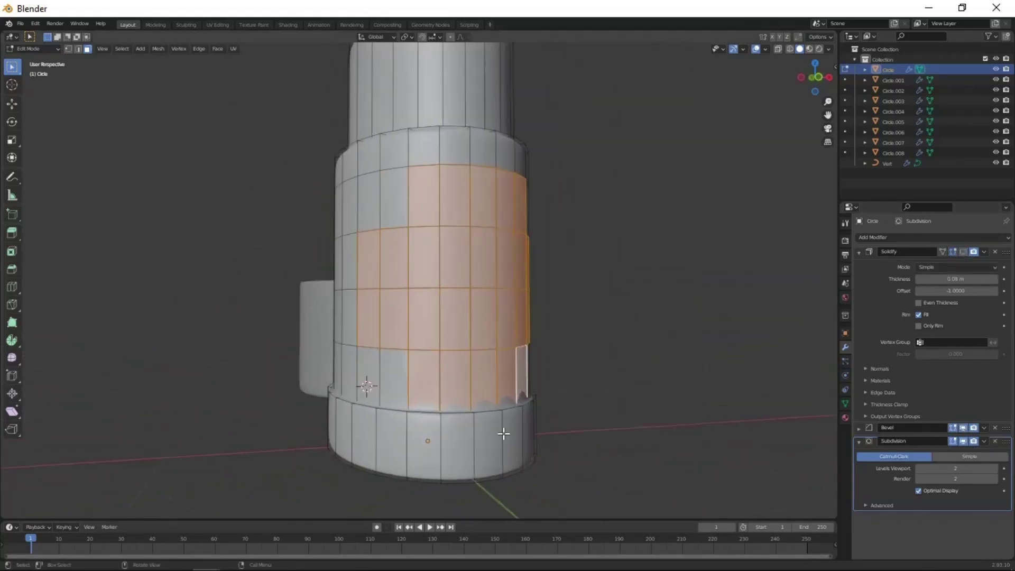
pyautogui.hotkey('ctrl', 'r')
pyautogui.click(444, 380)
pyautogui.rightClick(442, 415)
pyautogui.moveTo(442, 415); pyautogui.dragTo(569, 433, button='middle')
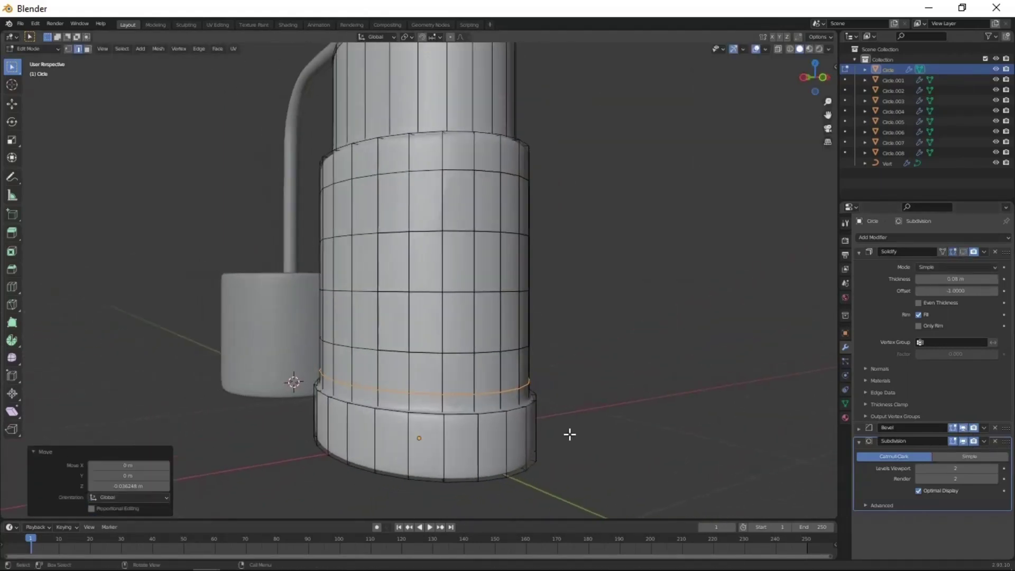
pyautogui.press('g')
pyautogui.press('z')
pyautogui.moveTo(436, 254); pyautogui.dragTo(517, 391, button='middle')
pyautogui.press('Tab')
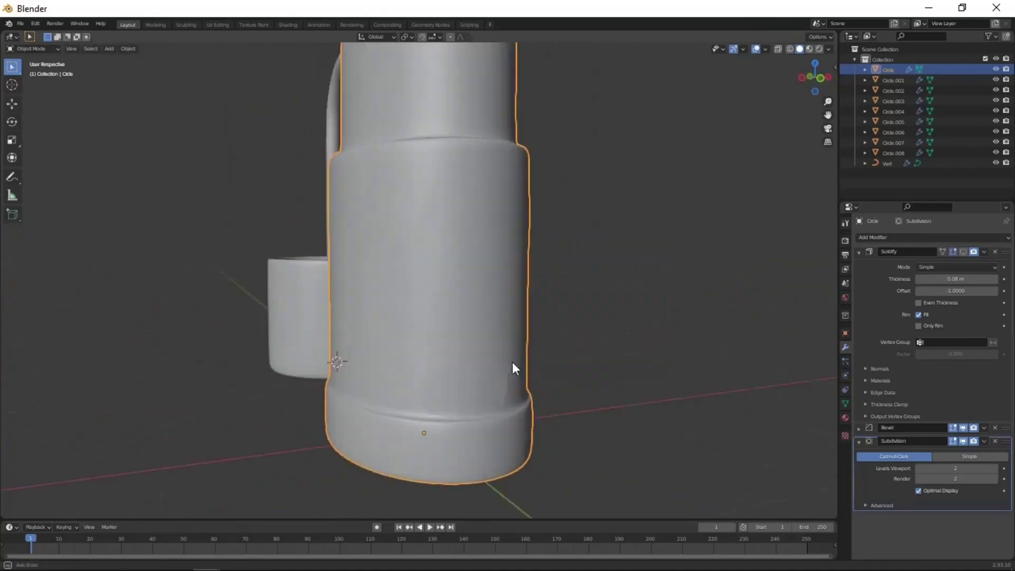
pyautogui.press('Tab')
# Box-select a block of faces on the side of the body.
pyautogui.press('1')
pyautogui.moveTo(517, 369); pyautogui.dragTo(535, 390)
pyautogui.moveTo(535, 390); pyautogui.dragTo(492, 401, button='middle')
pyautogui.click(696, 343)
pyautogui.press('3')
pyautogui.moveTo(696, 343); pyautogui.dragTo(459, 389, button='middle')
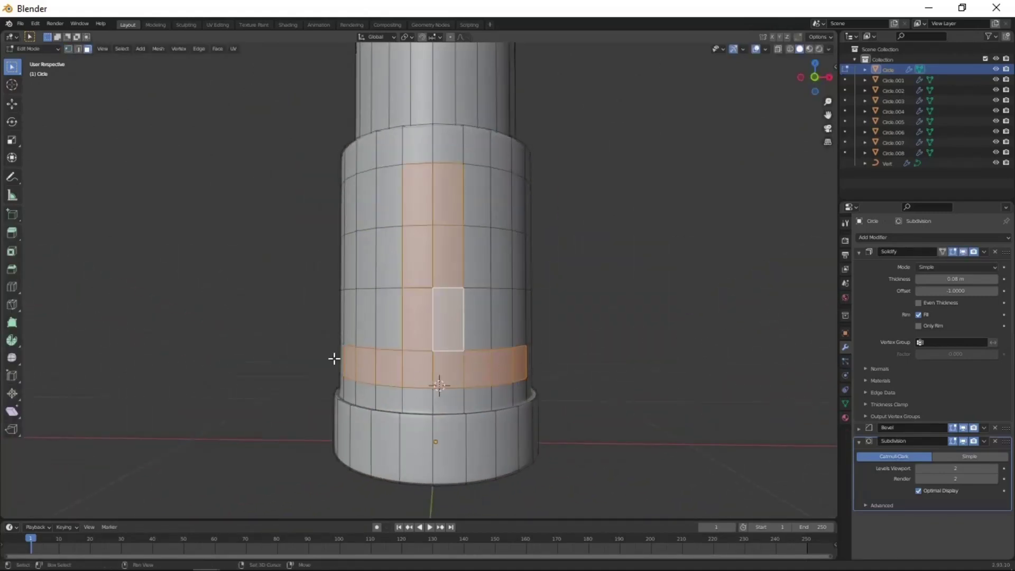
pyautogui.moveTo(399, 258)
pyautogui.mouseDown(button='middle')
pyautogui.moveTo(391, 264)
pyautogui.moveTo(415, 267)
pyautogui.moveTo(526, 390)
pyautogui.moveTo(362, 376)
pyautogui.moveTo(557, 462)
pyautogui.moveTo(510, 471)
pyautogui.moveTo(503, 425)
pyautogui.mouseUp(button='middle')
pyautogui.press('1')
# Shrink the face block slightly and separate a copy into the Circle.009 panel.
pyautogui.press('s')
pyautogui.click(509, 471)
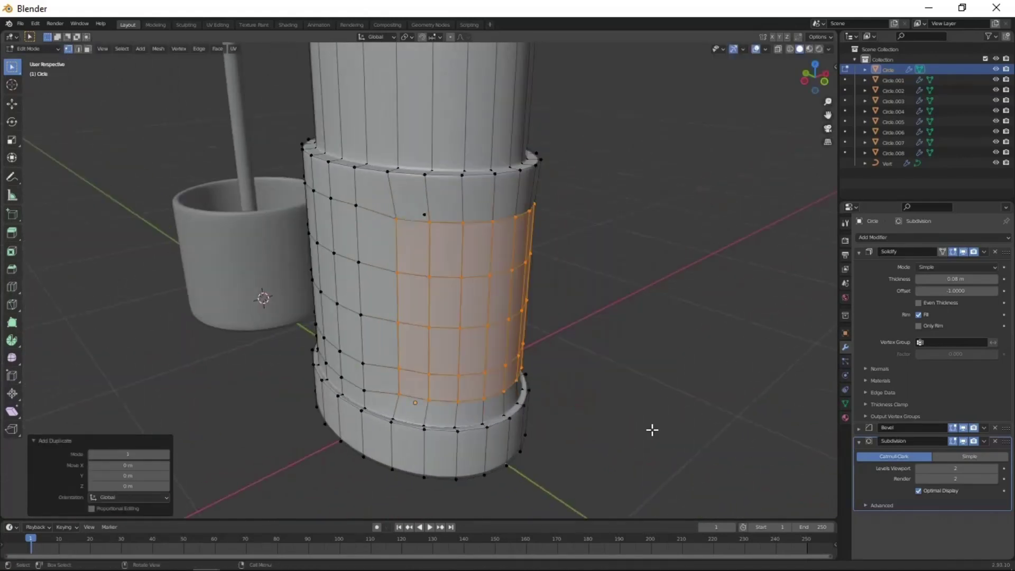
pyautogui.press('p')
pyautogui.click(551, 462)
pyautogui.press('Tab')
pyautogui.moveTo(755, 429); pyautogui.dragTo(529, 315, button='middle')
# Confirm the separated faces and move the label panel outward along Y.
pyautogui.click(528, 315)
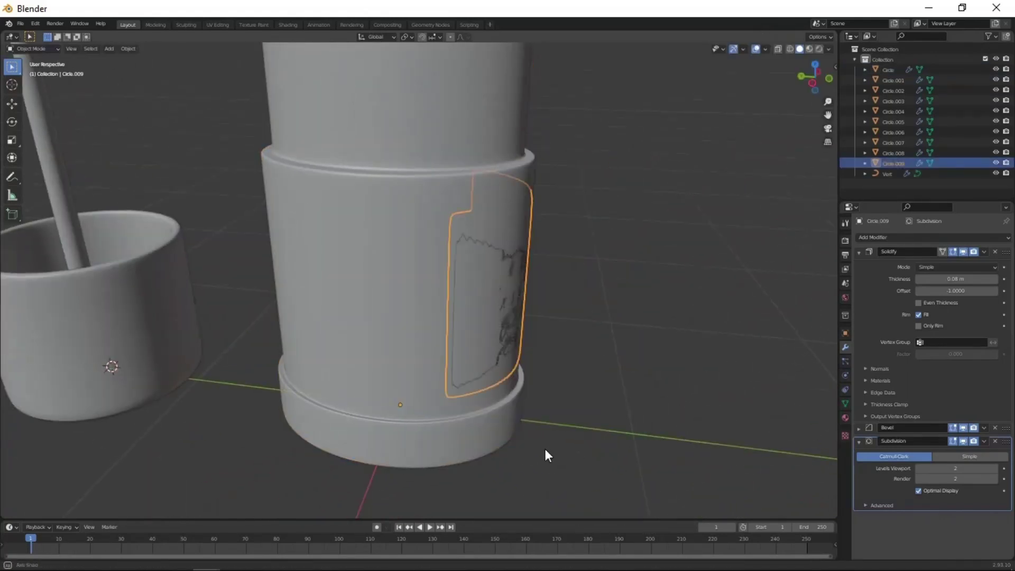
pyautogui.press('KP_3')
pyautogui.press('g')
pyautogui.press('y')
pyautogui.click(406, 466)
pyautogui.moveTo(407, 466); pyautogui.dragTo(621, 502, button='middle')
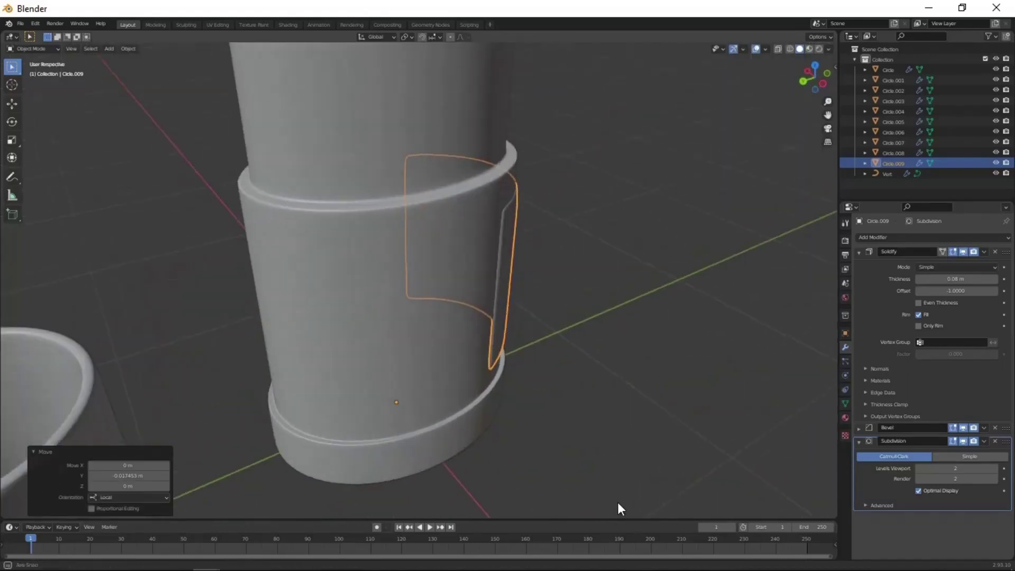
# Add a Solidify modifier to the panel with 0.03 m thickness.
pyautogui.click(893, 236)
pyautogui.click(835, 411)
pyautogui.scroll(-5, 998, 427)
pyautogui.moveTo(996, 430); pyautogui.dragTo(952, 431)
pyautogui.scroll(-3, 590, 301)
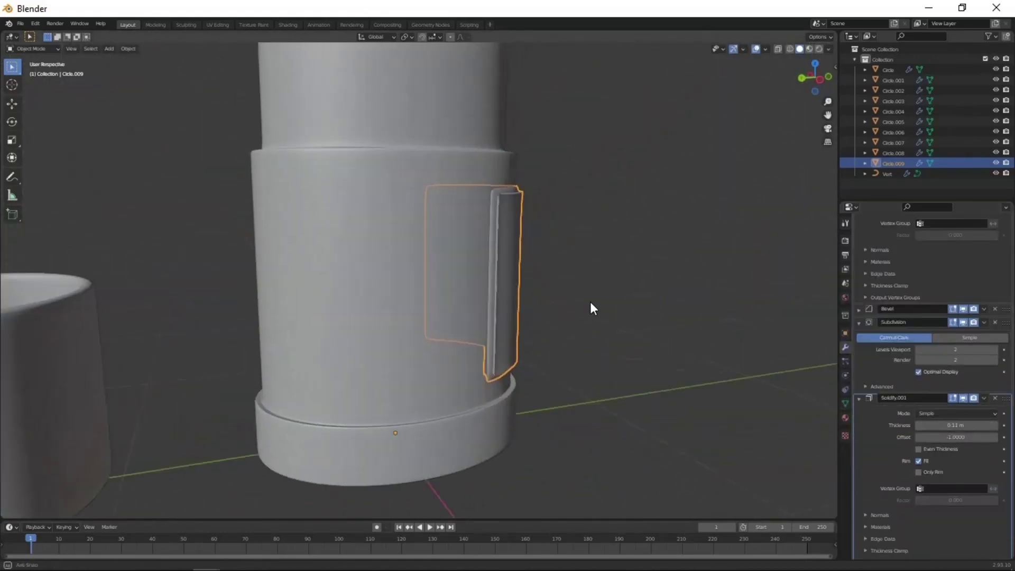
pyautogui.moveTo(590, 301)
pyautogui.mouseDown(button='middle')
pyautogui.moveTo(566, 295)
pyautogui.moveTo(499, 360)
pyautogui.moveTo(516, 378)
pyautogui.moveTo(567, 369)
pyautogui.mouseUp(button='middle')
# In panel edit mode, add a loop cut near the panel top.
pyautogui.click(516, 377)
pyautogui.press('Tab')
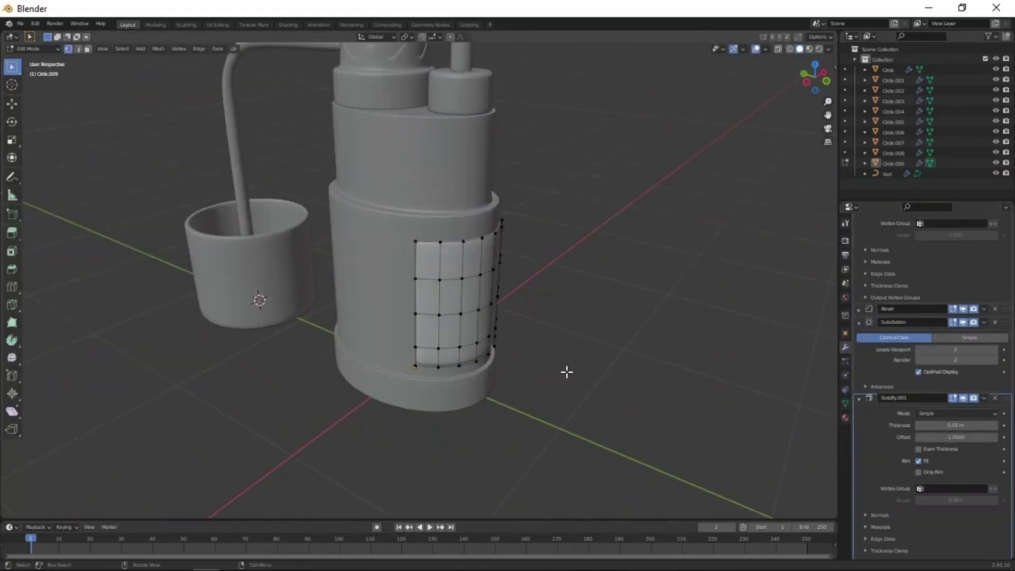
pyautogui.scroll(2, 566, 370)
pyautogui.hotkey('ctrl', 'r')
pyautogui.click(476, 265)
pyautogui.click(467, 329)
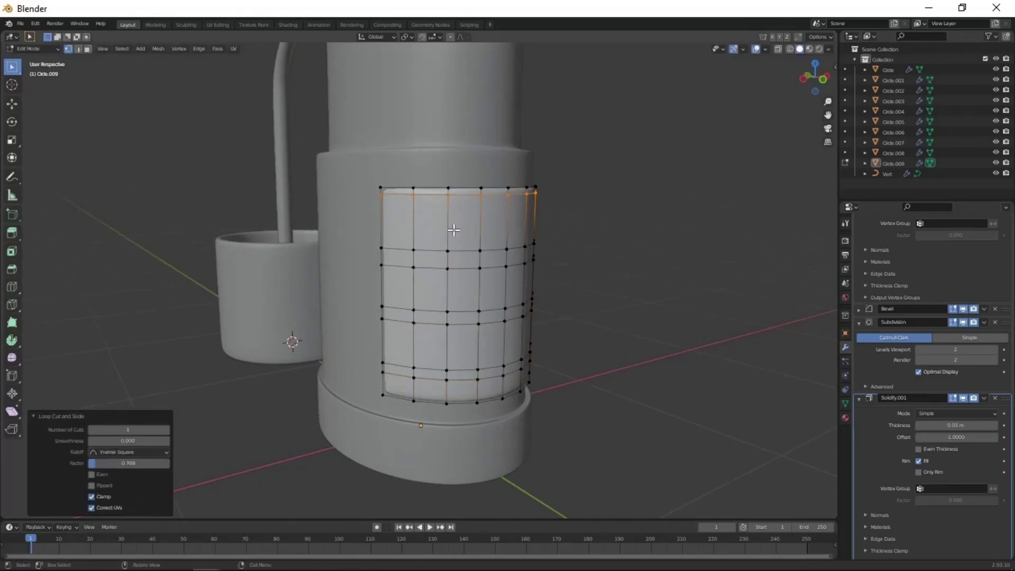
pyautogui.click(469, 210)
# Select three horizontal face rings on the panel and inset them.
pyautogui.moveTo(469, 211); pyautogui.dragTo(423, 275, button='middle')
pyautogui.press('3')
pyautogui.click(444, 246)
pyautogui.keyDown('shift'); pyautogui.click(413, 246); pyautogui.keyUp('shift')
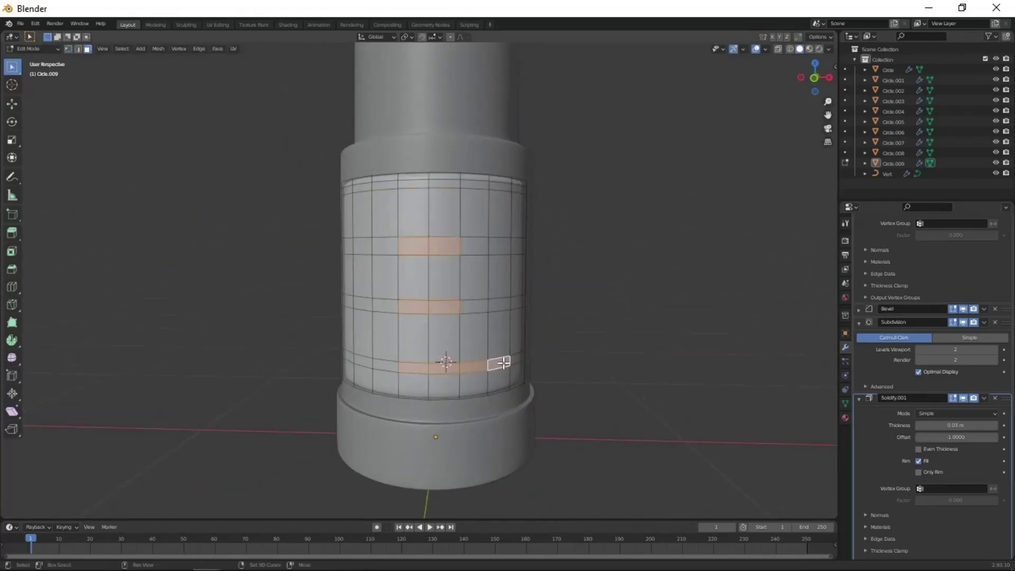
pyautogui.keyDown('alt'); pyautogui.keyDown('shift'); pyautogui.click(362, 249); pyautogui.keyUp('shift'); pyautogui.keyUp('alt')
pyautogui.moveTo(361, 249); pyautogui.dragTo(331, 344, button='middle')
pyautogui.press('i')
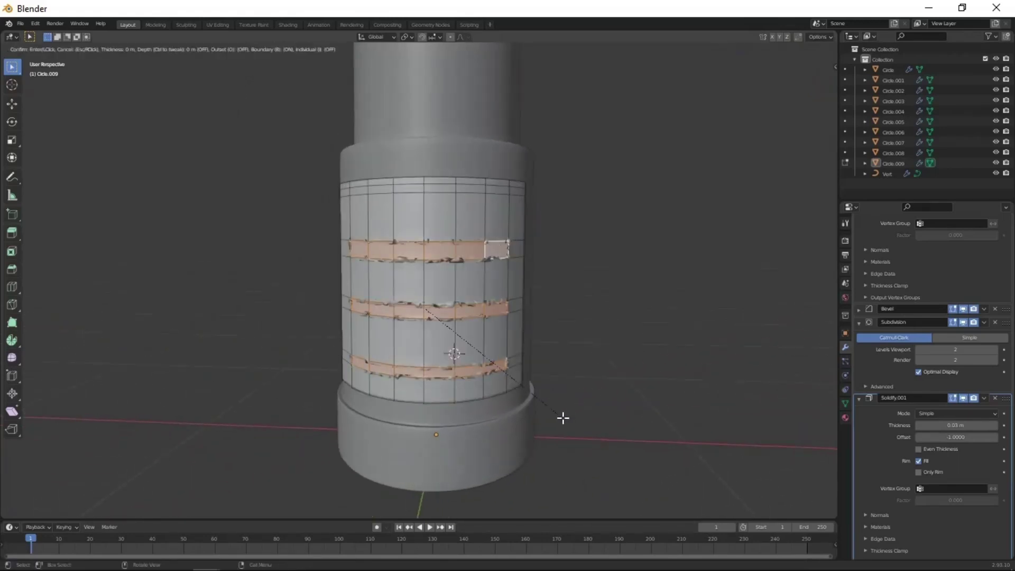
pyautogui.click(562, 413)
pyautogui.moveTo(562, 414)
pyautogui.mouseDown(button='middle')
pyautogui.moveTo(583, 474)
pyautogui.moveTo(672, 363)
pyautogui.mouseUp(button='middle')
# Recess the inset faces into slots and return to object mode.
pyautogui.press('e')
pyautogui.press('Tab')
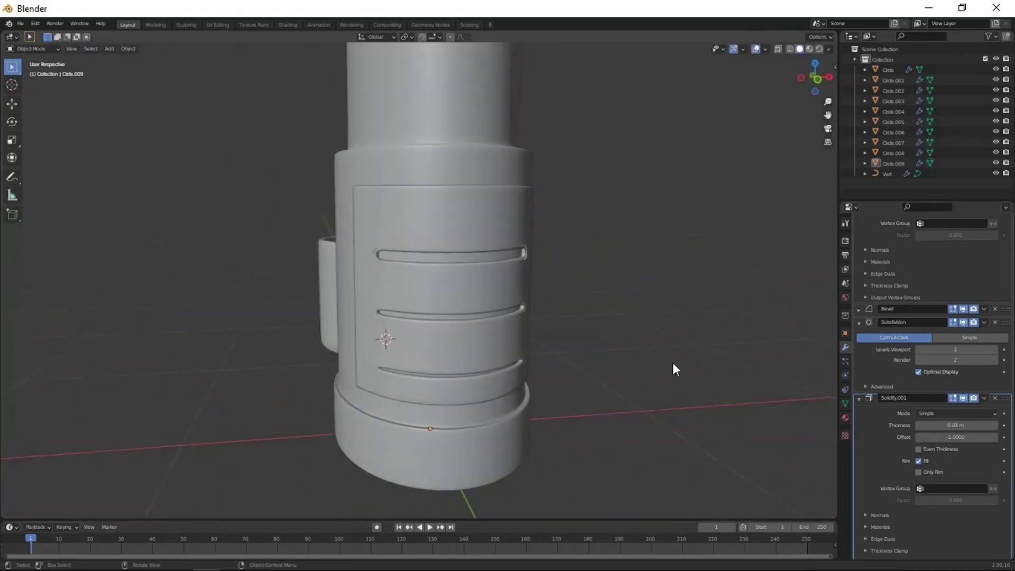
pyautogui.scroll(5, 585, 325)
pyautogui.scroll(-5, 585, 326)
# Lower the slotted panel's thickness to 0.02 m and isolate it.
pyautogui.moveTo(414, 317); pyautogui.dragTo(529, 296, button='middle')
pyautogui.click(423, 254)
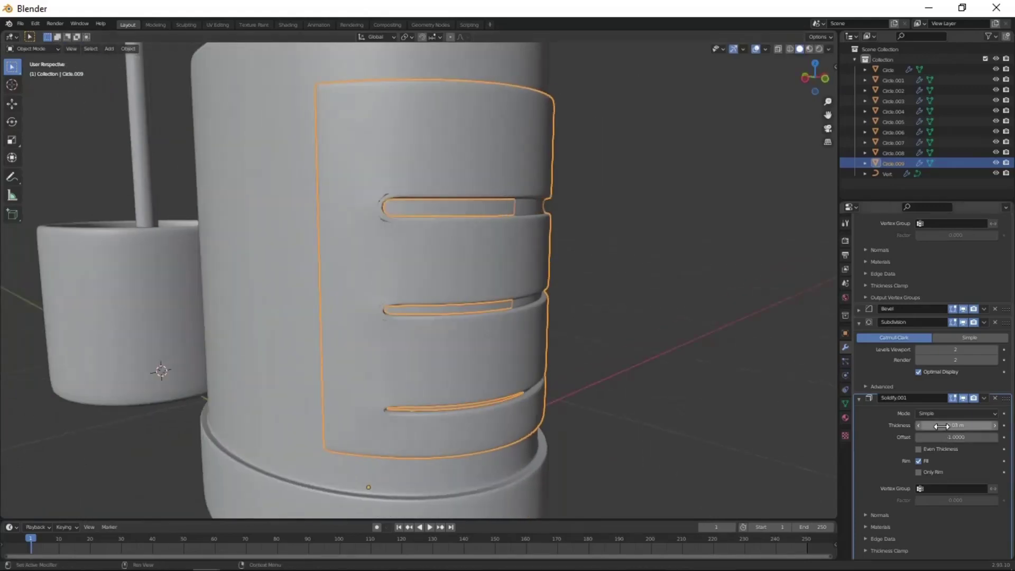
pyautogui.scroll(1, 918, 447)
pyautogui.click(919, 446)
pyautogui.press('KP_Divide')
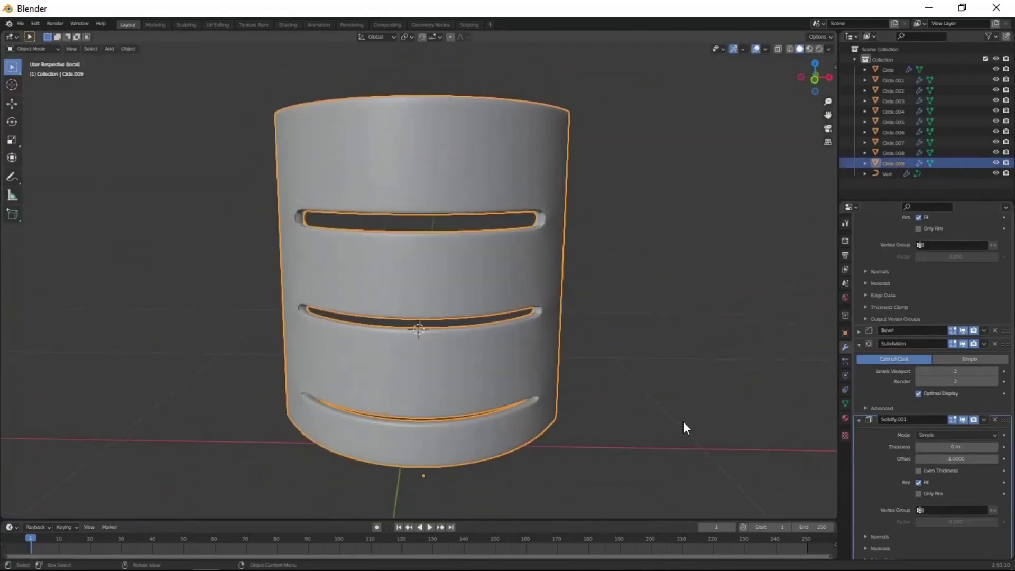
# Bevel the panel's top edge loop, then bring back the rest of the scene.
pyautogui.press('Tab')
pyautogui.moveTo(649, 422); pyautogui.dragTo(477, 161, button='middle')
pyautogui.keyDown('alt'); pyautogui.click(414, 143); pyautogui.keyUp('alt')
pyautogui.moveTo(413, 142)
pyautogui.mouseDown(button='middle')
pyautogui.moveTo(627, 409)
pyautogui.moveTo(415, 377)
pyautogui.mouseUp(button='middle')
pyautogui.press('Escape')
pyautogui.press('Tab')
pyautogui.press('KP_Divide')
# Isolate the panel mesh again and scale it narrower along X.
pyautogui.press('Tab')
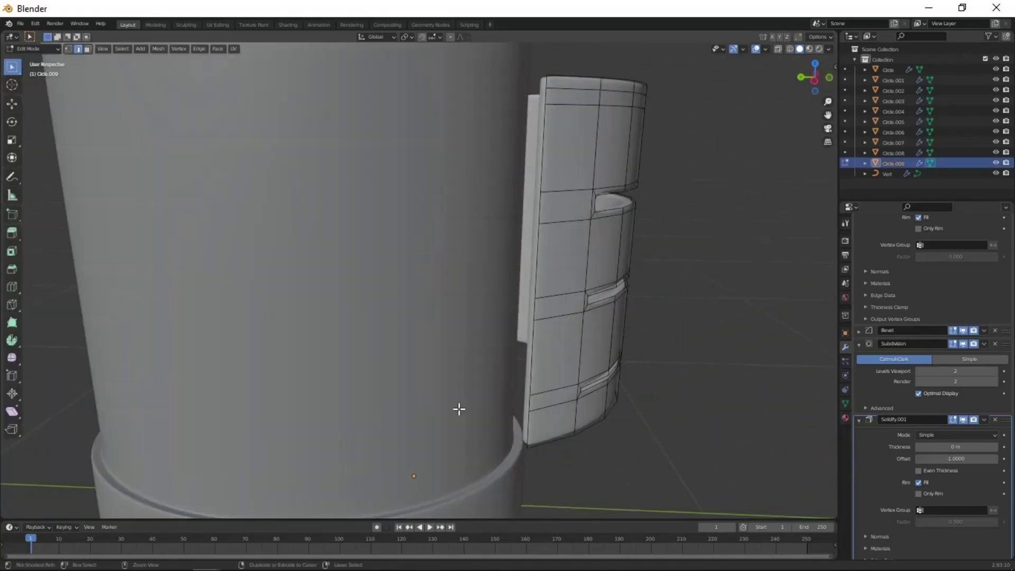
pyautogui.press('Tab')
pyautogui.scroll(-5, 459, 408)
pyautogui.moveTo(455, 342)
pyautogui.mouseDown(button='middle')
pyautogui.moveTo(280, 375)
pyautogui.moveTo(384, 344)
pyautogui.moveTo(416, 273)
pyautogui.mouseUp(button='middle')
pyautogui.scroll(4, 416, 272)
pyautogui.press('Tab')
pyautogui.moveTo(391, 346); pyautogui.dragTo(291, 351, button='middle')
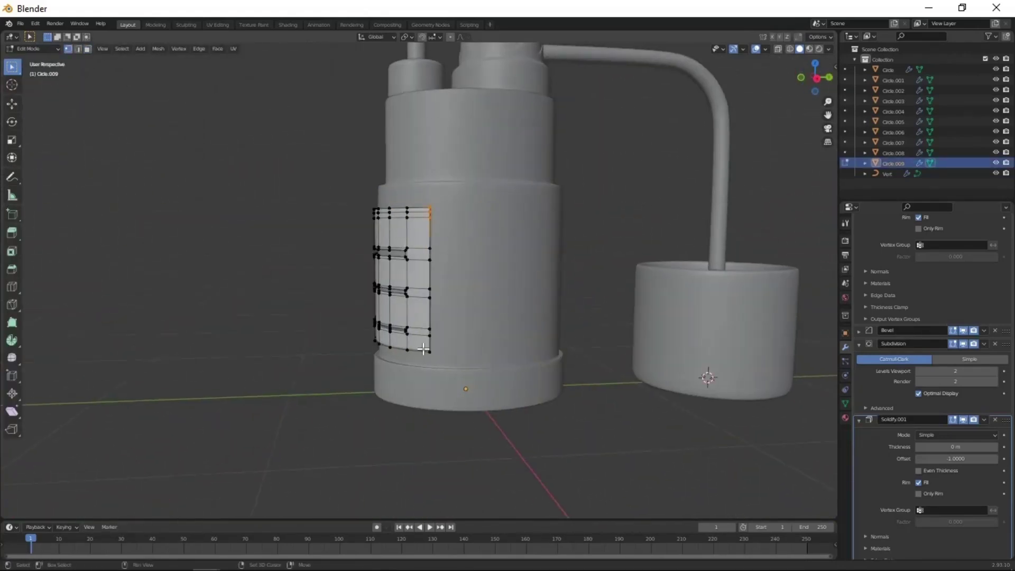
pyautogui.press('KP_Divide')
pyautogui.press('s')
pyautogui.click(584, 444)
pyautogui.moveTo(584, 444); pyautogui.dragTo(571, 459, button='middle')
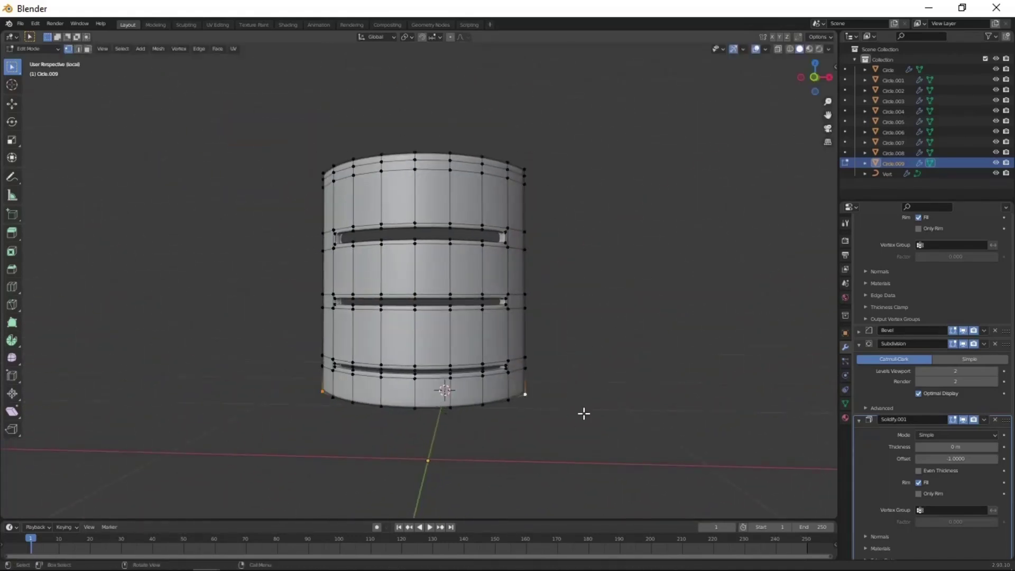
# Knife-cut diagonally across the panel corners to chamfer them.
pyautogui.moveTo(583, 413); pyautogui.dragTo(17, 431, button='middle')
pyautogui.click(17, 305)
pyautogui.moveTo(487, 414); pyautogui.dragTo(538, 291, button='middle')
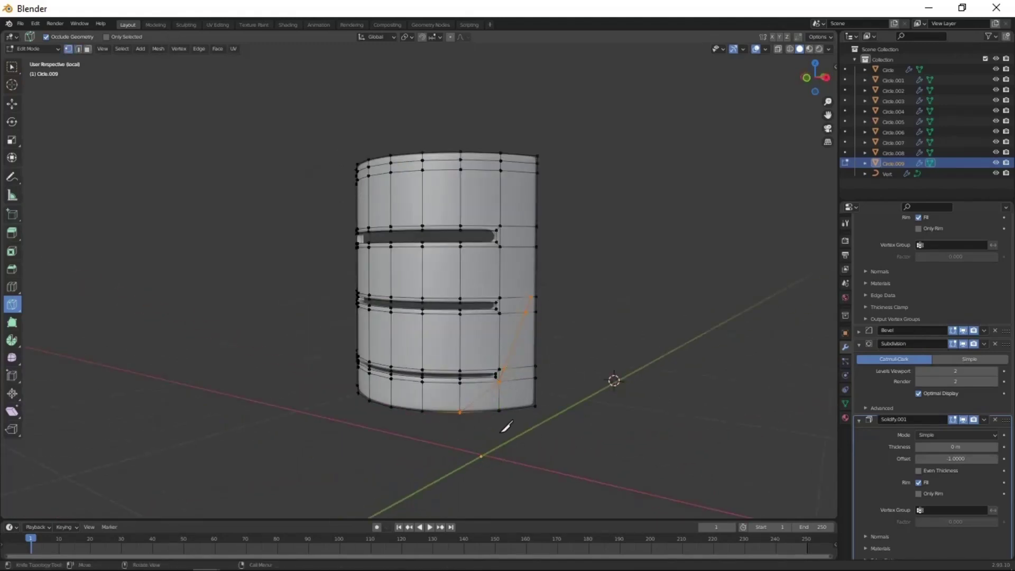
pyautogui.moveTo(506, 426); pyautogui.dragTo(516, 154, button='middle')
pyautogui.press('Return')
pyautogui.moveTo(539, 231)
pyautogui.mouseDown(button='middle')
pyautogui.moveTo(573, 297)
pyautogui.moveTo(333, 220)
pyautogui.moveTo(285, 356)
pyautogui.moveTo(320, 288)
pyautogui.mouseUp(button='middle')
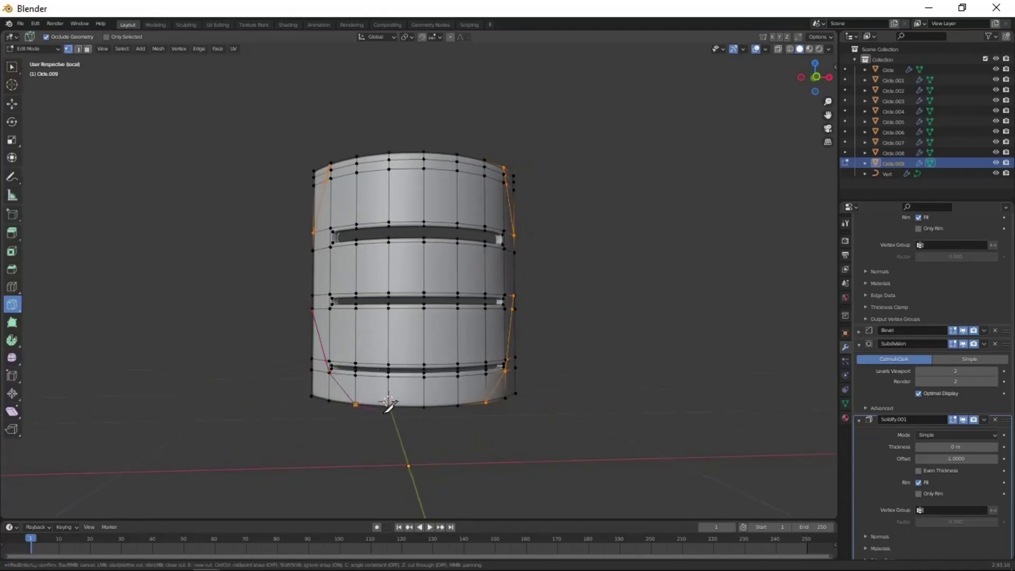
pyautogui.moveTo(388, 403)
pyautogui.mouseDown(button='middle')
pyautogui.moveTo(544, 448)
pyautogui.moveTo(464, 324)
pyautogui.mouseUp(button='middle')
pyautogui.press('Return')
# Return to object mode, restore the full scene, and box-select most objects.
pyautogui.press('3')
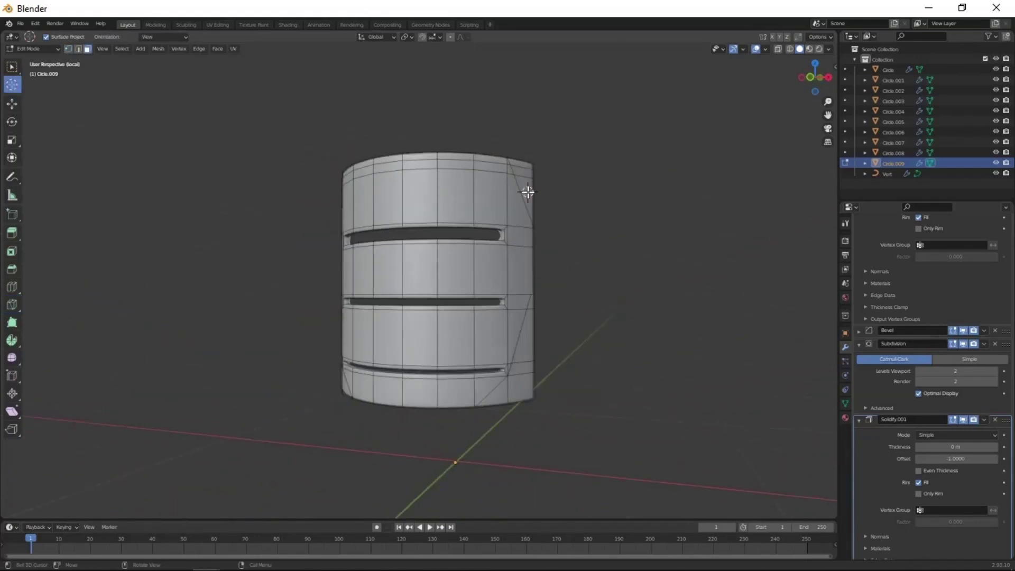
pyautogui.moveTo(530, 349)
pyautogui.mouseDown(button='middle')
pyautogui.moveTo(396, 385)
pyautogui.moveTo(381, 284)
pyautogui.mouseUp(button='middle')
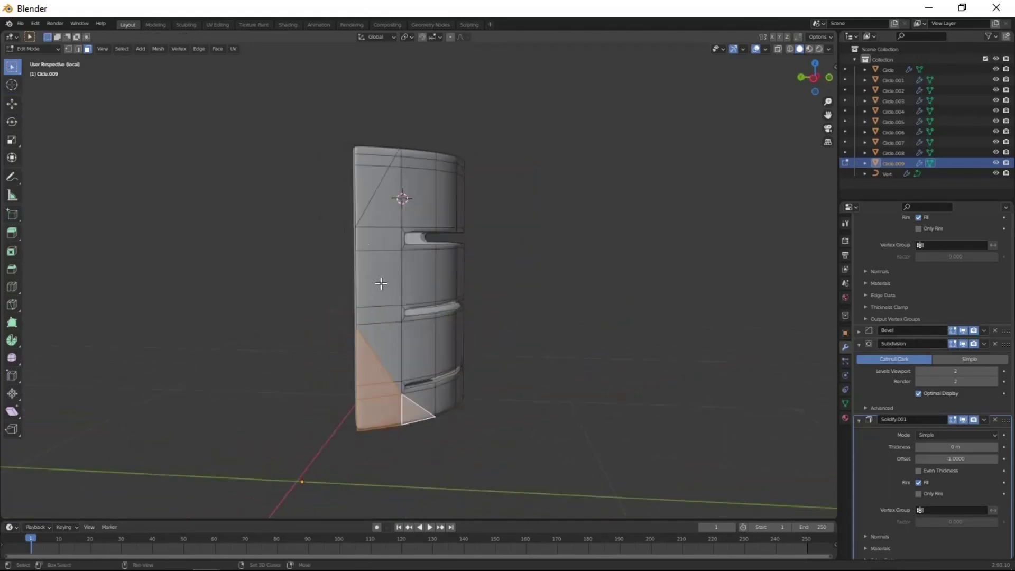
pyautogui.press('Tab')
pyautogui.moveTo(487, 375); pyautogui.dragTo(489, 369, button='middle')
pyautogui.press('KP_Divide')
pyautogui.moveTo(422, 369)
pyautogui.mouseDown(button='middle')
pyautogui.moveTo(394, 354)
pyautogui.moveTo(462, 361)
pyautogui.moveTo(532, 340)
pyautogui.moveTo(436, 439)
pyautogui.moveTo(468, 389)
pyautogui.mouseUp(button='middle')
pyautogui.press('Tab')
pyautogui.press('Tab')
pyautogui.scroll(-5, 468, 390)
pyautogui.moveTo(186, 111); pyautogui.dragTo(609, 233)
# Hide the current objects and add a mesh circle rotated 90° on X, scaled 0.527, and raised.
pyautogui.press('h')
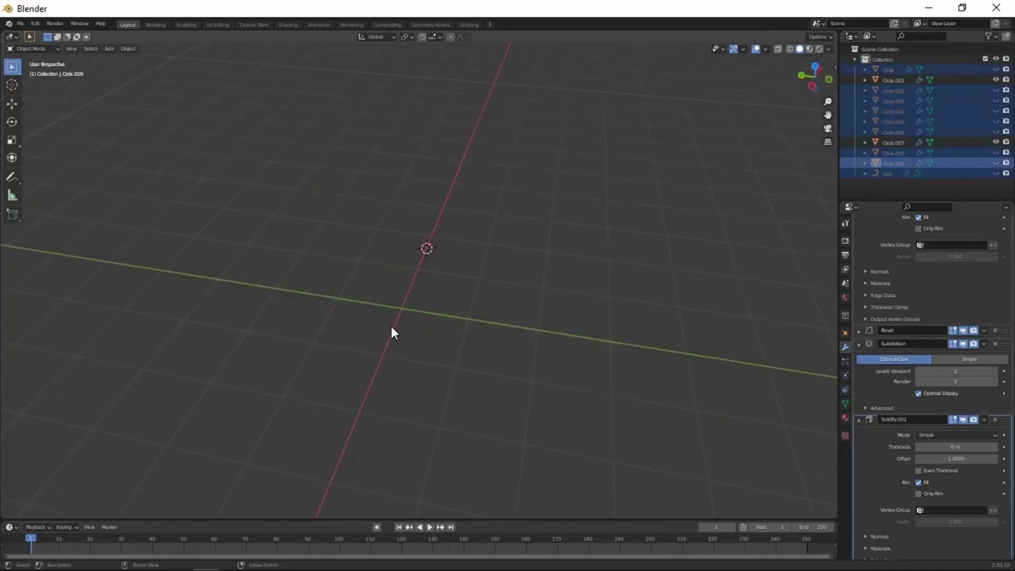
pyautogui.hotkey('shift', 'a')
pyautogui.moveTo(500, 376)
pyautogui.click(465, 166)
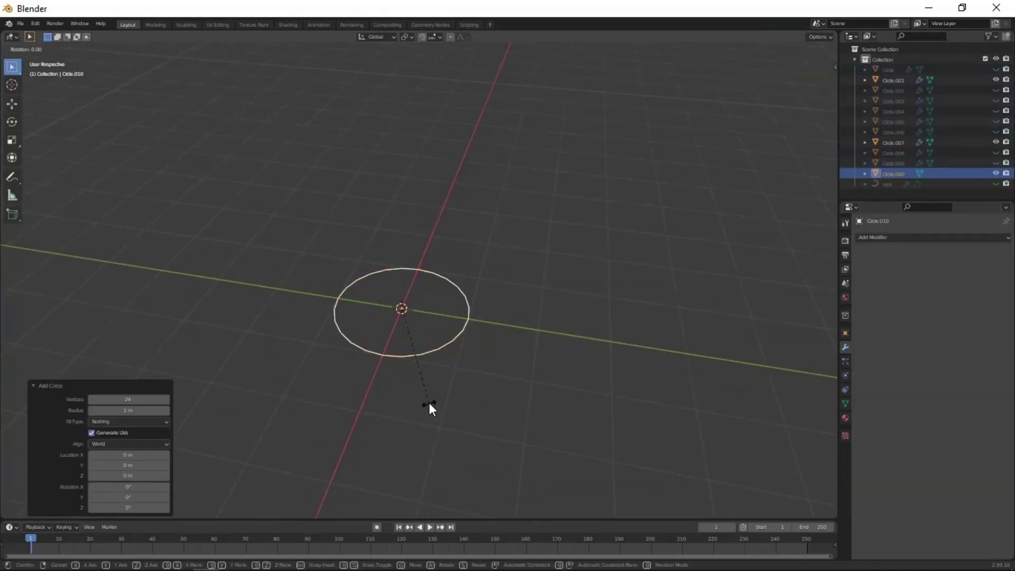
pyautogui.write('x90')
pyautogui.press('Return')
pyautogui.press('s')
pyautogui.press('Return')
pyautogui.press('g')
pyautogui.press('z')
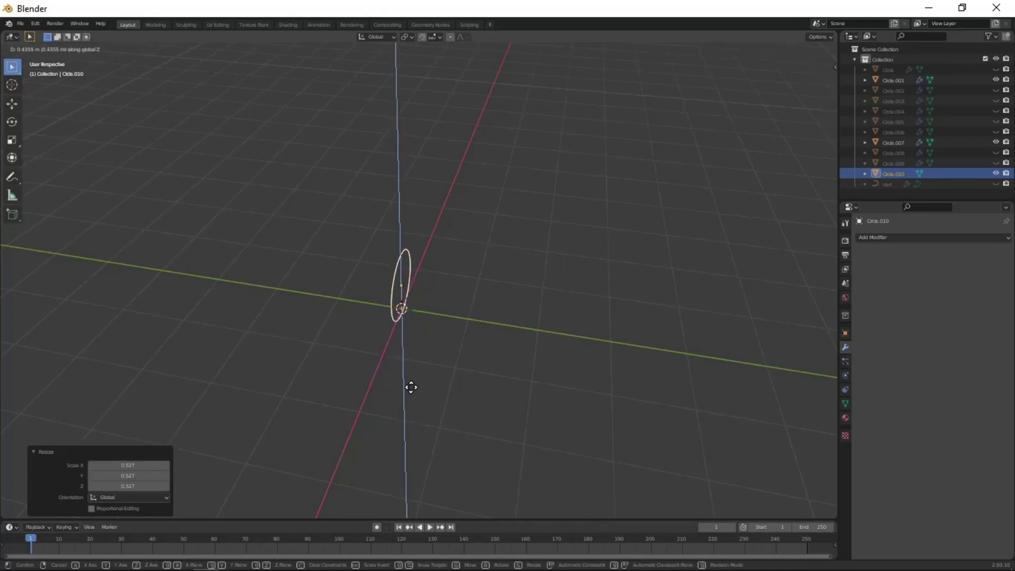
pyautogui.press('Return')
# Fill the circle with a face, lower it, and extrude it into a short cylinder.
pyautogui.press('Tab')
pyautogui.press('f')
pyautogui.press('KP_1')
pyautogui.press('g')
pyautogui.press('z')
pyautogui.click(386, 448)
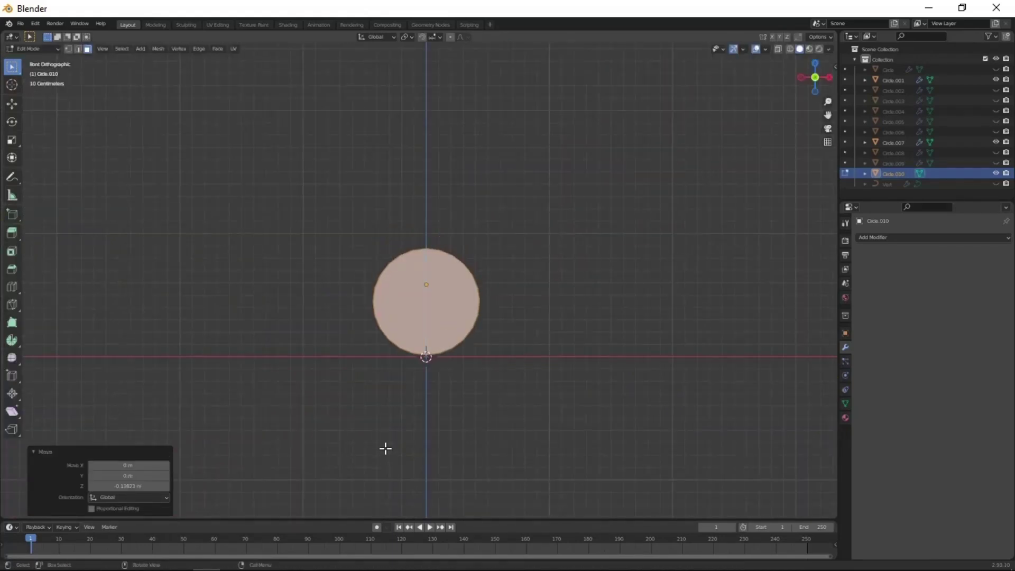
pyautogui.press('KP_3')
pyautogui.press('e')
pyautogui.click(474, 453)
pyautogui.moveTo(473, 453)
pyautogui.mouseDown(button='middle')
pyautogui.moveTo(553, 455)
pyautogui.moveTo(603, 499)
pyautogui.mouseUp(button='middle')
# Build stepped ends on the cylinder with insets (one at 0.1343 m) and extrusions.
pyautogui.press('i')
pyautogui.press('Return')
pyautogui.press('e')
pyautogui.click(571, 479)
pyautogui.press('i')
pyautogui.click(593, 503)
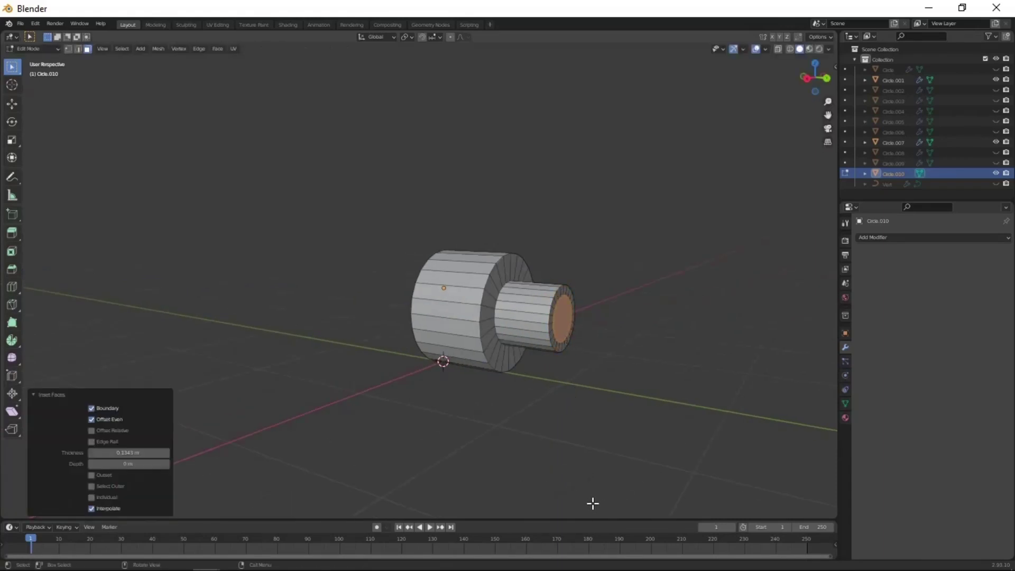
pyautogui.click(625, 514)
pyautogui.press('ctrl+KP_Add')
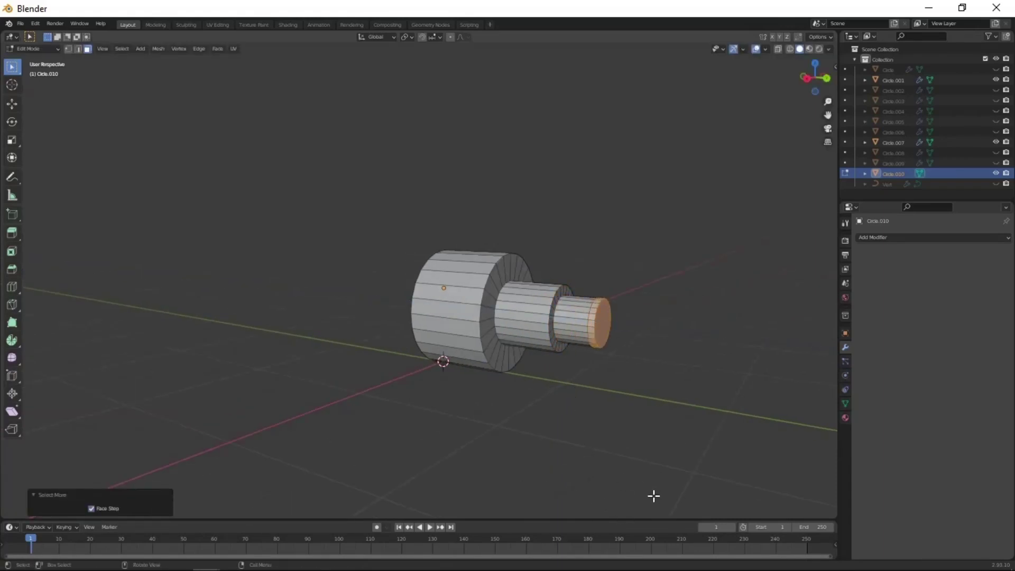
pyautogui.click(735, 169)
pyautogui.moveTo(734, 169)
pyautogui.mouseDown(button='middle')
pyautogui.moveTo(688, 296)
pyautogui.moveTo(589, 335)
pyautogui.mouseUp(button='middle')
# Separate the end piece and the middle section into their own objects.
pyautogui.press('p')
pyautogui.click(672, 303)
pyautogui.press('Tab')
pyautogui.press('Tab')
pyautogui.press('l')
pyautogui.press('p')
pyautogui.click(589, 334)
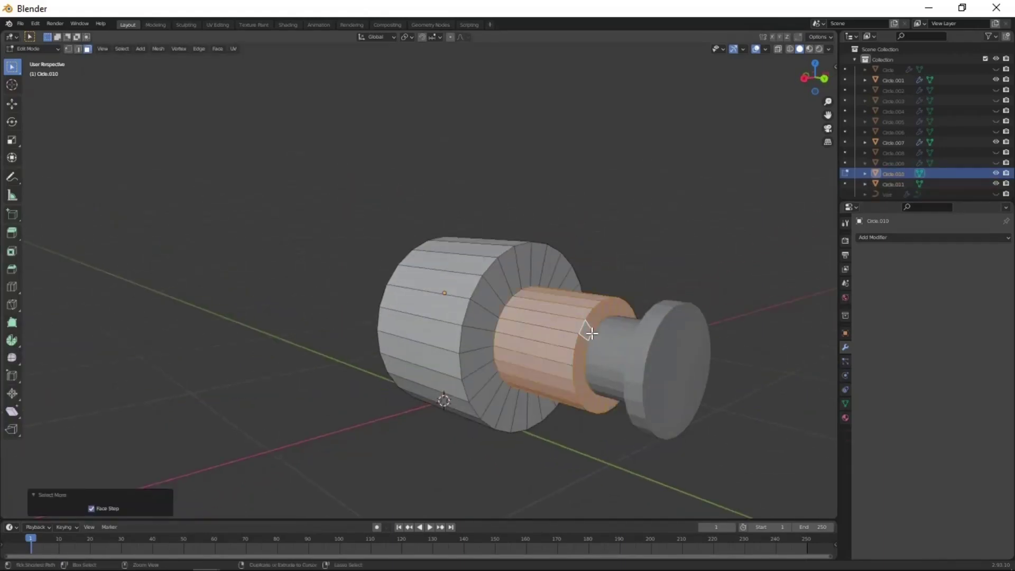
# Give the connector base a level 2 Subdivision.
pyautogui.press('Tab')
pyautogui.moveTo(605, 282); pyautogui.dragTo(329, 233, button='middle')
pyautogui.rightClick(329, 233)
pyautogui.click(329, 233)
pyautogui.hotkey('ctrl', '2')
pyautogui.press('Tab')
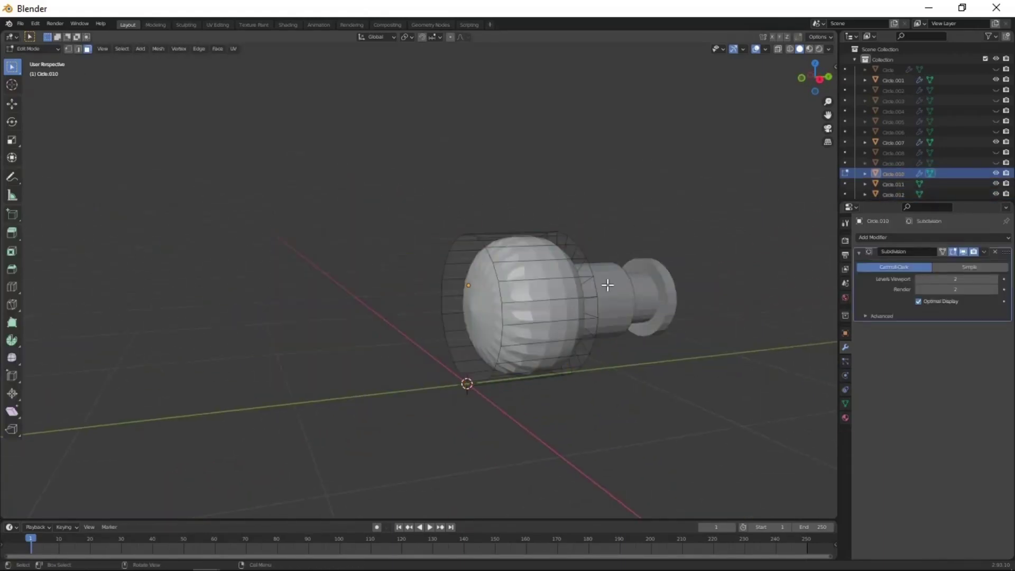
pyautogui.moveTo(608, 284)
pyautogui.mouseDown(button='middle')
pyautogui.moveTo(505, 306)
pyautogui.moveTo(507, 353)
pyautogui.mouseUp(button='middle')
# Add an edge loop to tighten the front of the connector base.
pyautogui.hotkey('ctrl', 'r')
pyautogui.click(505, 306)
pyautogui.click(507, 354)
pyautogui.click(496, 341)
pyautogui.moveTo(546, 392); pyautogui.dragTo(526, 333, button='middle')
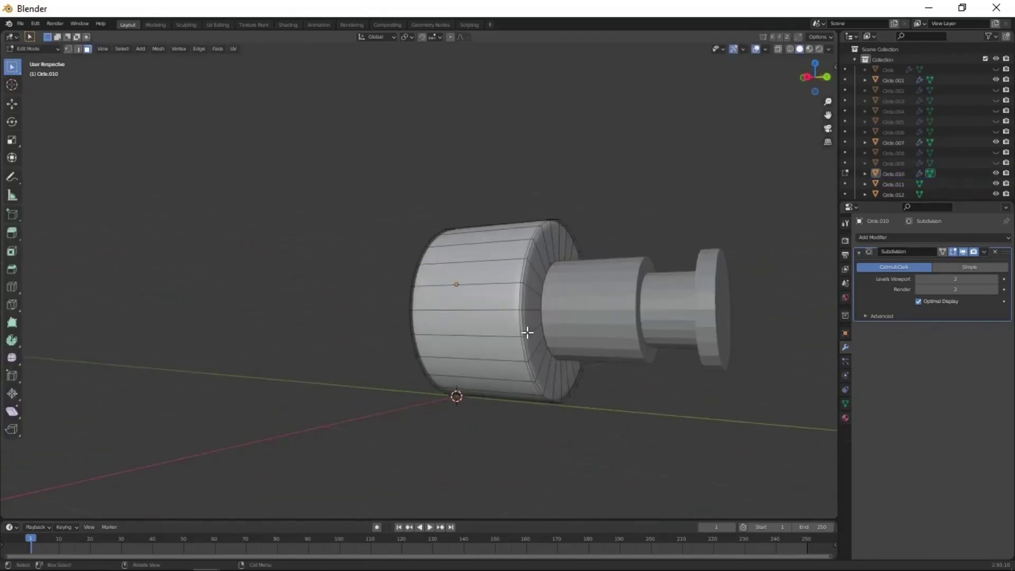
pyautogui.press('Tab')
# Give the middle ring a level 2 Subdivision and a supporting loop cut.
pyautogui.click(582, 304)
pyautogui.hotkey('ctrl', '1')
pyautogui.moveTo(250, 333); pyautogui.dragTo(411, 403, button='middle')
pyautogui.press('Tab')
pyautogui.hotkey('ctrl', 'r')
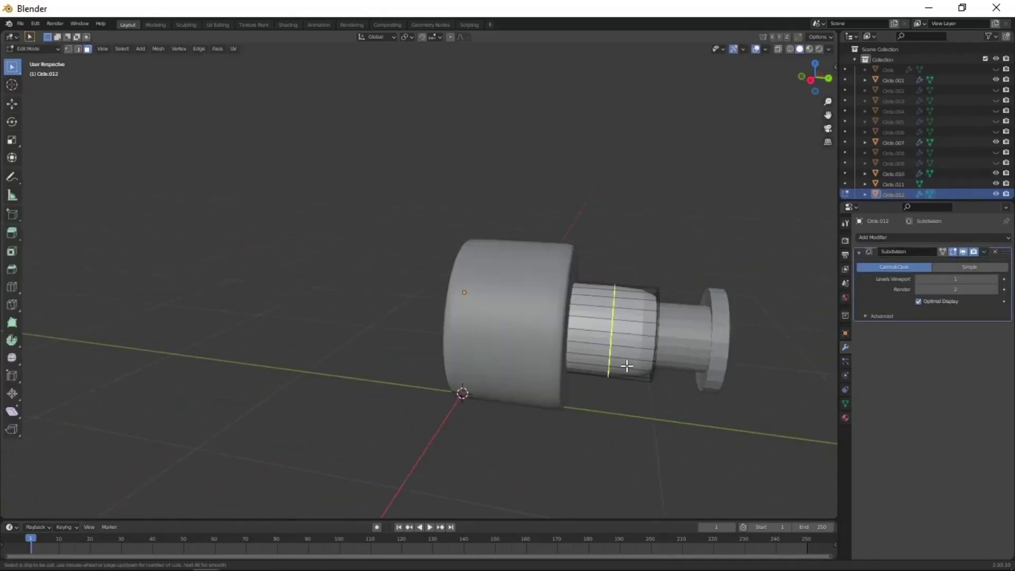
pyautogui.scroll(5, 624, 367)
pyautogui.click(624, 367)
pyautogui.hotkey('ctrl', 'z')
pyautogui.hotkey('ctrl', 'z')
pyautogui.hotkey('ctrl', 'z')
pyautogui.hotkey('ctrl', '2')
pyautogui.press('Tab')
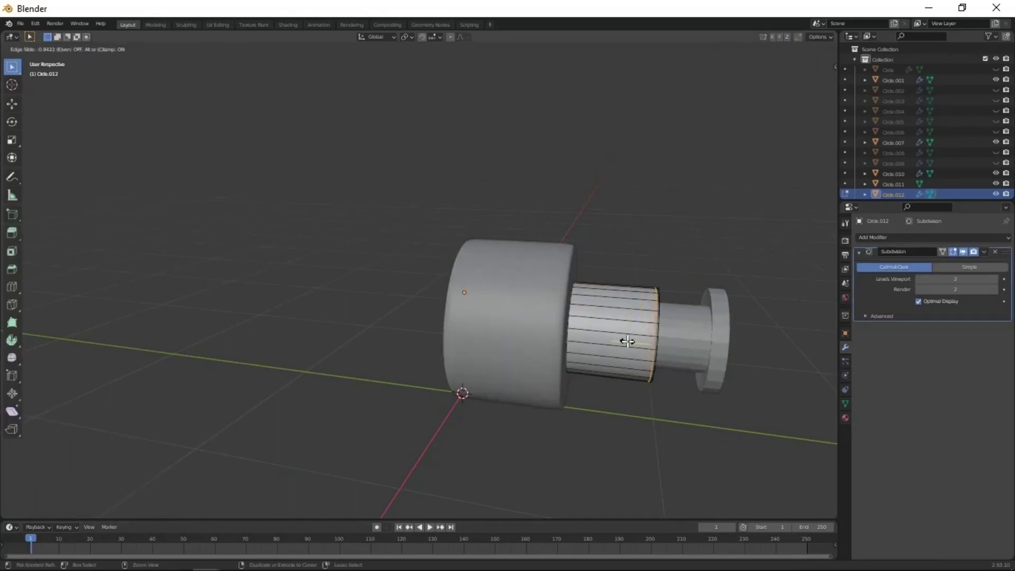
pyautogui.click(627, 342)
# Isolate the ring and add an edge loop slid close to its rim.
pyautogui.press('Tab')
pyautogui.moveTo(577, 271); pyautogui.dragTo(455, 290, button='middle')
pyautogui.hotkey('ctrl', 'z')
pyautogui.press('KP_Divide')
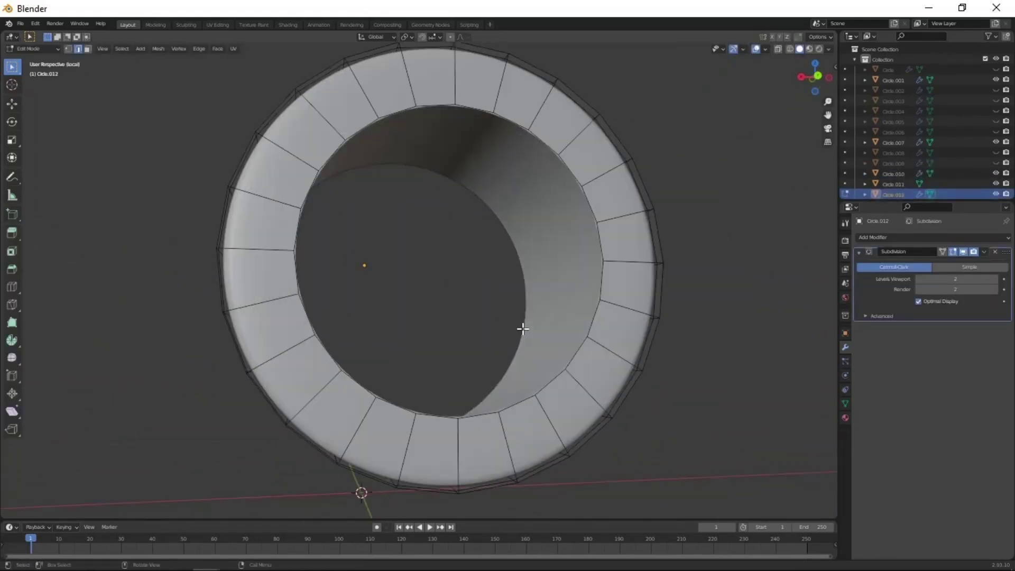
pyautogui.moveTo(515, 127); pyautogui.dragTo(527, 123, button='middle')
pyautogui.hotkey('ctrl', 'r')
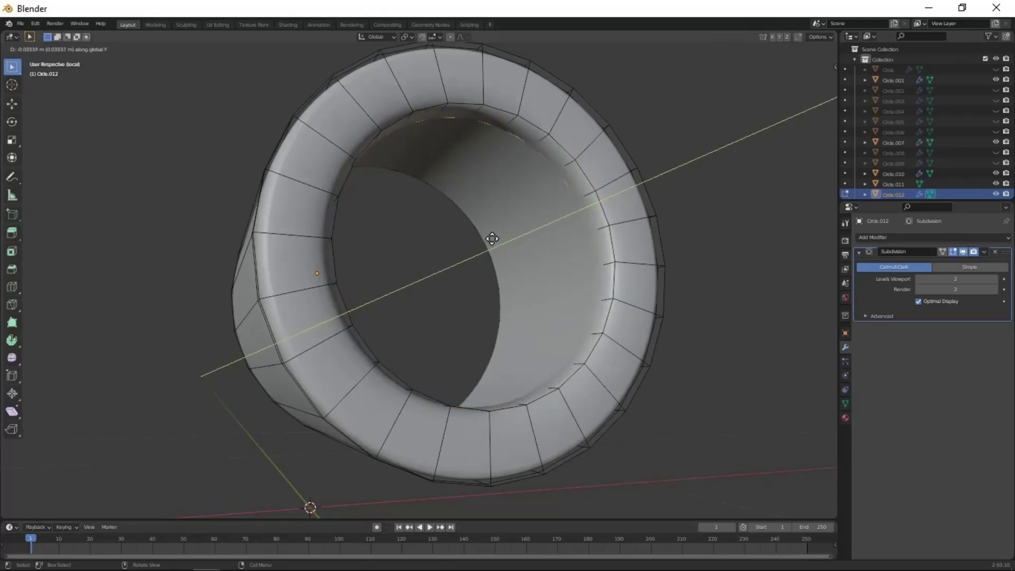
pyautogui.click(556, 128)
pyautogui.click(555, 228)
pyautogui.moveTo(555, 228); pyautogui.dragTo(478, 292, button='middle')
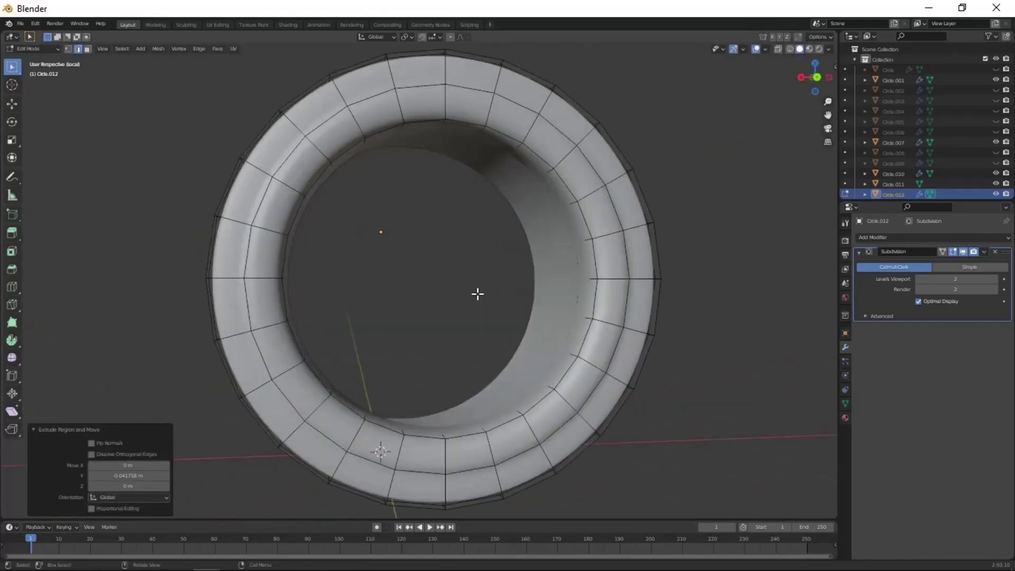
pyautogui.press('Tab')
# Bring all connector parts back into view, then select and isolate the flanged end piece.
pyautogui.press('KP_Divide')
pyautogui.moveTo(711, 229); pyautogui.dragTo(524, 312, button='middle')
pyautogui.press('Tab')
pyautogui.press('Tab')
pyautogui.click(508, 254)
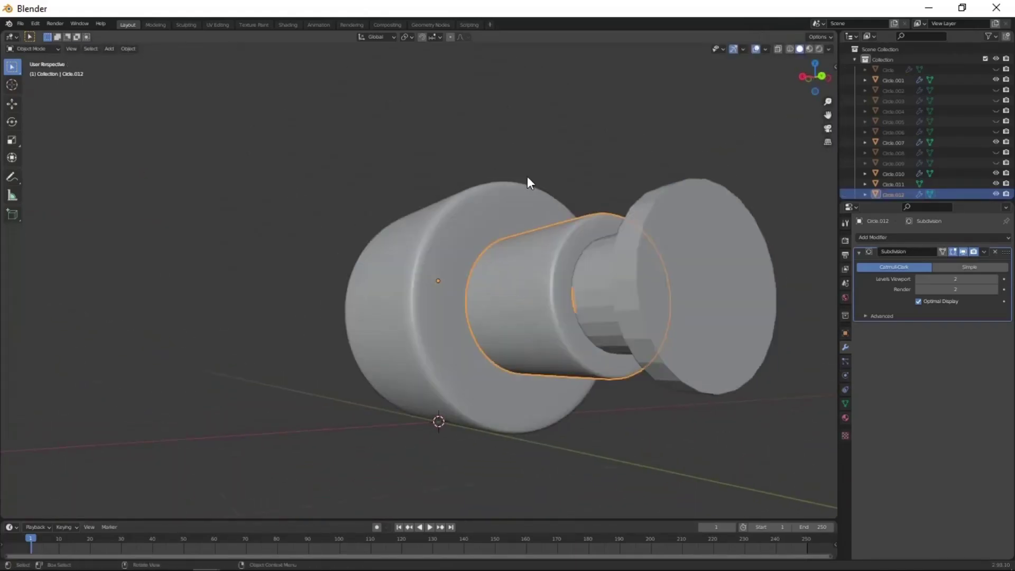
pyautogui.scroll(3, 715, 291)
pyautogui.press('KP_Divide')
pyautogui.press('Tab')
# Knife-cut lines across the end piece's circular cap in front view.
pyautogui.moveTo(481, 331)
pyautogui.mouseDown(button='middle')
pyautogui.moveTo(550, 340)
pyautogui.moveTo(446, 331)
pyautogui.moveTo(479, 310)
pyautogui.moveTo(283, 215)
pyautogui.moveTo(373, 246)
pyautogui.mouseUp(button='middle')
pyautogui.press('1')
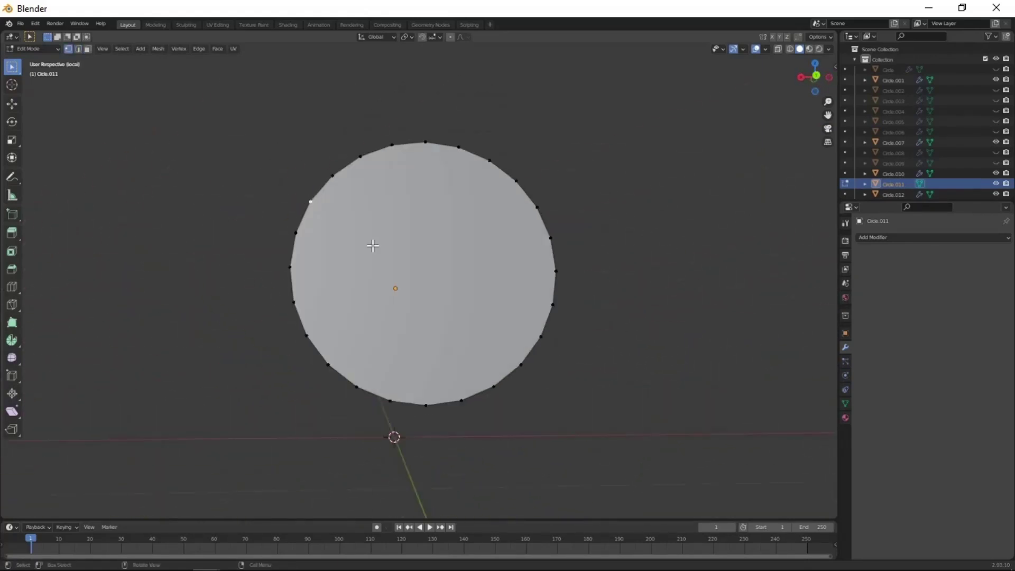
pyautogui.press('Return')
pyautogui.press('k')
pyautogui.click(357, 387)
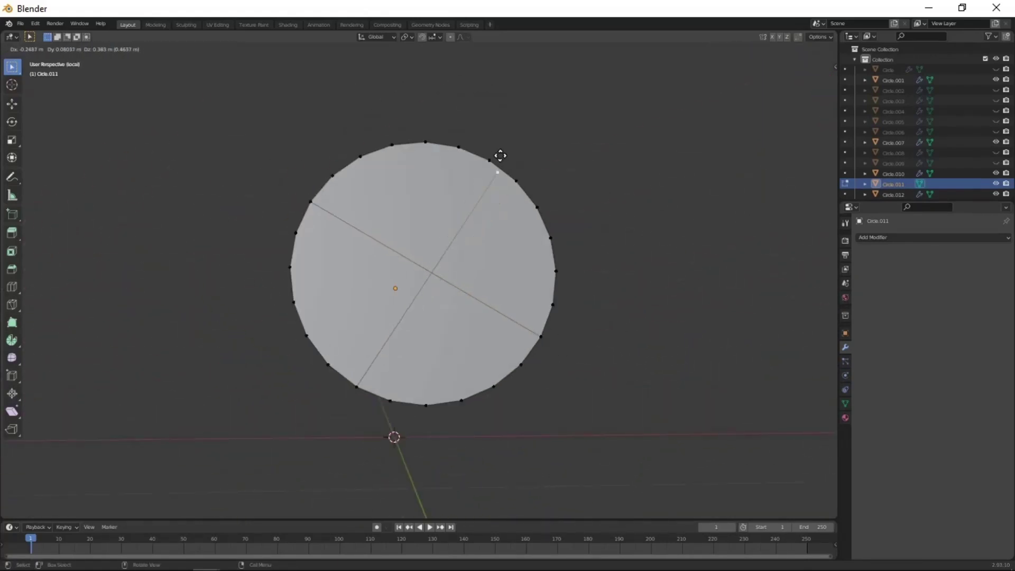
pyautogui.press('Return')
pyautogui.moveTo(488, 316); pyautogui.dragTo(564, 356, button='middle')
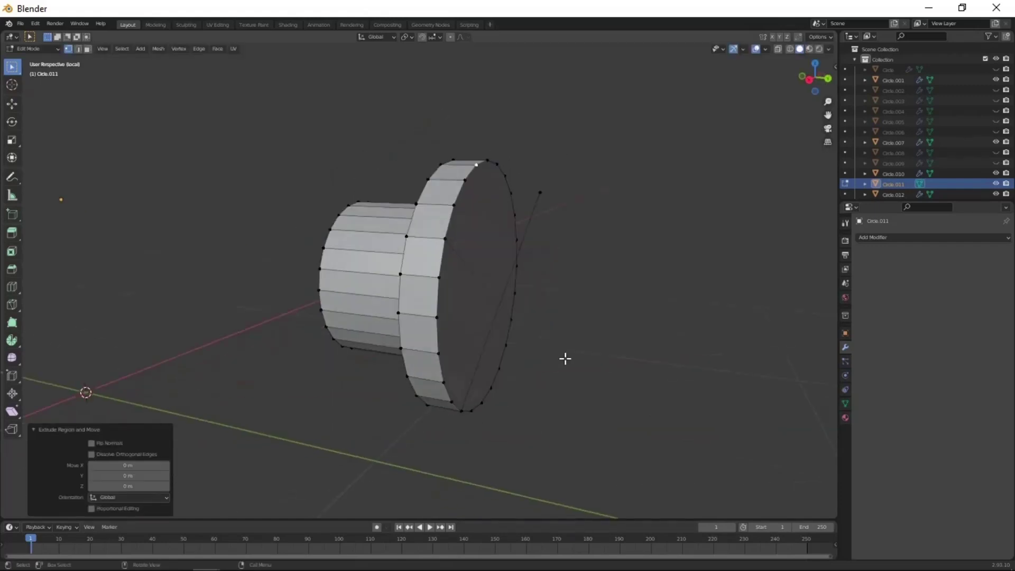
pyautogui.press('g')
# Inset the cap face twice to form a central hub ring.
pyautogui.press('3')
pyautogui.click(479, 328)
pyautogui.moveTo(480, 329); pyautogui.dragTo(671, 449, button='middle')
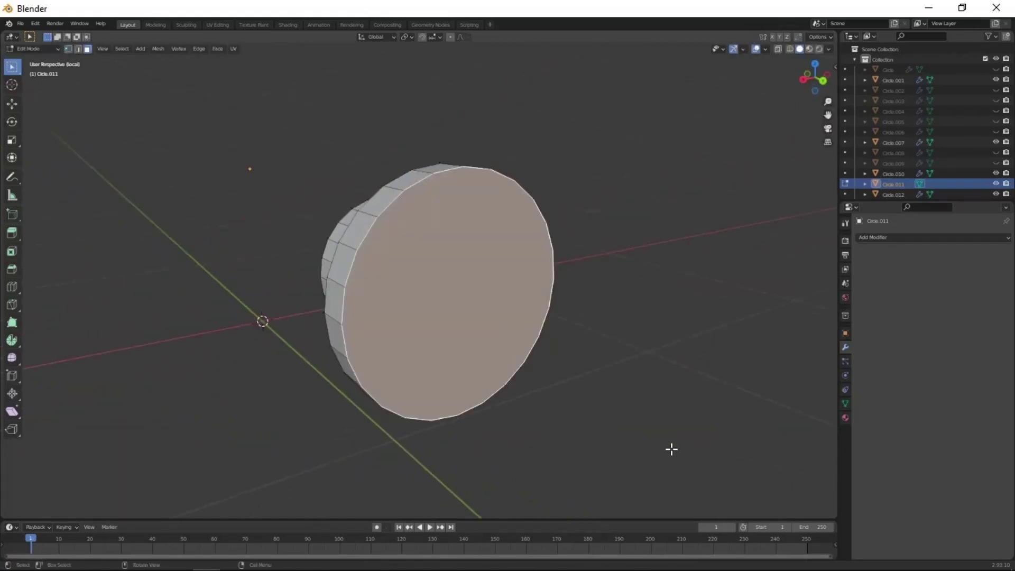
pyautogui.press('i')
pyautogui.click(656, 457)
pyautogui.press('i')
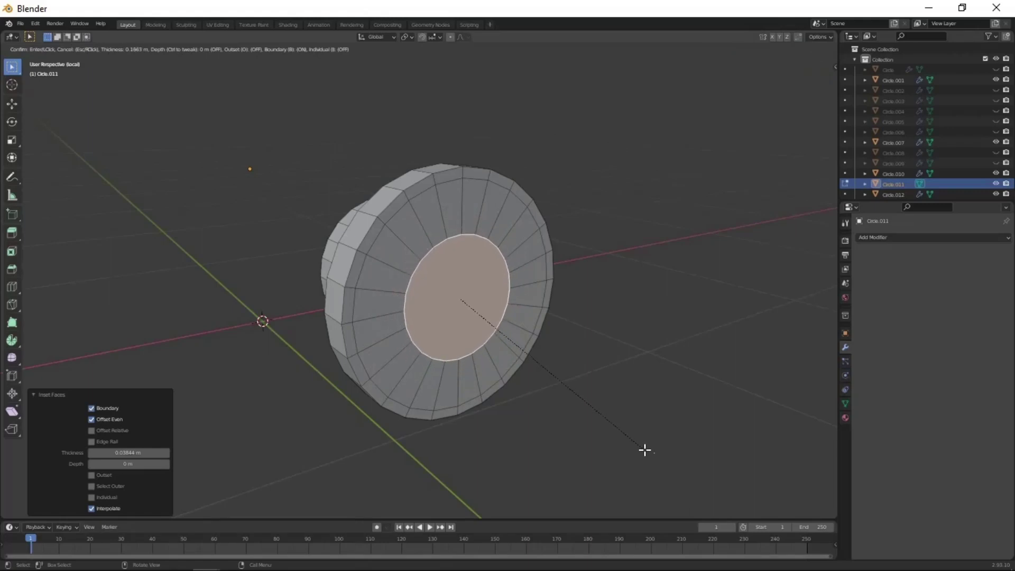
pyautogui.click(596, 415)
pyautogui.moveTo(596, 415); pyautogui.dragTo(402, 211, button='middle')
# Delete alternate wedge faces of the cap to open the first grille holes.
pyautogui.click(373, 206)
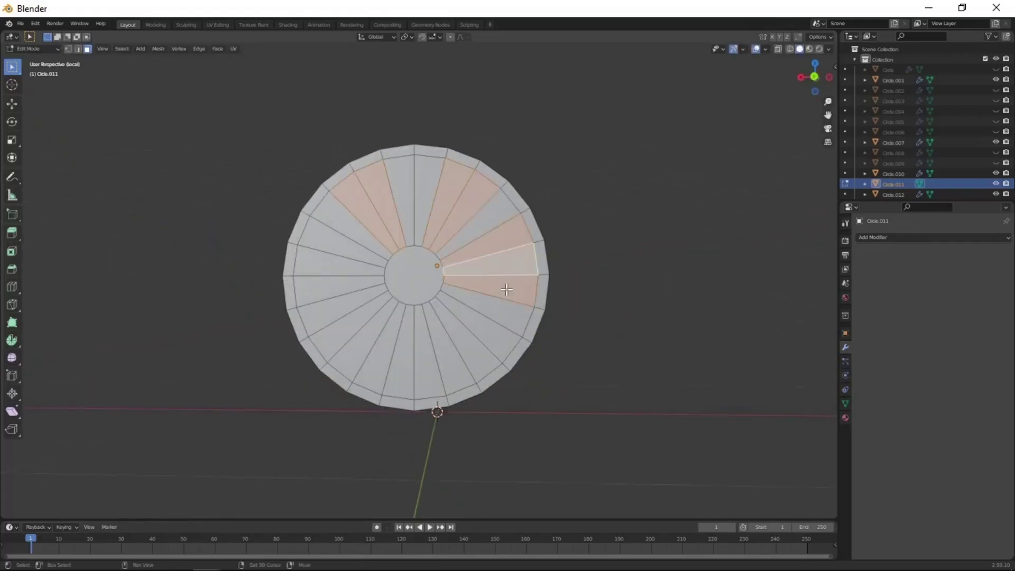
pyautogui.moveTo(371, 206)
pyautogui.mouseDown(button='middle')
pyautogui.moveTo(471, 352)
pyautogui.moveTo(376, 401)
pyautogui.moveTo(507, 351)
pyautogui.moveTo(486, 200)
pyautogui.mouseUp(button='middle')
pyautogui.press('x')
pyautogui.click(473, 360)
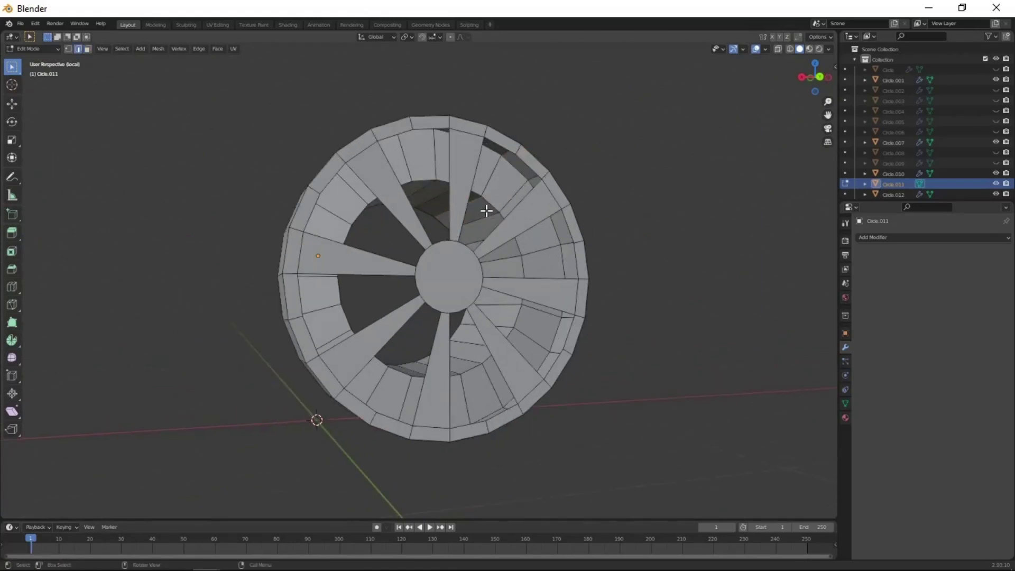
pyautogui.press('f')
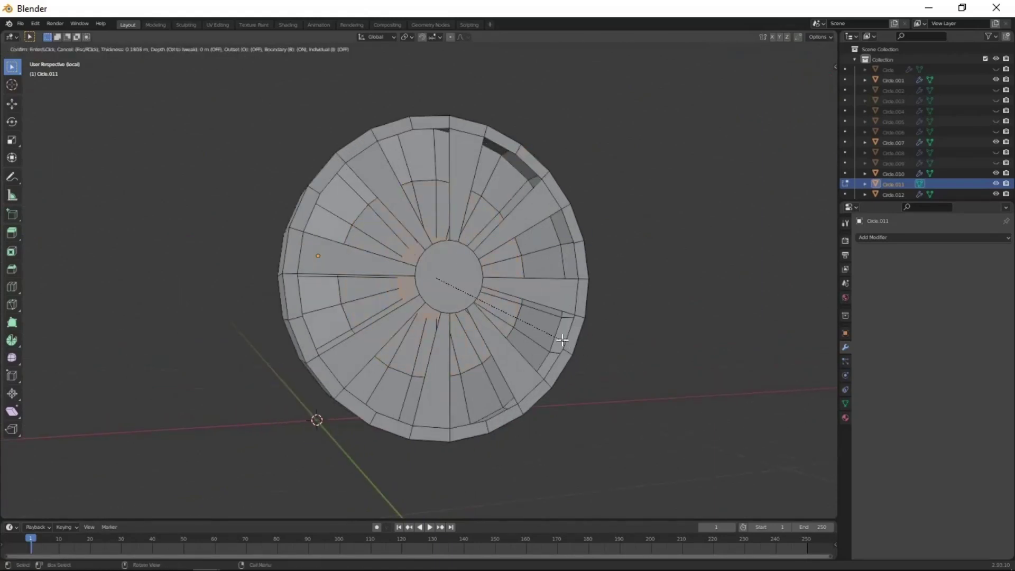
pyautogui.moveTo(549, 342); pyautogui.dragTo(563, 424, button='middle')
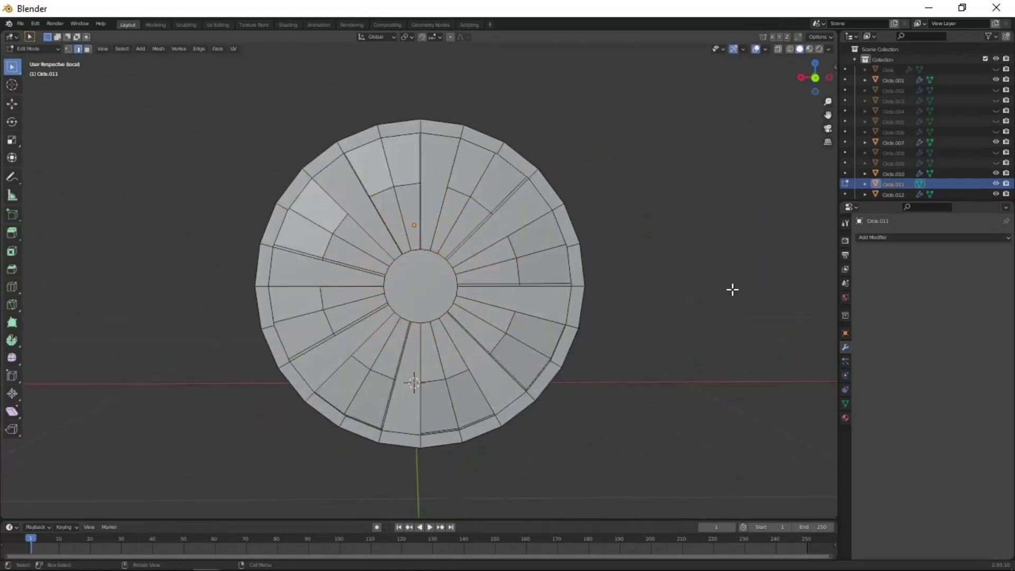
pyautogui.moveTo(733, 289)
pyautogui.mouseDown(button='middle')
pyautogui.moveTo(507, 239)
pyautogui.moveTo(299, 396)
pyautogui.moveTo(328, 433)
pyautogui.moveTo(227, 396)
pyautogui.moveTo(346, 216)
pyautogui.mouseUp(button='middle')
pyautogui.click(540, 227)
# Delete the remaining alternate wedge faces to complete the spoked pattern.
pyautogui.keyDown('shift'); pyautogui.click(410, 184); pyautogui.keyUp('shift')
pyautogui.moveTo(409, 184)
pyautogui.mouseDown(button='middle')
pyautogui.moveTo(446, 212)
pyautogui.moveTo(395, 225)
pyautogui.mouseUp(button='middle')
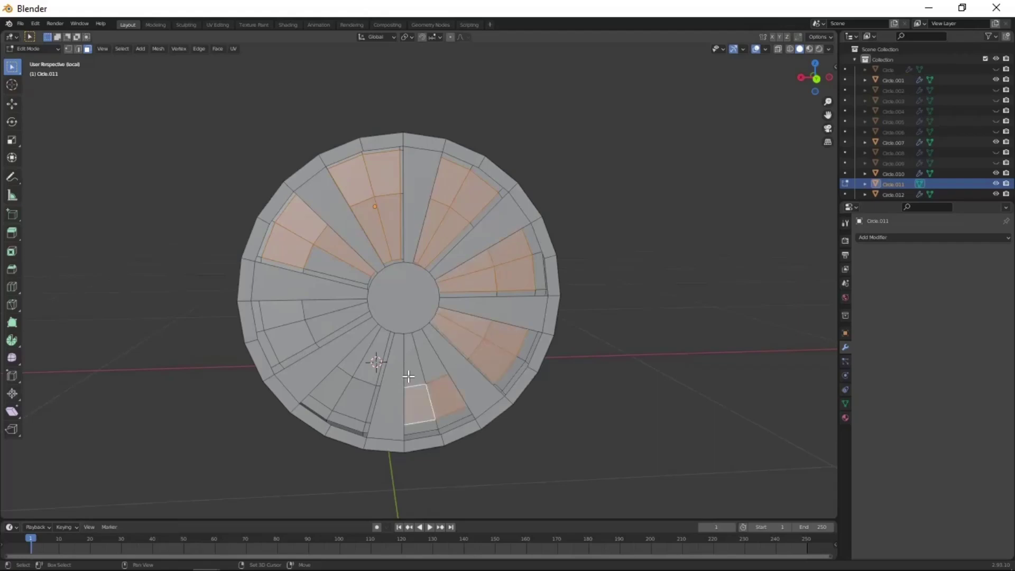
pyautogui.keyDown('shift'); pyautogui.click(304, 341); pyautogui.keyUp('shift')
pyautogui.press('x')
# Add a Solidify modifier to give the grille thickness.
pyautogui.click(430, 396)
pyautogui.moveTo(430, 396); pyautogui.dragTo(591, 426, button='middle')
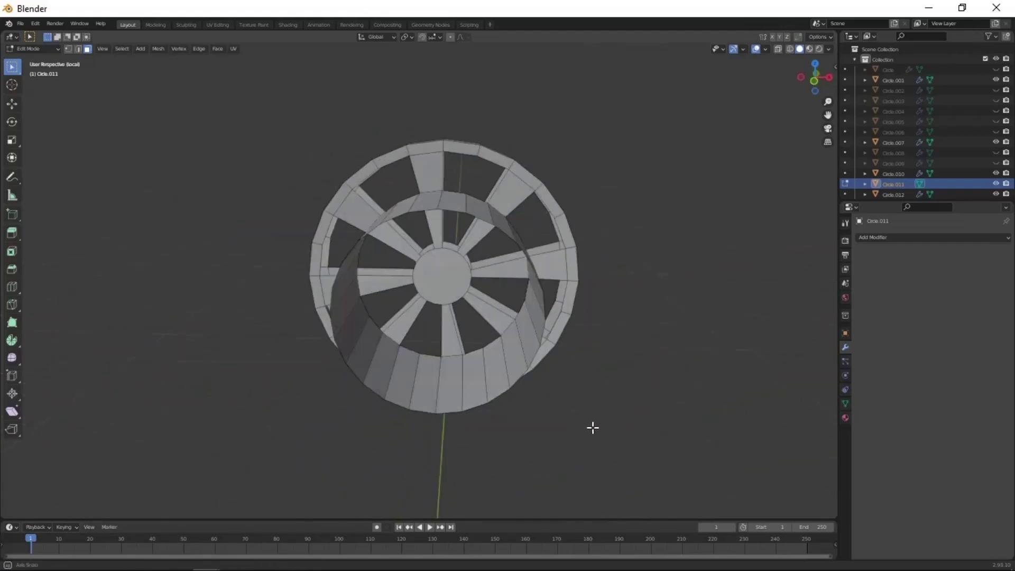
pyautogui.click(933, 238)
pyautogui.click(819, 410)
pyautogui.moveTo(714, 338)
pyautogui.mouseDown(button='middle')
pyautogui.moveTo(614, 351)
pyautogui.moveTo(390, 302)
pyautogui.mouseUp(button='middle')
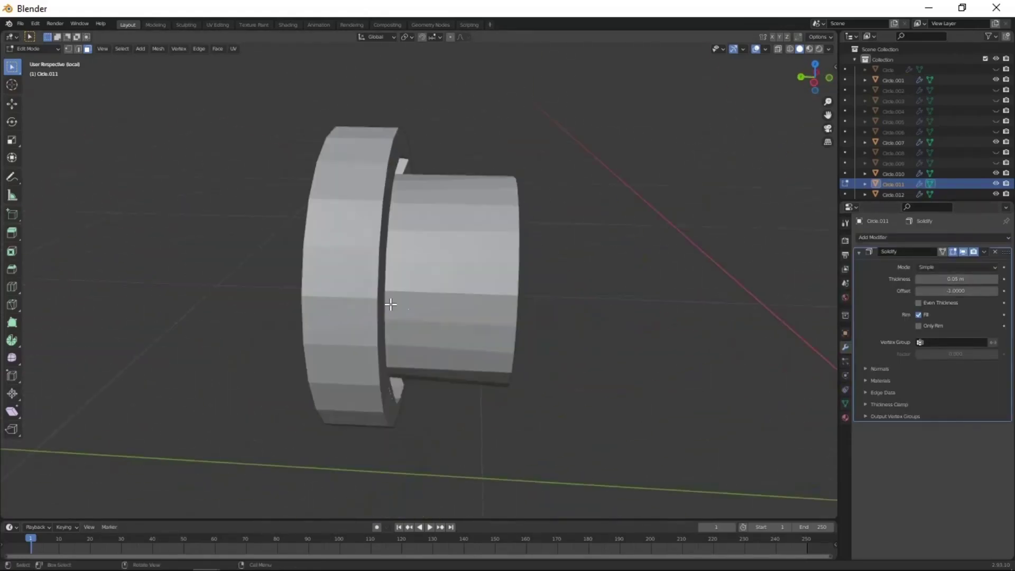
# Give the grille a level 2 Subdivision and a loop cut near its rim.
pyautogui.press('Tab')
pyautogui.hotkey('ctrl', '2')
pyautogui.moveTo(333, 221)
pyautogui.mouseDown(button='middle')
pyautogui.moveTo(388, 296)
pyautogui.moveTo(531, 340)
pyautogui.moveTo(390, 312)
pyautogui.moveTo(414, 335)
pyautogui.mouseUp(button='middle')
pyautogui.press('Tab')
pyautogui.hotkey('ctrl', 'r')
pyautogui.click(530, 340)
pyautogui.click(569, 343)
# Add another loop cut near the upper spoke, then zoom out to show the whole model.
pyautogui.hotkey('ctrl', 'r')
pyautogui.click(370, 336)
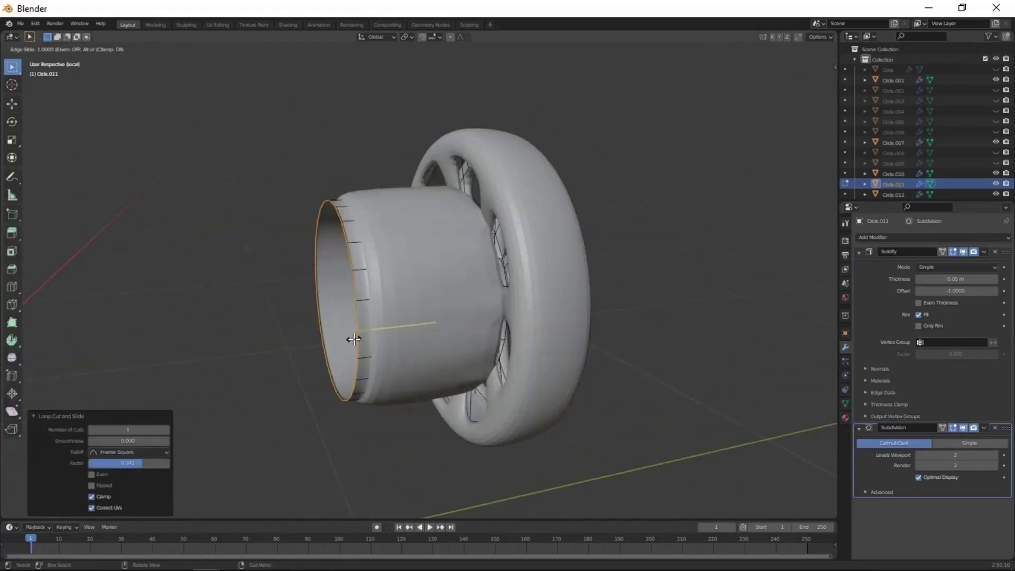
pyautogui.rightClick(563, 192)
pyautogui.moveTo(563, 192); pyautogui.dragTo(420, 308, button='middle')
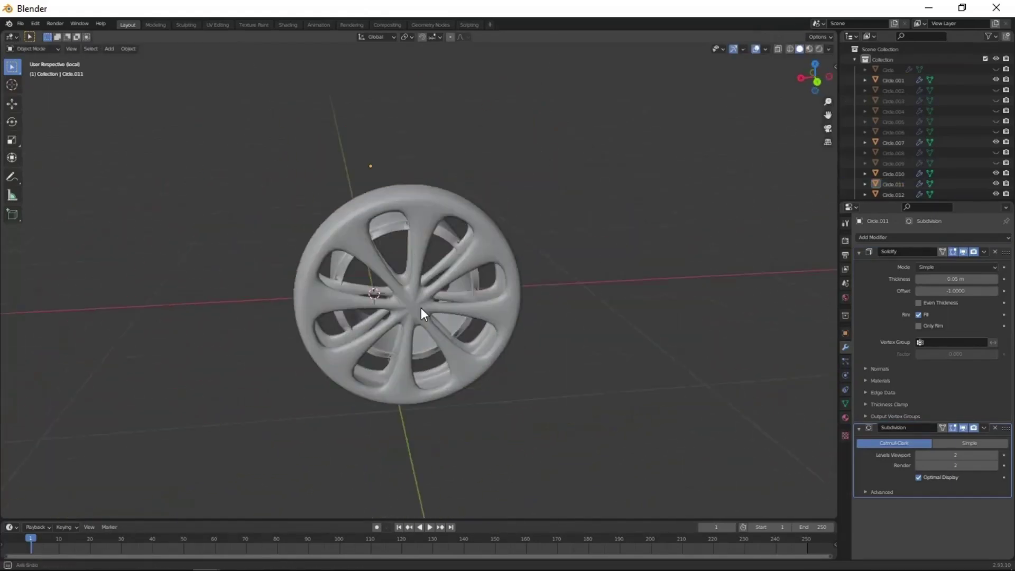
pyautogui.scroll(3, 421, 308)
pyautogui.moveTo(442, 195); pyautogui.dragTo(481, 111)
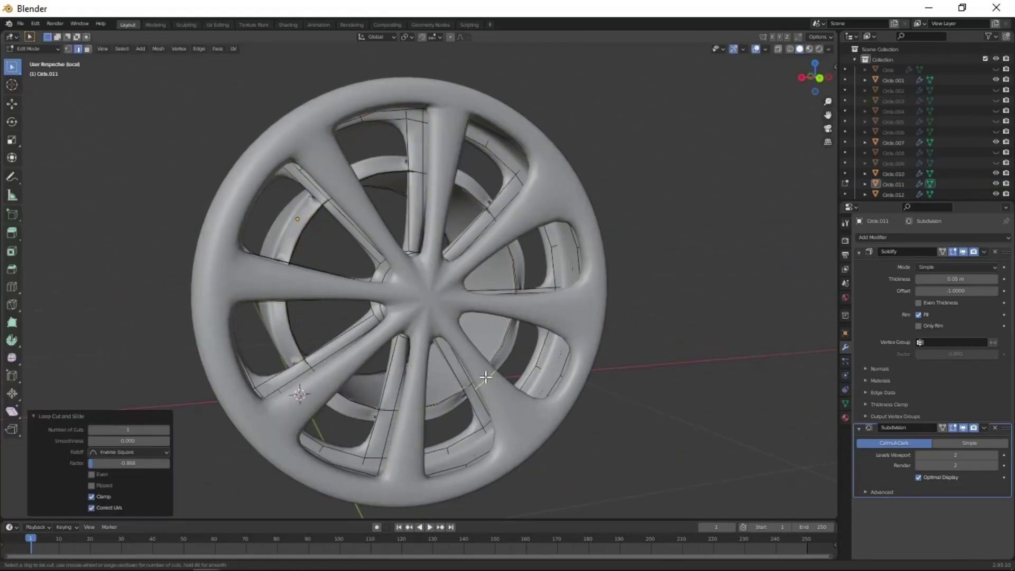
pyautogui.press('Tab')
pyautogui.moveTo(521, 226)
pyautogui.mouseDown(button='middle')
pyautogui.moveTo(566, 335)
pyautogui.moveTo(390, 250)
pyautogui.moveTo(477, 282)
pyautogui.mouseUp(button='middle')
pyautogui.scroll(-3, 554, 351)
# Unhide the bottle parts and slide the grille and connector parts along Y.
pyautogui.hotkey('alt', 'h')
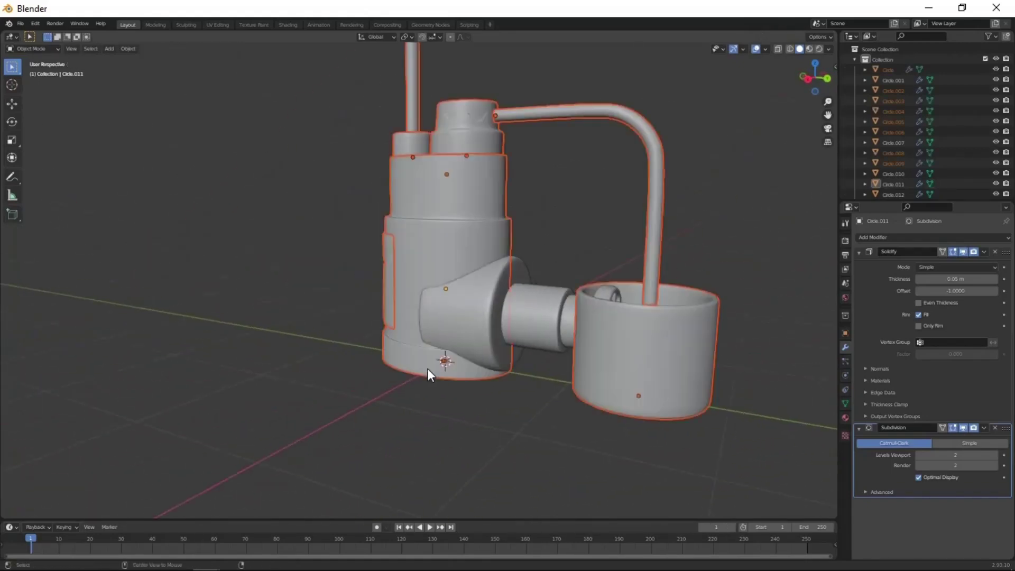
pyautogui.scroll(-2, 441, 391)
pyautogui.click(476, 302)
pyautogui.press('g')
pyautogui.press('y')
pyautogui.click(721, 444)
pyautogui.moveTo(722, 444)
pyautogui.mouseDown(button='middle')
pyautogui.moveTo(445, 446)
pyautogui.moveTo(481, 424)
pyautogui.mouseUp(button='middle')
pyautogui.hotkey('shift', 'z')
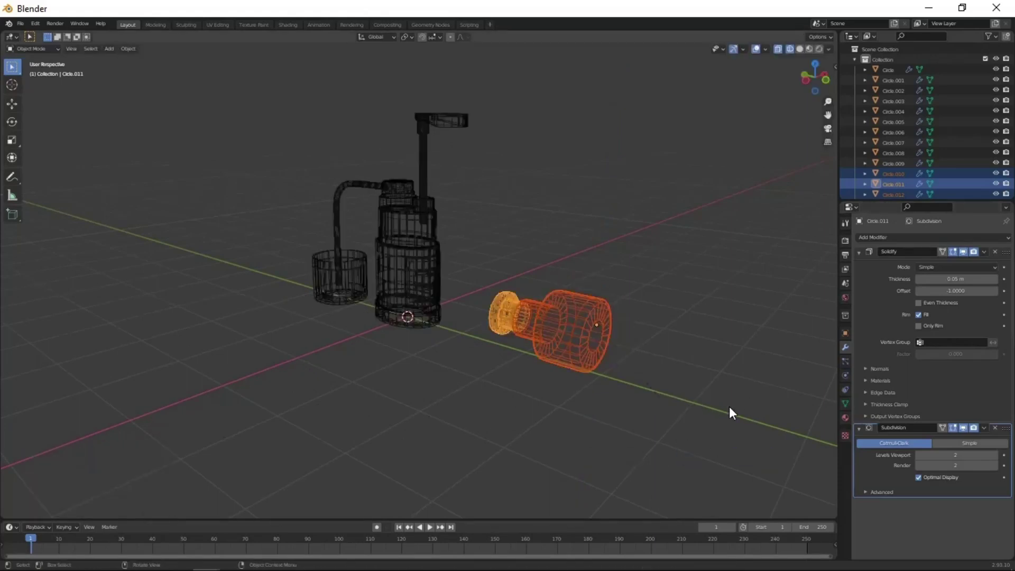
pyautogui.hotkey('shift', 'z')
# Turn the knob unit around the vertical Z axis.
pyautogui.scroll(3, 623, 406)
pyautogui.press('r')
pyautogui.press('z')
pyautogui.click(779, 294)
pyautogui.moveTo(778, 294)
pyautogui.mouseDown(button='middle')
pyautogui.moveTo(456, 385)
pyautogui.moveTo(581, 452)
pyautogui.moveTo(472, 450)
pyautogui.mouseUp(button='middle')
# Duplicate the knob unit's small ring and move the copy along Z.
pyautogui.press('KP_1')
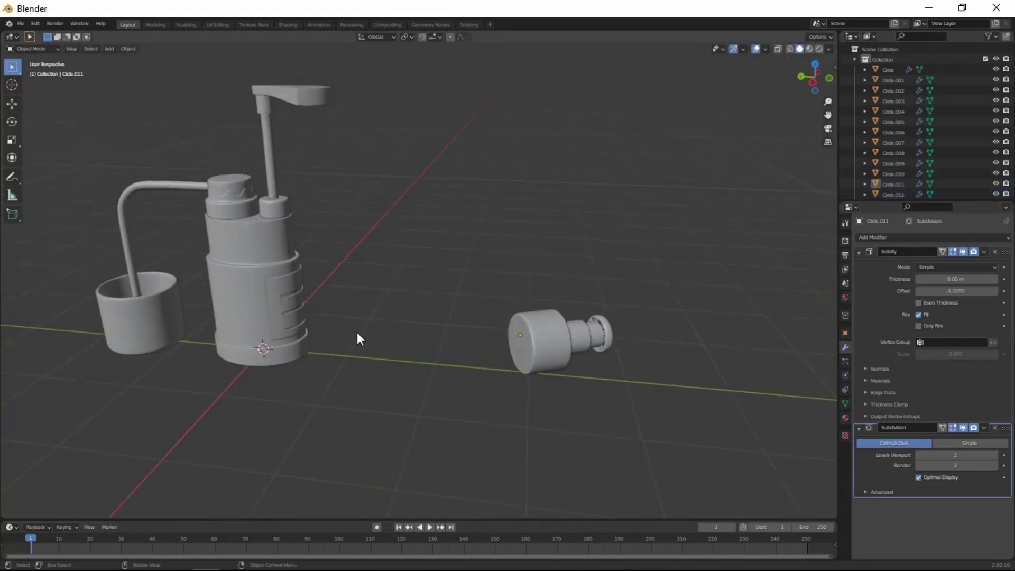
pyautogui.moveTo(357, 332)
pyautogui.mouseDown(button='middle')
pyautogui.moveTo(280, 314)
pyautogui.moveTo(505, 278)
pyautogui.mouseUp(button='middle')
pyautogui.scroll(3, 506, 284)
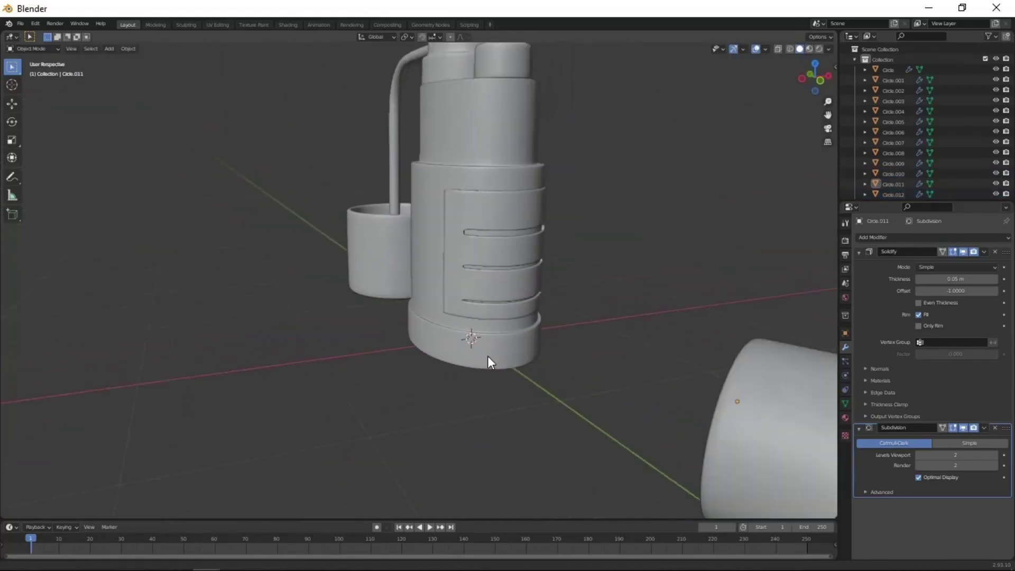
pyautogui.moveTo(487, 356); pyautogui.dragTo(243, 282, button='middle')
pyautogui.click(273, 184)
pyautogui.hotkey('shift', 'd')
pyautogui.press('z')
pyautogui.click(466, 412)
# Seat the copied ring, Circle.013, into the bottle's base band as a hose port.
pyautogui.moveTo(465, 412); pyautogui.dragTo(478, 460, button='middle')
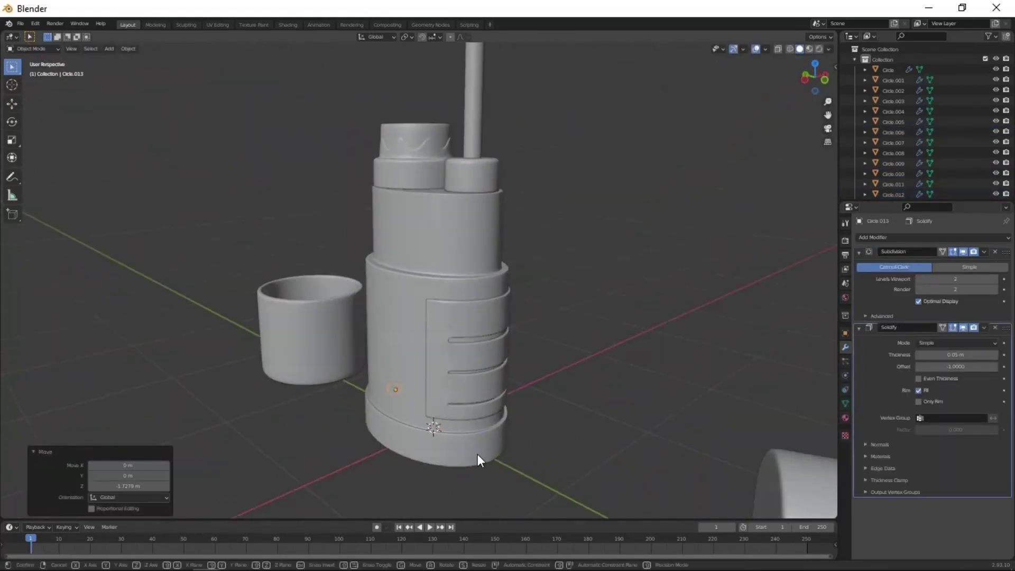
pyautogui.scroll(2, 476, 338)
pyautogui.scroll(5, 474, 270)
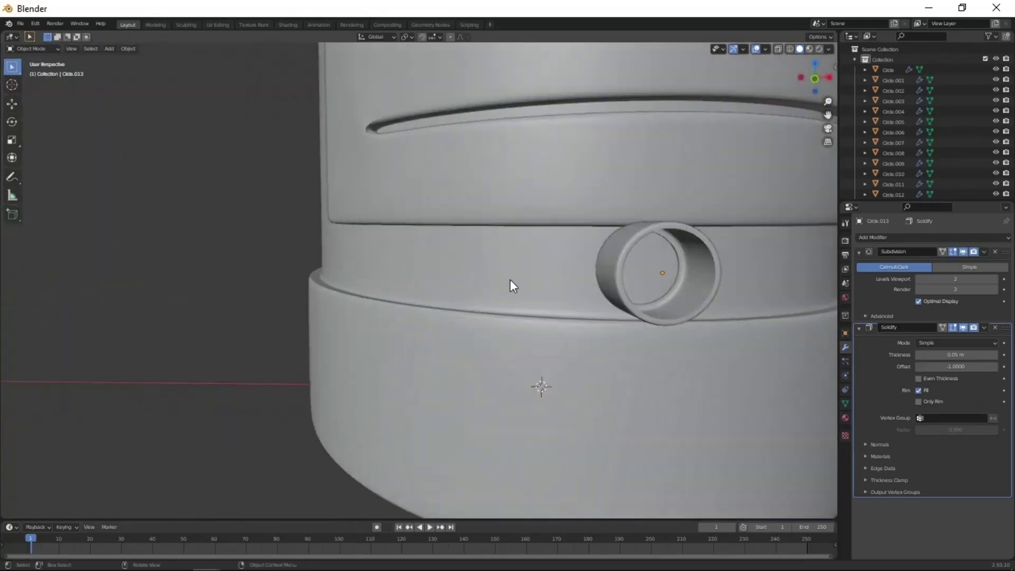
pyautogui.moveTo(512, 285); pyautogui.dragTo(605, 245, button='middle')
pyautogui.scroll(-5, 608, 322)
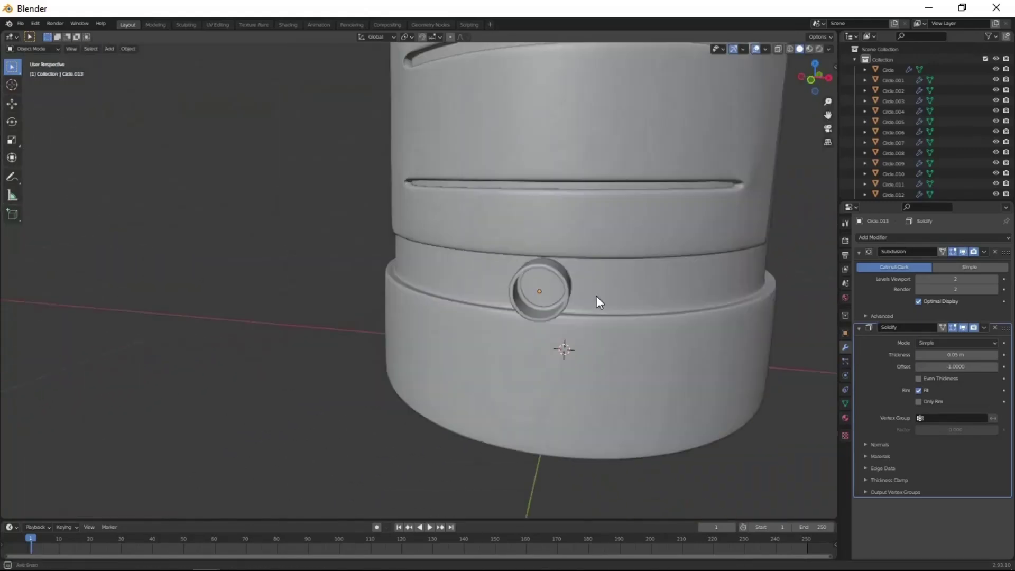
pyautogui.click(596, 296)
pyautogui.moveTo(261, 431)
pyautogui.mouseDown(button='middle')
pyautogui.moveTo(506, 335)
pyautogui.moveTo(296, 377)
pyautogui.moveTo(392, 191)
pyautogui.moveTo(498, 290)
pyautogui.moveTo(489, 377)
pyautogui.mouseUp(button='middle')
pyautogui.click(392, 192)
pyautogui.scroll(3, 420, 410)
# Put the 3D cursor on the port ring and add a single vertex there.
pyautogui.scroll(-4, 422, 411)
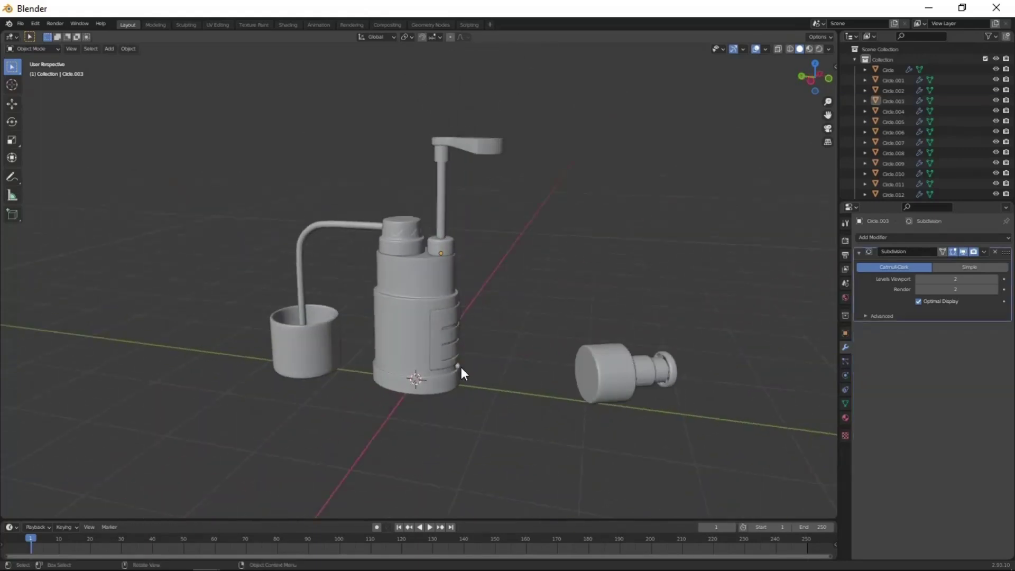
pyautogui.scroll(6, 461, 367)
pyautogui.moveTo(421, 158); pyautogui.dragTo(398, 127, button='middle')
pyautogui.keyDown('shift'); pyautogui.rightClick(400, 121); pyautogui.keyUp('shift')
pyautogui.hotkey('shift', 'a')
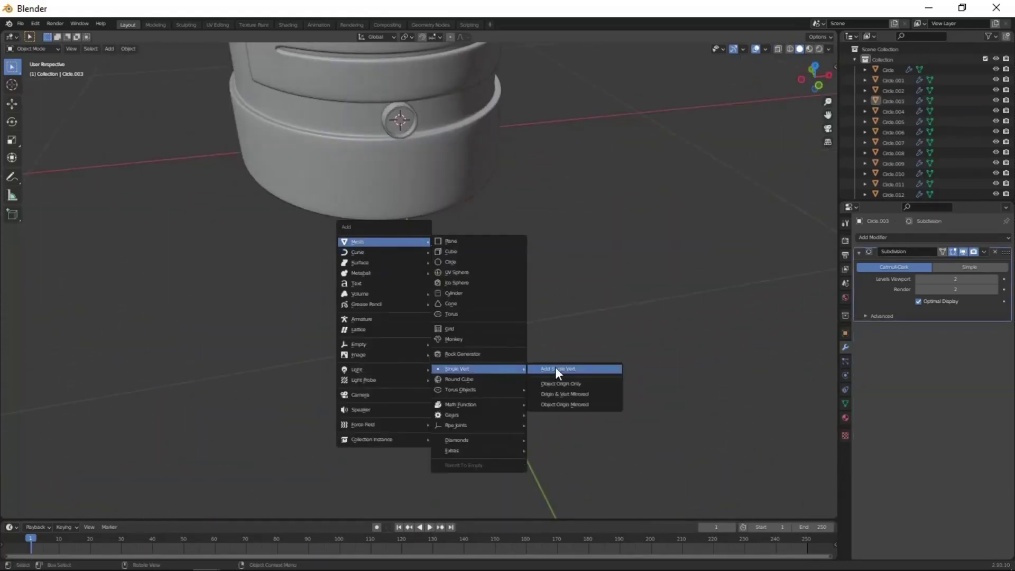
pyautogui.click(555, 369)
pyautogui.press('KP_3')
pyautogui.click(364, 382)
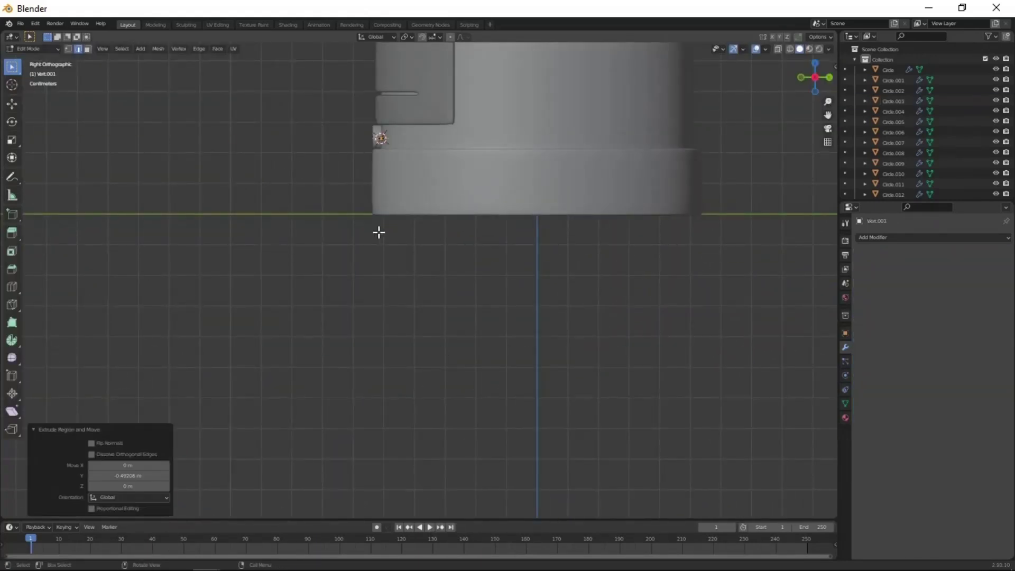
pyautogui.scroll(-2, 440, 285)
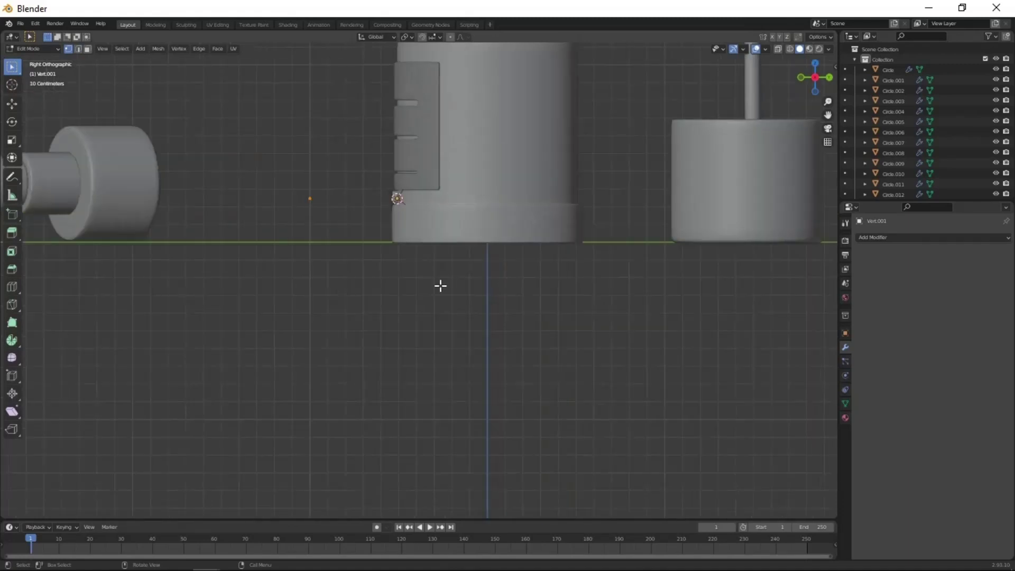
pyautogui.click(429, 313)
pyautogui.moveTo(428, 313); pyautogui.dragTo(448, 317, button='middle')
pyautogui.press('Tab')
# Add another single vertex, extrude it into a hose path and bevel its corners.
pyautogui.hotkey('shift', 'a')
pyautogui.click(555, 369)
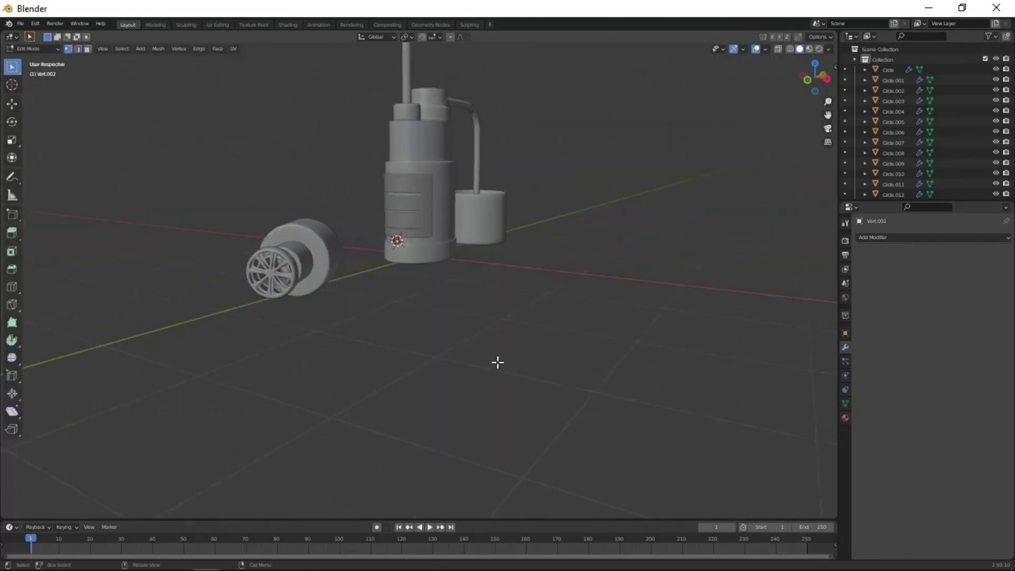
pyautogui.press('KP_3')
pyautogui.click(423, 355)
pyautogui.moveTo(423, 355); pyautogui.dragTo(482, 412, button='middle')
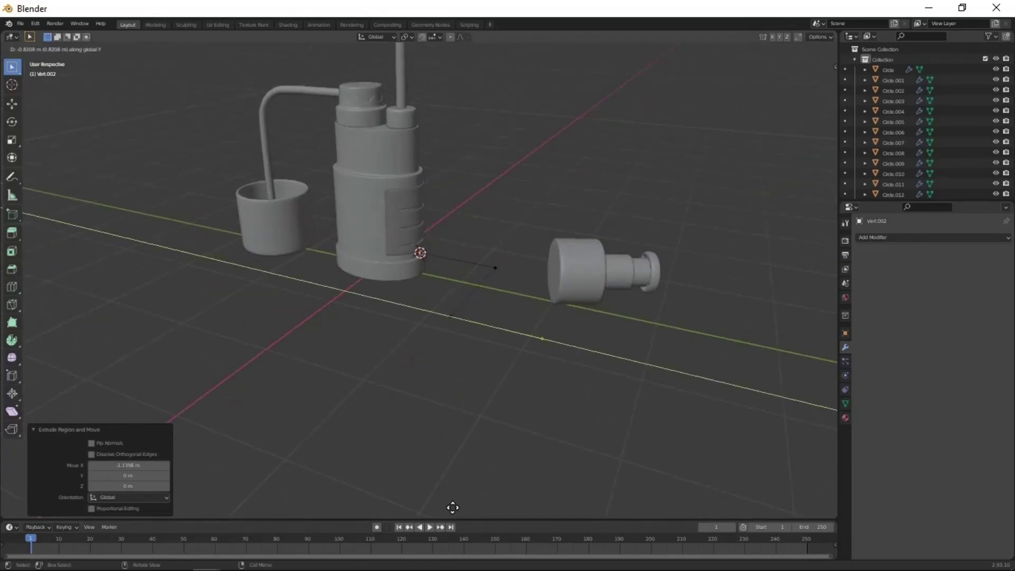
pyautogui.click(553, 439)
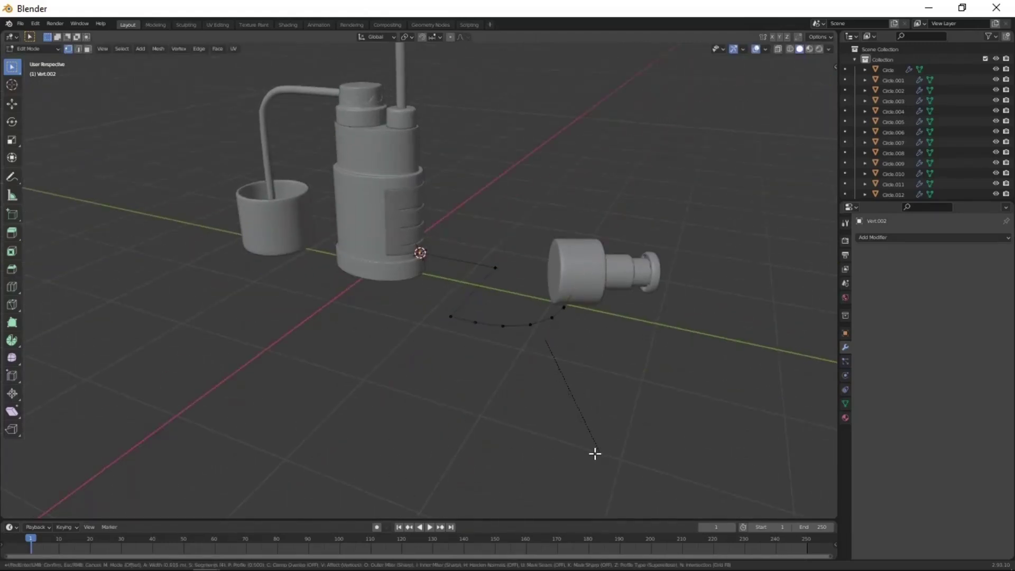
pyautogui.click(555, 431)
pyautogui.hotkey('ctrl', 'shift', 'b')
pyautogui.click(469, 420)
# Convert the edge path to a curve with a 0.05 m round bevel depth.
pyautogui.press('Tab')
pyautogui.click(128, 48)
pyautogui.click(317, 347)
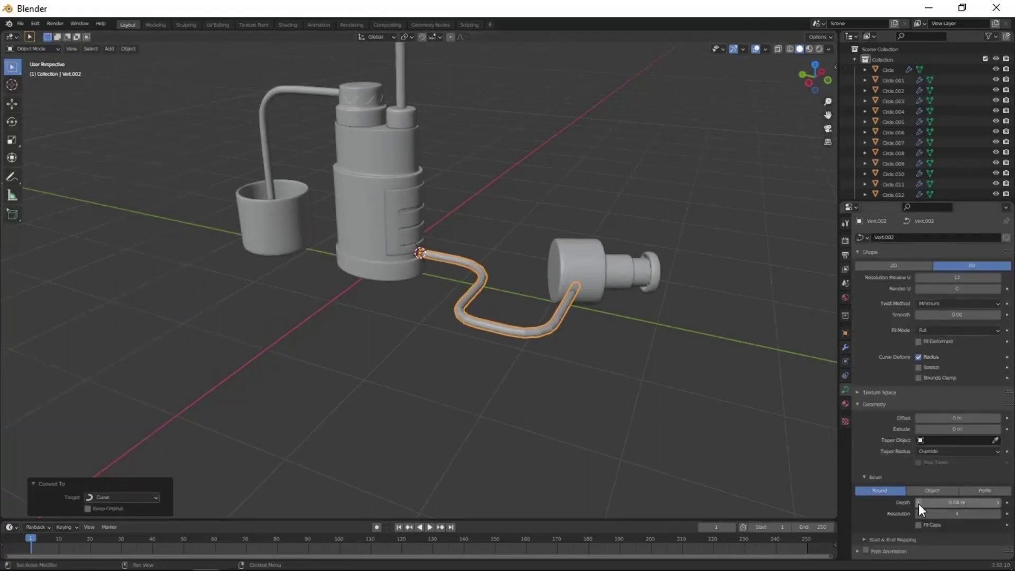
pyautogui.moveTo(688, 412); pyautogui.dragTo(537, 347, button='middle')
# Rotate and reposition the knob unit pieces.
pyautogui.keyDown('shift'); pyautogui.moveTo(496, 233); pyautogui.dragTo(636, 299); pyautogui.keyUp('shift')
pyautogui.press('r')
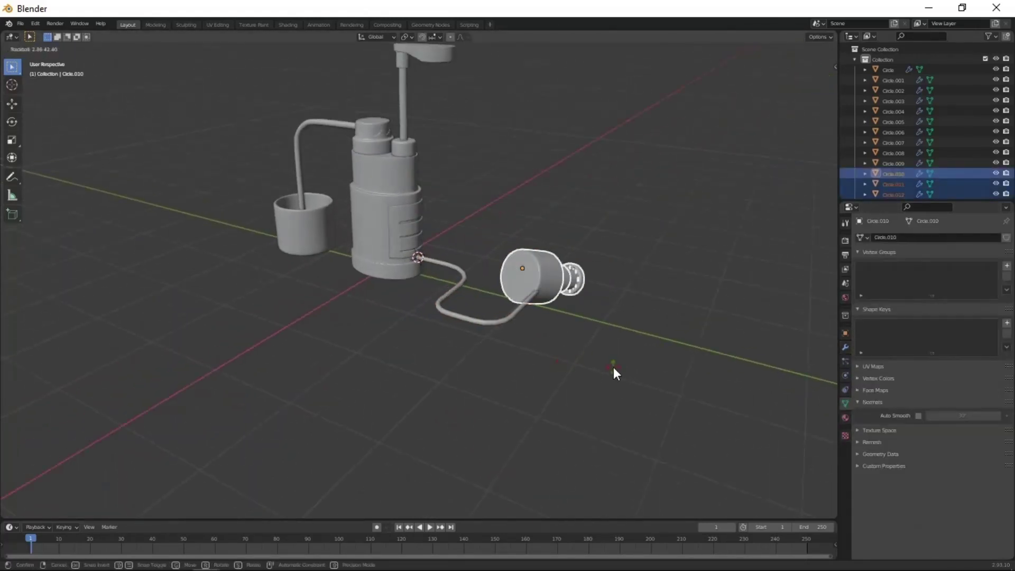
pyautogui.click(634, 413)
pyautogui.press('g')
pyautogui.click(527, 449)
# Delete the trial hose curve.
pyautogui.click(354, 290)
pyautogui.moveTo(527, 449)
pyautogui.mouseDown(button='middle')
pyautogui.moveTo(354, 290)
pyautogui.moveTo(488, 424)
pyautogui.moveTo(373, 337)
pyautogui.moveTo(528, 319)
pyautogui.moveTo(457, 294)
pyautogui.mouseUp(button='middle')
pyautogui.scroll(5, 531, 324)
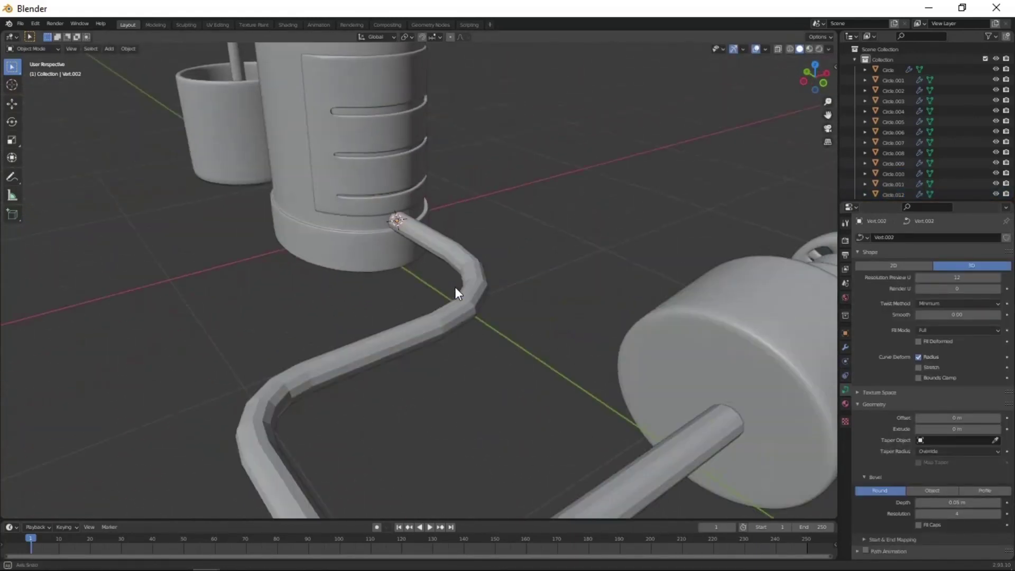
pyautogui.scroll(-4, 428, 262)
pyautogui.click(492, 265)
pyautogui.press('Delete')
# Add a single vertex at the base port and extrude the first edge outward.
pyautogui.hotkey('shift', 'a')
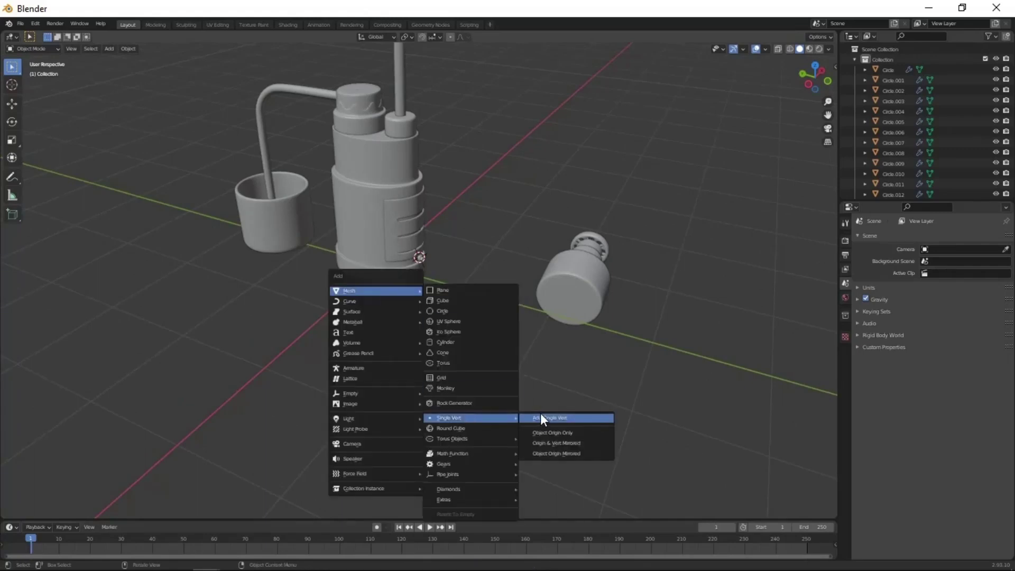
pyautogui.click(544, 415)
pyautogui.moveTo(544, 415)
pyautogui.mouseDown(button='middle')
pyautogui.moveTo(309, 357)
pyautogui.moveTo(440, 400)
pyautogui.mouseUp(button='middle')
pyautogui.press('KP_3')
pyautogui.press('e')
pyautogui.rightClick(380, 369)
pyautogui.click(308, 367)
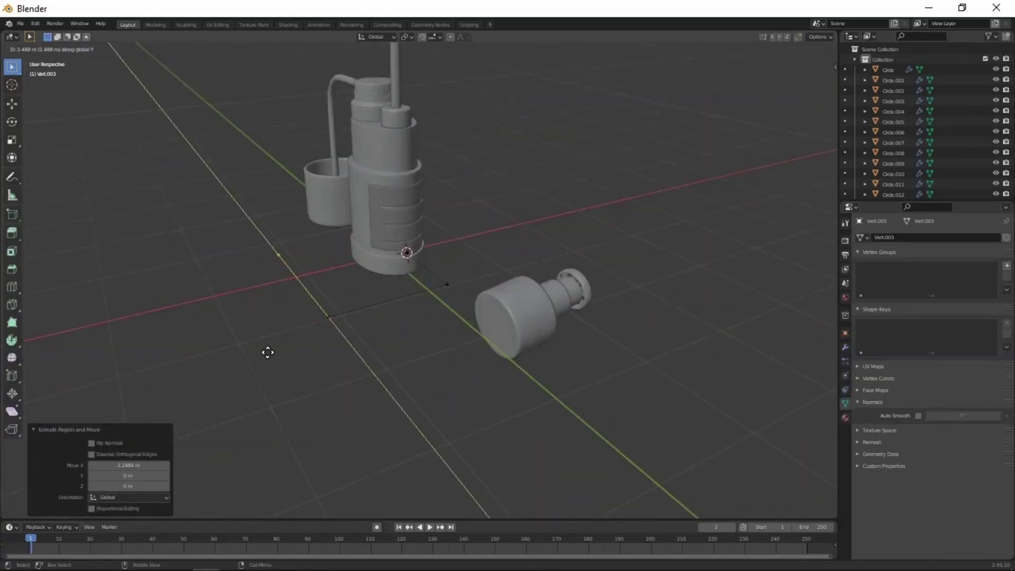
# Extrude further segments along Y to extend the path toward the knob unit.
pyautogui.click(267, 352)
pyautogui.moveTo(267, 352); pyautogui.dragTo(467, 430, button='middle')
pyautogui.click(528, 439)
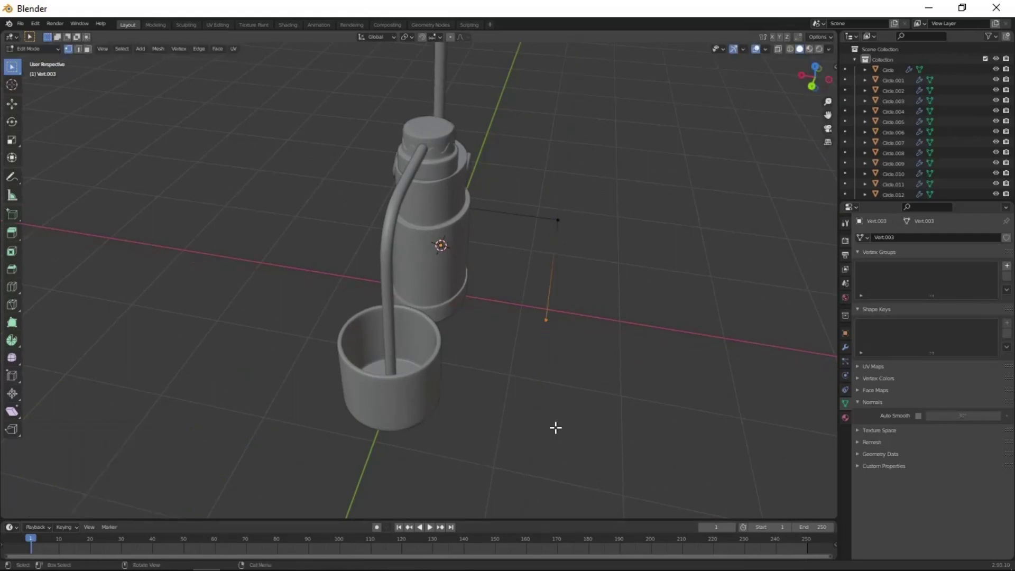
pyautogui.moveTo(548, 449); pyautogui.dragTo(554, 517, button='middle')
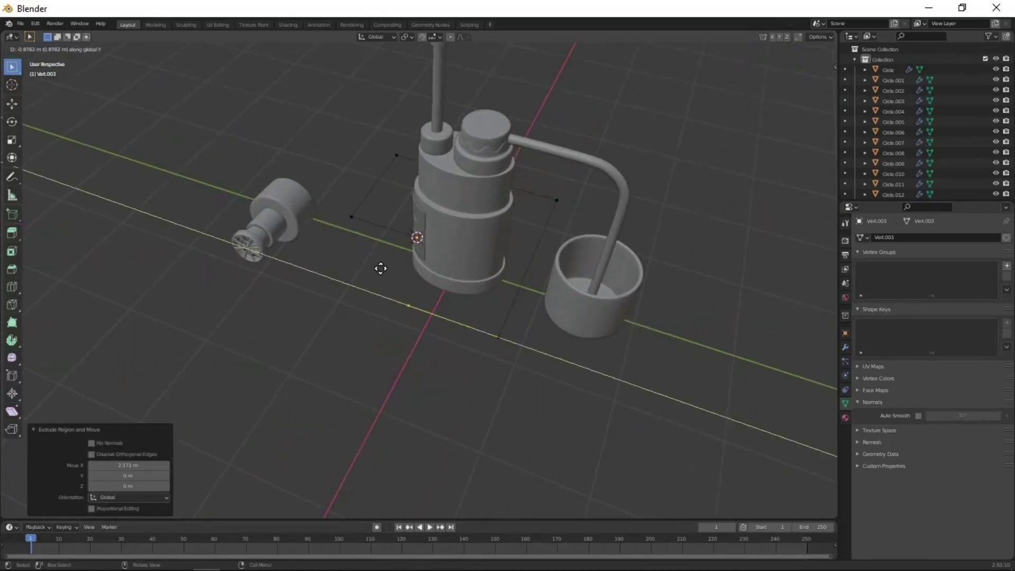
pyautogui.click(380, 269)
pyautogui.moveTo(371, 288); pyautogui.dragTo(476, 372, button='middle')
pyautogui.press('e')
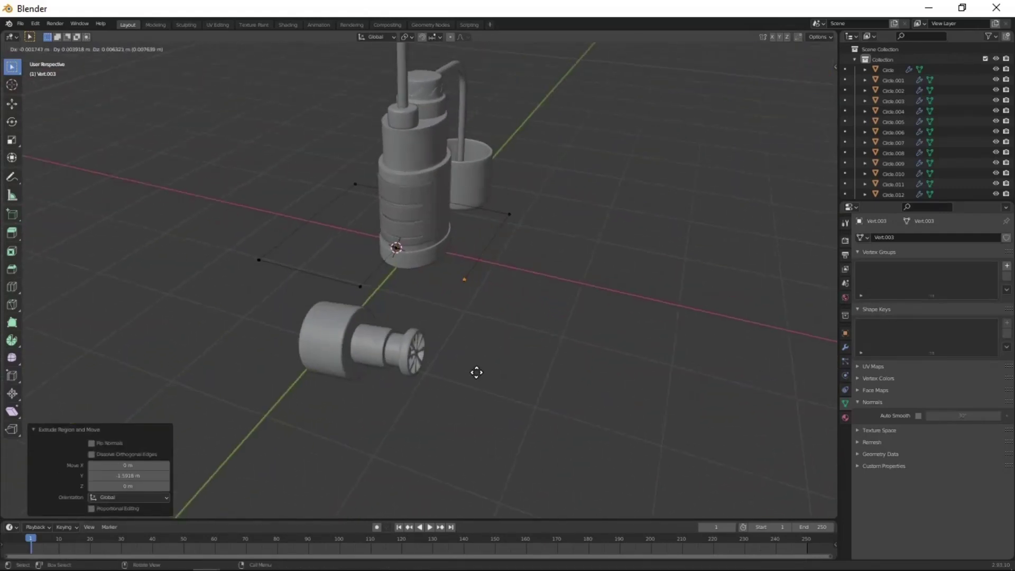
pyautogui.hotkey('ctrl', 'z')
pyautogui.click(486, 473)
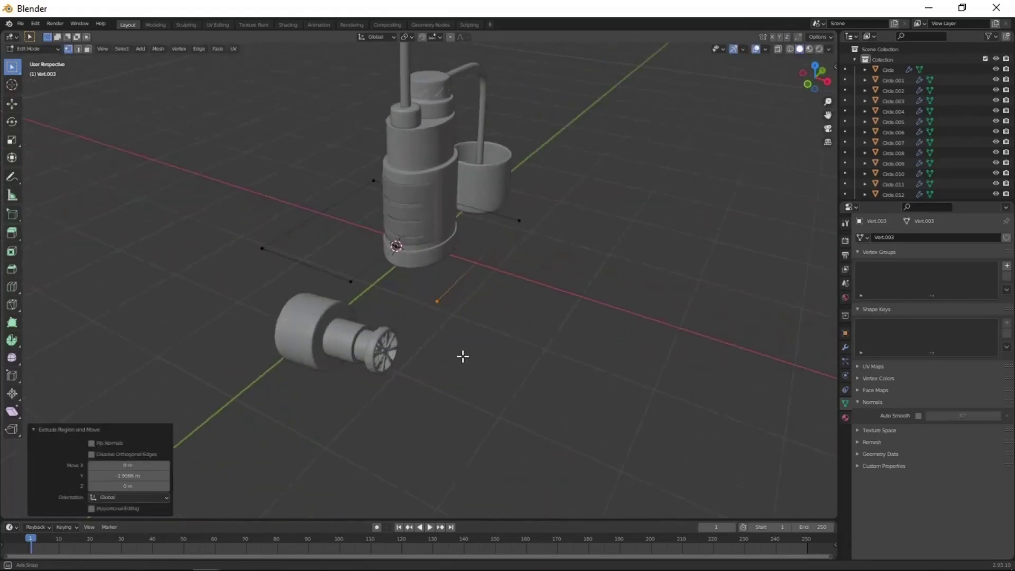
# Extend the path outward along Y and convert it into a curve.
pyautogui.moveTo(462, 356); pyautogui.dragTo(534, 333, button='middle')
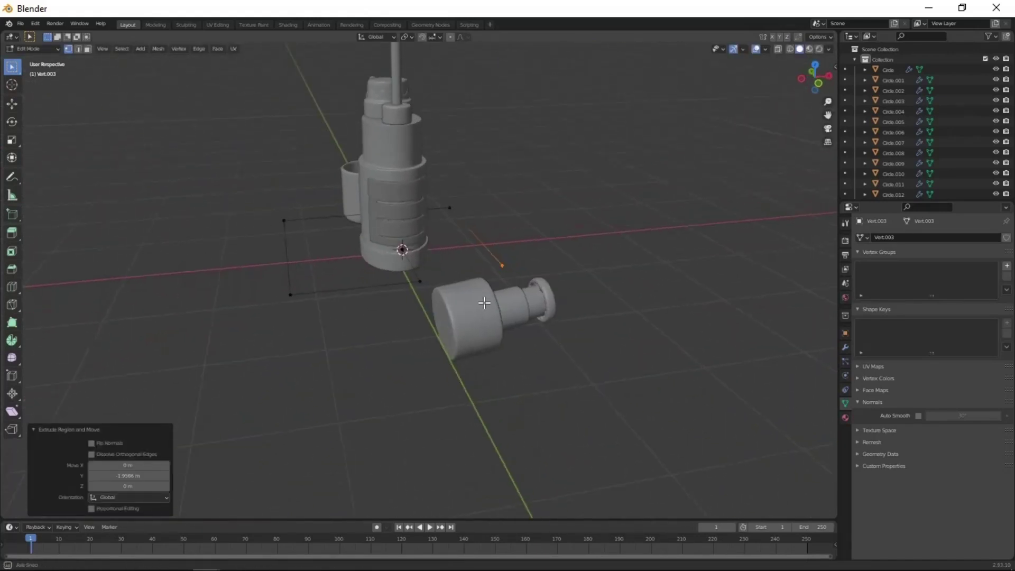
pyautogui.click(499, 411)
pyautogui.press('Tab')
pyautogui.moveTo(546, 447); pyautogui.dragTo(292, 185, button='middle')
pyautogui.click(128, 48)
pyautogui.click(249, 324)
# Try a 0.02 m tube thickness, then undo back to the original mesh path.
pyautogui.click(998, 503)
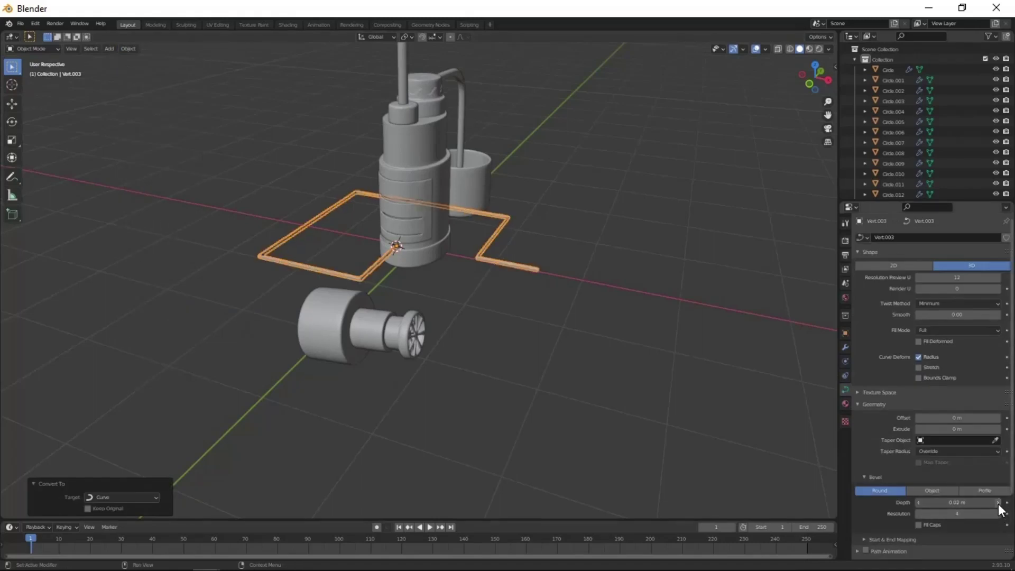
pyautogui.hotkey('ctrl', 'z')
pyautogui.press('Tab')
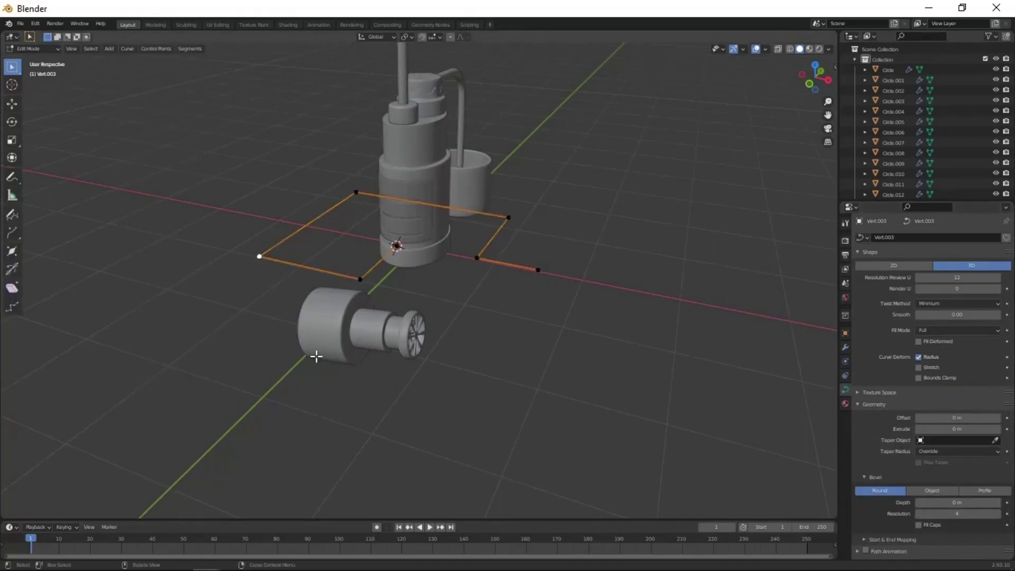
pyautogui.hotkey('ctrl', 'z')
pyautogui.press('Tab')
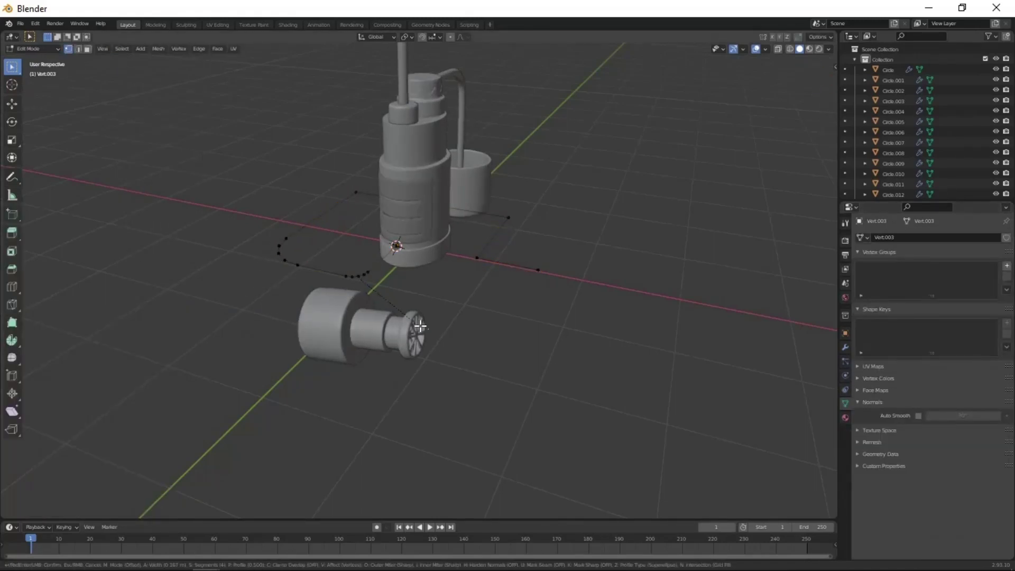
# Bevel the path's sharp corners so the hose bends smoothly.
pyautogui.rightClick(421, 327)
pyautogui.moveTo(421, 327); pyautogui.dragTo(332, 382, button='middle')
pyautogui.click(351, 453)
pyautogui.moveTo(351, 453); pyautogui.dragTo(405, 367, button='middle')
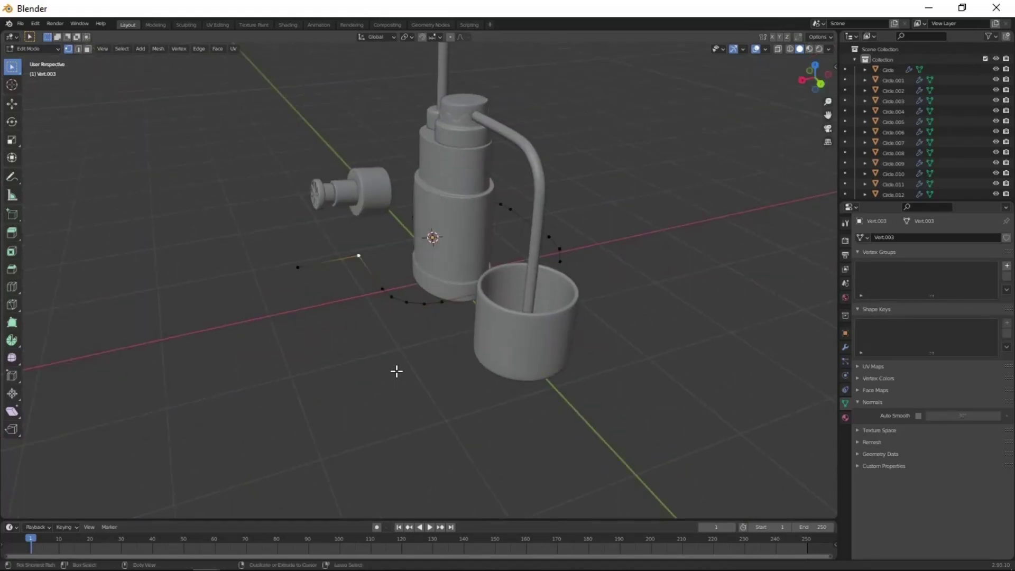
# Convert the rounded path to a curve with a 0.04 m bevel depth.
pyautogui.press('Tab')
pyautogui.click(128, 48)
pyautogui.click(228, 320)
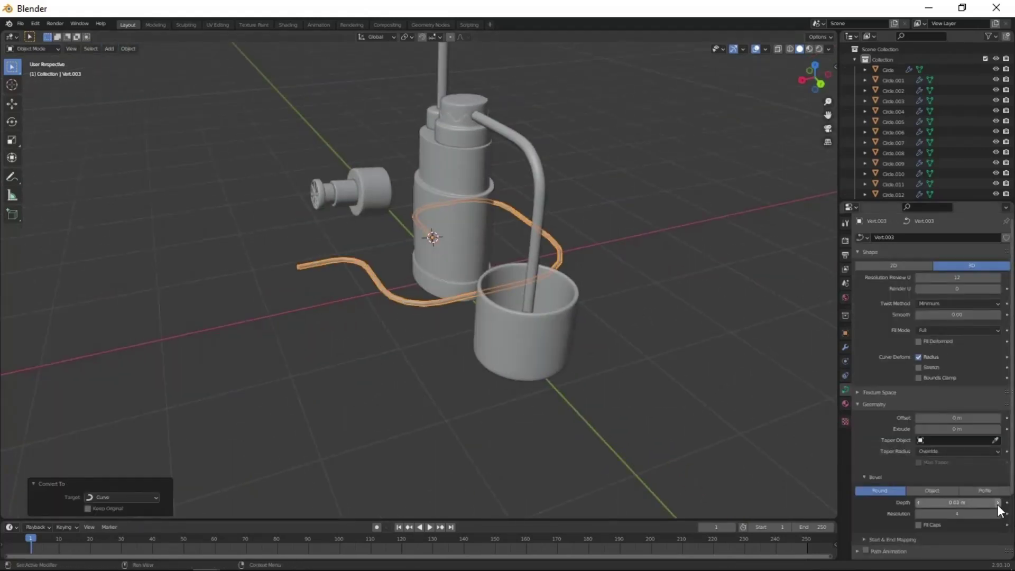
pyautogui.click(919, 503)
pyautogui.moveTo(406, 252); pyautogui.dragTo(286, 287, button='middle')
pyautogui.rightClick(155, 174)
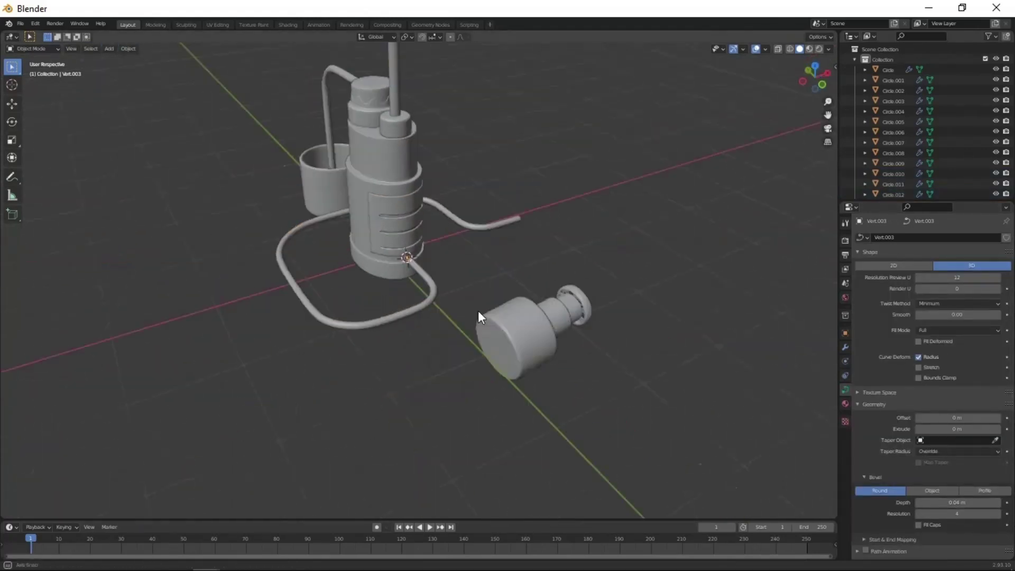
# Move the plug part to the end of the hose.
pyautogui.moveTo(478, 311)
pyautogui.mouseDown(button='middle')
pyautogui.moveTo(461, 294)
pyautogui.moveTo(395, 389)
pyautogui.moveTo(321, 362)
pyautogui.mouseUp(button='middle')
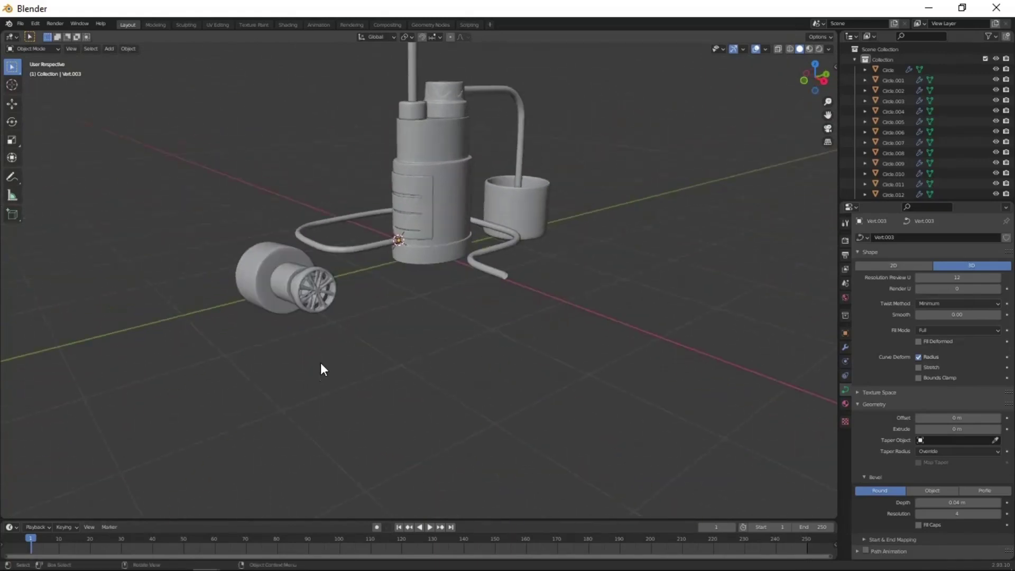
pyautogui.scroll(3, 321, 363)
pyautogui.click(249, 423)
pyautogui.scroll(3, 502, 380)
pyautogui.press('g')
pyautogui.click(502, 374)
pyautogui.moveTo(502, 374); pyautogui.dragTo(490, 414, button='middle')
pyautogui.click(608, 433)
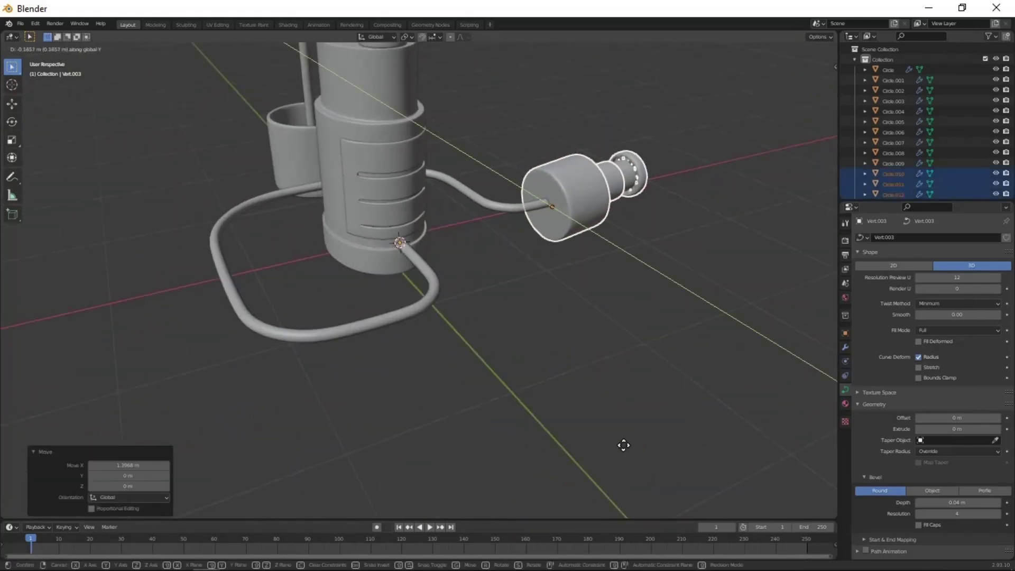
pyautogui.moveTo(608, 433)
pyautogui.mouseDown(button='middle')
pyautogui.moveTo(589, 365)
pyautogui.moveTo(501, 345)
pyautogui.moveTo(513, 442)
pyautogui.moveTo(605, 443)
pyautogui.moveTo(442, 278)
pyautogui.mouseUp(button='middle')
# Isolate cap Circle.003 in Edit Mode and add a loop cut near its base.
pyautogui.click(442, 278)
pyautogui.scroll(3, 423, 243)
pyautogui.press('Tab')
pyautogui.press('/')
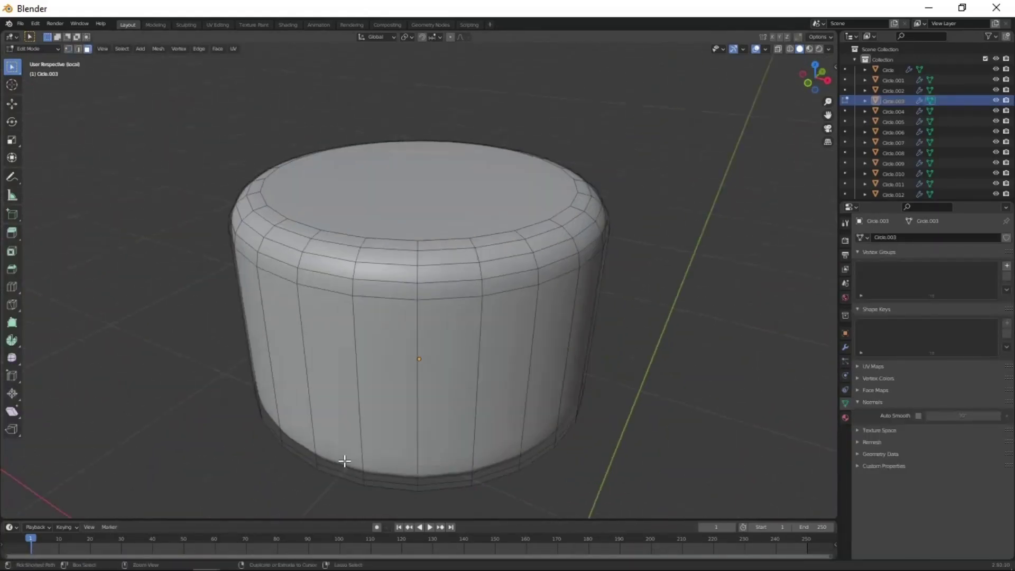
pyautogui.hotkey('ctrl', 'r')
pyautogui.click(402, 471)
pyautogui.click(443, 479)
pyautogui.click(416, 366)
# Inset and scale alternating side faces of the cap into recessed grooves.
pyautogui.moveTo(416, 366); pyautogui.dragTo(709, 281, button='middle')
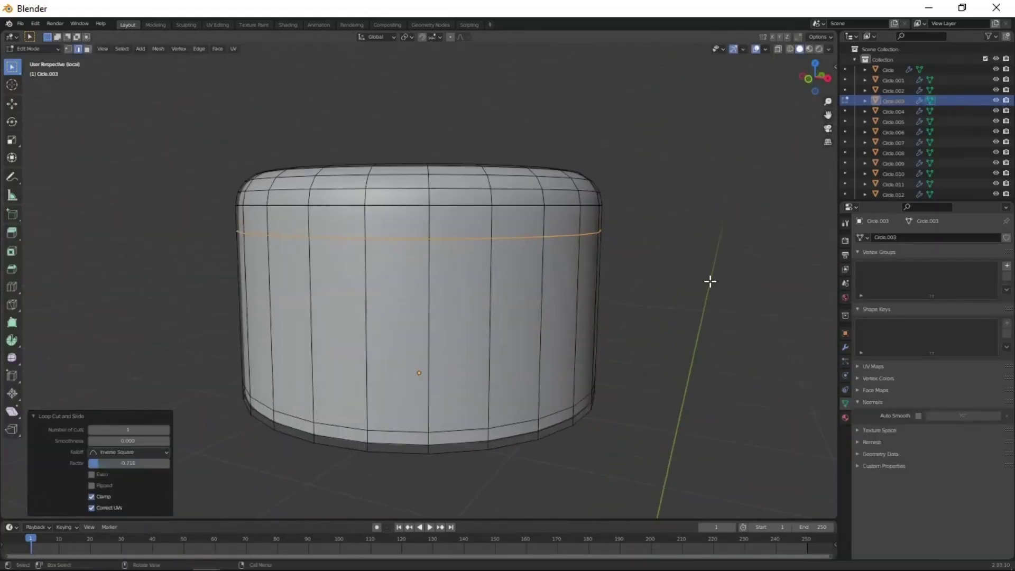
pyautogui.click(455, 328)
pyautogui.keyDown('shift'); pyautogui.click(562, 386); pyautogui.keyUp('shift')
pyautogui.moveTo(562, 385)
pyautogui.mouseDown(button='middle')
pyautogui.moveTo(510, 340)
pyautogui.moveTo(589, 462)
pyautogui.mouseUp(button='middle')
pyautogui.scroll(-3, 510, 340)
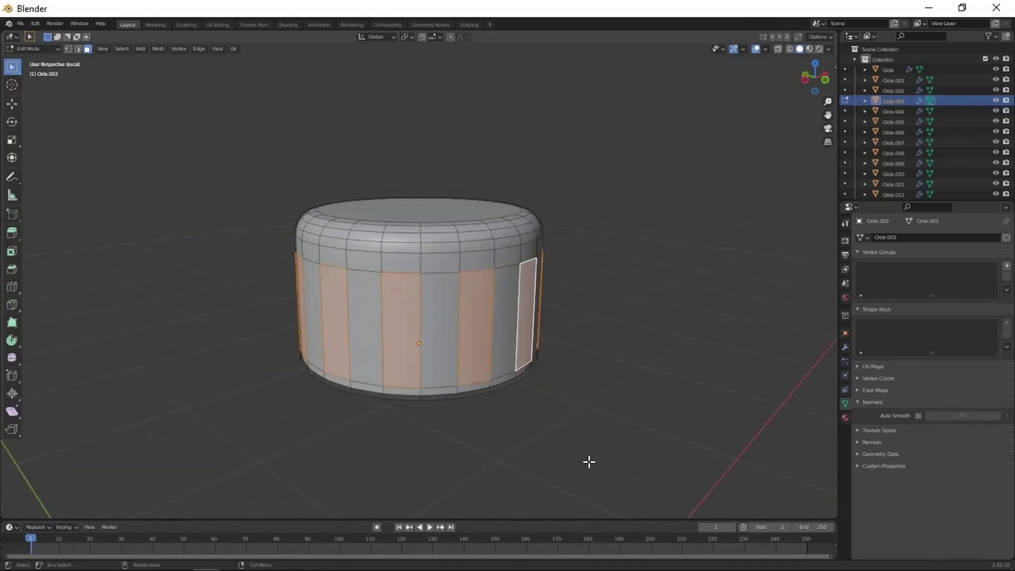
pyautogui.press('i')
pyautogui.click(586, 458)
pyautogui.press('s')
pyautogui.click(591, 470)
pyautogui.scroll(2, 445, 357)
# Add a horizontal middle loop, then return to a front view of the whole pump.
pyautogui.hotkey('ctrl', 'r')
pyautogui.click(444, 357)
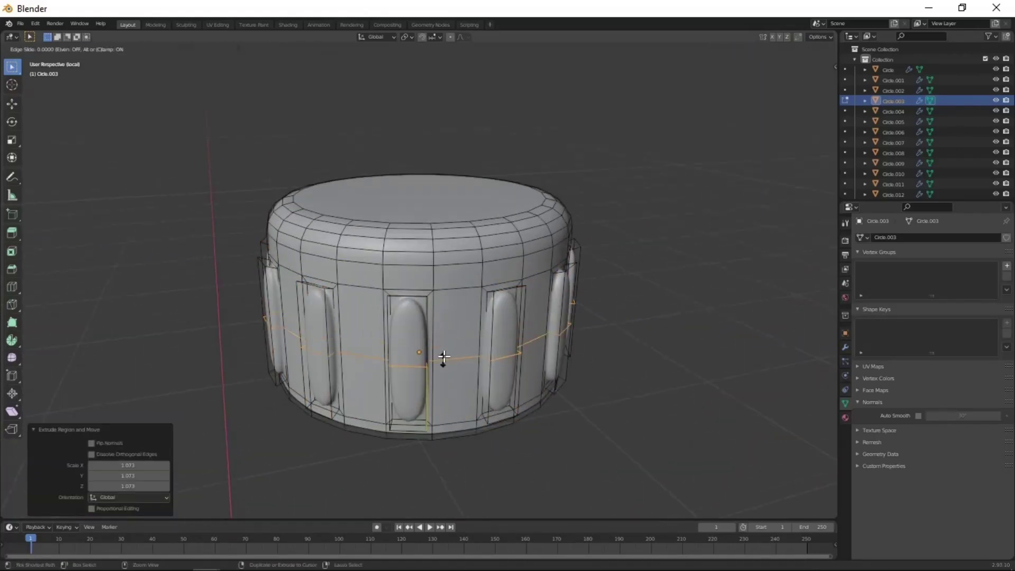
pyautogui.click(450, 313)
pyautogui.press('Tab')
pyautogui.scroll(-4, 594, 371)
pyautogui.press('KP_Divide')
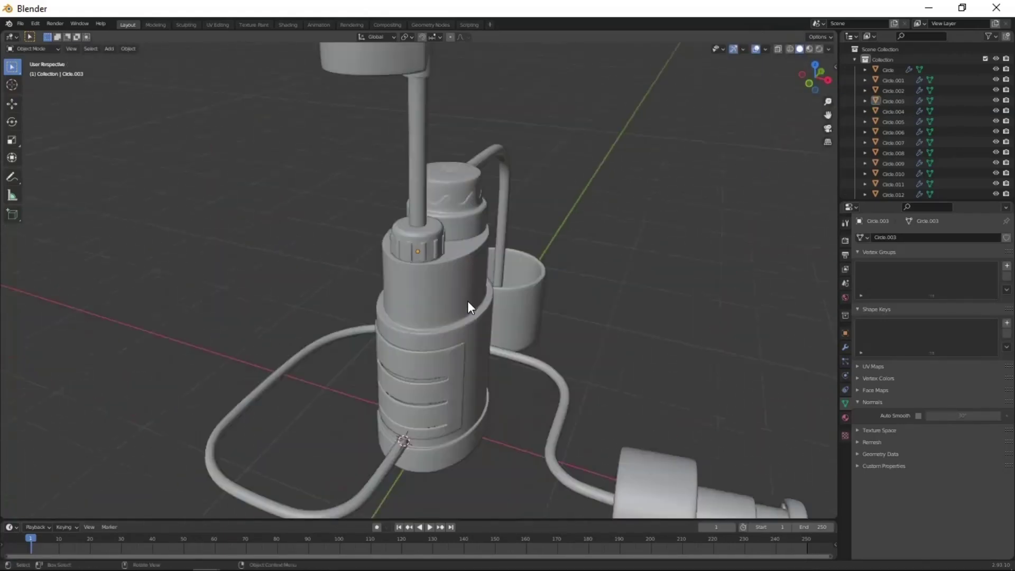
pyautogui.moveTo(468, 300); pyautogui.dragTo(467, 249, button='middle')
pyautogui.scroll(-5, 463, 377)
pyautogui.press('KP_1')
# Clear the selection and pick the plug part from a near-front view.
pyautogui.press('a')
pyautogui.hotkey('alt', 'a')
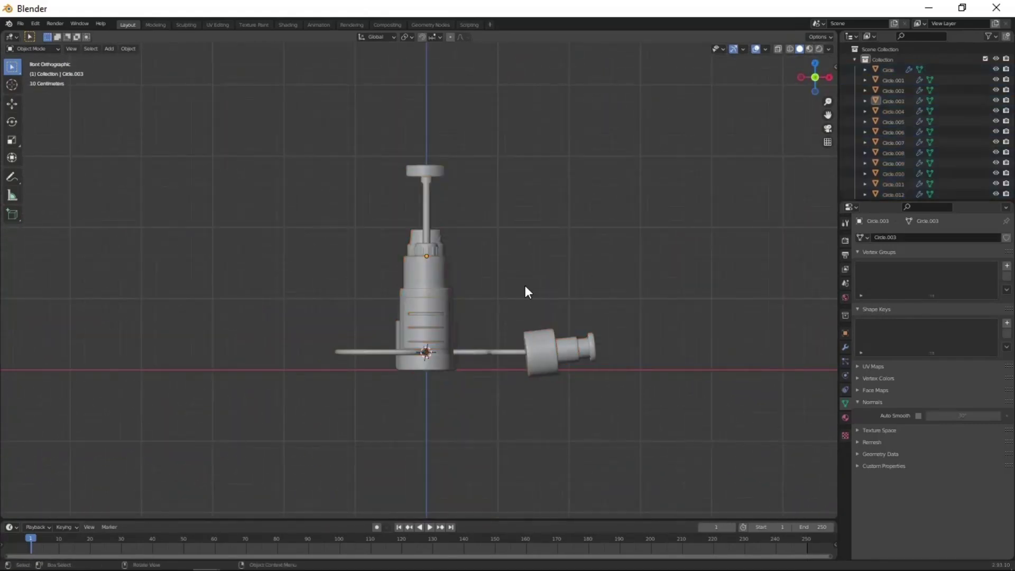
pyautogui.click(478, 347)
pyautogui.moveTo(478, 346); pyautogui.dragTo(525, 514, button='middle')
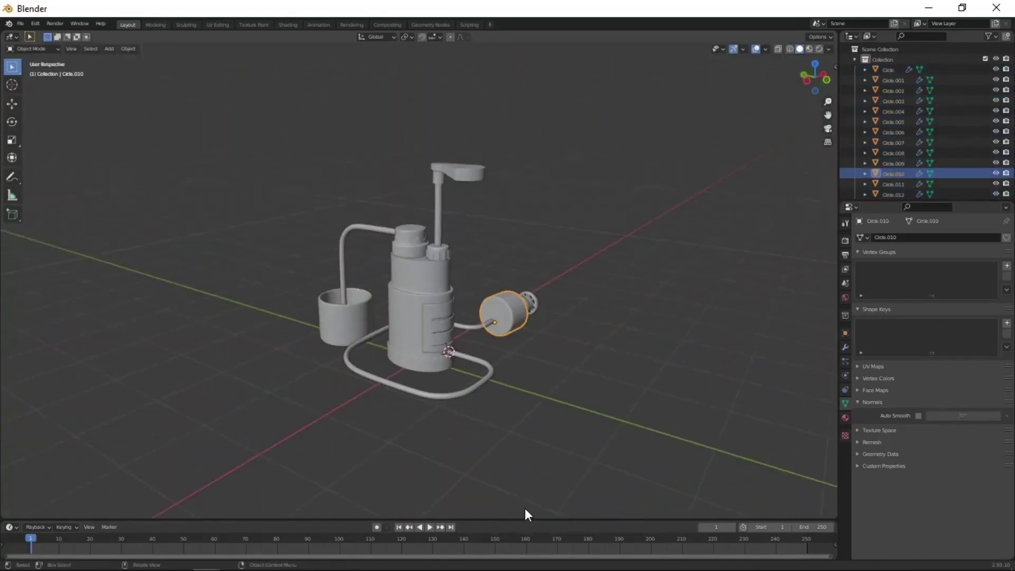
pyautogui.rightClick(541, 445)
pyautogui.moveTo(541, 446); pyautogui.dragTo(417, 408, button='middle')
# Add a plane at the world origin and scale it up into a large floor.
pyautogui.hotkey('shift', 'a')
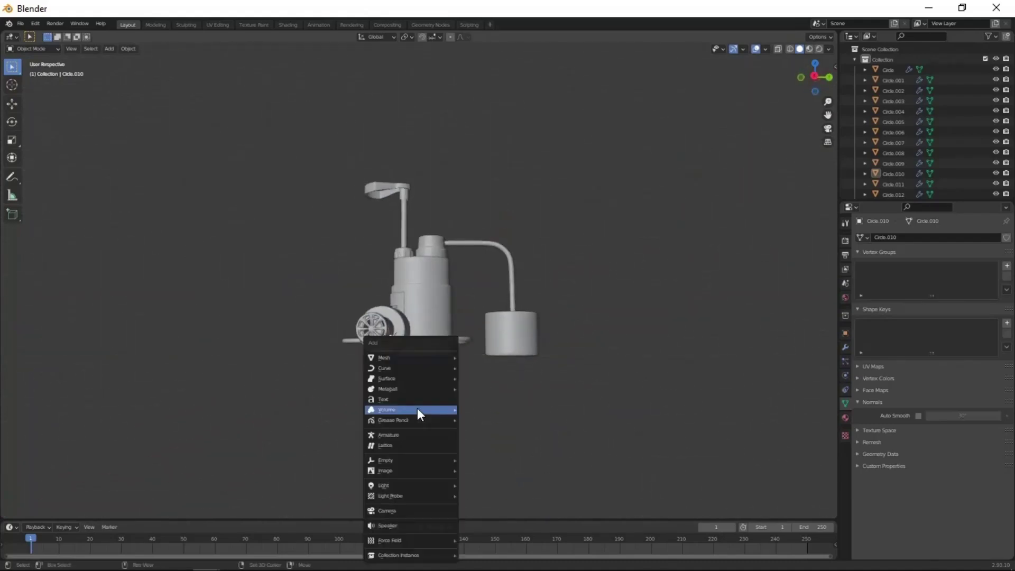
pyautogui.click(476, 411)
pyautogui.moveTo(503, 252); pyautogui.dragTo(637, 443, button='middle')
pyautogui.hotkey('shift', 'c')
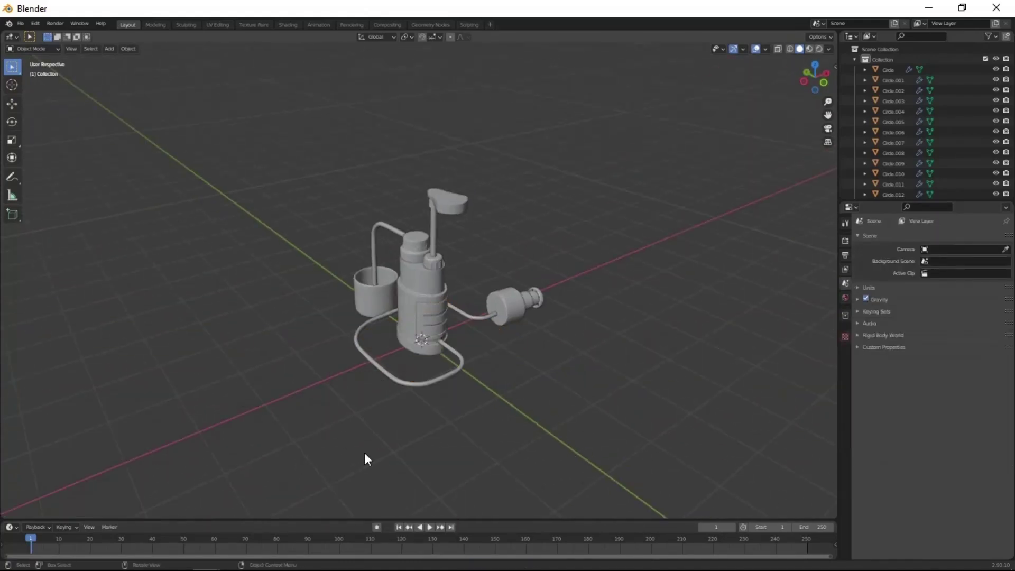
pyautogui.scroll(2, 448, 416)
pyautogui.press('s')
pyautogui.click(553, 354)
# Raise all pump parts along Z so they sit on the floor plane.
pyautogui.hotkey('ctrl', 'i')
pyautogui.press('KP_1')
pyautogui.press('g')
pyautogui.press('z')
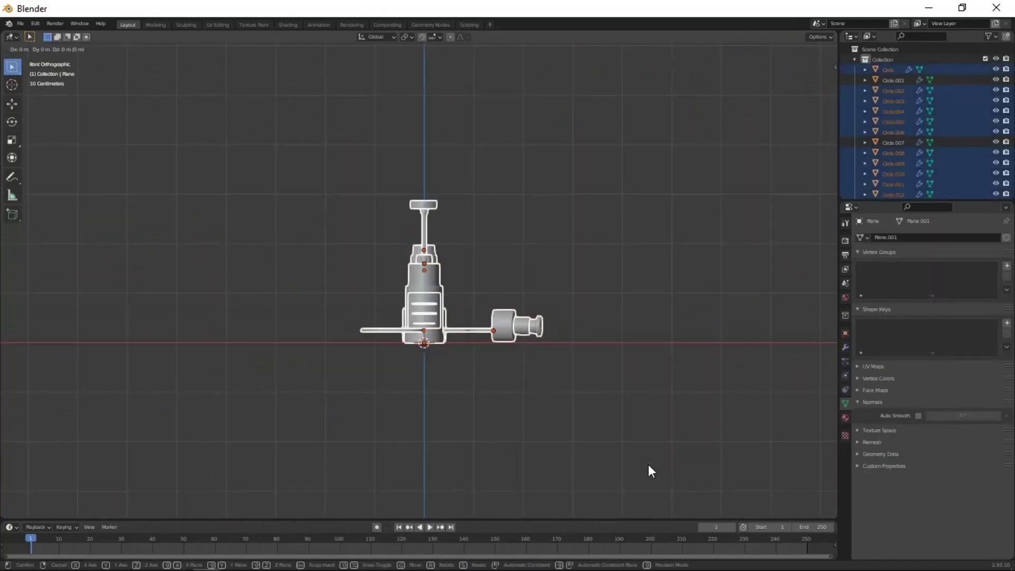
pyautogui.click(648, 465)
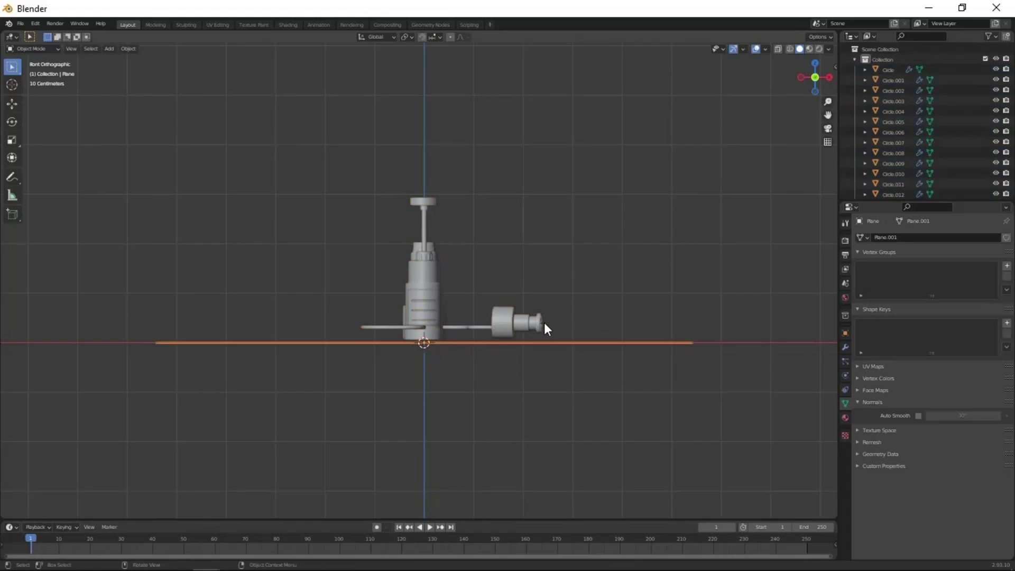
pyautogui.click(603, 332)
pyautogui.moveTo(603, 331); pyautogui.dragTo(447, 204, button='middle')
pyautogui.scroll(-5, 395, 339)
pyautogui.scroll(6, 473, 345)
# Extrude the floor plane's back edge upward into a wall.
pyautogui.hotkey('shift', 'a')
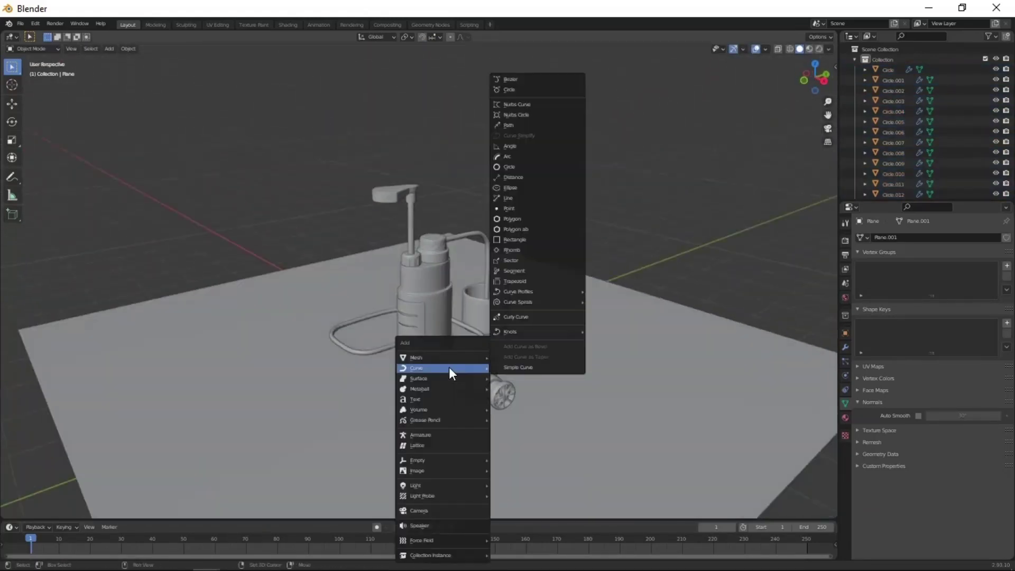
pyautogui.press('Escape')
pyautogui.scroll(-3, 452, 372)
pyautogui.click(291, 288)
pyautogui.press('Tab')
pyautogui.press('e')
pyautogui.press('z')
pyautogui.click(324, 269)
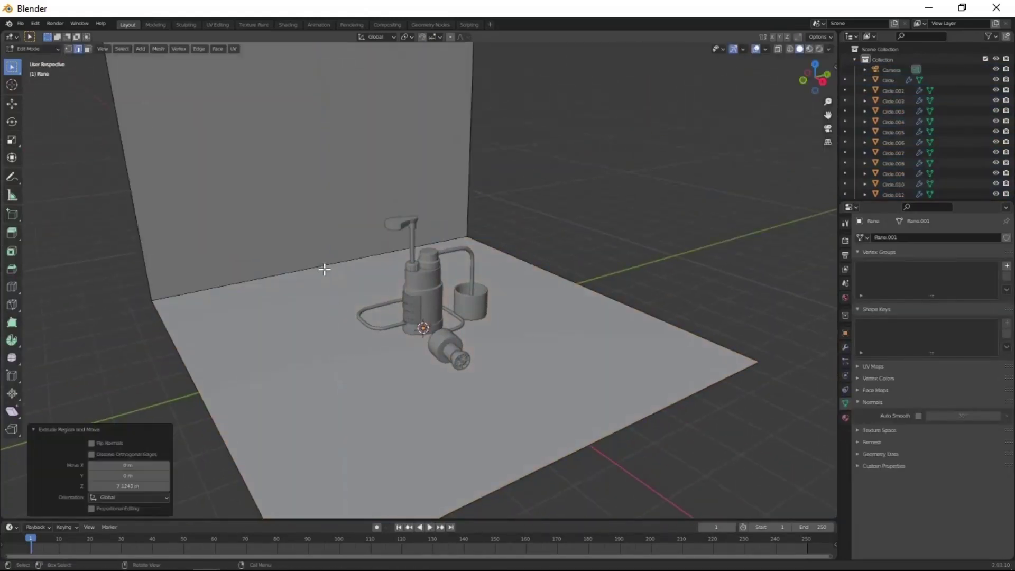
# Bevel the wall–floor corner into a smooth curve and select the camera.
pyautogui.hotkey('ctrl', 'b')
pyautogui.scroll(4, 379, 242)
pyautogui.click(378, 243)
pyautogui.press('Tab')
pyautogui.moveTo(374, 261); pyautogui.dragTo(424, 316, button='middle')
pyautogui.click(424, 316)
pyautogui.click(461, 371)
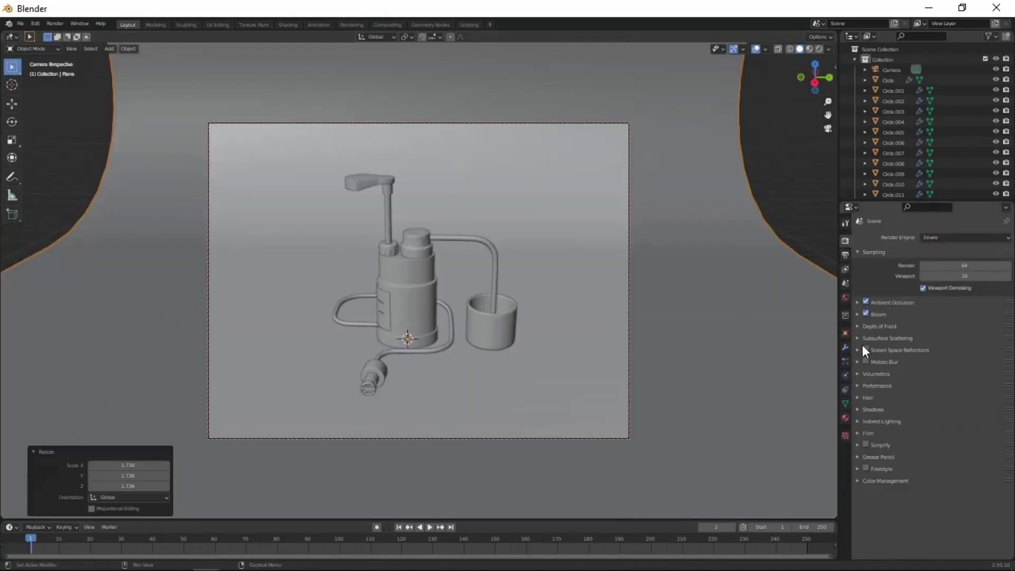
# Enable screen space reflections and preview materials under world lighting.
pyautogui.click(866, 349)
pyautogui.click(899, 350)
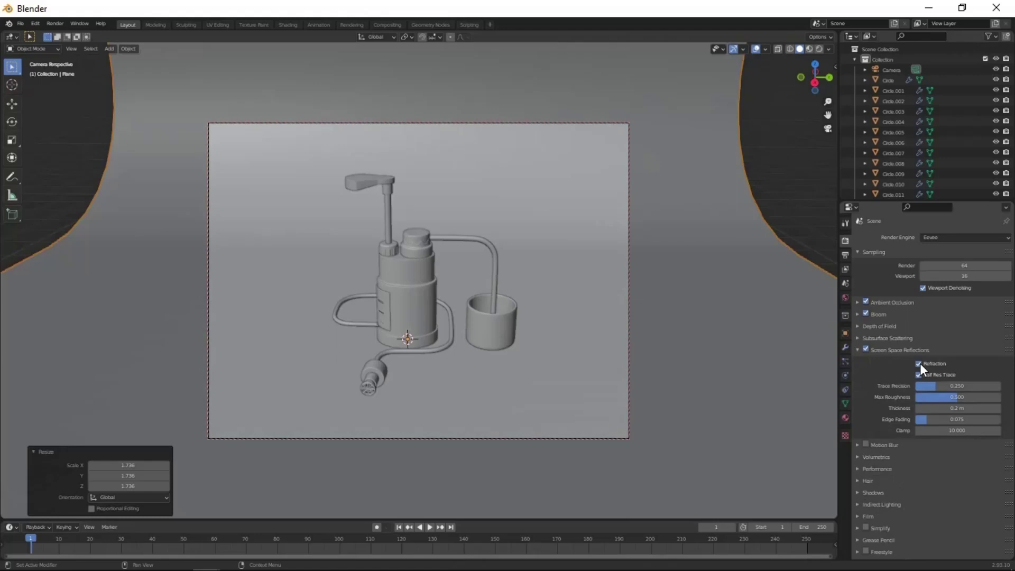
pyautogui.click(809, 48)
pyautogui.click(770, 106)
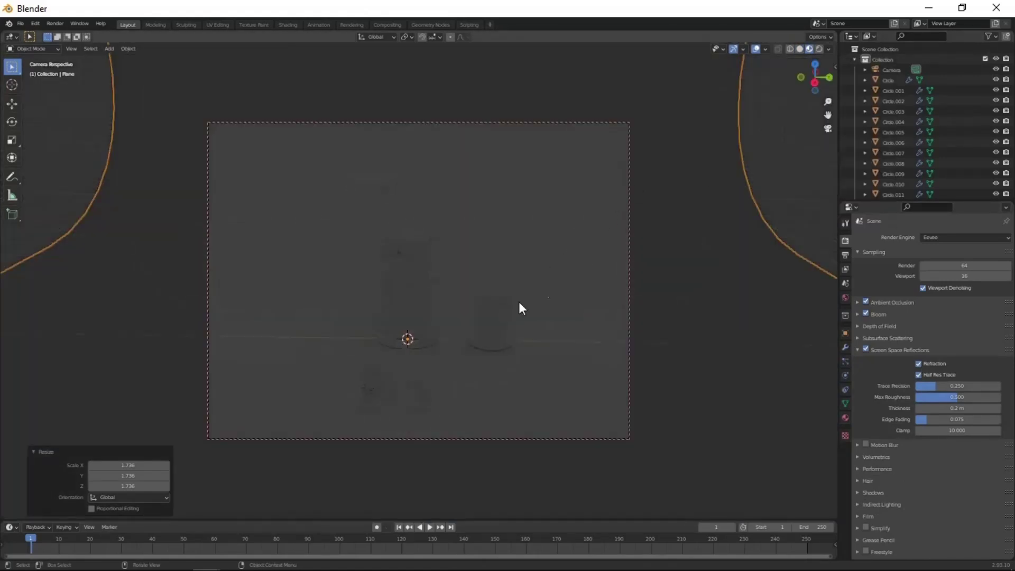
# Add a point light above the pump and set its power to 500 W.
pyautogui.moveTo(467, 278); pyautogui.dragTo(421, 299, button='middle')
pyautogui.hotkey('shift', 'a')
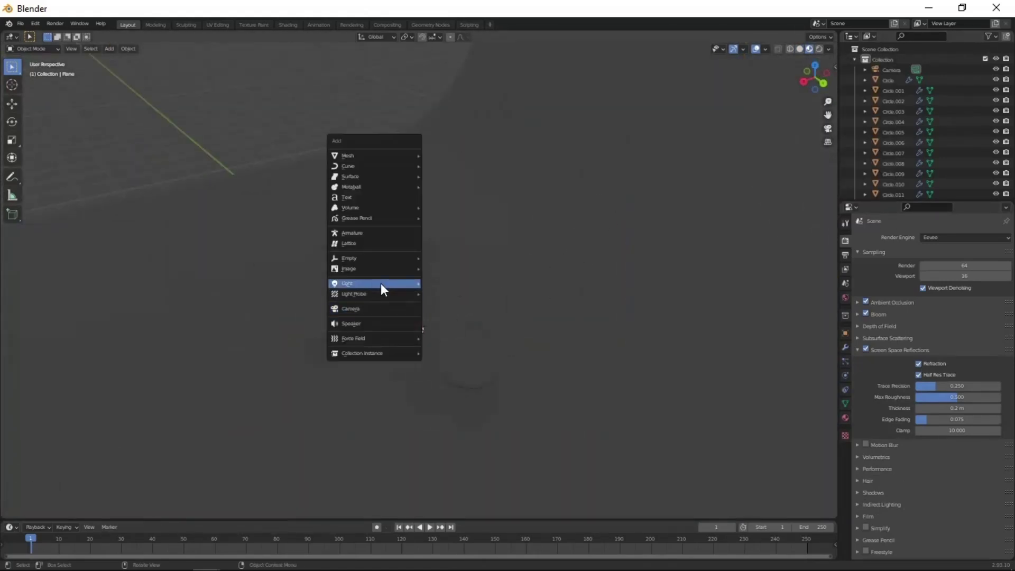
pyautogui.click(455, 282)
pyautogui.click(530, 141)
pyautogui.click(845, 376)
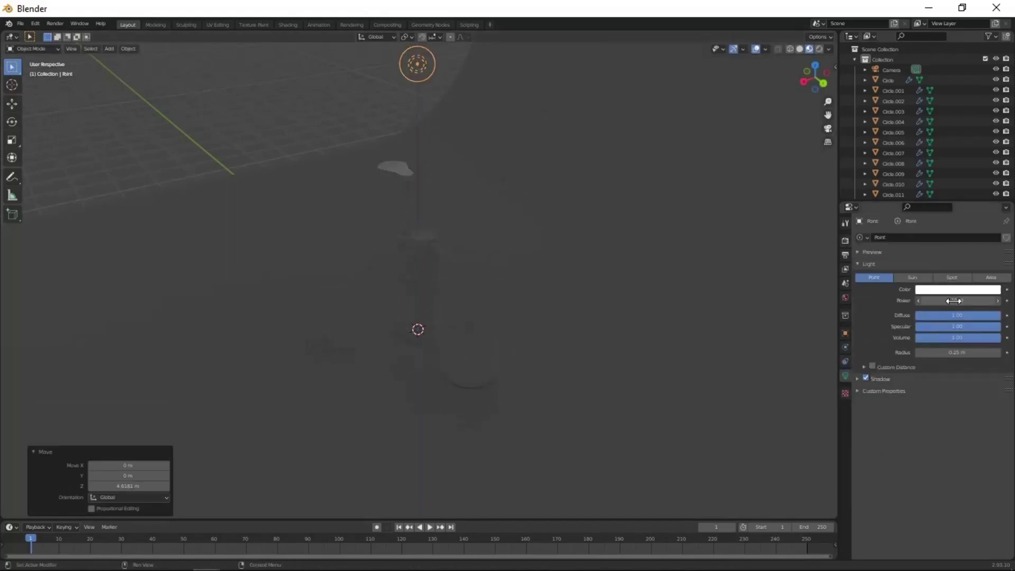
# Orbit around the pump and tilt the point light toward it.
pyautogui.moveTo(458, 316)
pyautogui.mouseDown(button='middle')
pyautogui.moveTo(490, 392)
pyautogui.moveTo(476, 384)
pyautogui.moveTo(474, 423)
pyautogui.moveTo(447, 436)
pyautogui.moveTo(452, 404)
pyautogui.mouseUp(button='middle')
pyautogui.scroll(3, 500, 418)
pyautogui.scroll(-2, 458, 422)
pyautogui.scroll(-3, 447, 436)
pyautogui.scroll(2, 451, 404)
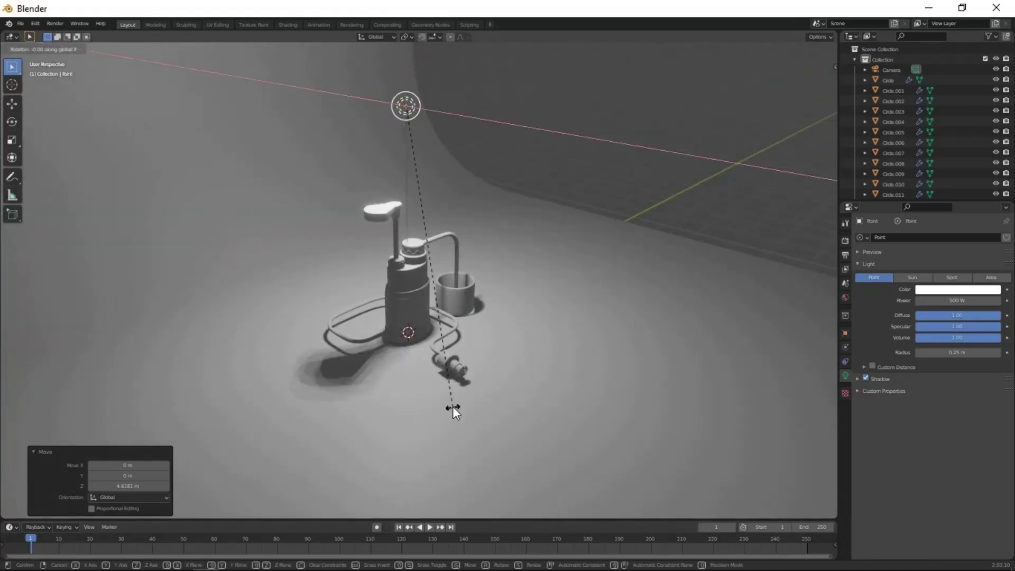
pyautogui.press('g')
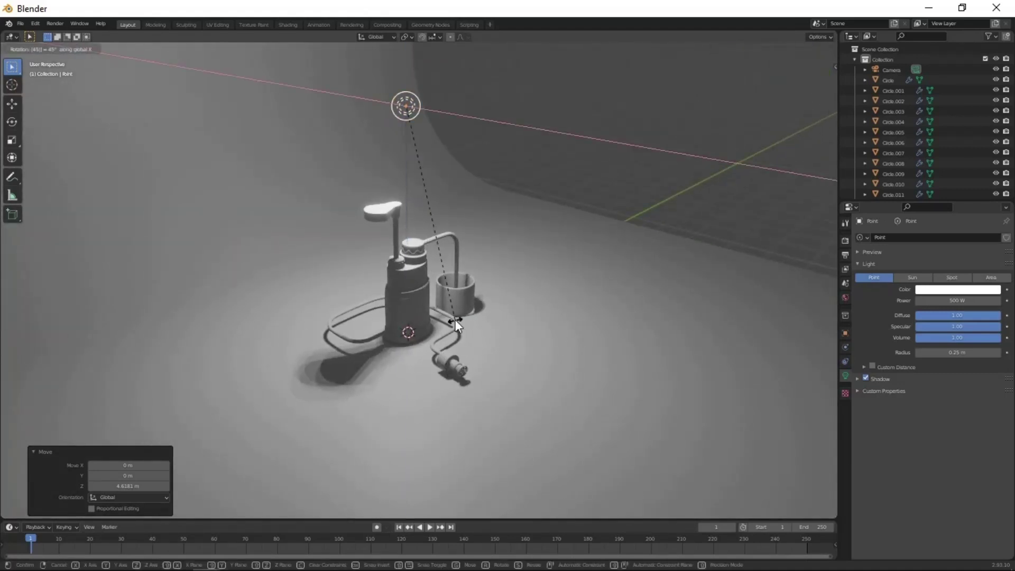
pyautogui.press('Escape')
pyautogui.moveTo(454, 319); pyautogui.dragTo(458, 329, button='middle')
# Move the point light about 4.6 m along Y and add an area light.
pyautogui.press('g')
pyautogui.press('y')
pyautogui.click(532, 364)
pyautogui.press('r')
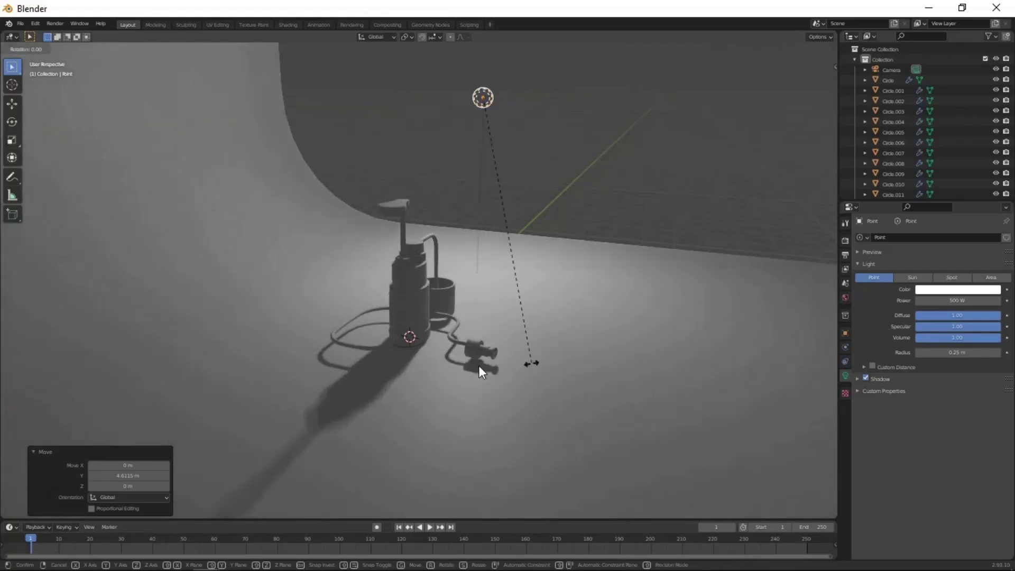
pyautogui.hotkey('shift', 'a')
# Add an area light, raise it above the pump and set its power to 500 W.
pyautogui.click(569, 290)
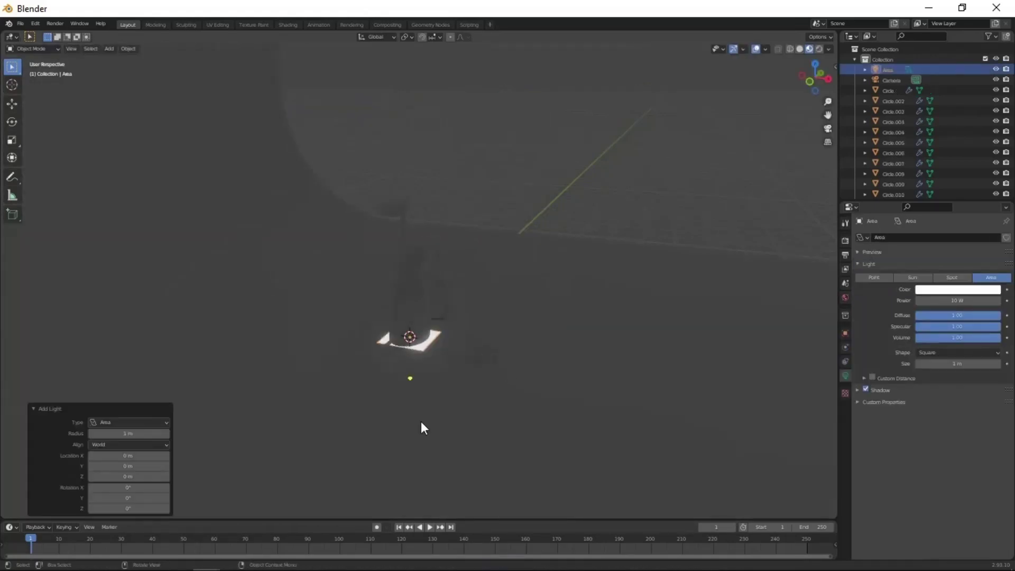
pyautogui.press('g')
pyautogui.press('z')
pyautogui.click(402, 188)
pyautogui.doubleClick(957, 300)
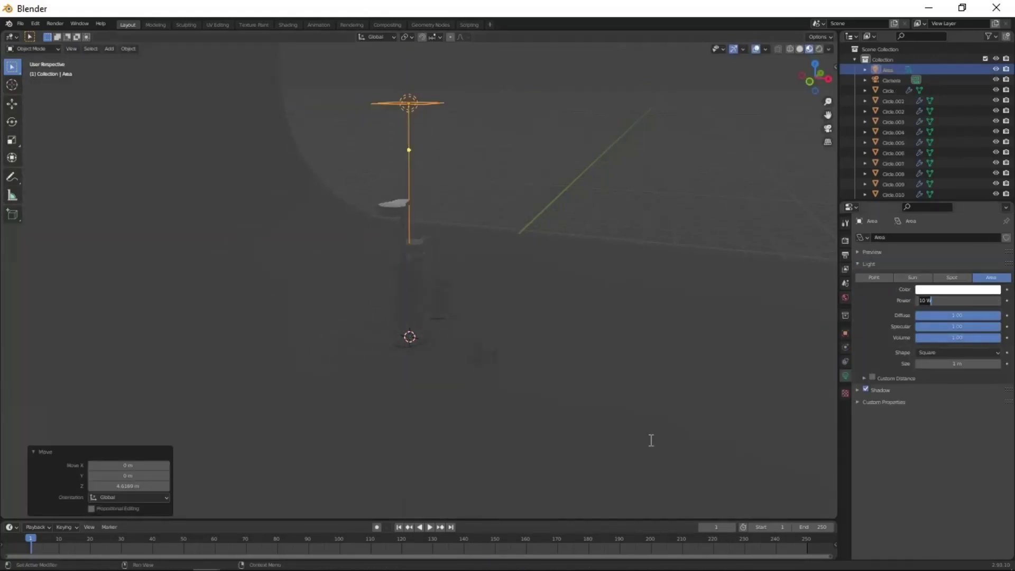
pyautogui.write('500')
pyautogui.press('Return')
# Tilt the area light 45 degrees on X and shift it along Y.
pyautogui.press('r')
pyautogui.press('x')
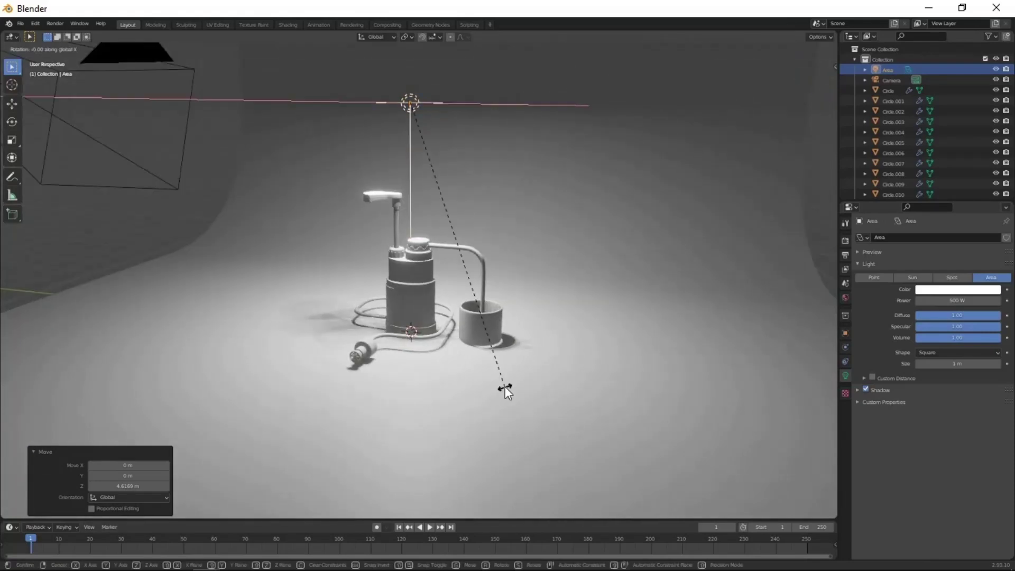
pyautogui.press('4')
pyautogui.press('5')
pyautogui.click(505, 390)
pyautogui.press('g')
pyautogui.press('y')
pyautogui.click(200, 415)
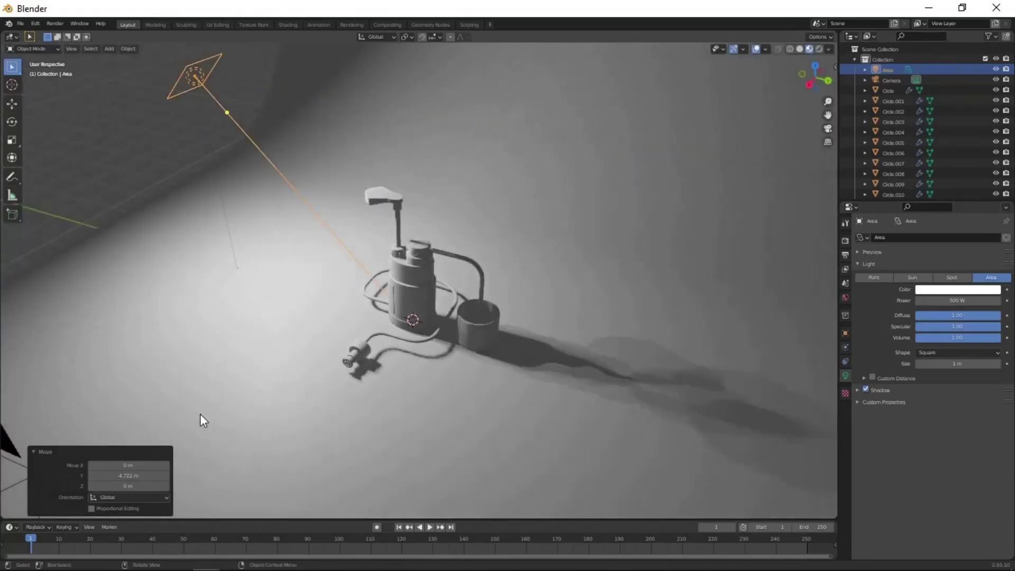
# Lower the area light and tilt it 25.7 degrees on X toward the pump.
pyautogui.press('g')
pyautogui.press('z')
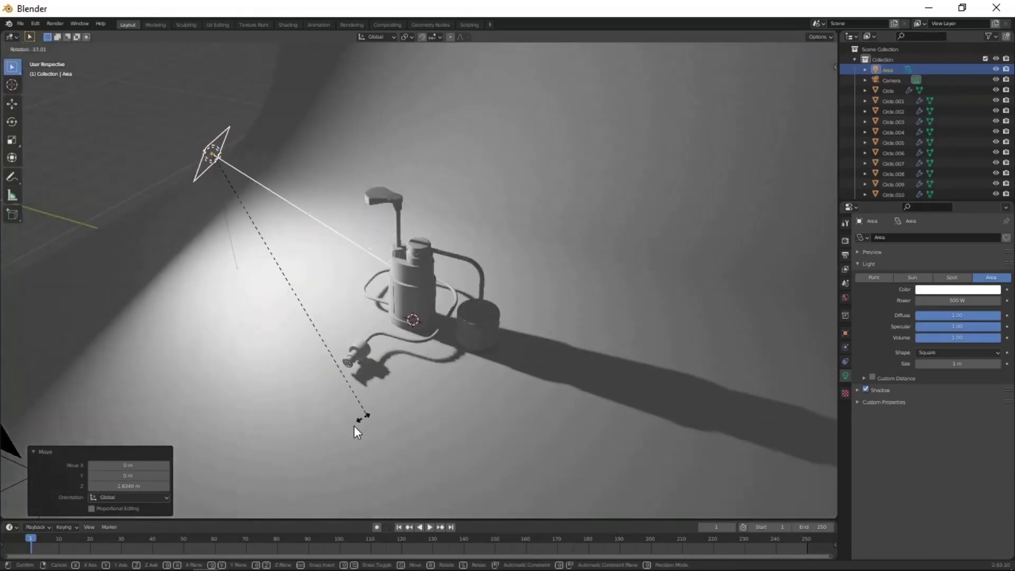
pyautogui.click(354, 426)
pyautogui.moveTo(354, 427); pyautogui.dragTo(437, 432, button='middle')
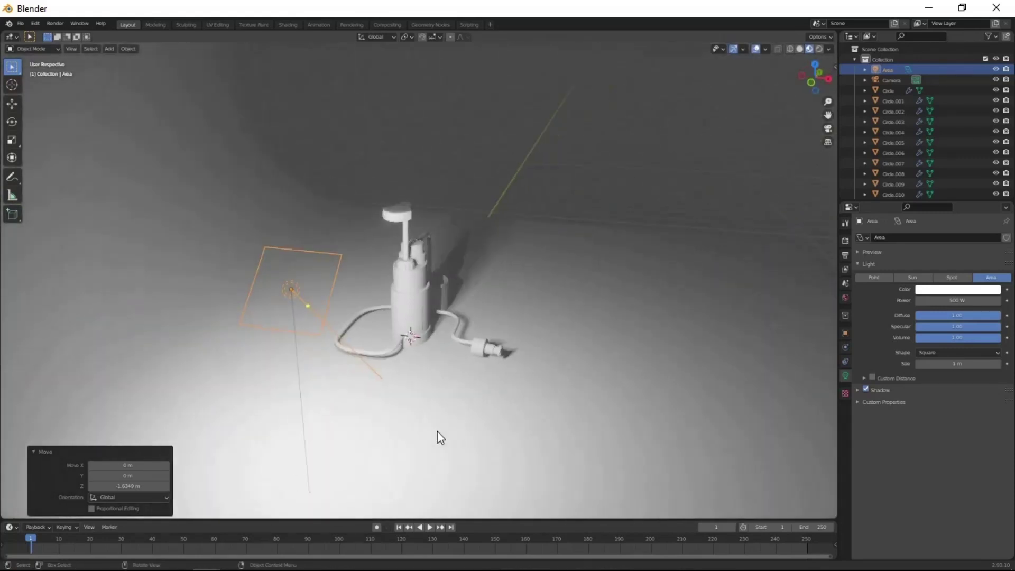
pyautogui.click(591, 210)
pyautogui.press('r')
pyautogui.press('x')
pyautogui.click(606, 493)
pyautogui.moveTo(606, 492); pyautogui.dragTo(490, 310, button='middle')
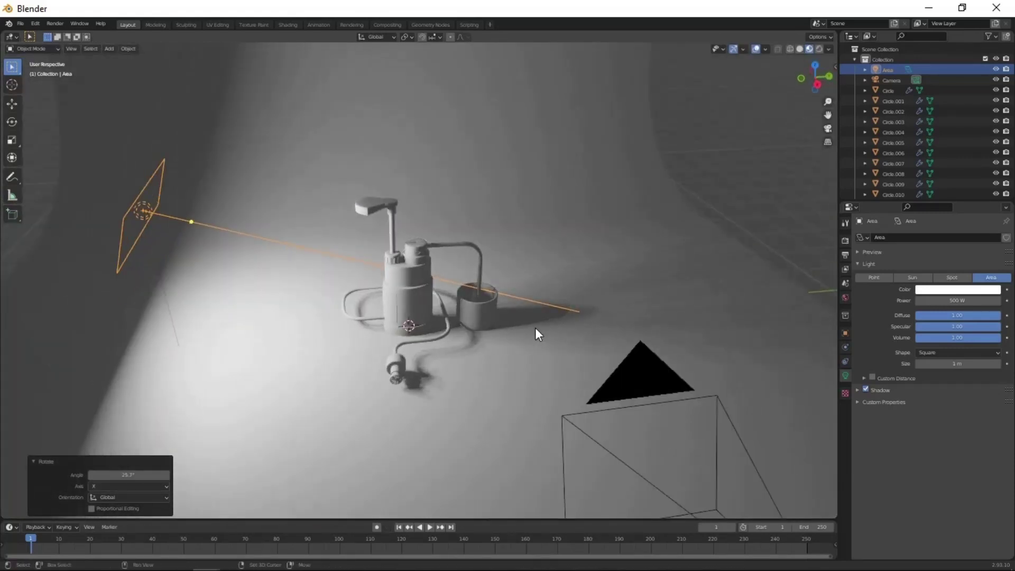
# Duplicate the area light to the opposite side along Y and rotate it on X.
pyautogui.press('r')
pyautogui.press('Escape')
pyautogui.hotkey('shift', 'd')
pyautogui.press('y')
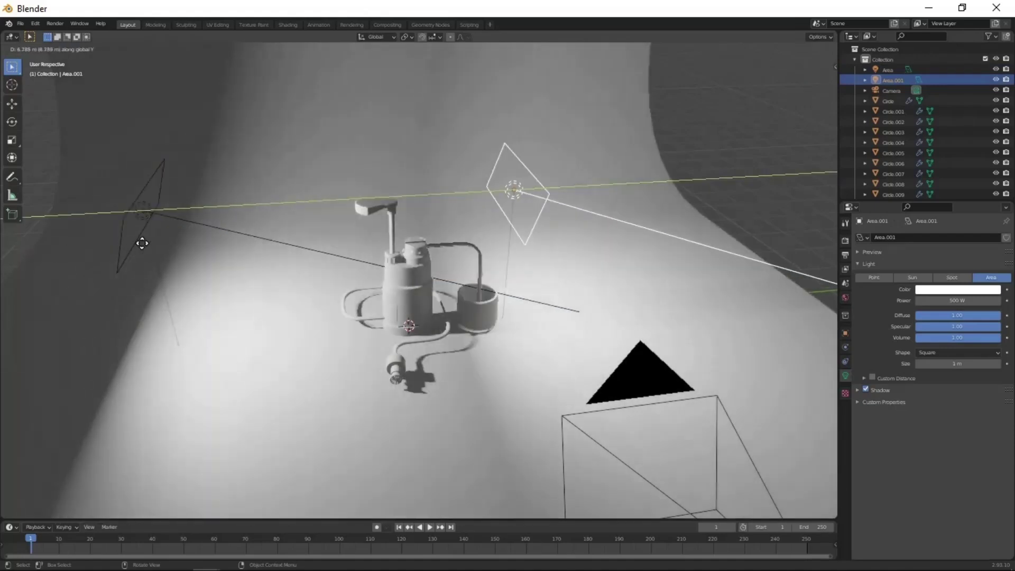
pyautogui.click(281, 225)
pyautogui.press('r')
pyautogui.press('x')
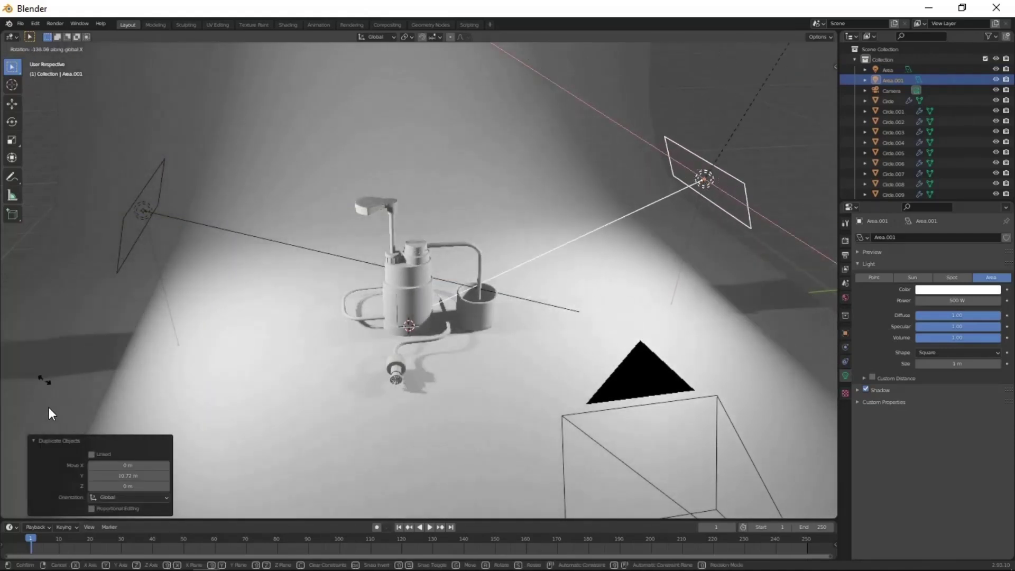
pyautogui.click(400, 392)
pyautogui.moveTo(401, 392); pyautogui.dragTo(704, 208, button='middle')
# Add a second area light overhead above the pump with 500 W power.
pyautogui.hotkey('shift', 'a')
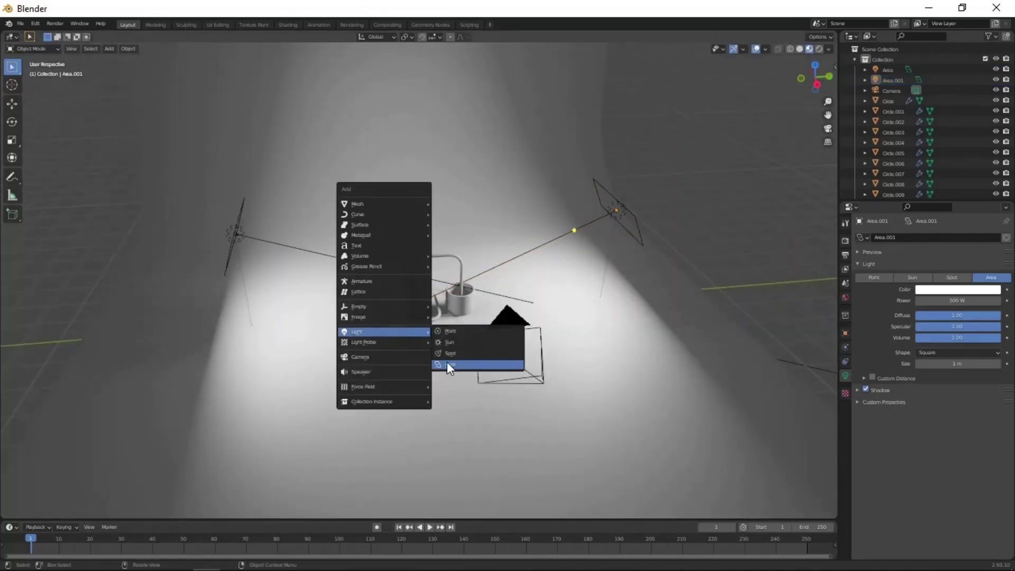
pyautogui.click(447, 362)
pyautogui.press('g')
pyautogui.press('z')
pyautogui.click(407, 221)
pyautogui.doubleClick(957, 301)
pyautogui.write('500')
pyautogui.press('Return')
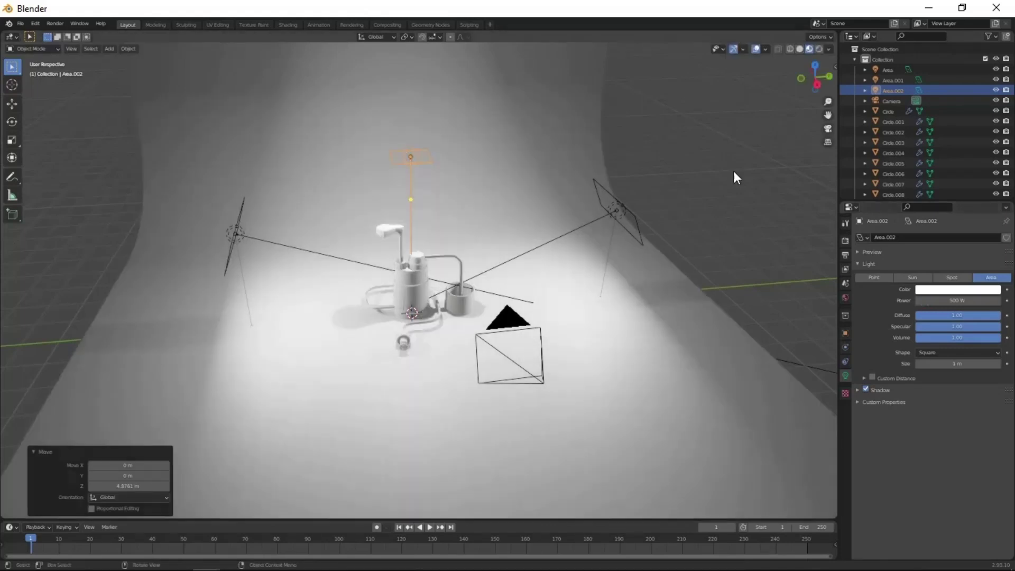
pyautogui.scroll(2, 414, 386)
pyautogui.scroll(-1, 393, 405)
# Duplicate the overhead light, rotate it 45 degrees on Y and move it down to the side.
pyautogui.hotkey('shift', 'd')
pyautogui.press('Escape')
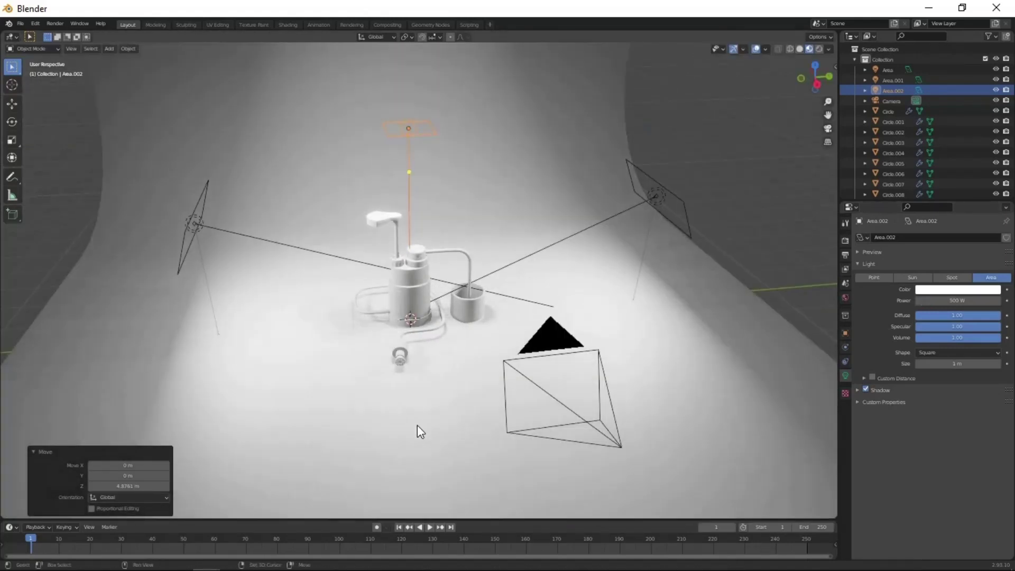
pyautogui.write('ry45')
pyautogui.moveTo(376, 426); pyautogui.dragTo(508, 415, button='middle')
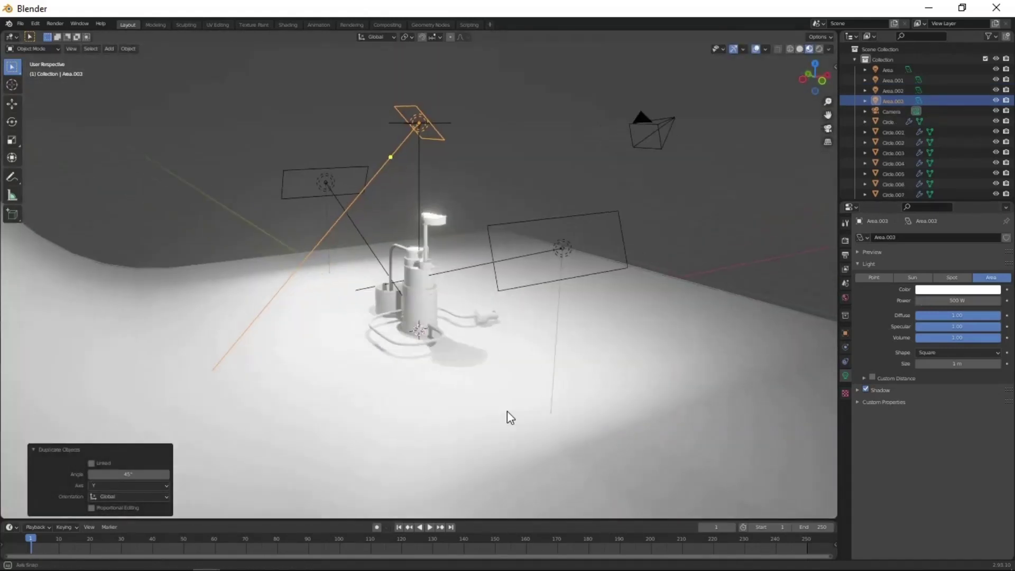
pyautogui.press('g')
pyautogui.press('y')
pyautogui.press('x')
pyautogui.click(733, 390)
pyautogui.press('g')
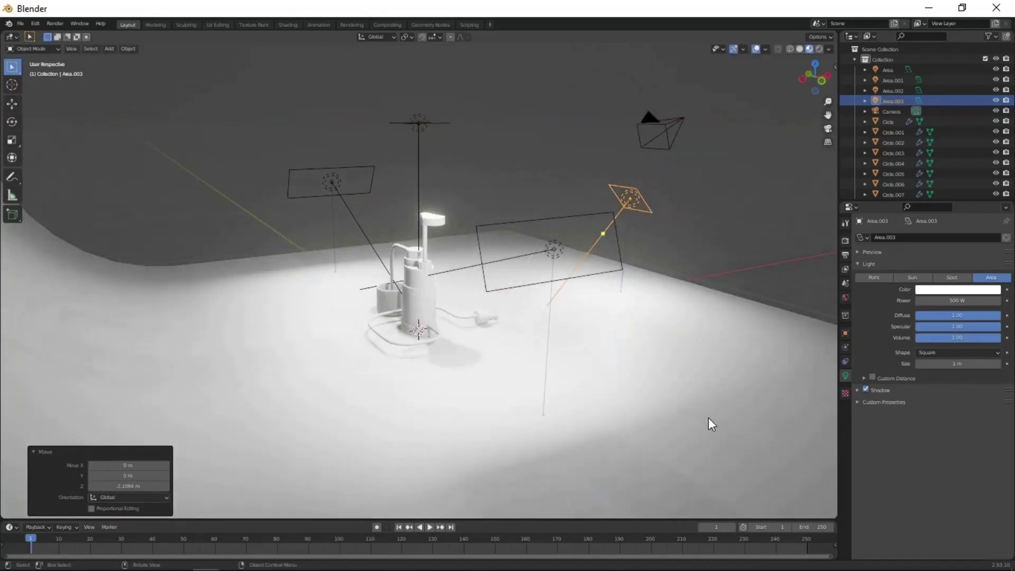
pyautogui.click(708, 418)
# Tilt the side light 31.6 degrees on Y, then select the pump body's material settings.
pyautogui.press('r')
pyautogui.press('y')
pyautogui.click(614, 296)
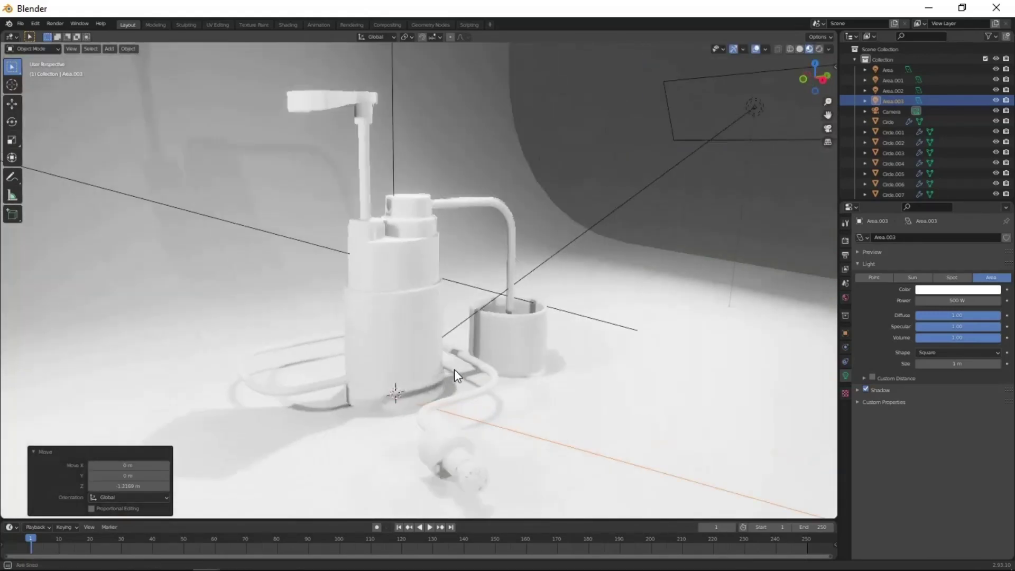
pyautogui.moveTo(455, 369); pyautogui.dragTo(400, 331, button='middle')
pyautogui.click(400, 331)
pyautogui.click(845, 418)
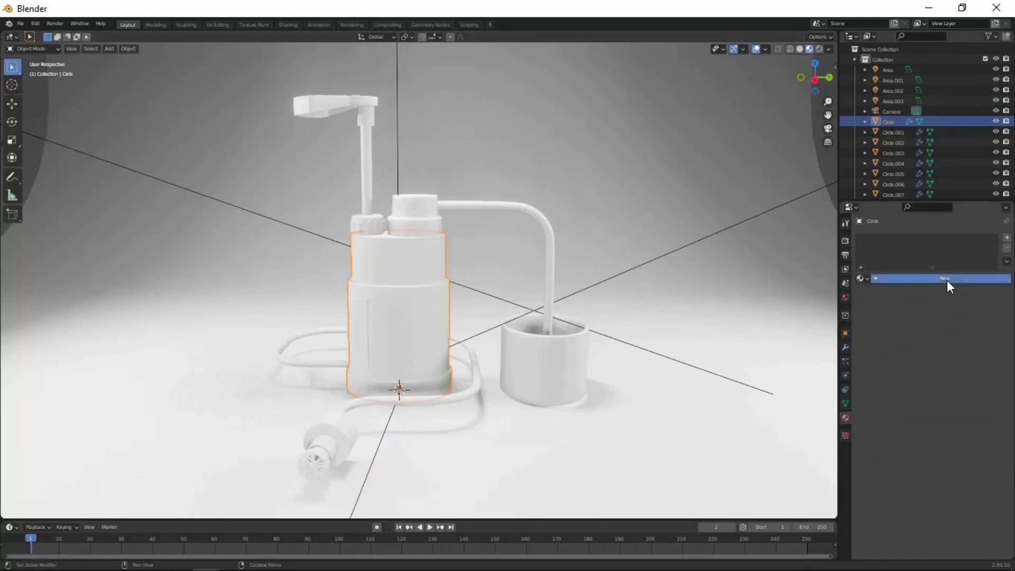
# Create a new material for the pump body with a dark saturated green base colour.
pyautogui.click(947, 280)
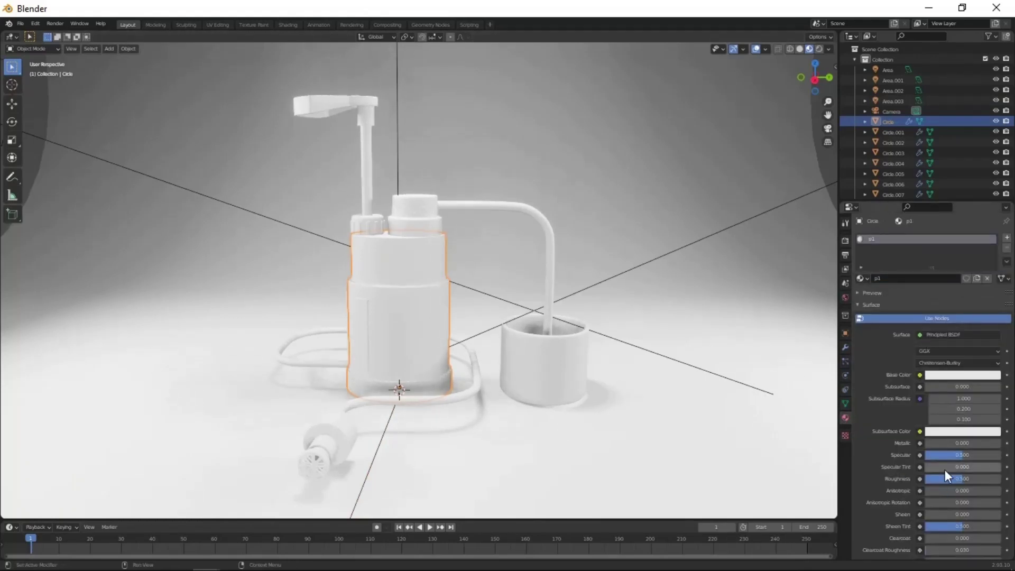
pyautogui.scroll(-2, 944, 470)
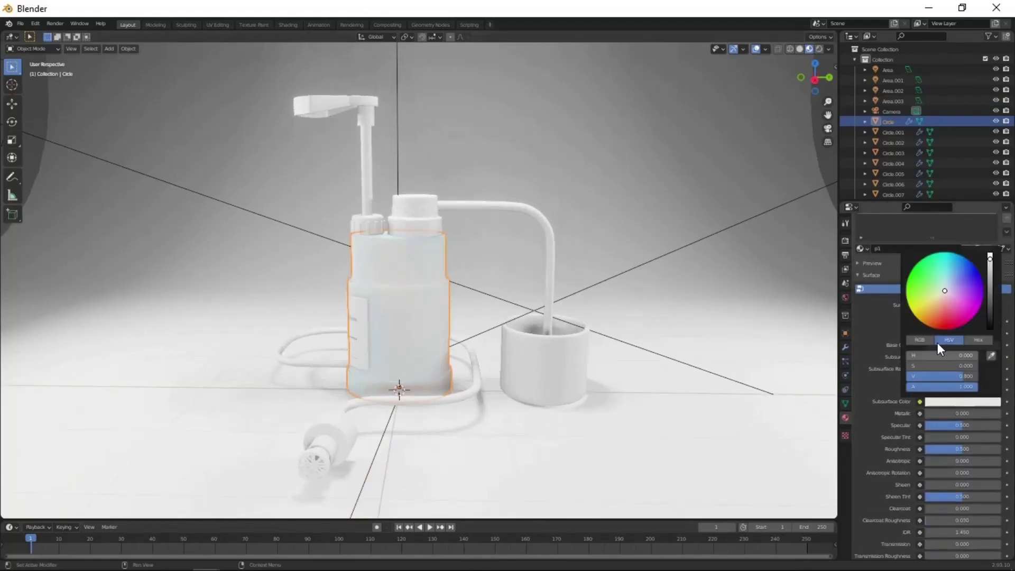
pyautogui.moveTo(917, 285); pyautogui.dragTo(874, 274)
pyautogui.moveTo(990, 259); pyautogui.dragTo(989, 312)
# Assign material p1 to the top cap, small cap, tube and handle.
pyautogui.click(410, 210)
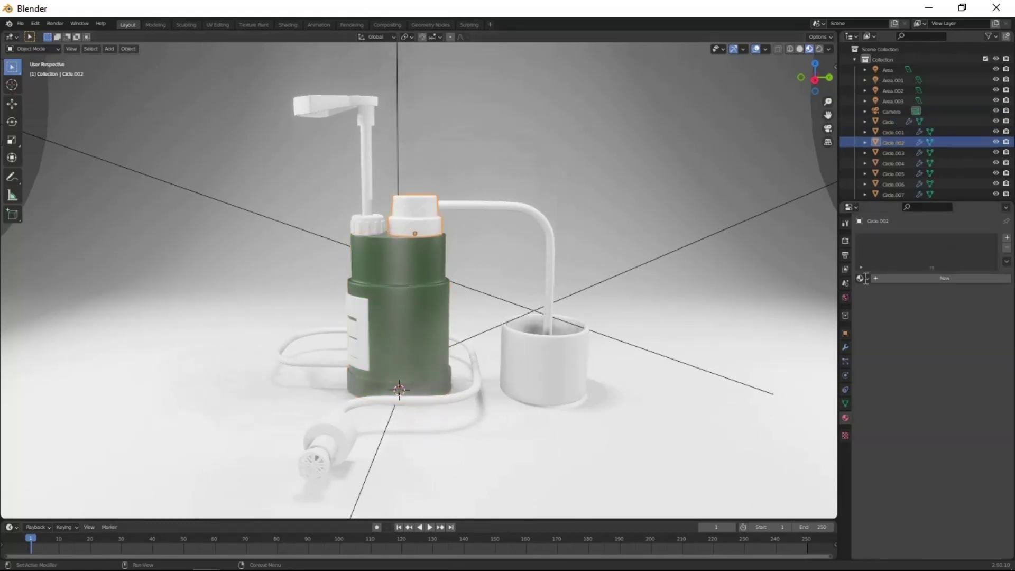
pyautogui.click(357, 224)
pyautogui.click(867, 279)
pyautogui.click(875, 302)
pyautogui.click(364, 179)
pyautogui.click(868, 279)
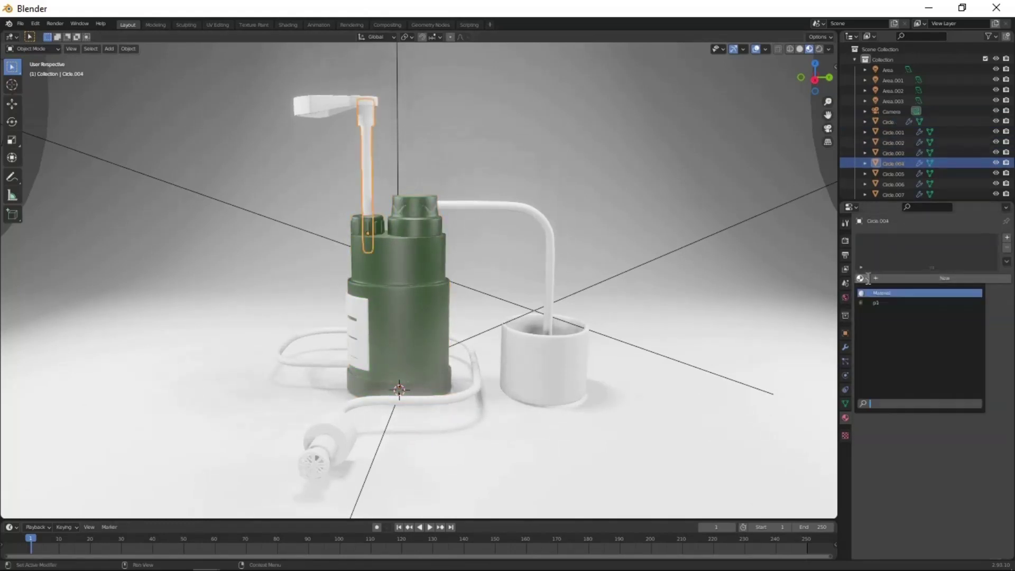
pyautogui.click(875, 303)
pyautogui.click(317, 103)
pyautogui.click(867, 278)
pyautogui.click(875, 302)
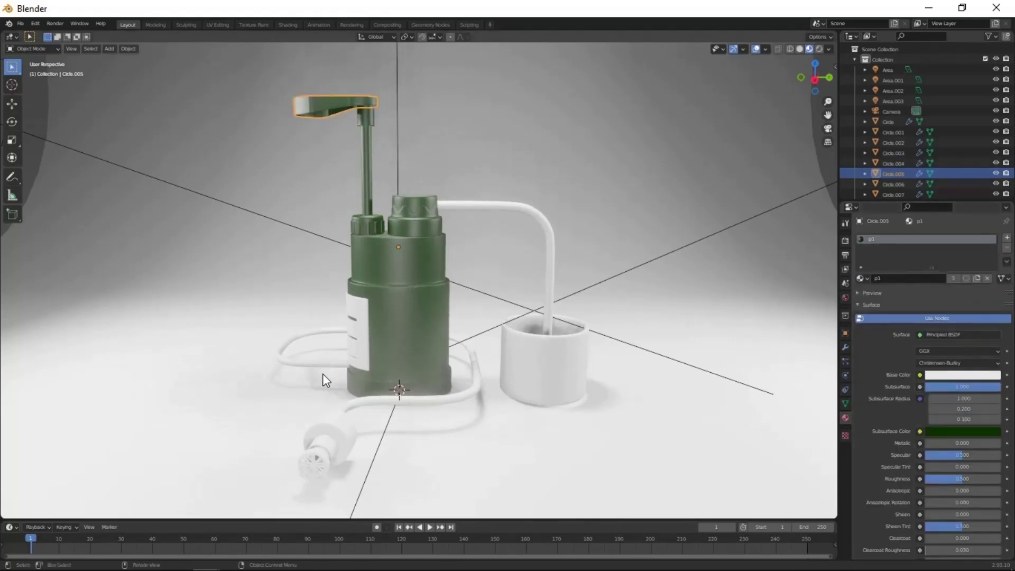
# Set the label's colour to black.
pyautogui.click(351, 364)
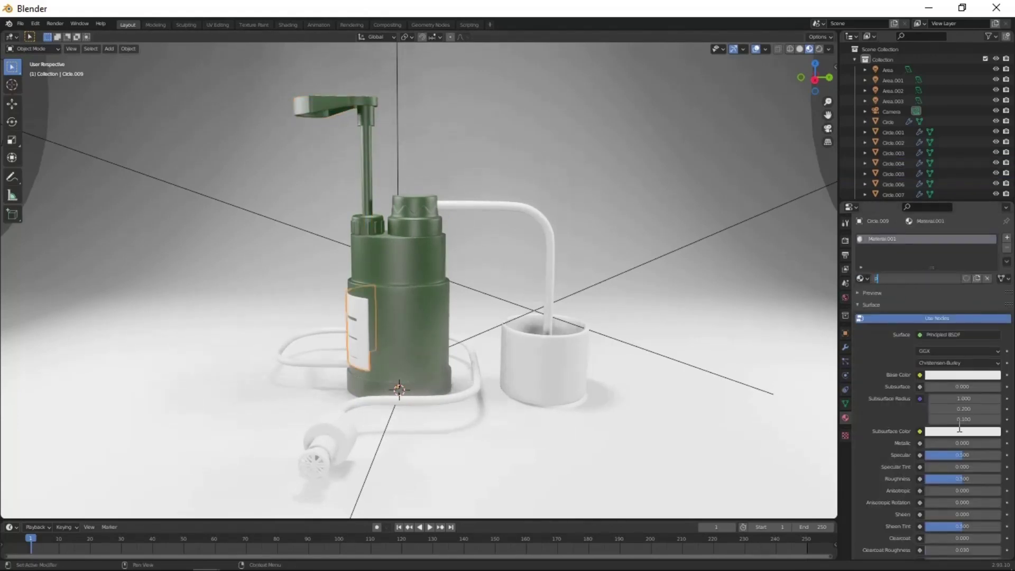
pyautogui.write('p2')
pyautogui.click(962, 374)
pyautogui.moveTo(740, 370); pyautogui.dragTo(962, 501, button='middle')
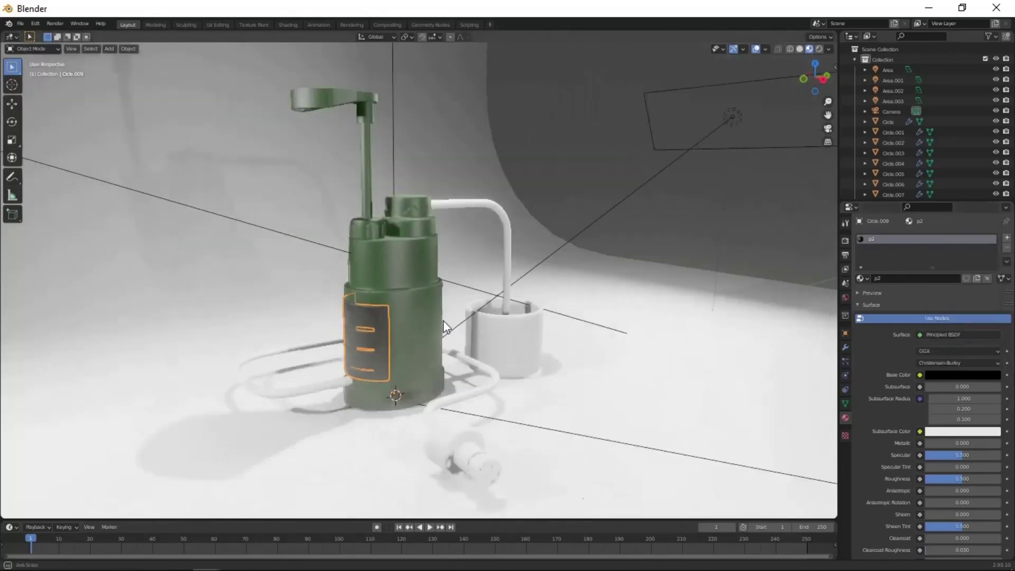
pyautogui.scroll(3, 381, 351)
# Create a new material for the white cup and begin renaming it.
pyautogui.click(380, 351)
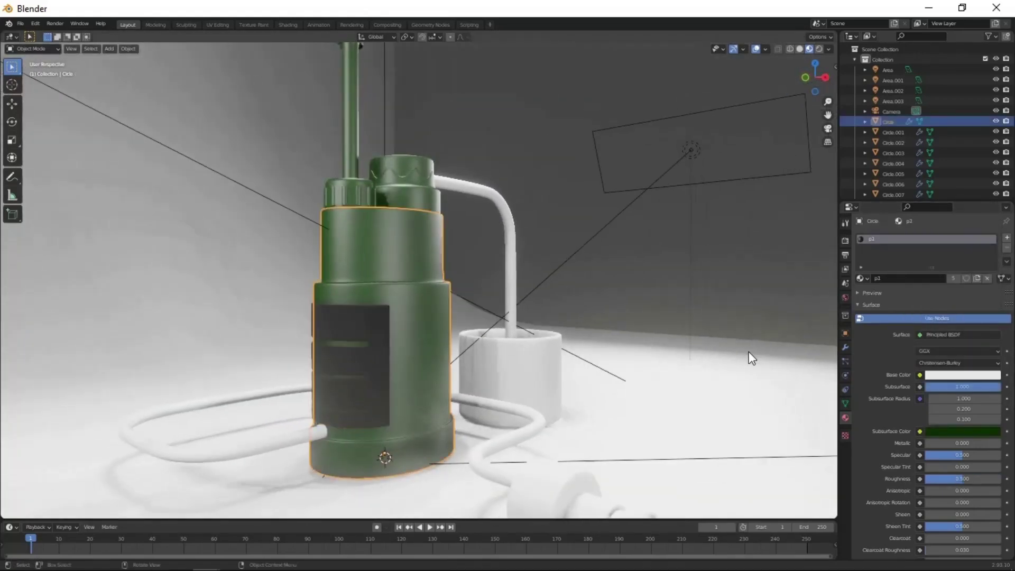
pyautogui.moveTo(581, 328); pyautogui.dragTo(544, 360, button='middle')
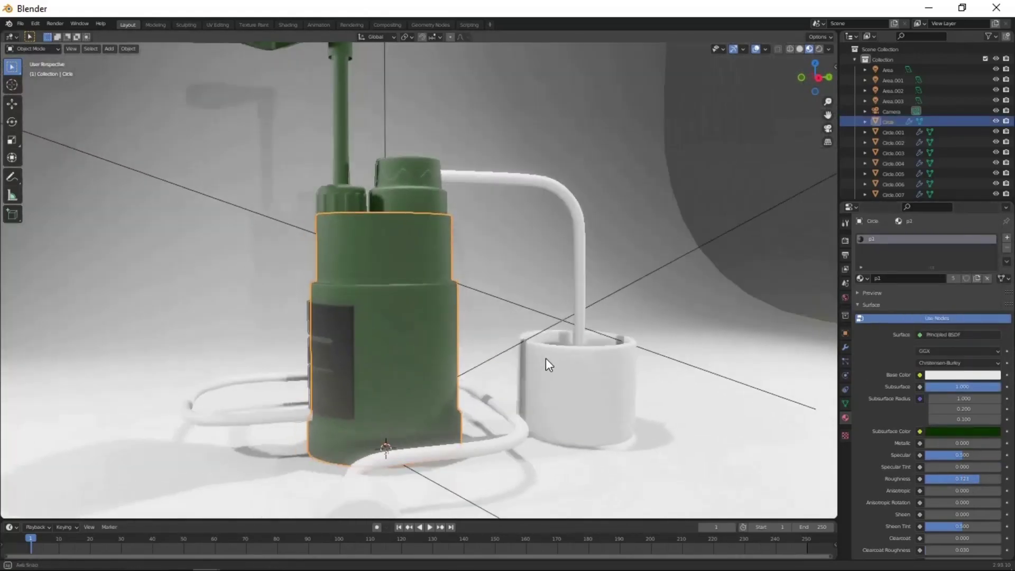
pyautogui.click(570, 370)
pyautogui.click(945, 279)
pyautogui.doubleClick(931, 279)
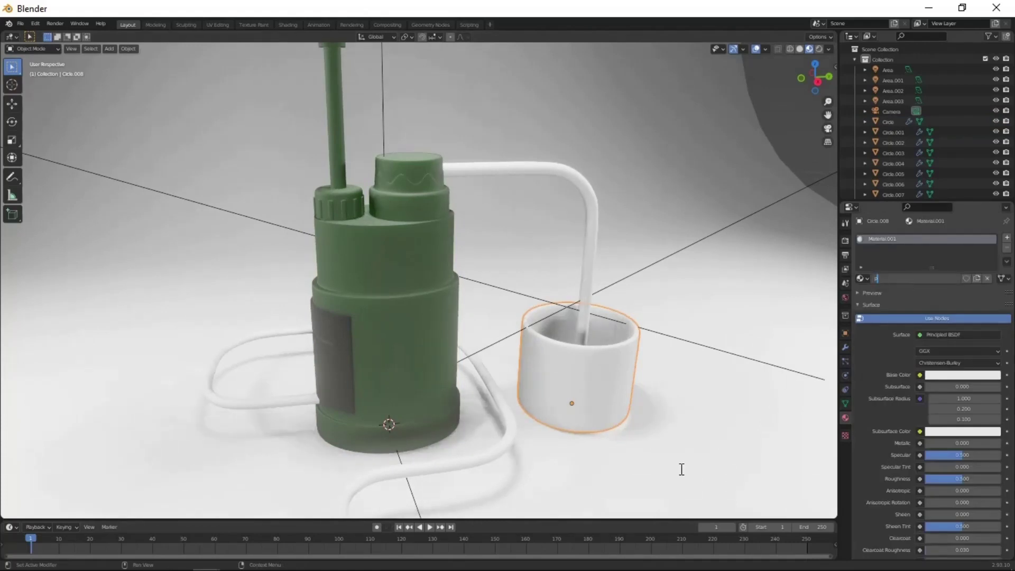
pyautogui.write('p3')
# Enable screen-space refraction on the cup material with a 1.9 m refraction depth.
pyautogui.scroll(-5, 947, 465)
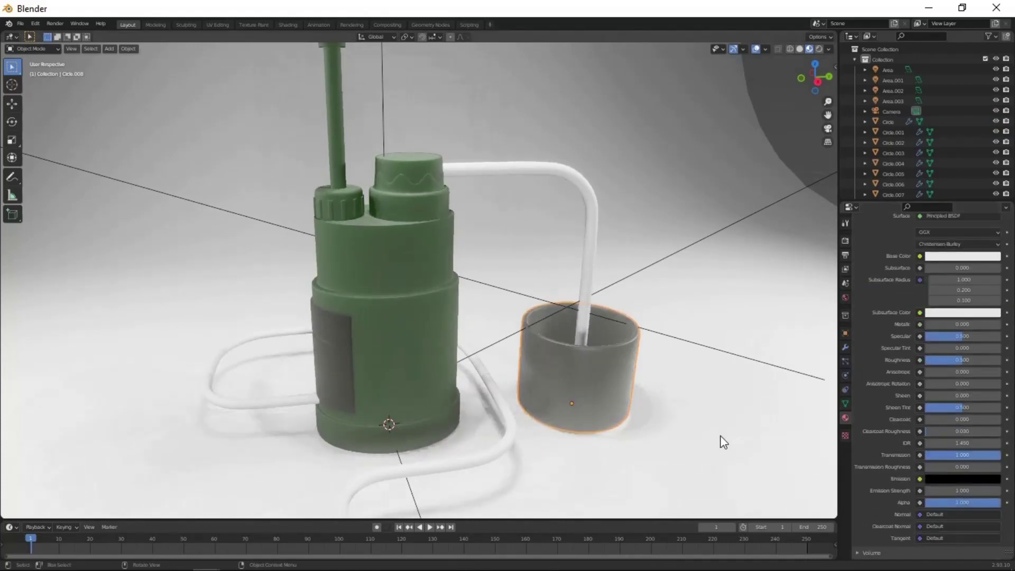
pyautogui.scroll(-5, 926, 476)
pyautogui.click(923, 480)
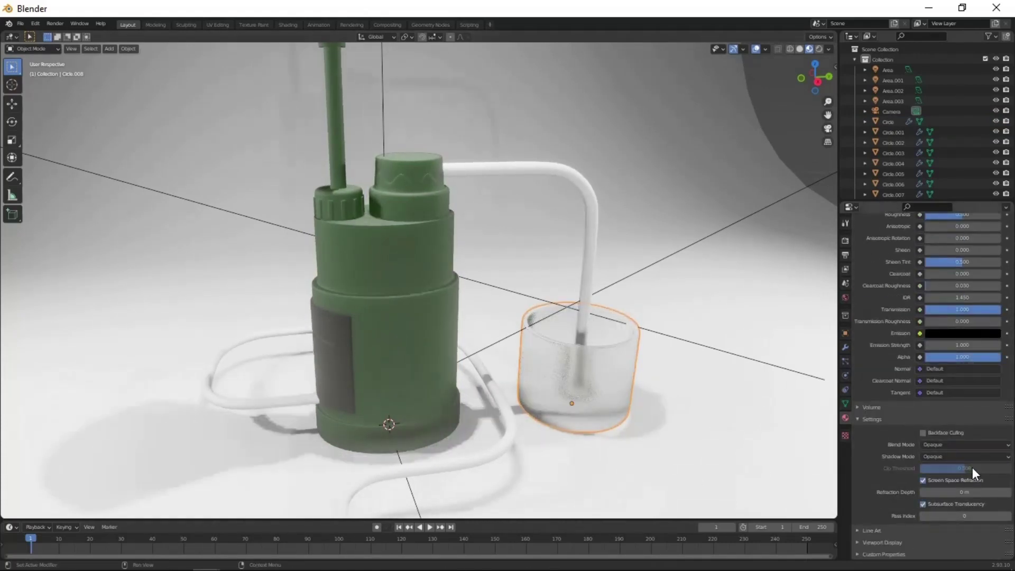
pyautogui.moveTo(940, 493); pyautogui.dragTo(876, 511)
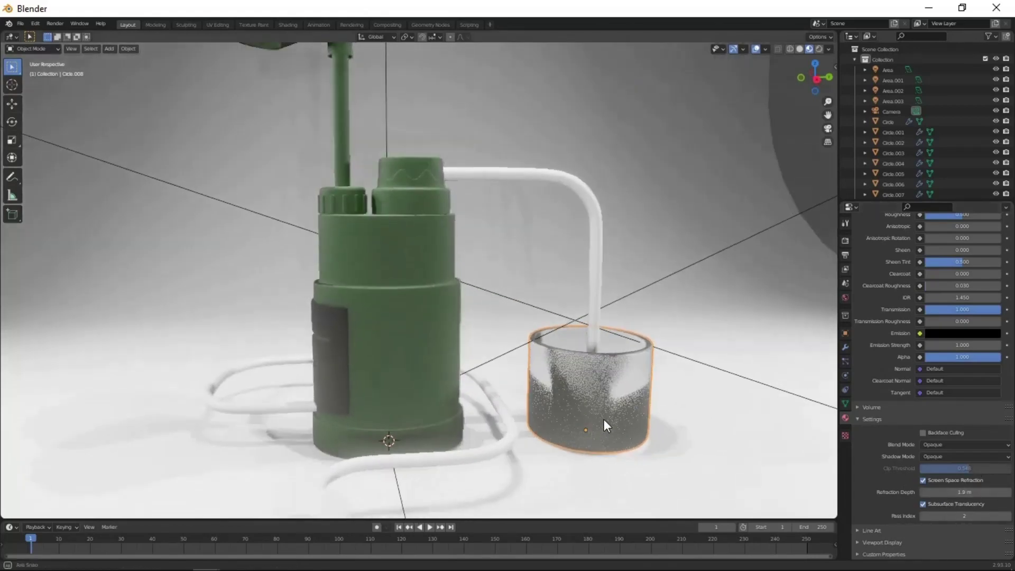
pyautogui.moveTo(604, 420); pyautogui.dragTo(687, 444, button='middle')
pyautogui.moveTo(466, 407); pyautogui.dragTo(500, 414, button='middle')
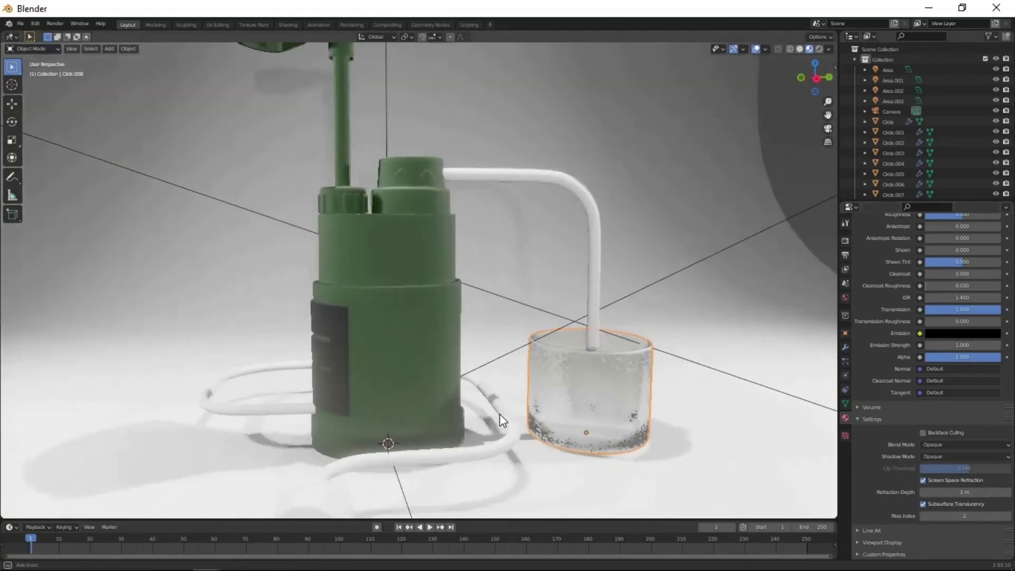
# Enable refraction on the material of the tube running into the glass.
pyautogui.click(506, 173)
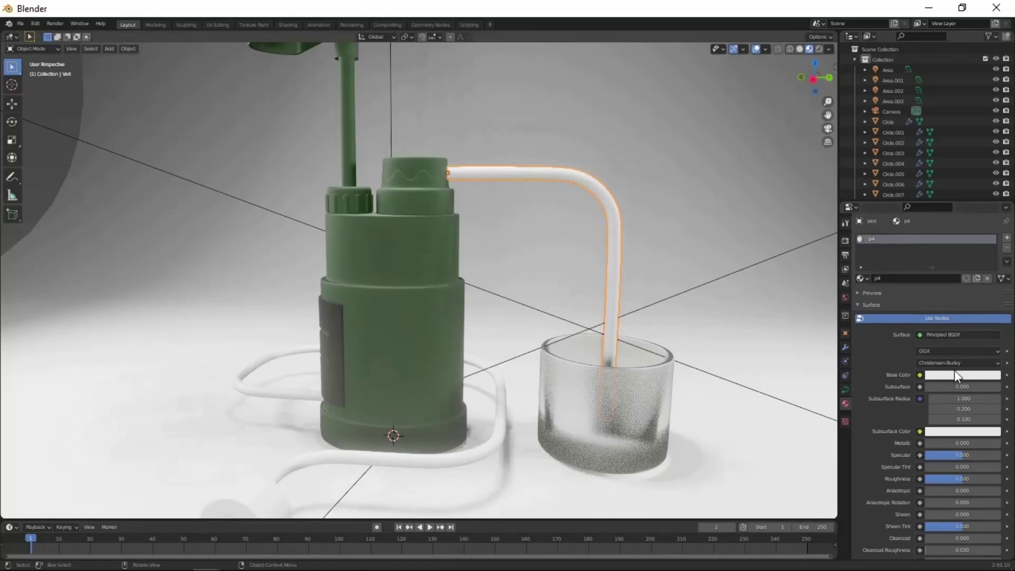
pyautogui.scroll(-4, 976, 500)
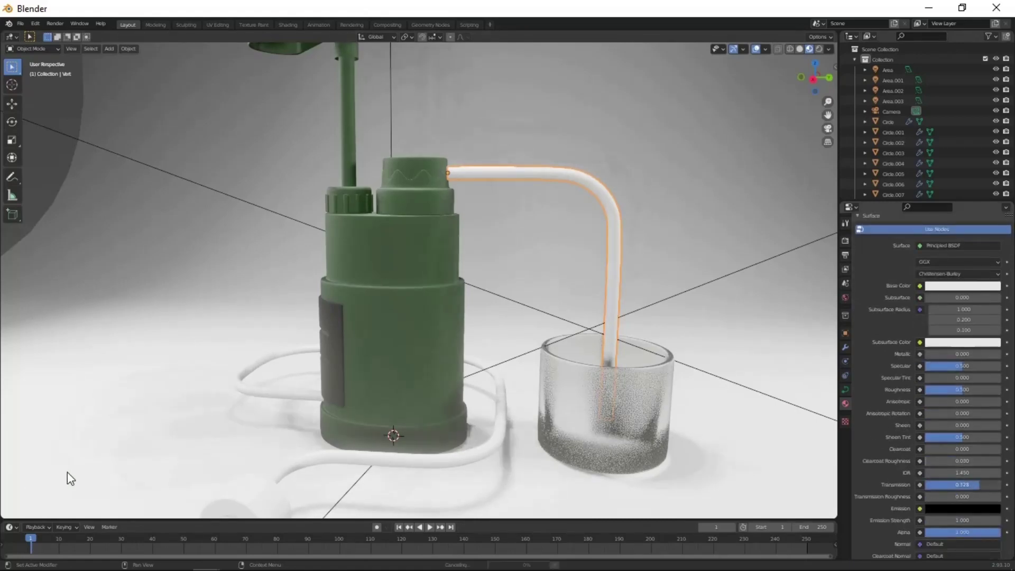
pyautogui.scroll(-7, 935, 477)
pyautogui.click(923, 506)
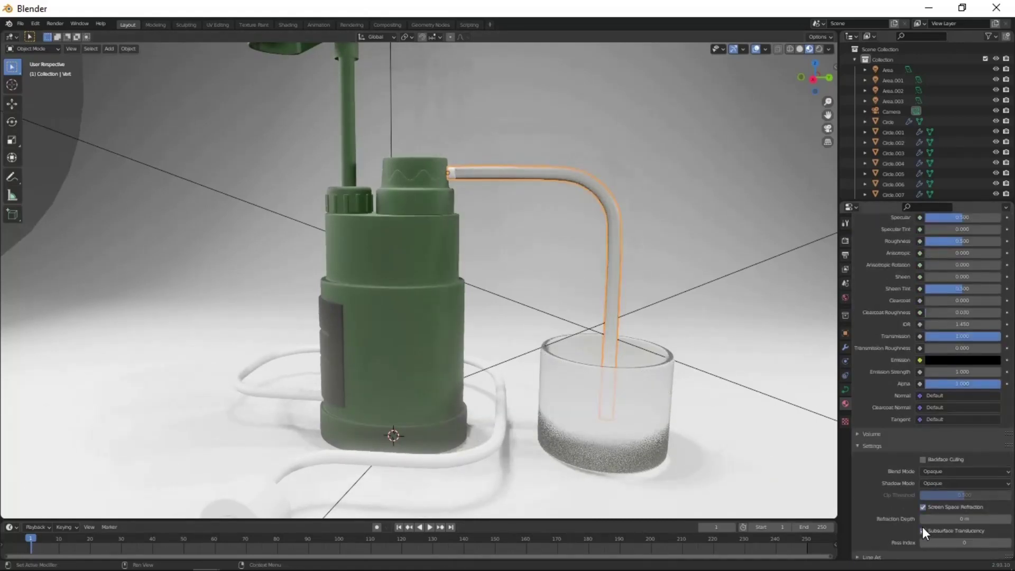
pyautogui.scroll(-3, 569, 419)
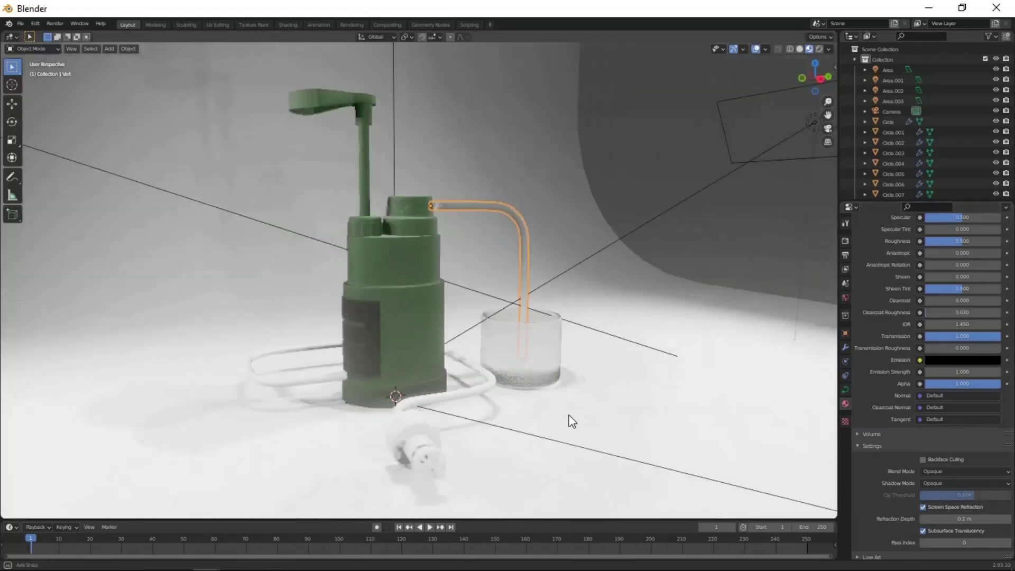
pyautogui.moveTo(569, 420)
pyautogui.mouseDown(button='middle')
pyautogui.moveTo(430, 351)
pyautogui.moveTo(430, 400)
pyautogui.mouseUp(button='middle')
# Assign the existing clear p4 material to the long hose.
pyautogui.click(431, 401)
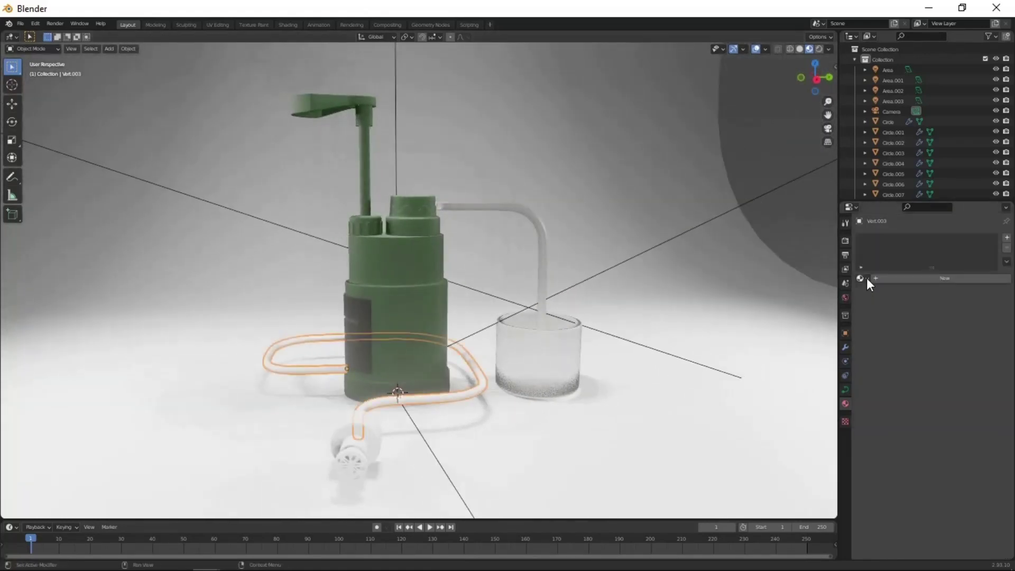
pyautogui.click(862, 278)
pyautogui.click(888, 332)
pyautogui.moveTo(370, 287)
pyautogui.mouseDown(button='middle')
pyautogui.moveTo(565, 459)
pyautogui.moveTo(427, 343)
pyautogui.moveTo(593, 348)
pyautogui.moveTo(709, 454)
pyautogui.mouseUp(button='middle')
# Select the floor plane and rename its material to floor.
pyautogui.click(709, 453)
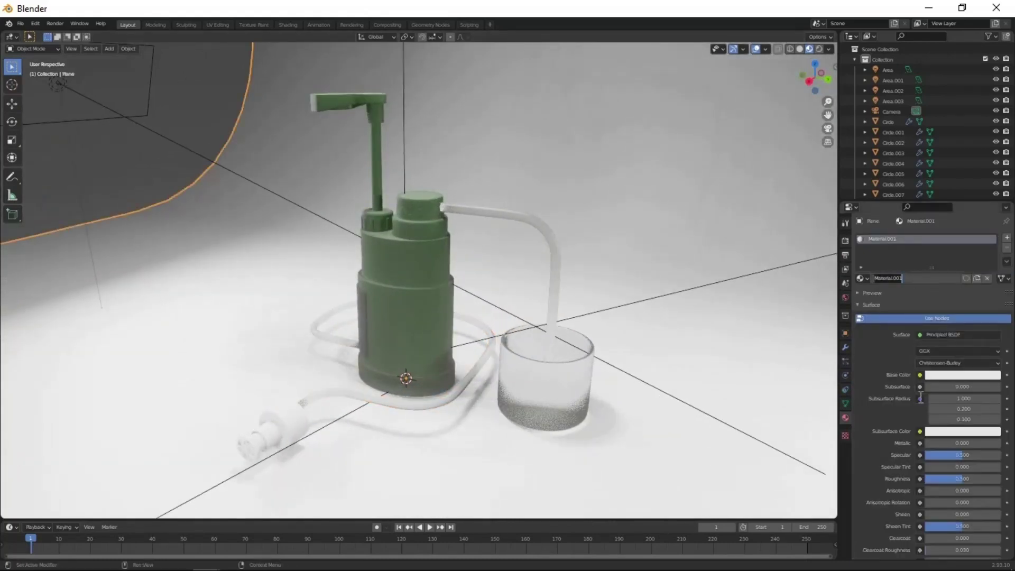
pyautogui.write('floor')
pyautogui.press('Return')
pyautogui.click(963, 374)
# Set the floor material's base colour to blue.
pyautogui.click(907, 305)
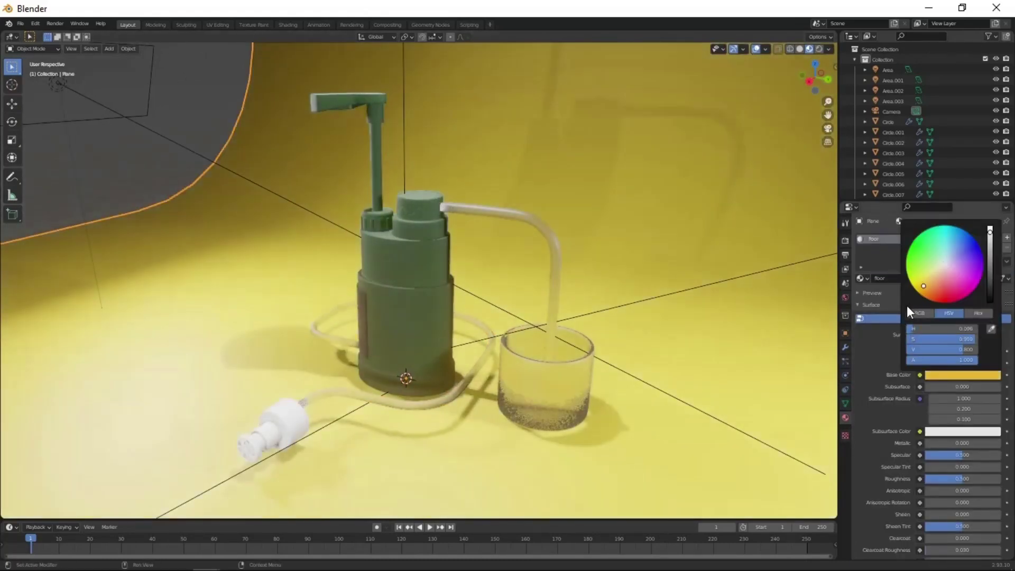
pyautogui.moveTo(211, 465)
pyautogui.mouseDown(button='middle')
pyautogui.moveTo(286, 446)
pyautogui.moveTo(254, 444)
pyautogui.mouseUp(button='middle')
pyautogui.click(962, 375)
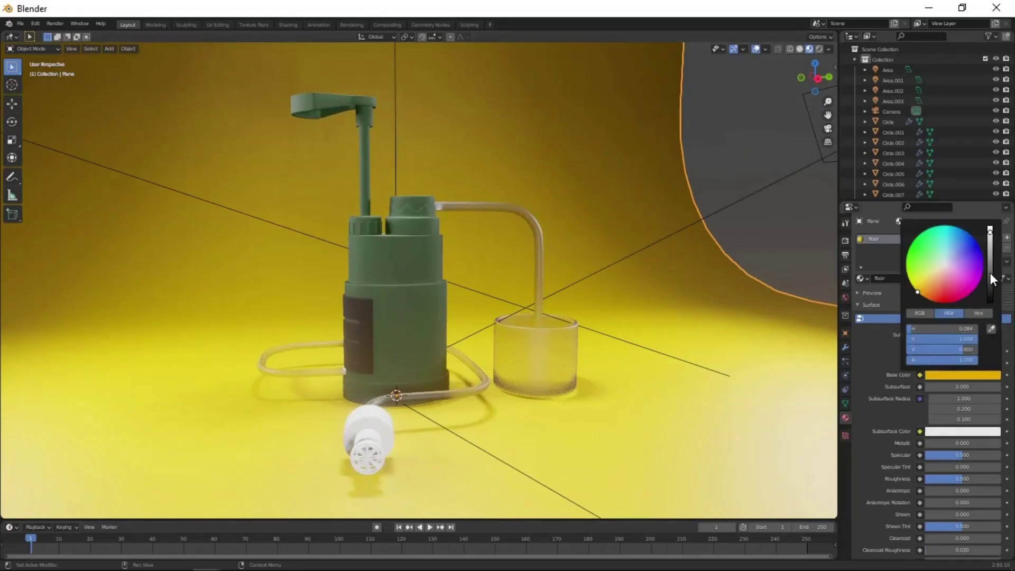
pyautogui.moveTo(990, 272); pyautogui.dragTo(1011, 352)
pyautogui.moveTo(989, 289)
pyautogui.mouseDown()
pyautogui.moveTo(956, 253)
pyautogui.moveTo(989, 262)
pyautogui.mouseUp()
pyautogui.click(958, 250)
pyautogui.moveTo(463, 421); pyautogui.dragTo(351, 382, button='middle')
pyautogui.click(351, 381)
# Assign the green p1 material to the small knob on the pump side.
pyautogui.click(349, 386)
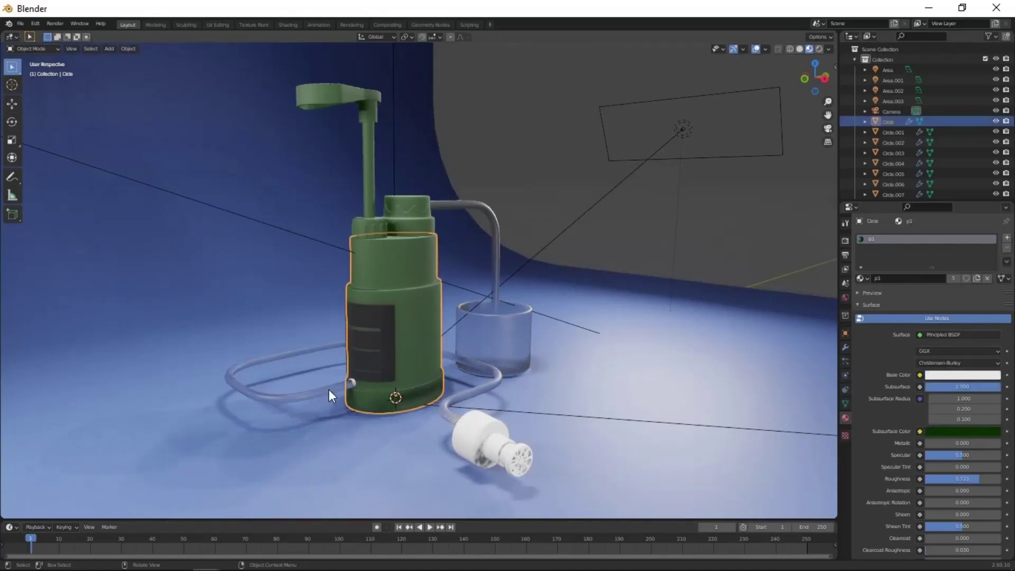
pyautogui.click(365, 407)
pyautogui.scroll(3, 343, 417)
pyautogui.click(322, 431)
pyautogui.click(861, 278)
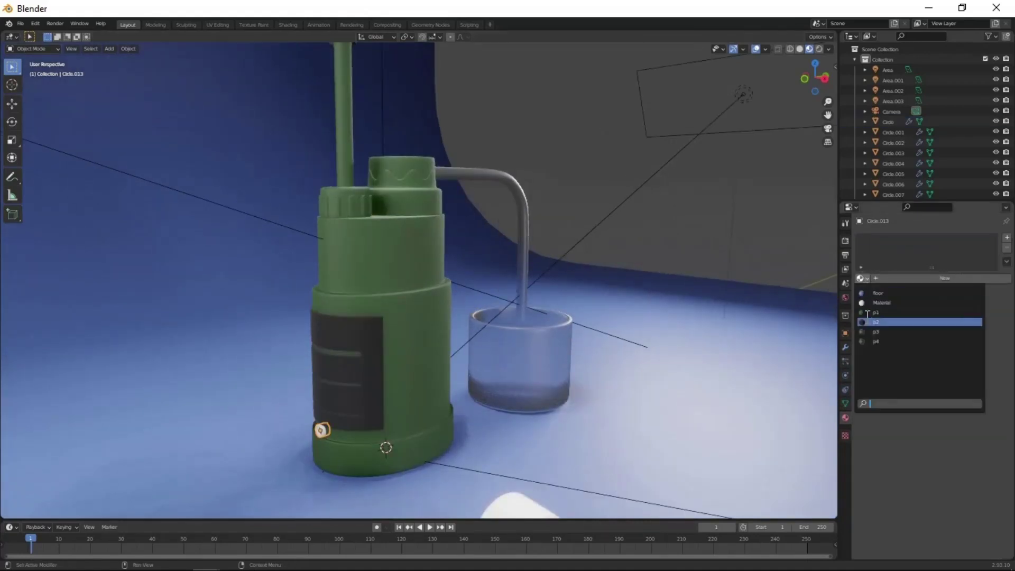
pyautogui.click(899, 321)
# Temporarily hide the top cap and give the hose-end part the green p1 material.
pyautogui.scroll(2, 340, 434)
pyautogui.moveTo(340, 429); pyautogui.dragTo(445, 174, button='middle')
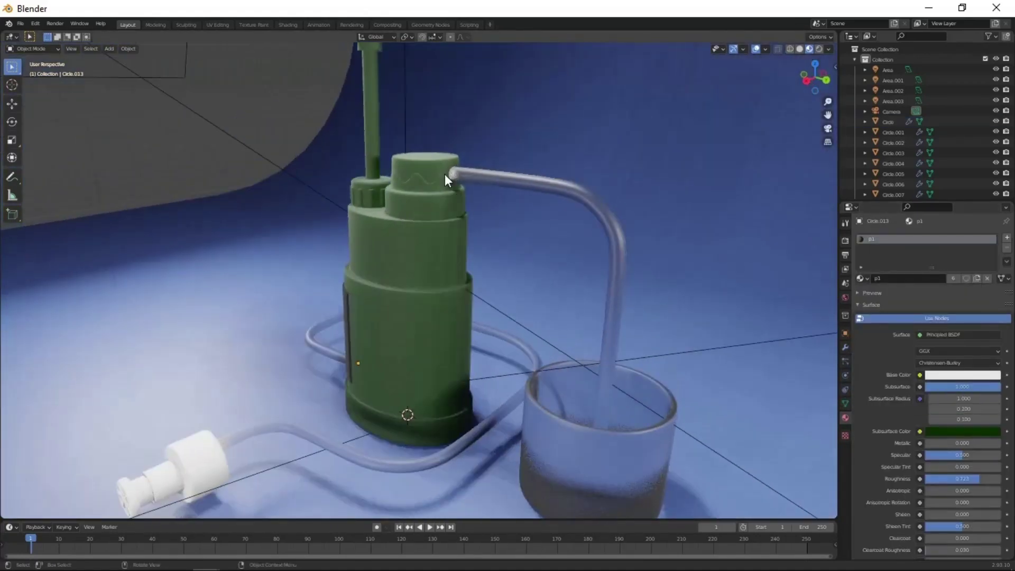
pyautogui.click(452, 173)
pyautogui.click(443, 207)
pyautogui.press('h')
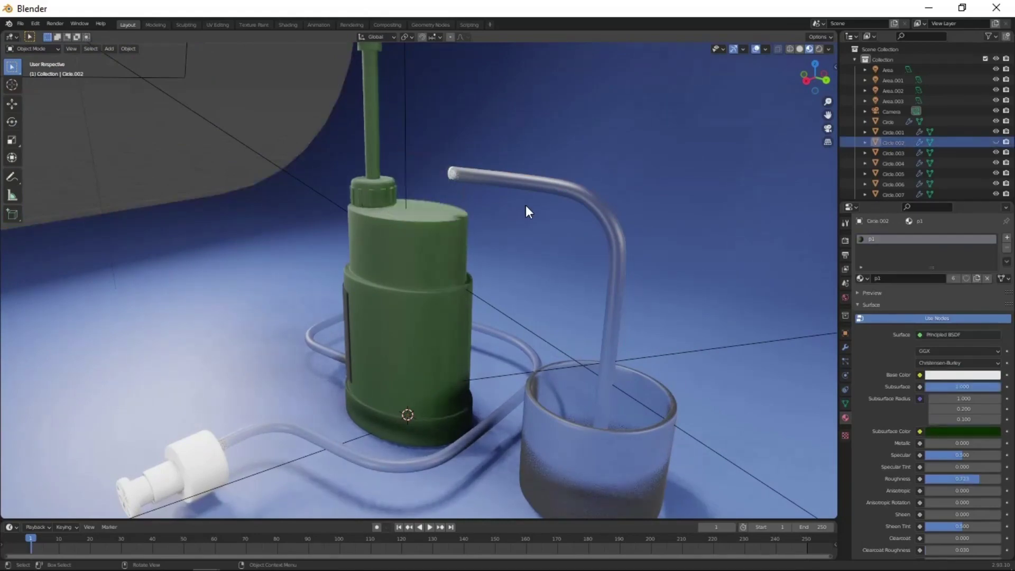
pyautogui.moveTo(525, 205); pyautogui.dragTo(439, 167, button='middle')
pyautogui.click(439, 167)
pyautogui.click(861, 278)
pyautogui.click(862, 312)
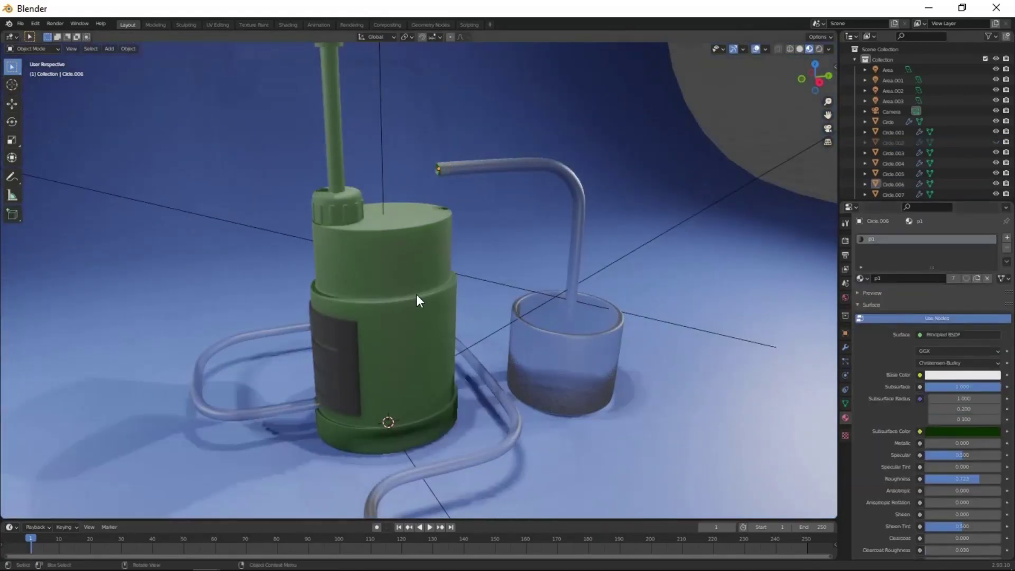
pyautogui.moveTo(416, 294); pyautogui.dragTo(371, 310, button='middle')
pyautogui.hotkey('alt', 'h')
# Add a new material named metal to the plug piece lacking a material.
pyautogui.moveTo(289, 350); pyautogui.dragTo(569, 298, button='middle')
pyautogui.click(432, 424)
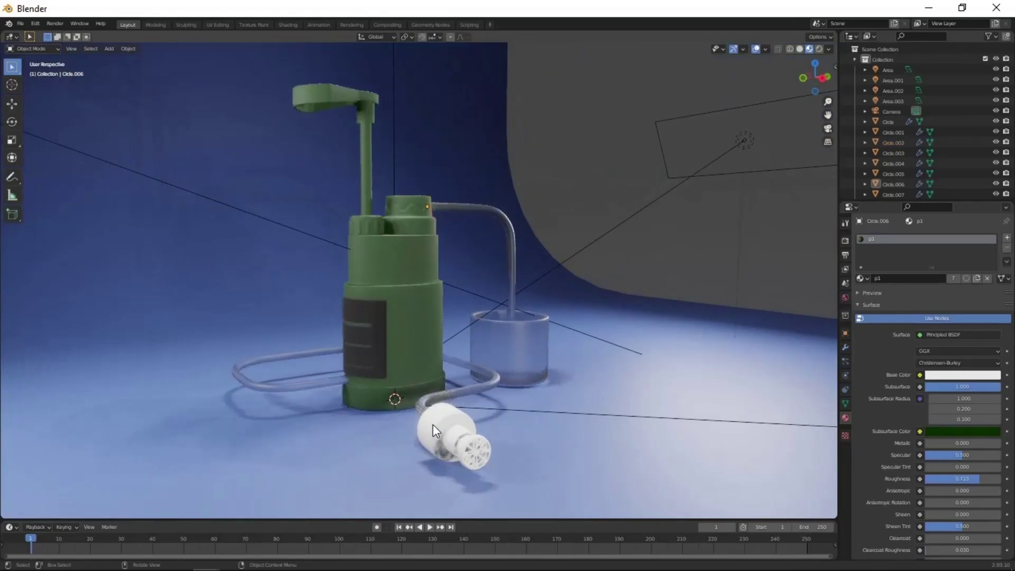
pyautogui.click(861, 278)
pyautogui.click(899, 296)
pyautogui.click(452, 440)
pyautogui.click(938, 277)
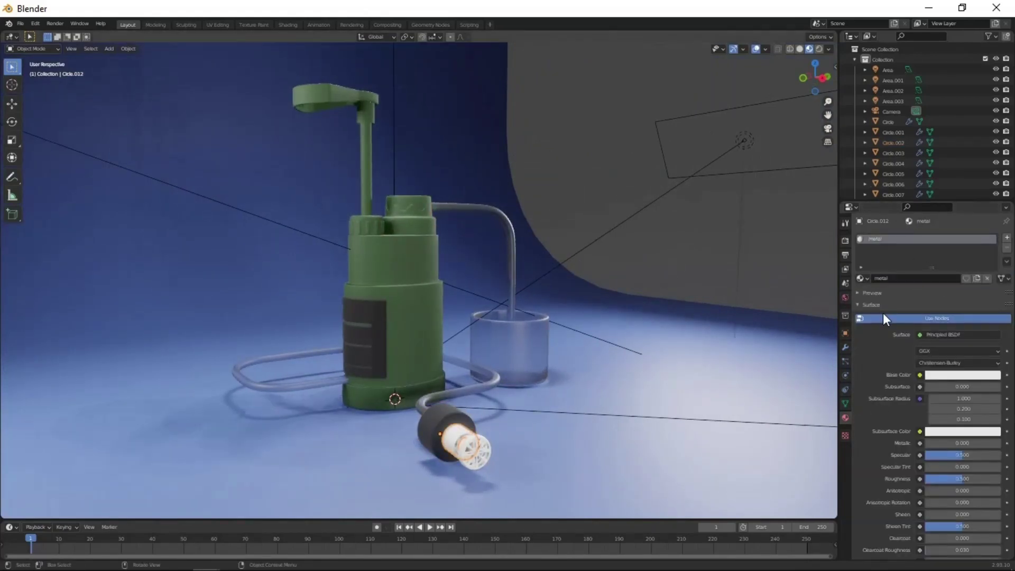
# Set the metal material's Metallic to 1.0 and give plug cap Circle.011 the green p1 material.
pyautogui.moveTo(953, 443); pyautogui.dragTo(30, 422)
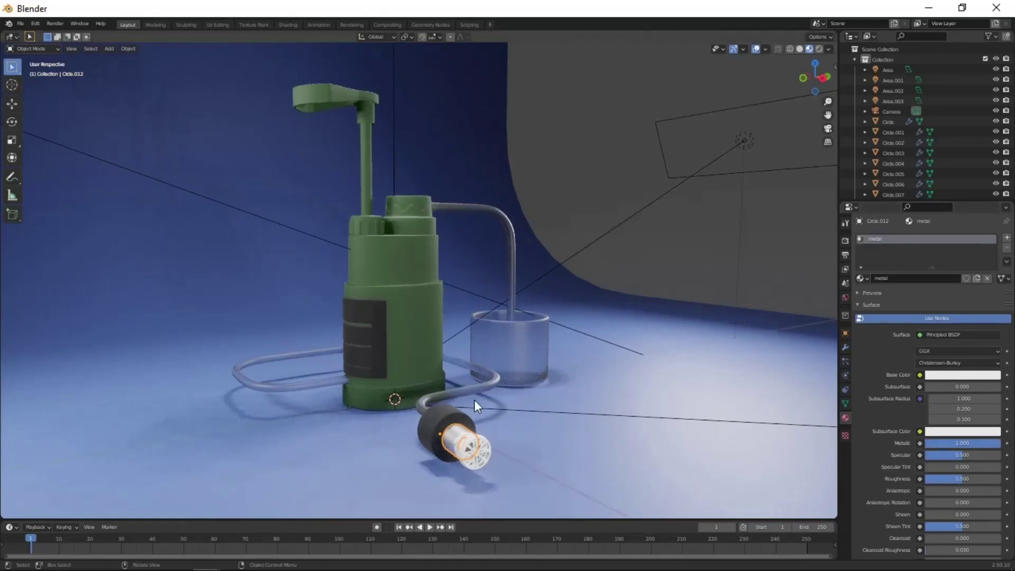
pyautogui.moveTo(476, 406); pyautogui.dragTo(508, 407, button='middle')
pyautogui.click(570, 434)
pyautogui.click(861, 278)
pyautogui.click(899, 323)
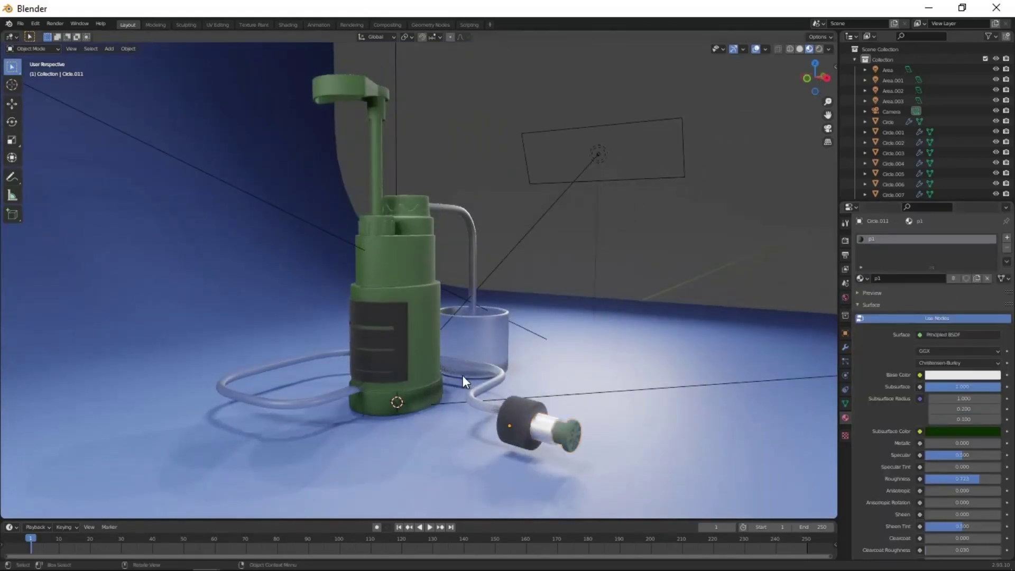
# Raise the pump body's Roughness to 0.884 and lower the label's Specular to 0.277.
pyautogui.moveTo(462, 375)
pyautogui.mouseDown(button='middle')
pyautogui.moveTo(371, 403)
pyautogui.moveTo(439, 379)
pyautogui.moveTo(419, 315)
pyautogui.mouseUp(button='middle')
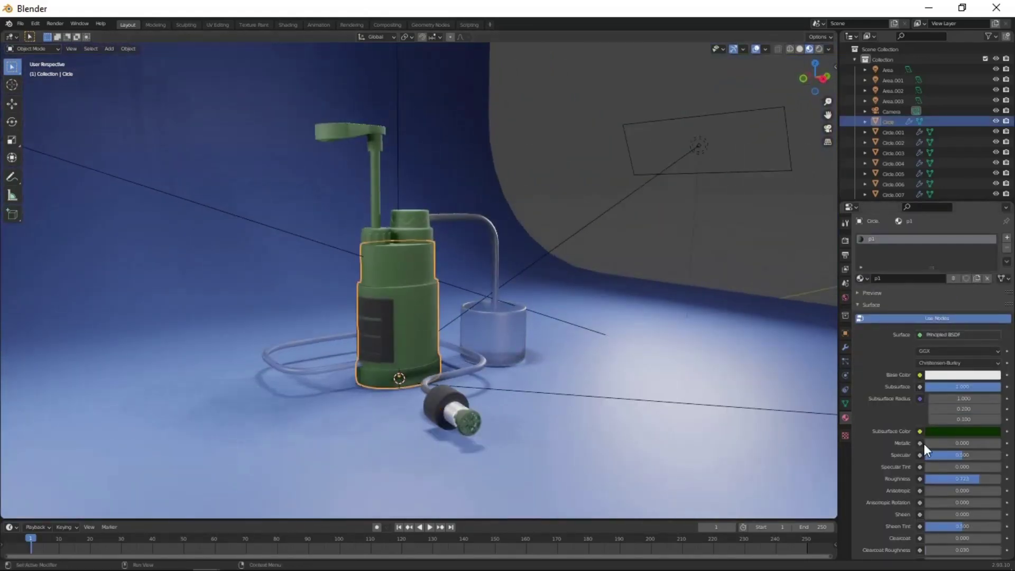
pyautogui.moveTo(973, 479); pyautogui.dragTo(972, 484)
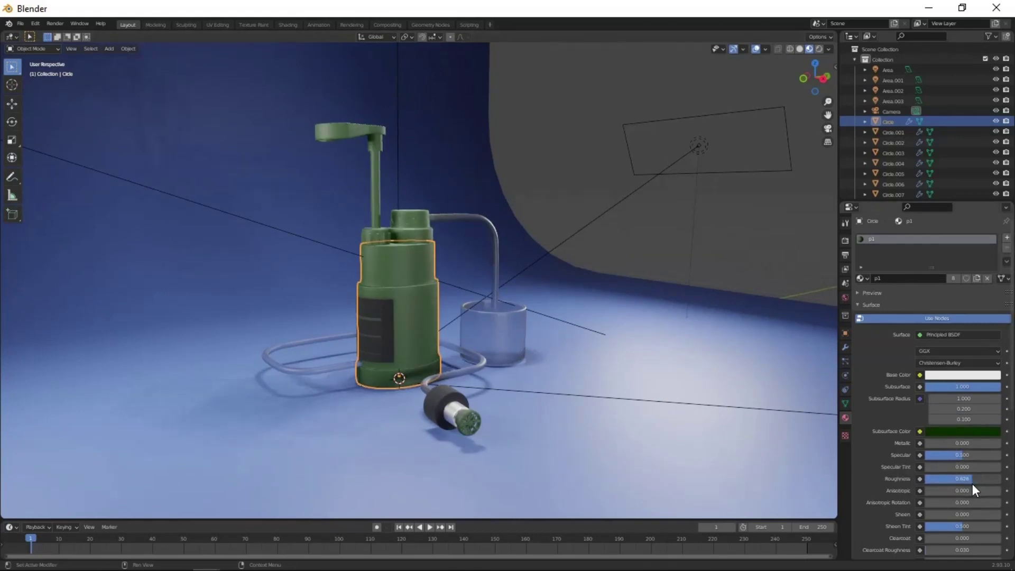
pyautogui.click(373, 313)
pyautogui.scroll(3, 372, 313)
pyautogui.moveTo(946, 451); pyautogui.dragTo(939, 452)
pyautogui.moveTo(582, 339); pyautogui.dragTo(547, 339, button='middle')
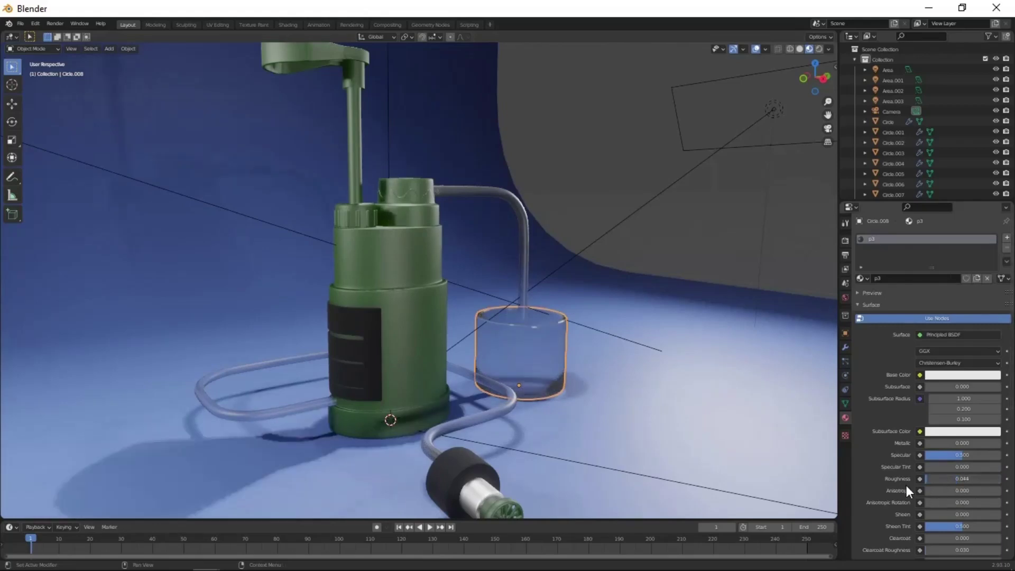
pyautogui.moveTo(524, 318); pyautogui.dragTo(560, 208, button='middle')
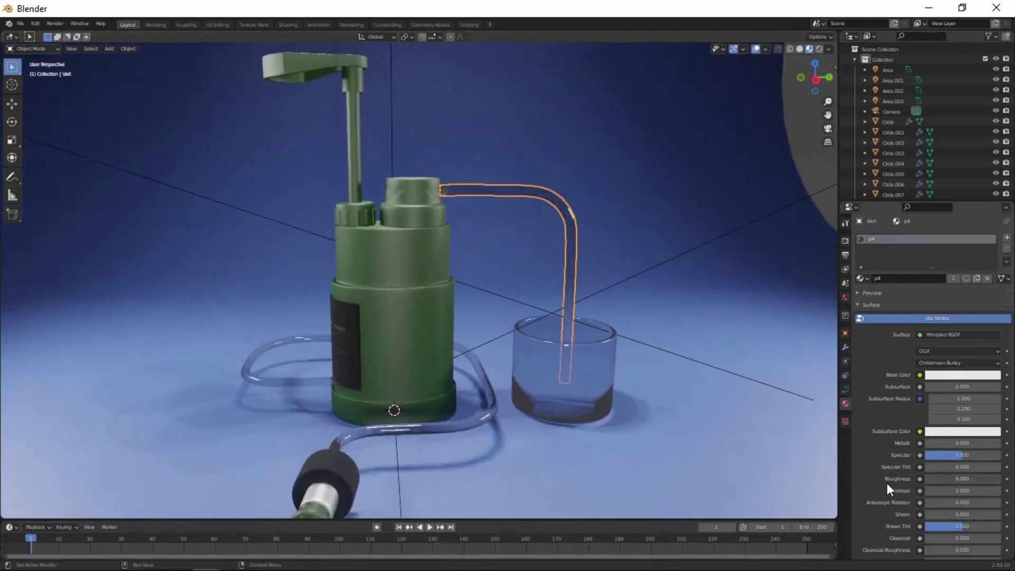
pyautogui.moveTo(818, 163)
pyautogui.mouseDown(button='middle')
pyautogui.moveTo(356, 443)
pyautogui.moveTo(428, 444)
pyautogui.moveTo(462, 354)
pyautogui.moveTo(453, 343)
pyautogui.moveTo(474, 362)
pyautogui.moveTo(461, 380)
pyautogui.moveTo(545, 380)
pyautogui.moveTo(443, 370)
pyautogui.moveTo(580, 452)
pyautogui.mouseUp(button='middle')
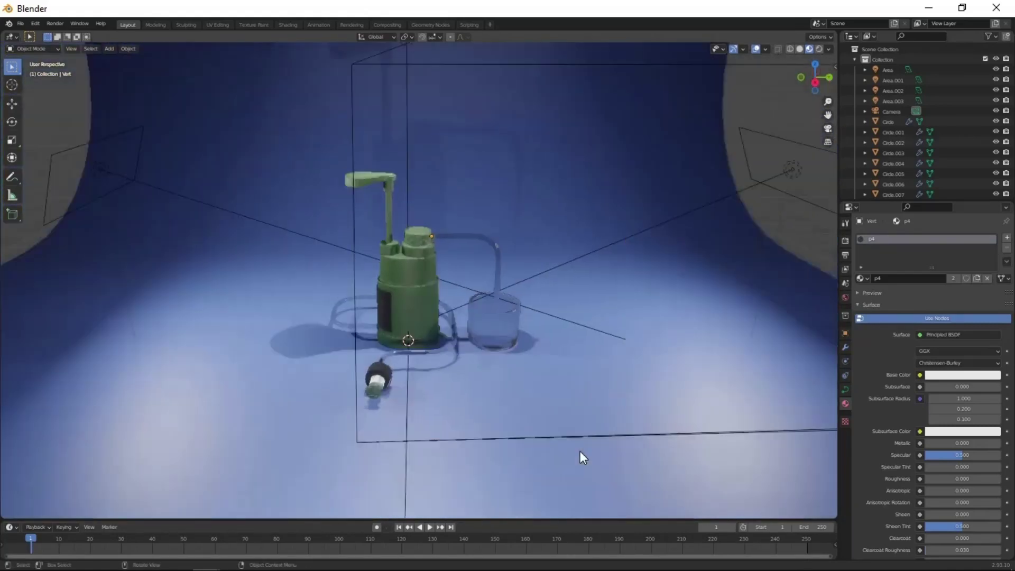
# Switch to camera view and tint the world colour brighter, toward magenta.
pyautogui.press('KP_0')
pyautogui.scroll(-3, 899, 496)
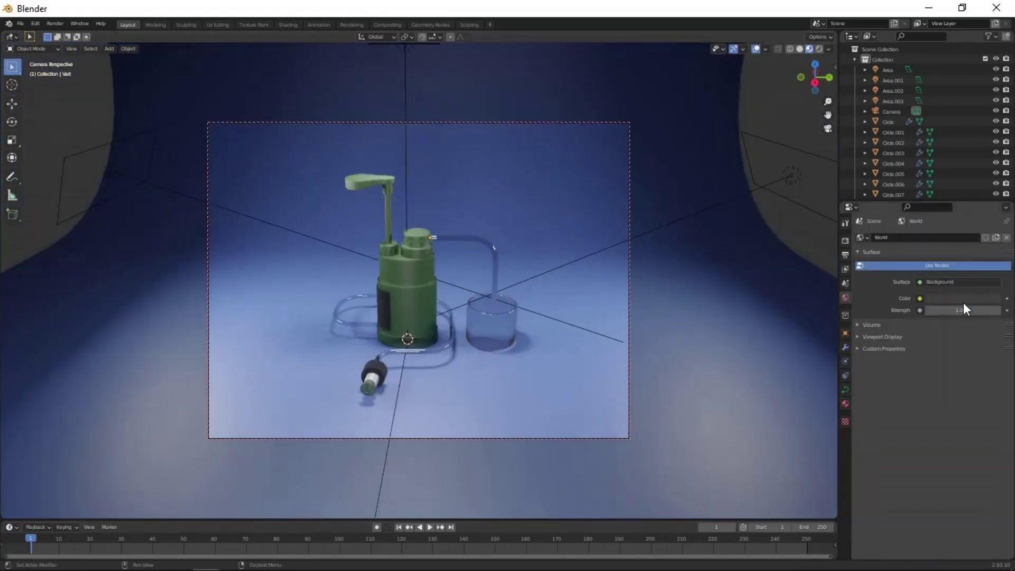
pyautogui.click(964, 299)
pyautogui.moveTo(990, 193); pyautogui.dragTo(998, 153)
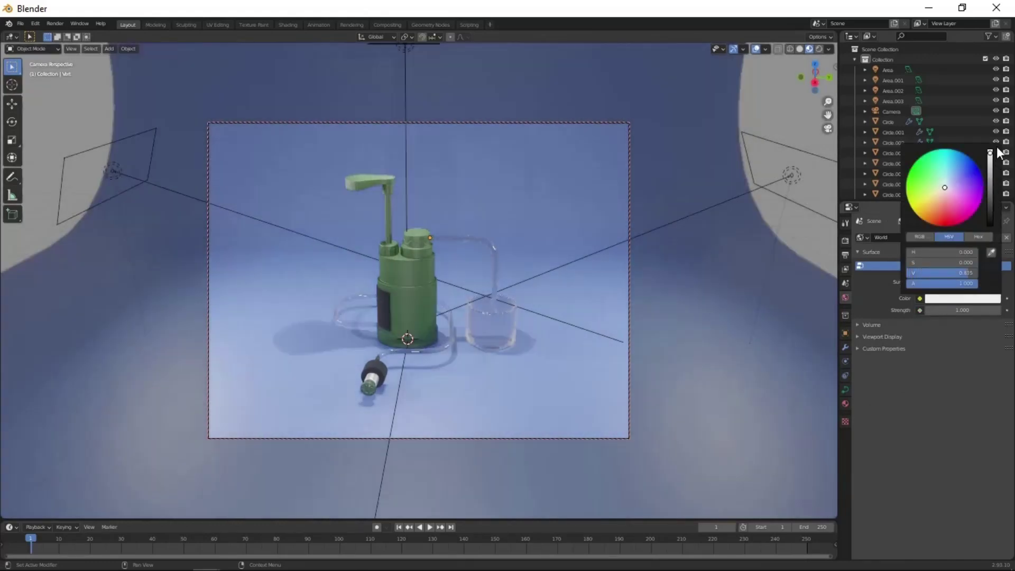
pyautogui.click(958, 201)
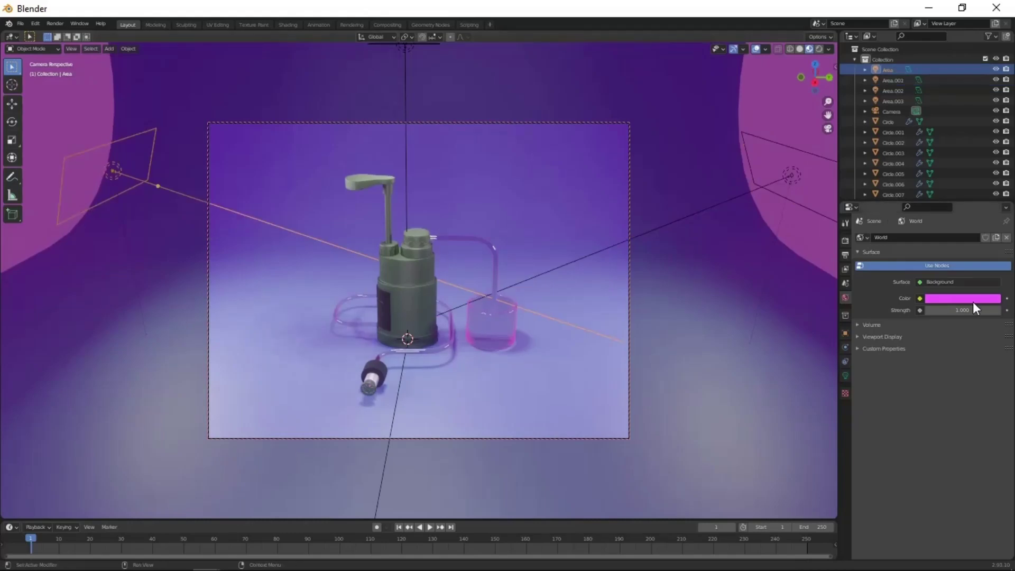
# Stretch one area light along Y to 4.53, then return to camera view.
pyautogui.moveTo(481, 364)
pyautogui.mouseDown(button='middle')
pyautogui.moveTo(445, 379)
pyautogui.moveTo(540, 390)
pyautogui.mouseUp(button='middle')
pyautogui.click(742, 158)
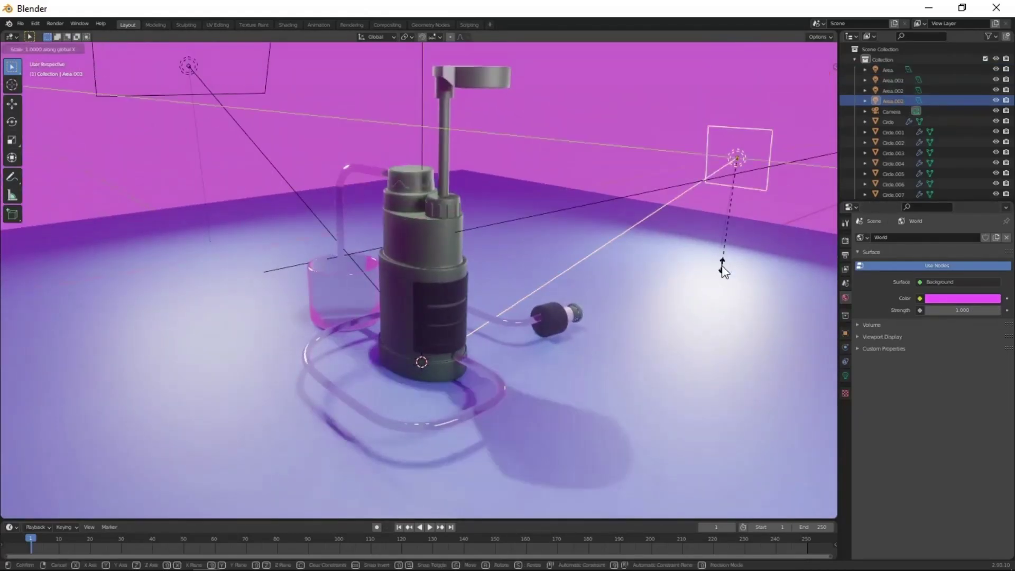
pyautogui.press('y')
pyautogui.click(150, 117)
pyautogui.press('KP_0')
# Change the world colour to a bright cyan.
pyautogui.click(951, 298)
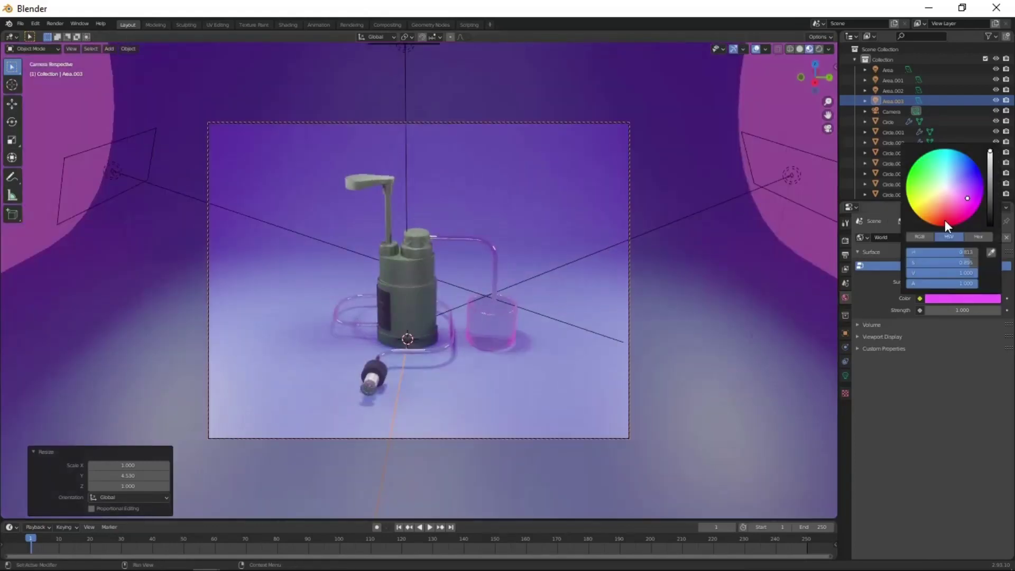
pyautogui.click(927, 202)
pyautogui.moveTo(927, 200); pyautogui.dragTo(917, 189)
pyautogui.click(953, 158)
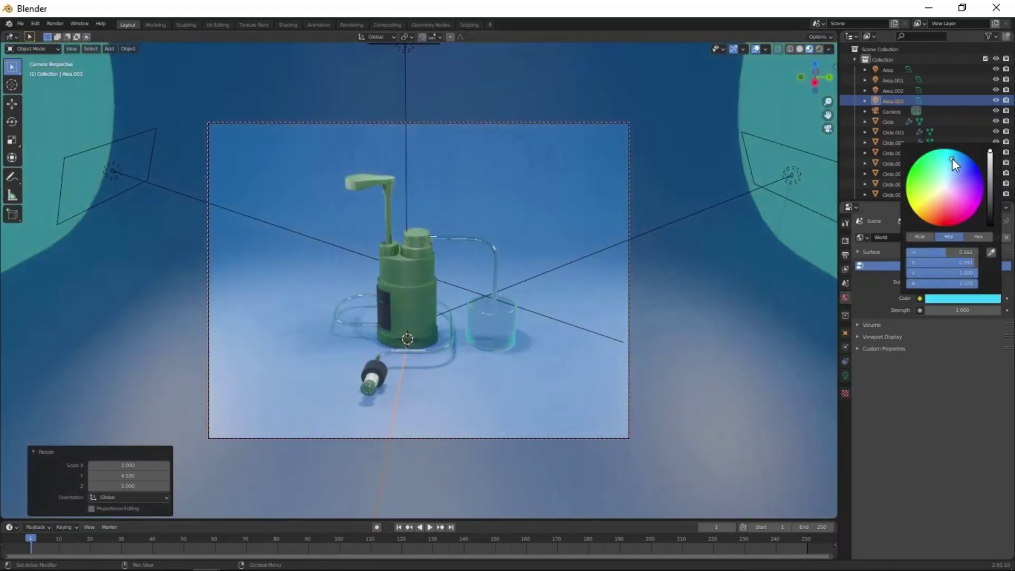
pyautogui.scroll(2, 486, 328)
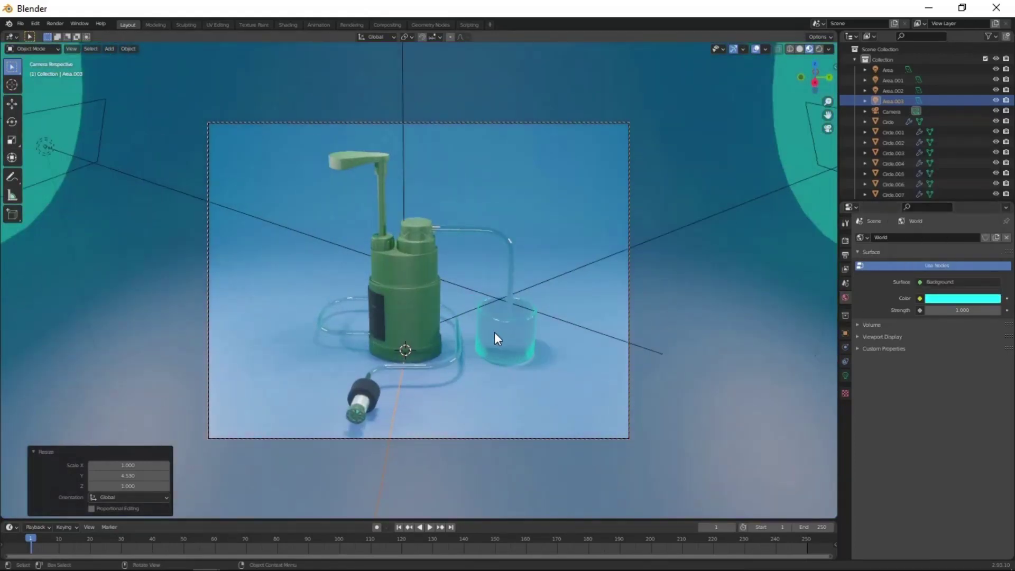